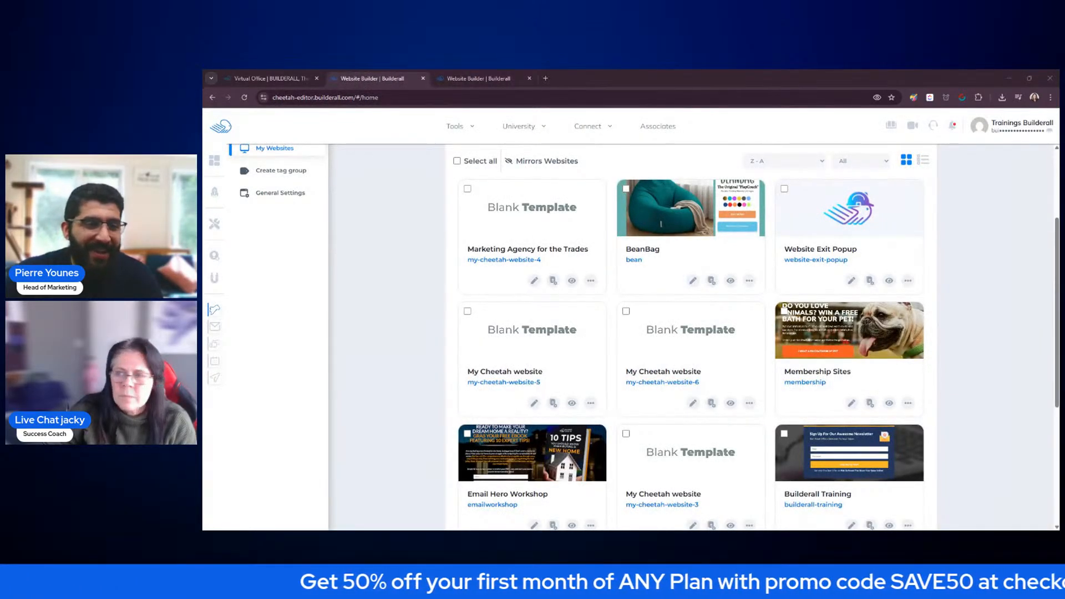
# Return to the website list, open the live view of "Marketing Agency for the Trades" and review its page down to the team photos
pyautogui.moveTo(374, 106); pyautogui.dragTo(634, 82)
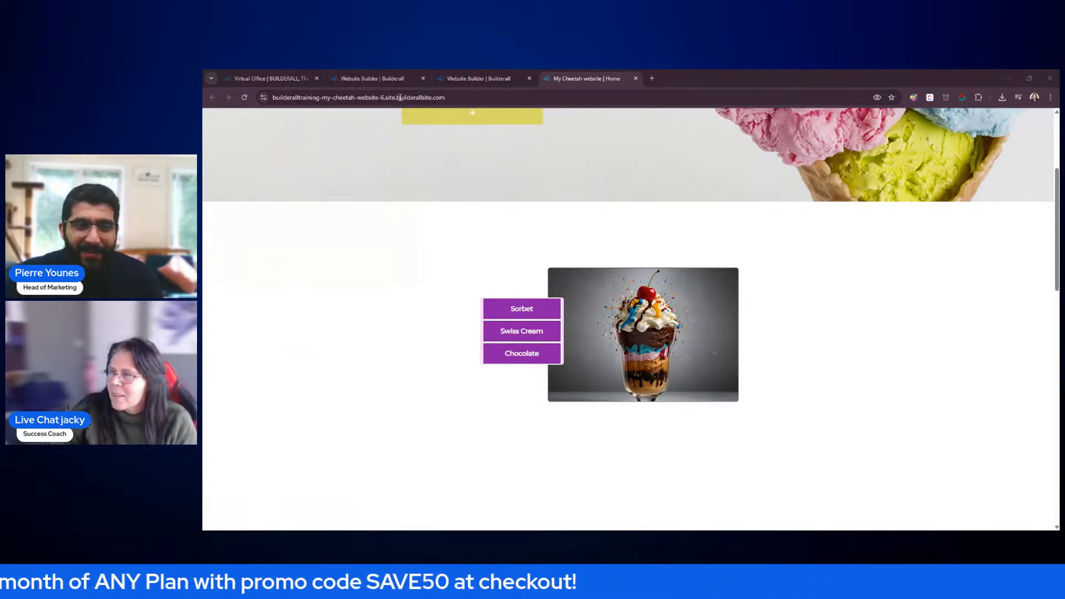
pyautogui.click(442, 83)
pyautogui.click(405, 80)
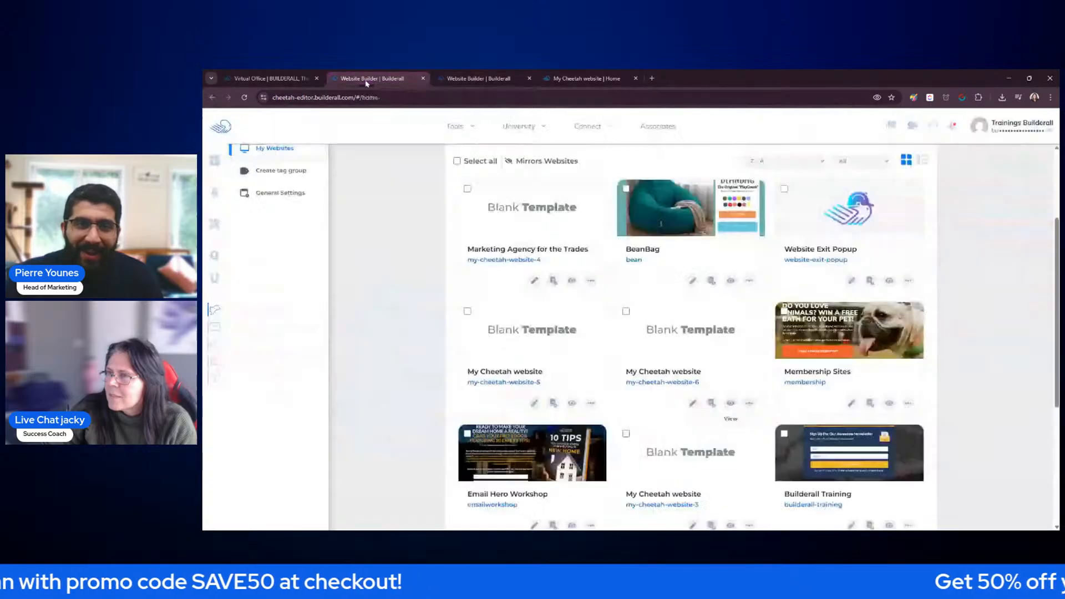
pyautogui.scroll(4, 536, 269)
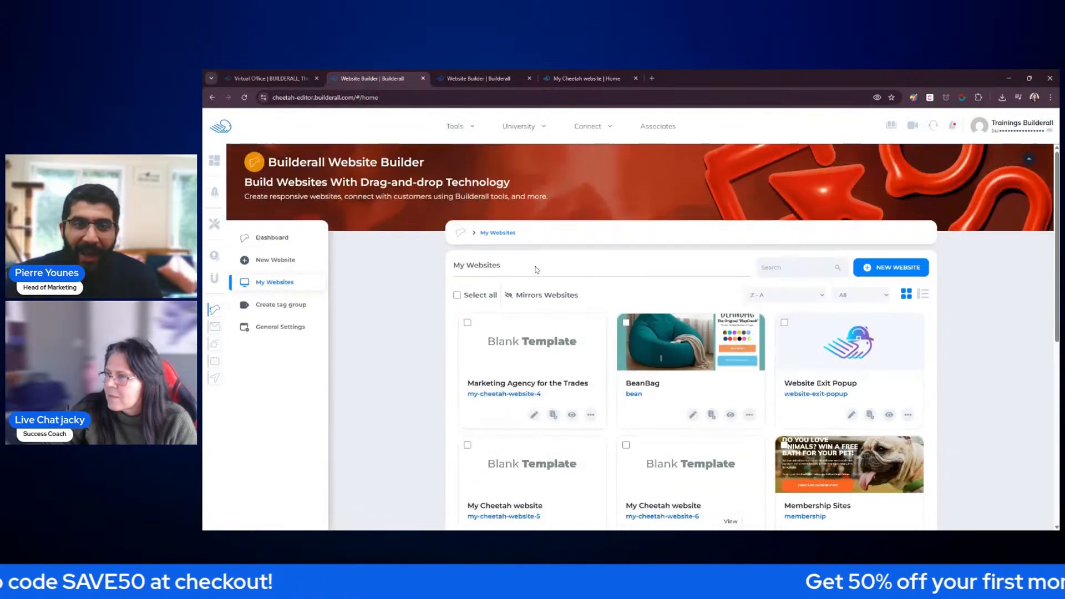
pyautogui.click(572, 415)
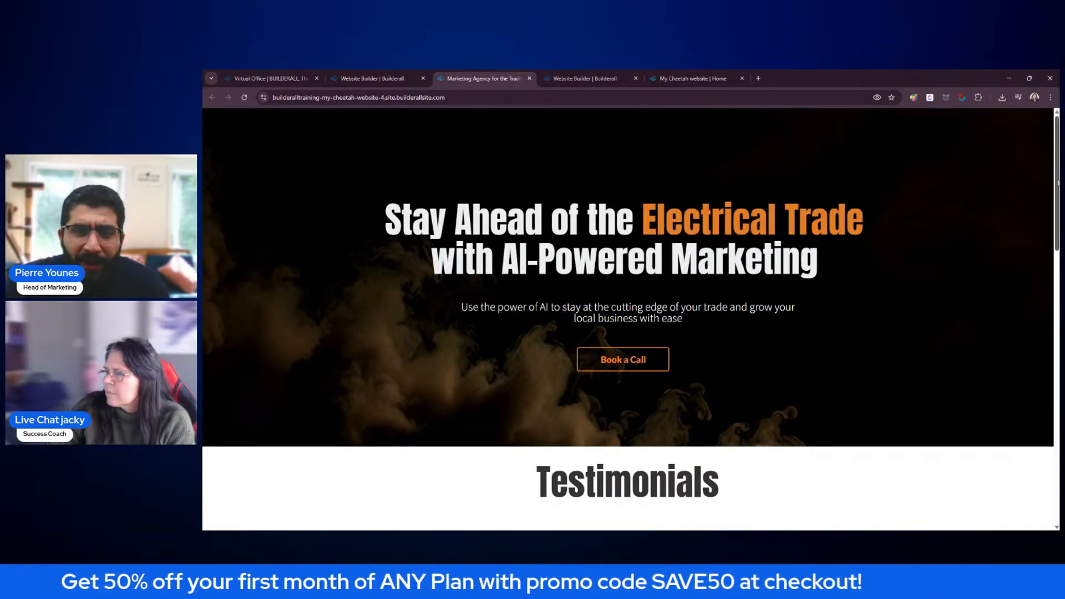
pyautogui.scroll(-3, 1058, 183)
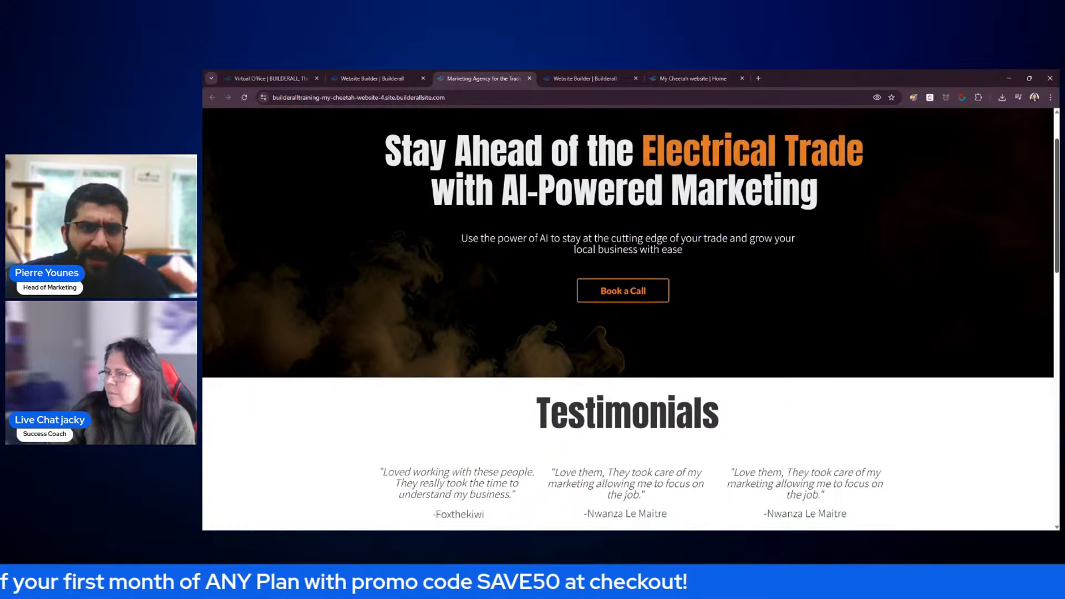
pyautogui.scroll(-4, 1057, 183)
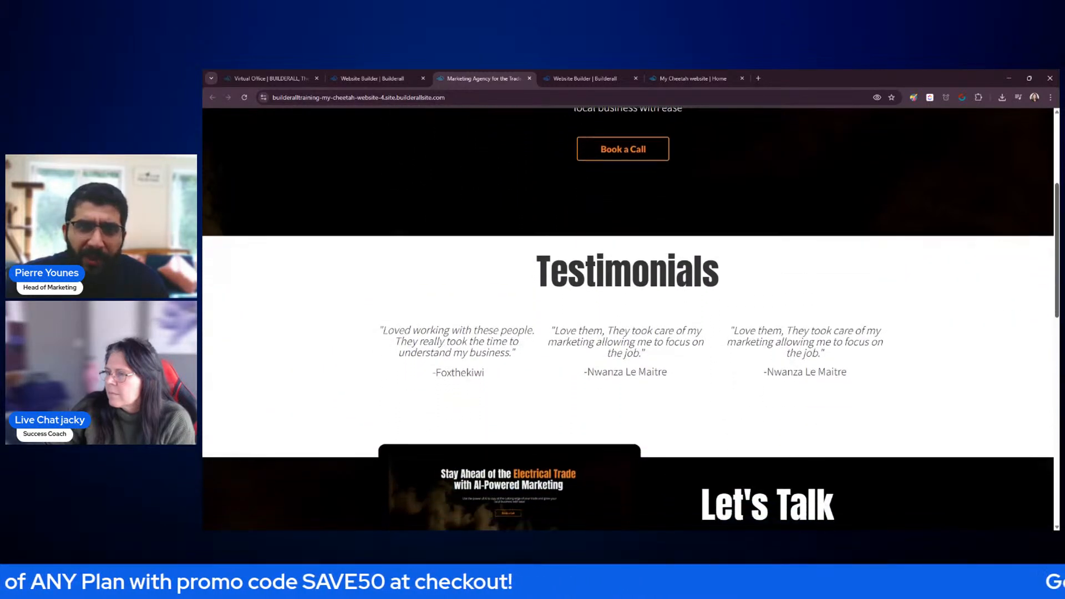
pyautogui.scroll(-3, 631, 322)
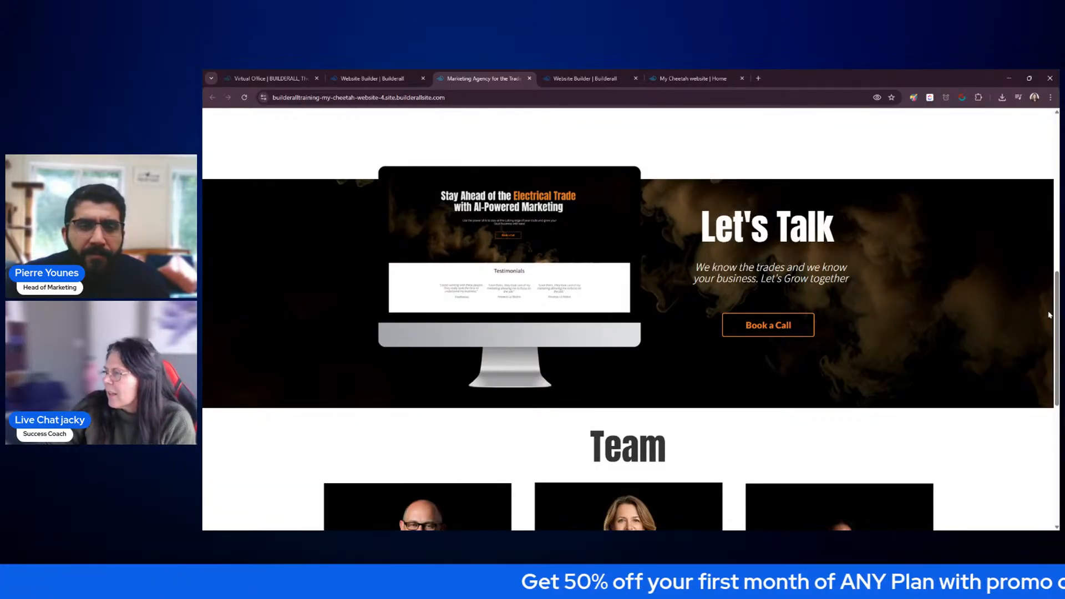
pyautogui.moveTo(1057, 316); pyautogui.dragTo(1058, 431)
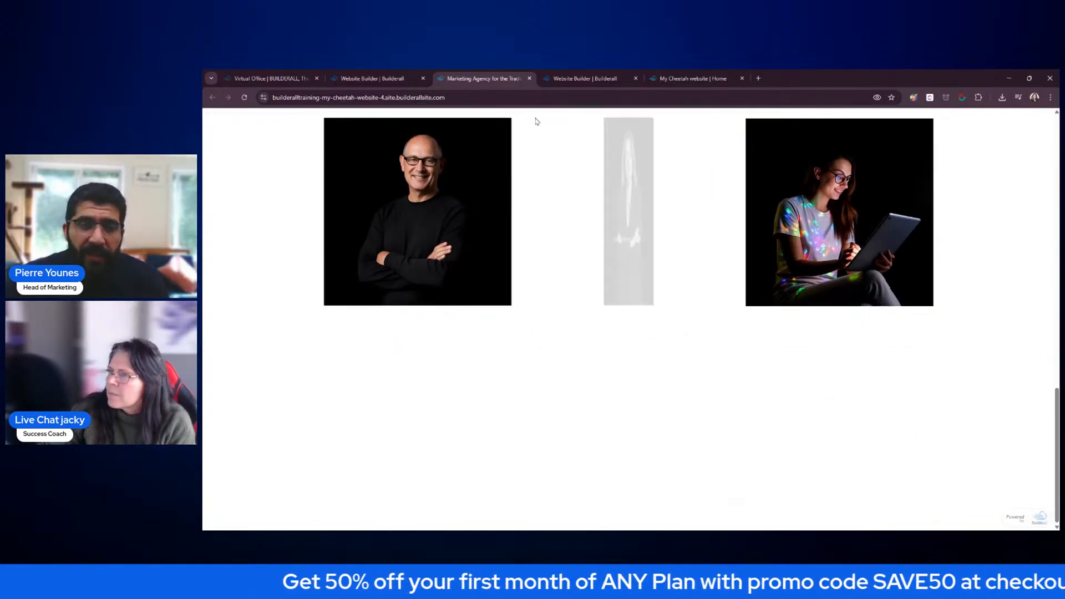
# Leave the live view and bring up the already open editor for the "Marketing Agency for the Trades" website, closing the duplicate editor
pyautogui.click(530, 79)
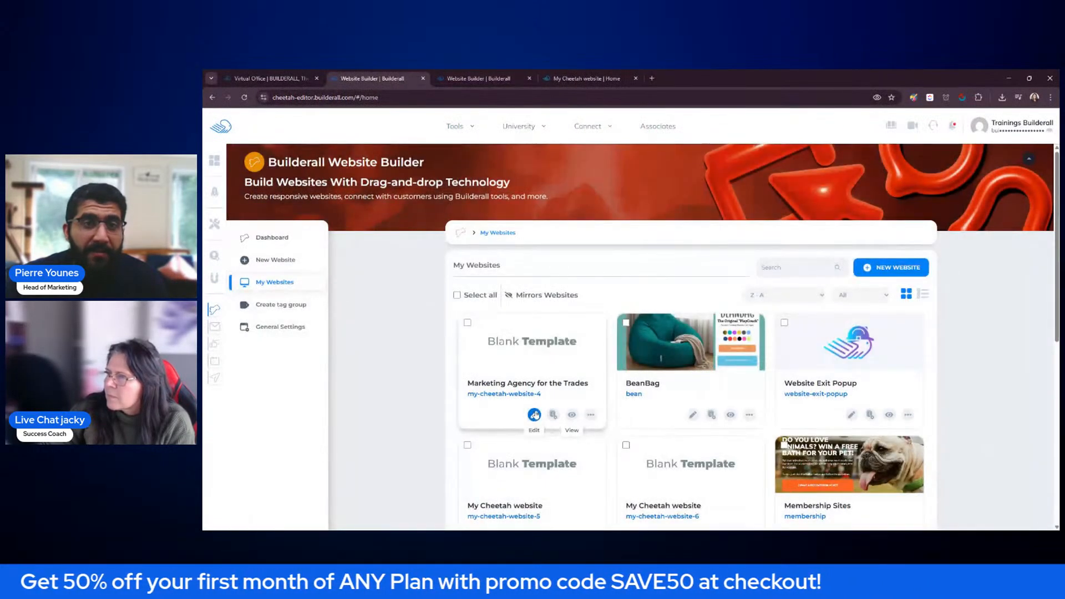
pyautogui.click(534, 414)
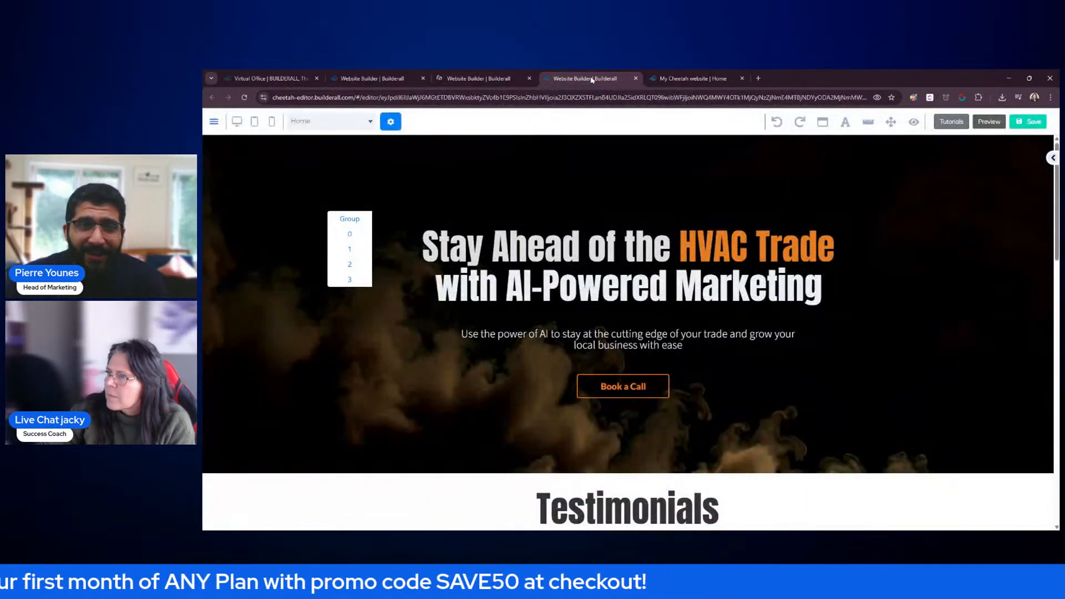
pyautogui.click(529, 79)
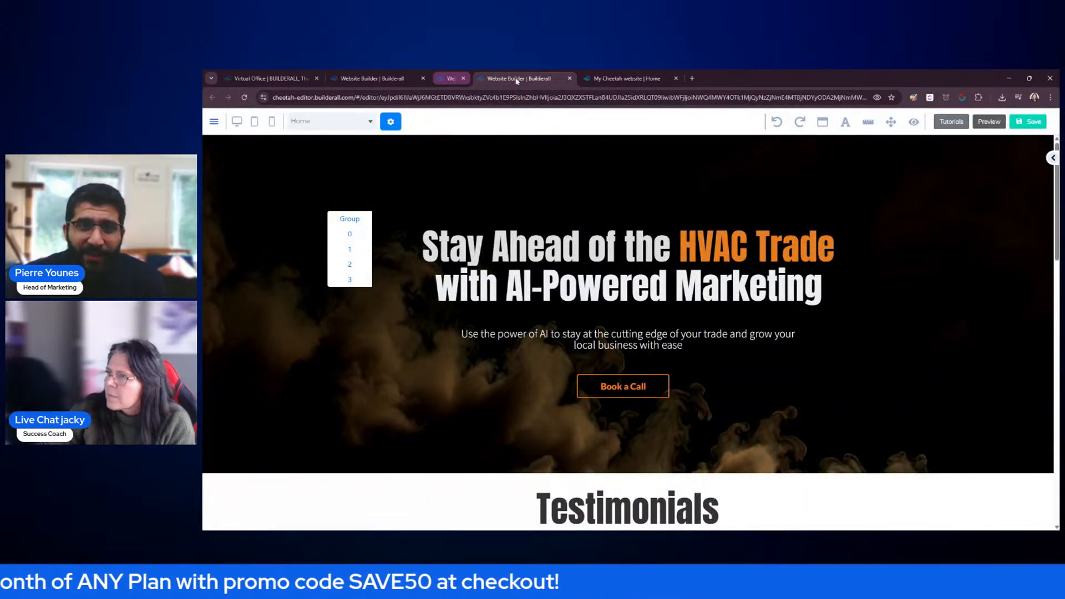
# Duplicate the blank panel below the team photos
pyautogui.scroll(-12, 738, 326)
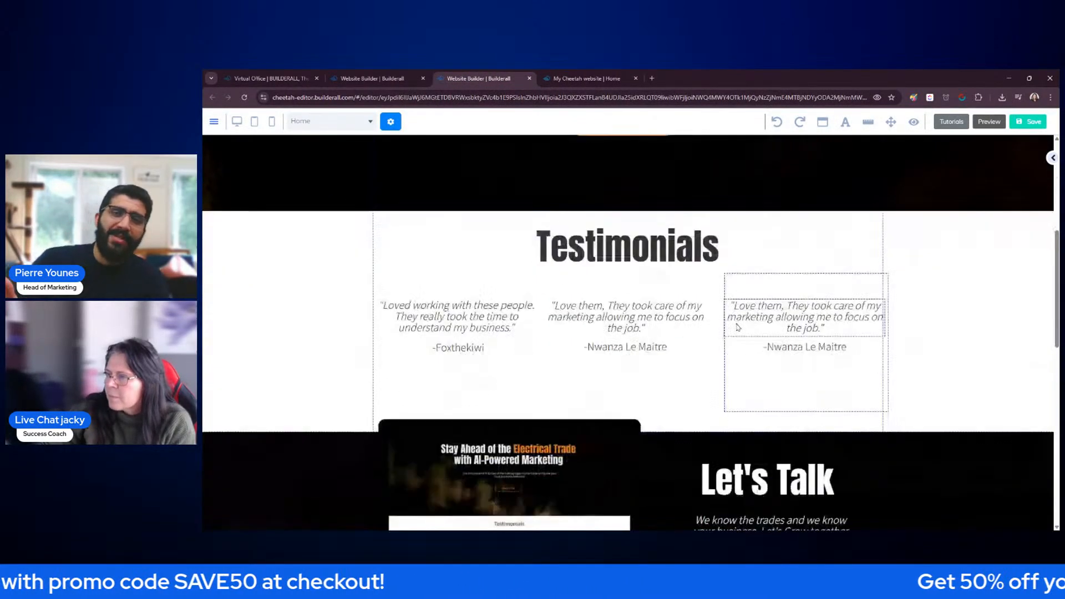
pyautogui.scroll(-4, 737, 326)
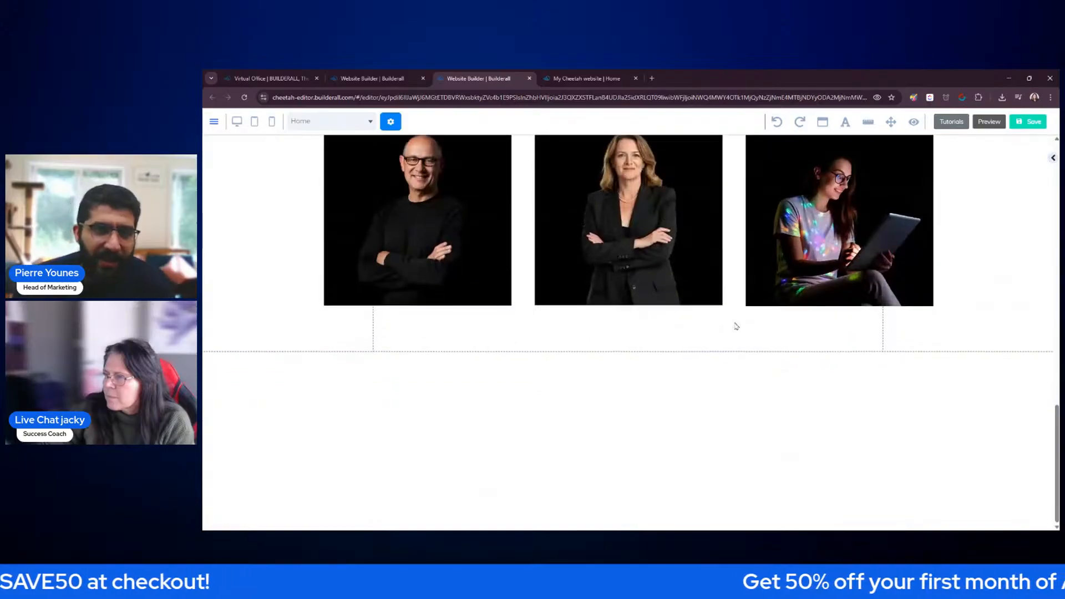
pyautogui.click(961, 386)
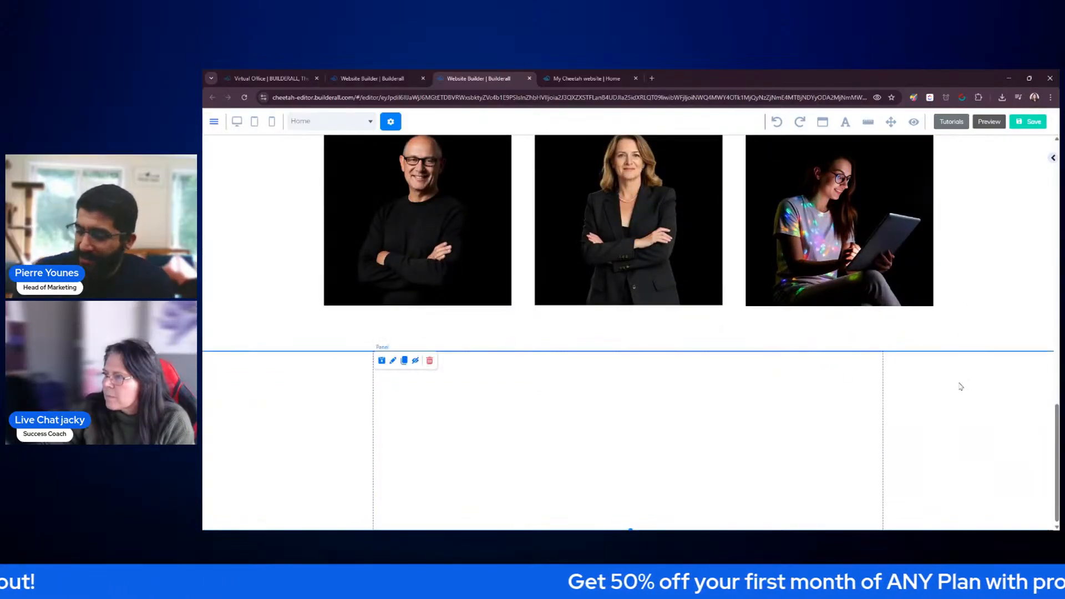
pyautogui.click(404, 358)
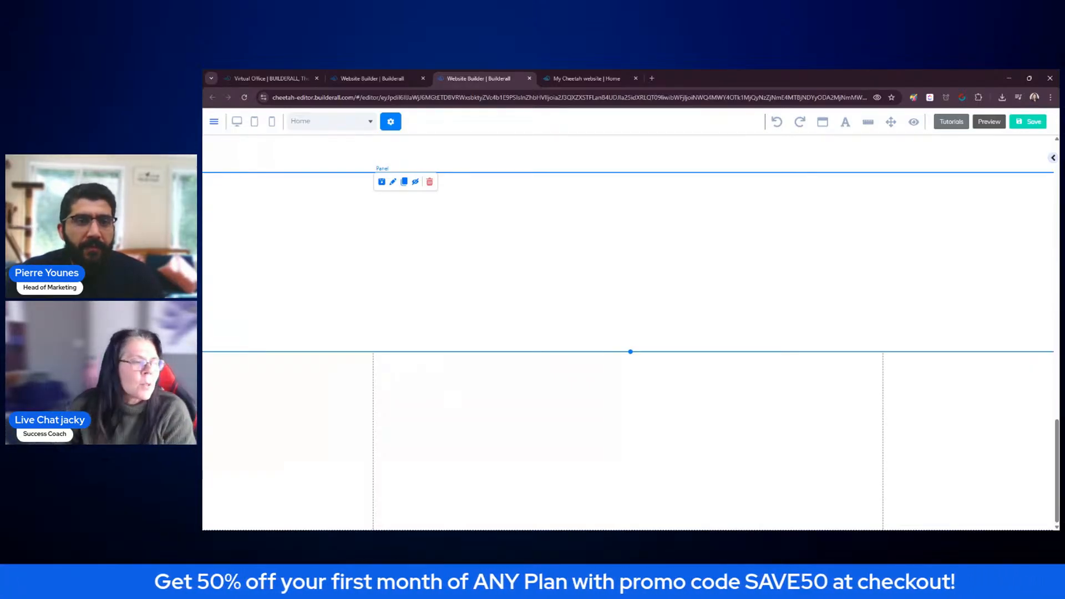
# Examine the panel layout from the team section up to the headline and back down to the "Let's Talk" section
pyautogui.scroll(7, 544, 358)
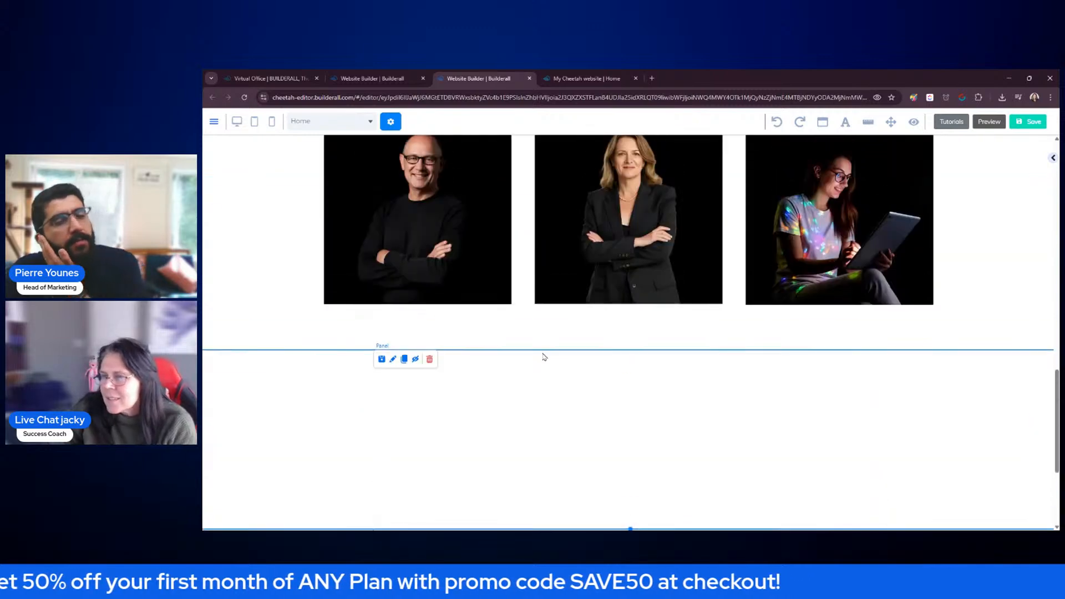
pyautogui.scroll(3, 547, 358)
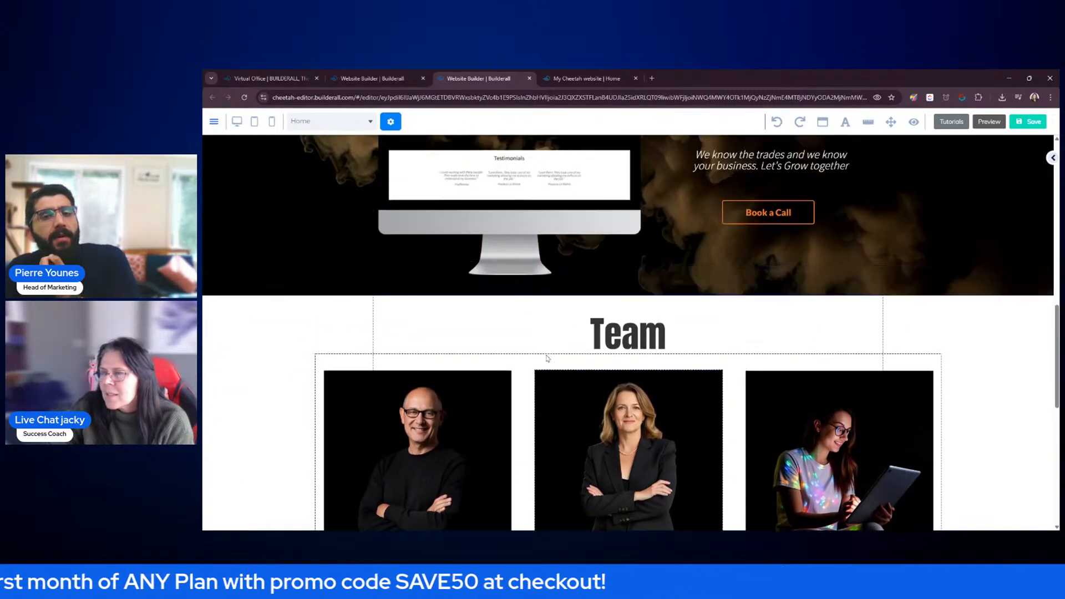
pyautogui.scroll(4, 546, 359)
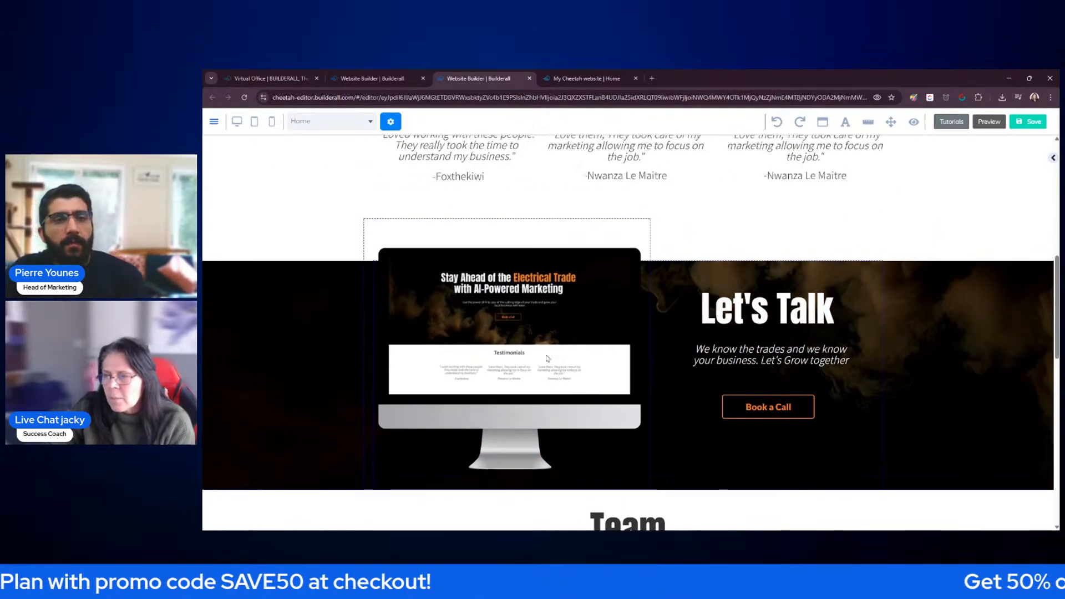
pyautogui.scroll(4, 546, 359)
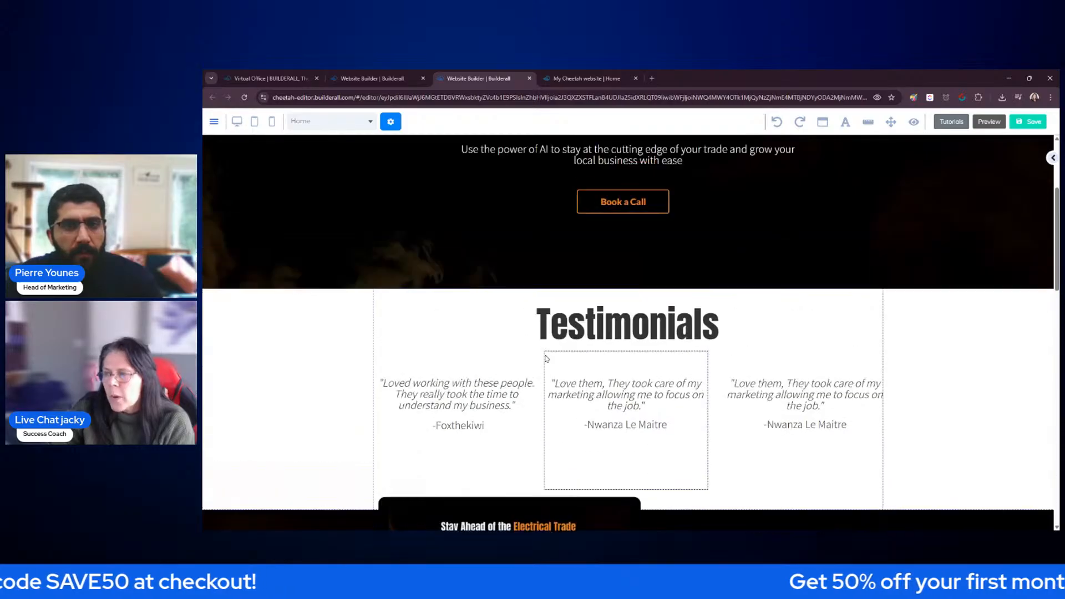
pyautogui.scroll(-2, 546, 359)
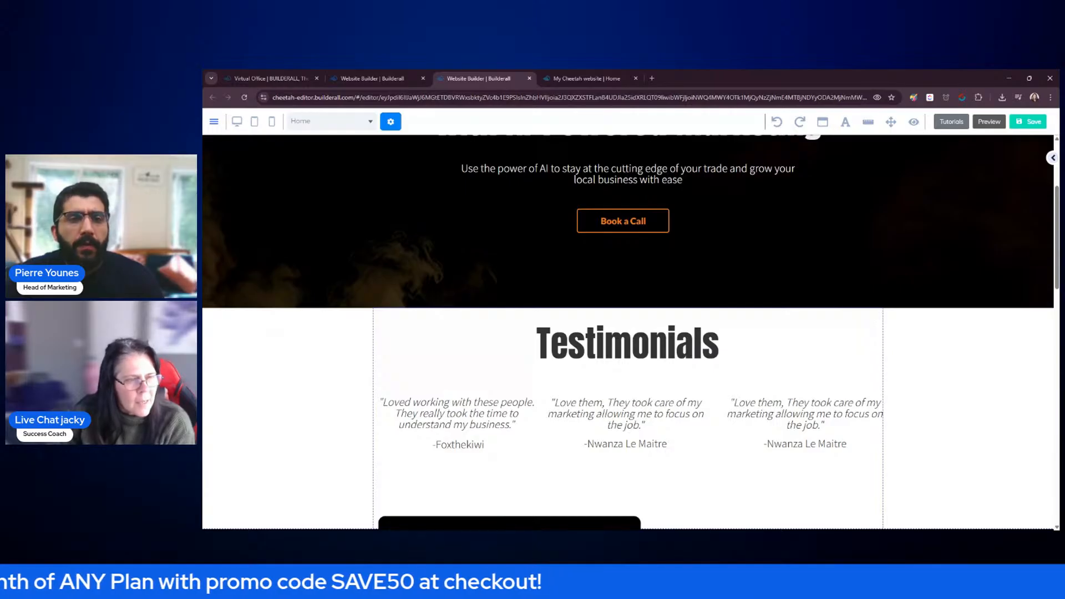
pyautogui.scroll(3, 346, 376)
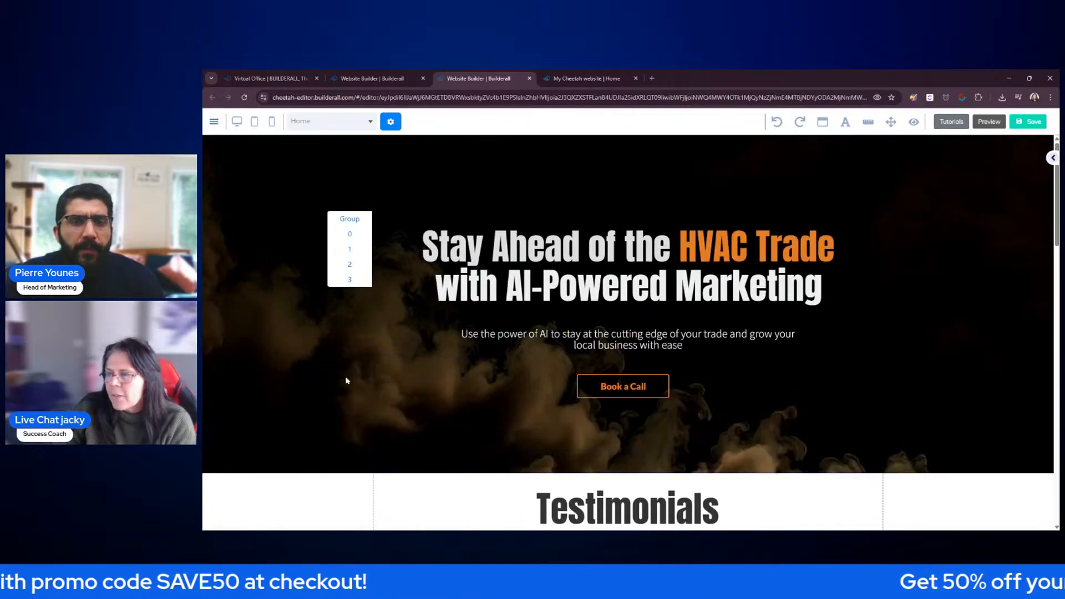
pyautogui.scroll(-4, 347, 377)
pyautogui.scroll(-6, 348, 381)
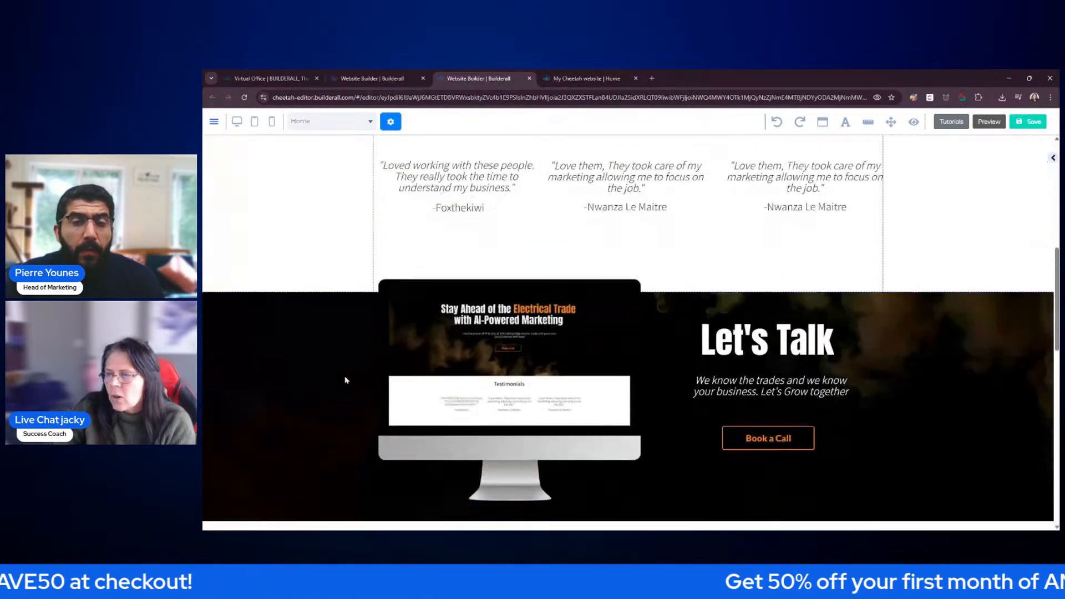
# Nudge the computer monitor image slightly up and to the left in the "Let's Talk" section, and select the panel behind it
pyautogui.scroll(2, 349, 377)
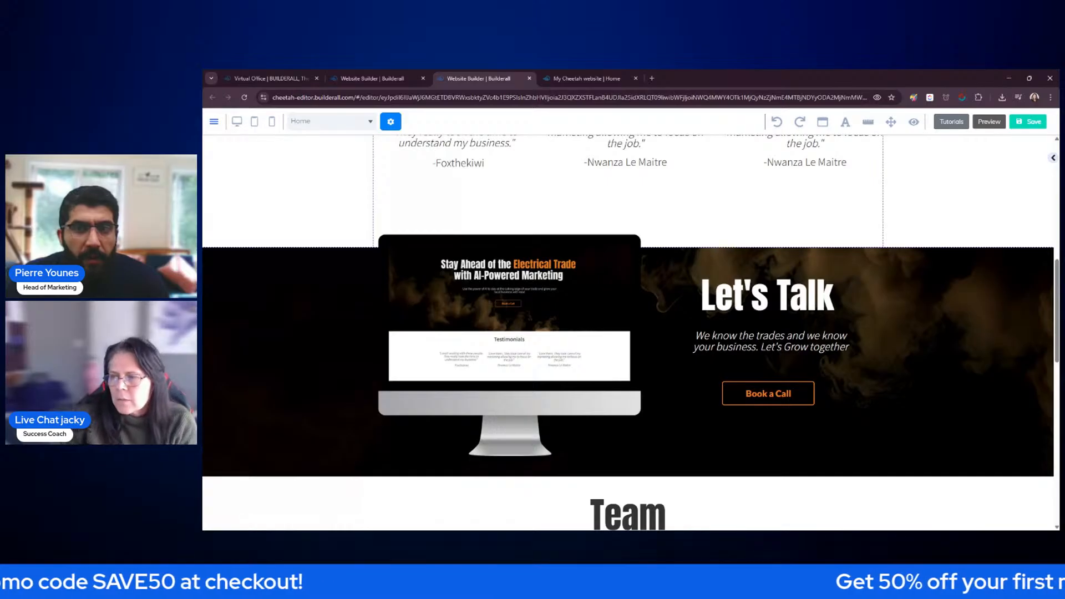
pyautogui.click(387, 252)
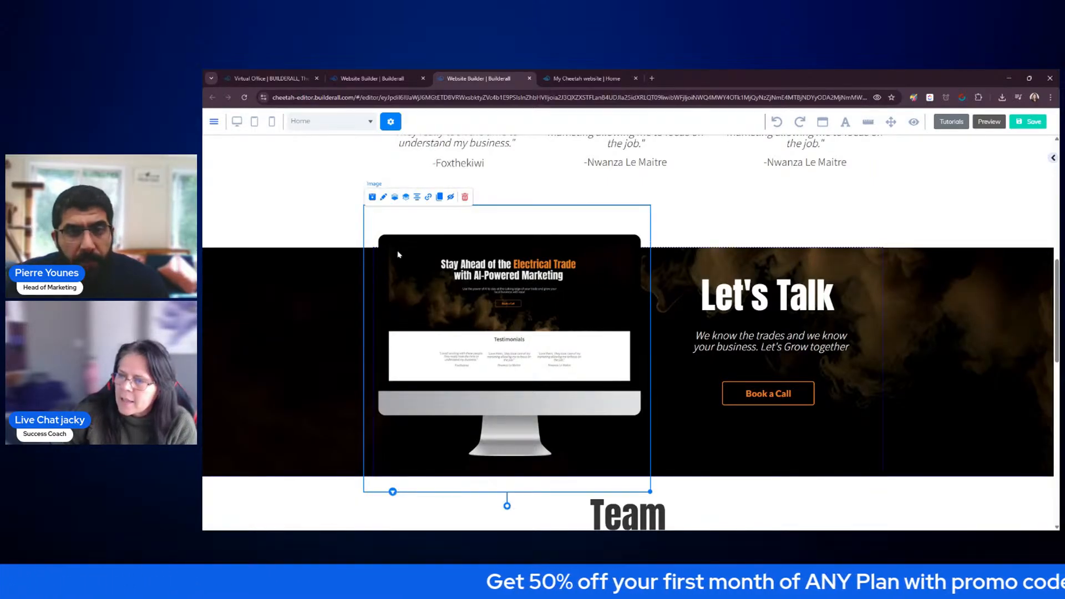
pyautogui.moveTo(398, 255)
pyautogui.mouseDown()
pyautogui.moveTo(393, 222)
pyautogui.moveTo(394, 250)
pyautogui.mouseUp()
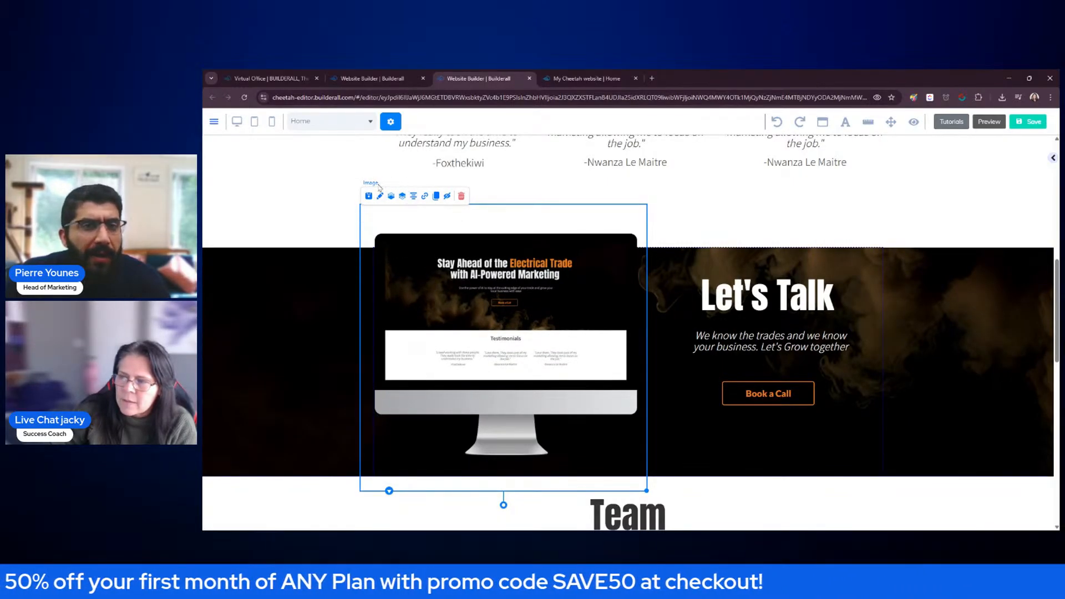
pyautogui.click(311, 308)
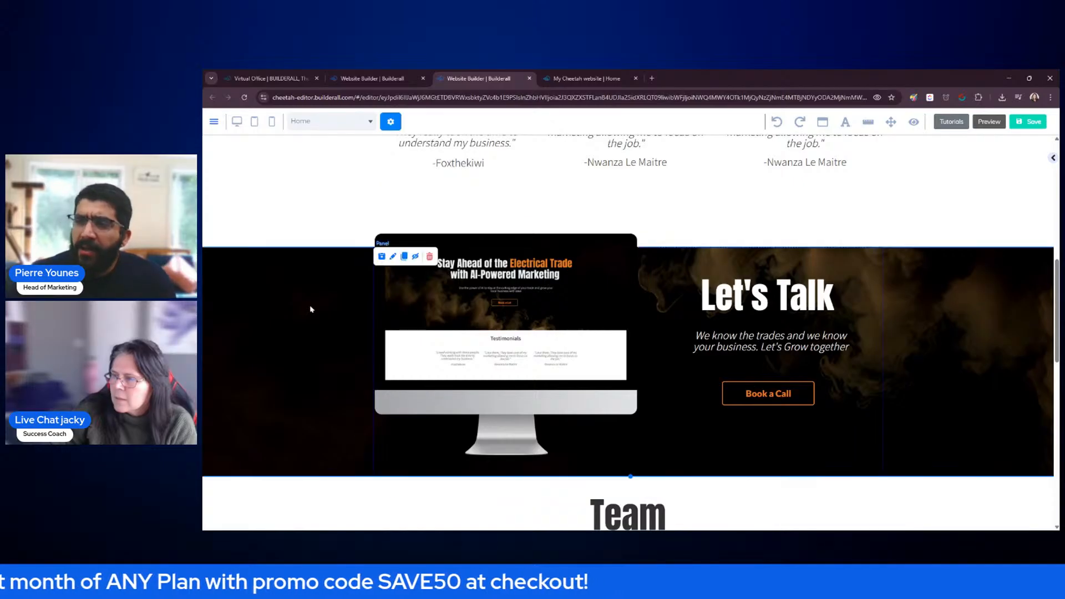
# Extend the blank panel below the team photos downward to nearly twice its height
pyautogui.scroll(-2, 310, 309)
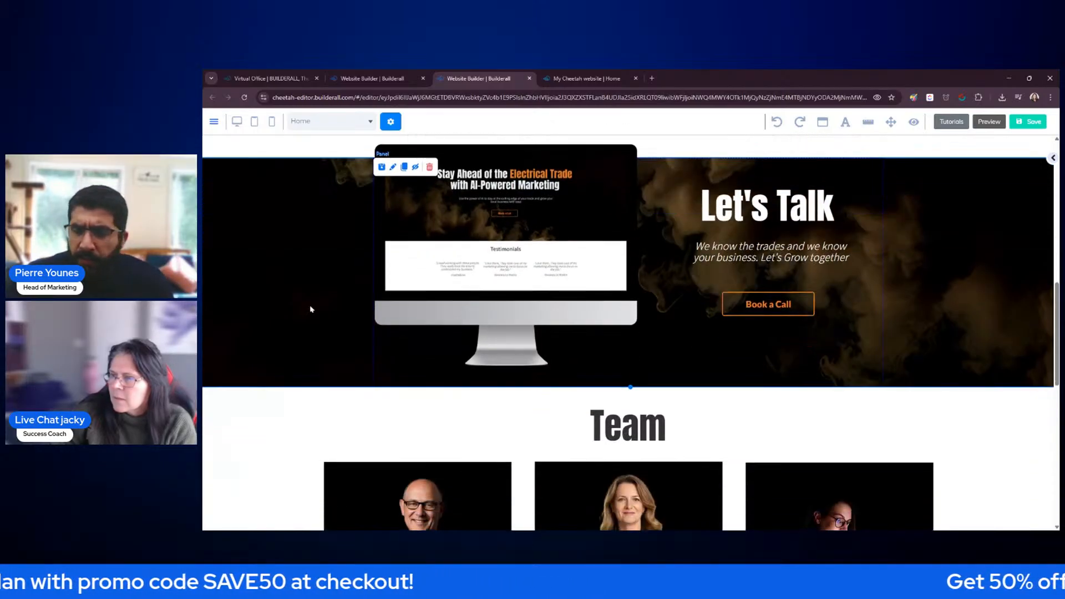
pyautogui.scroll(1, 311, 309)
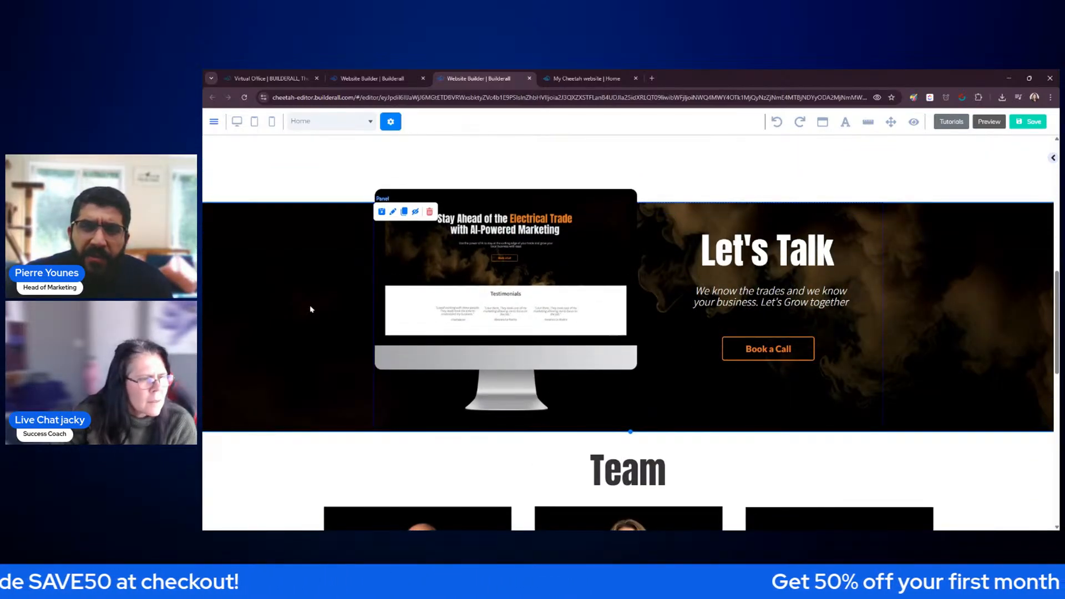
pyautogui.scroll(-1, 311, 309)
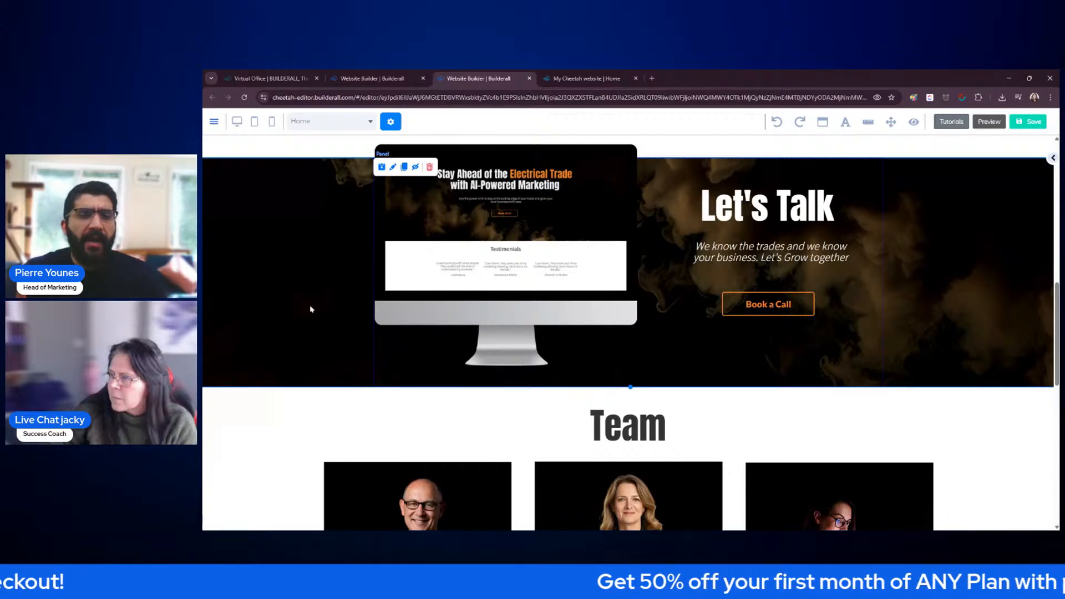
pyautogui.scroll(-1, 311, 309)
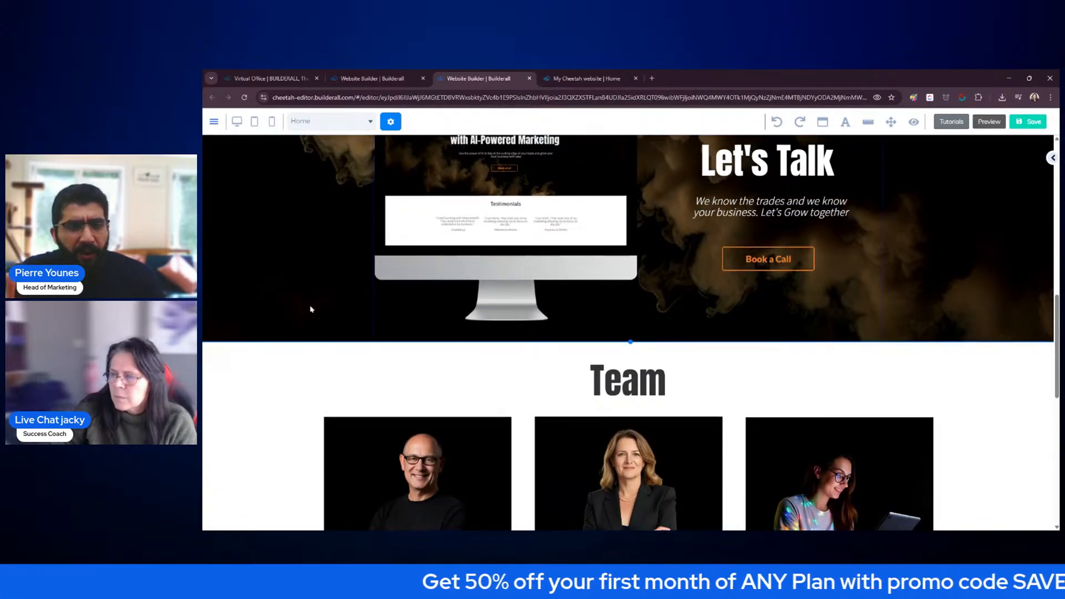
pyautogui.scroll(-1, 311, 309)
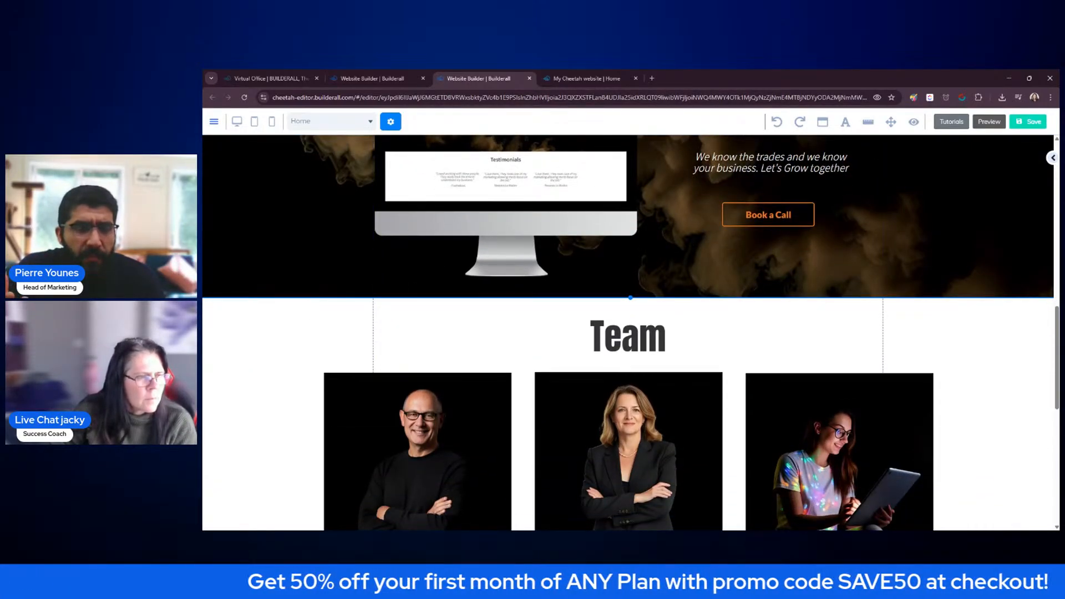
pyautogui.scroll(-6, 345, 348)
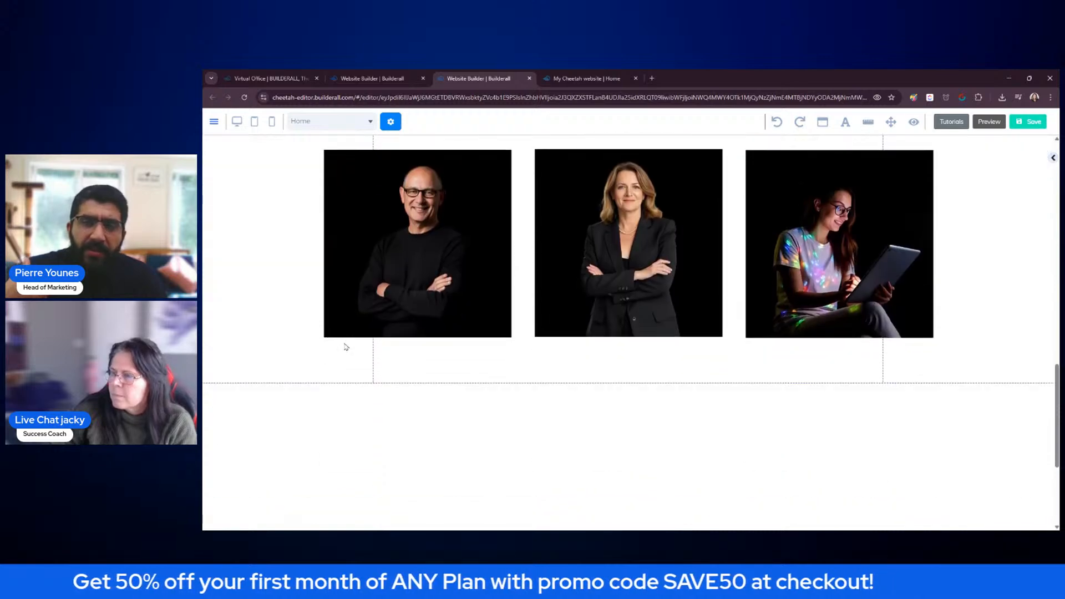
pyautogui.scroll(-4, 345, 347)
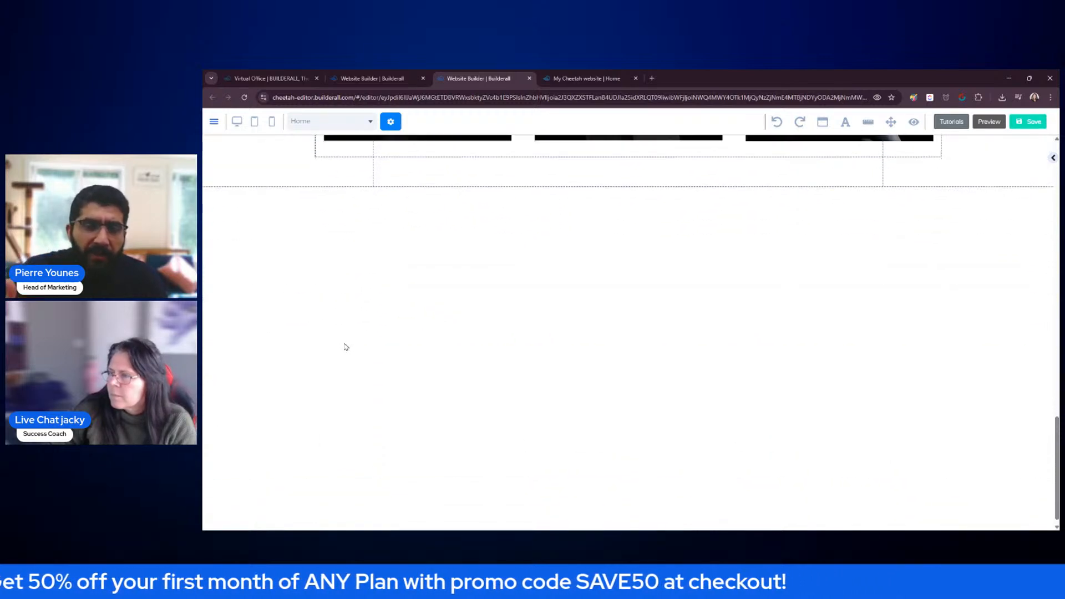
pyautogui.click(514, 309)
pyautogui.moveTo(630, 352); pyautogui.dragTo(654, 499)
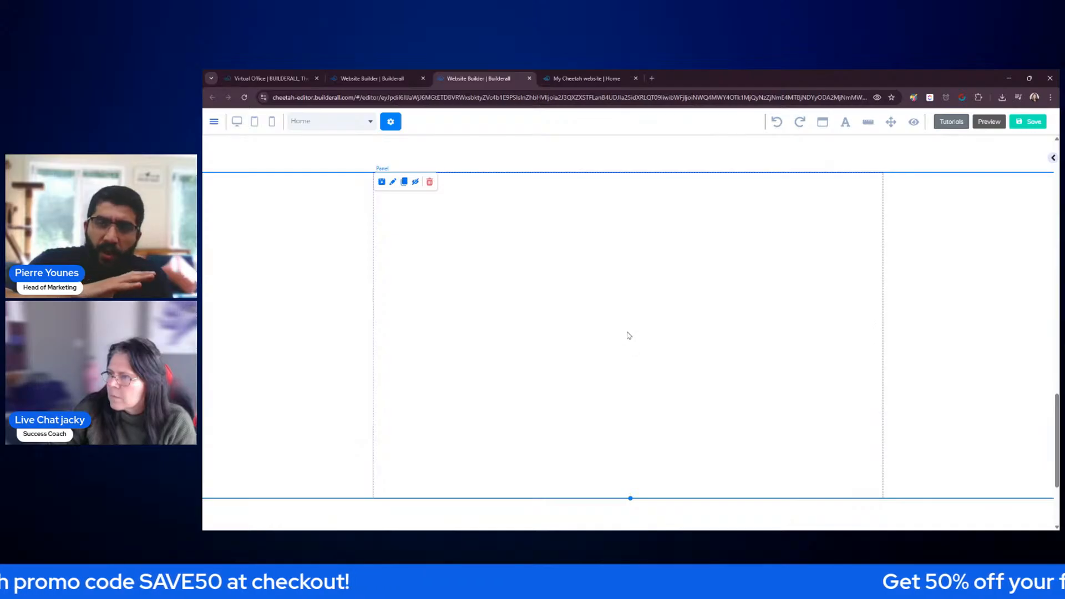
pyautogui.scroll(8, 629, 335)
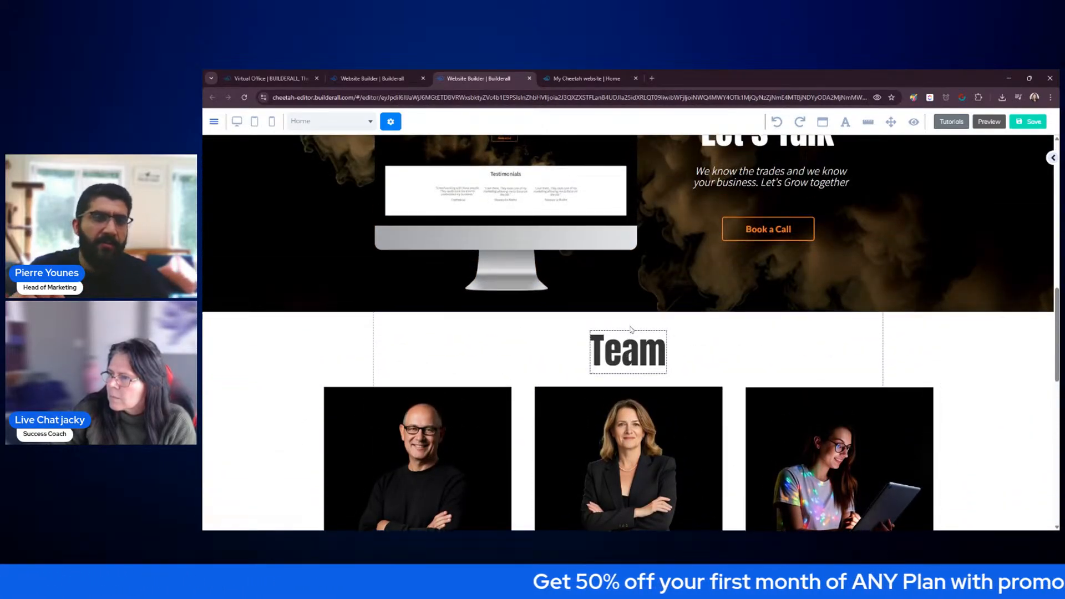
# Duplicate the "Team" heading, move the copy into the blank panel below the team photos, and re-center the heading above the photos
pyautogui.scroll(5, 630, 344)
pyautogui.scroll(-2, 635, 330)
pyautogui.scroll(-3, 635, 329)
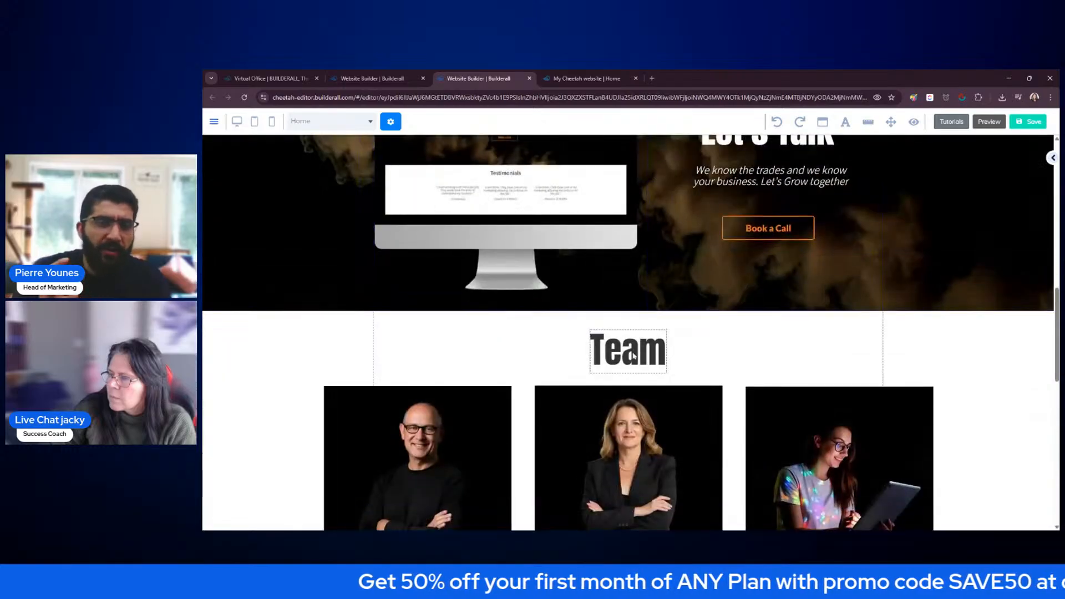
pyautogui.click(629, 348)
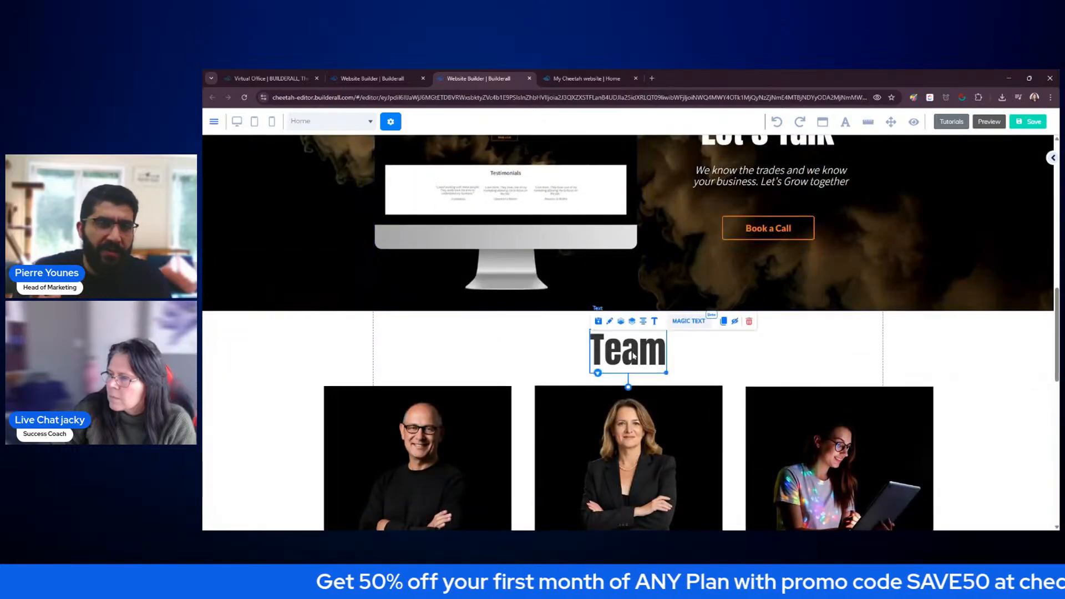
pyautogui.click(723, 321)
pyautogui.moveTo(630, 355); pyautogui.dragTo(656, 438)
pyautogui.scroll(2, 655, 432)
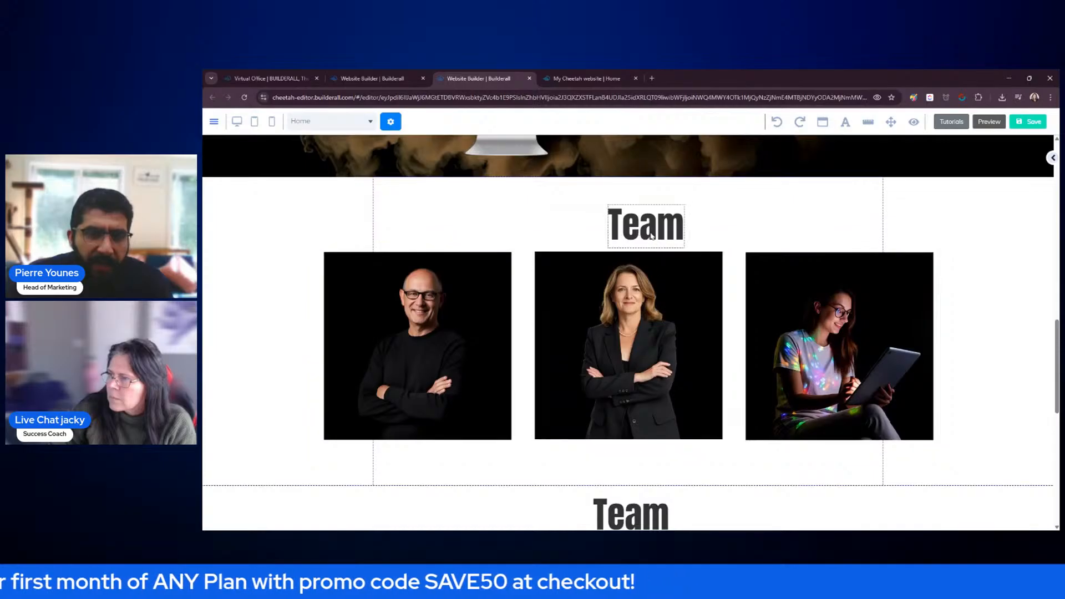
pyautogui.click(630, 211)
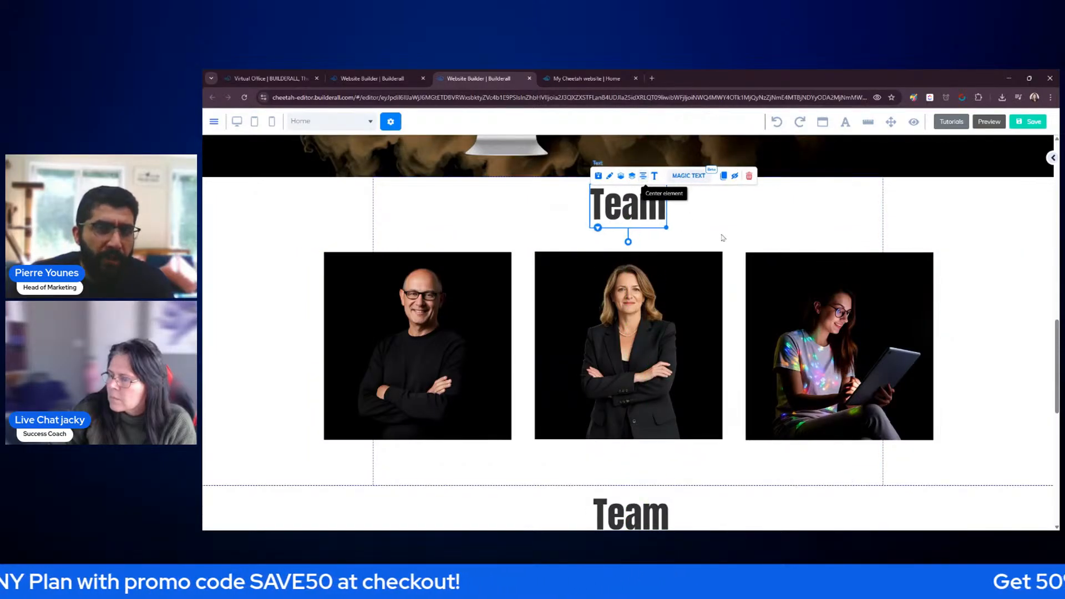
# Replace the text of the copied "Team" heading in the blank panel with "Our Services"
pyautogui.scroll(-4, 695, 415)
pyautogui.click(654, 300)
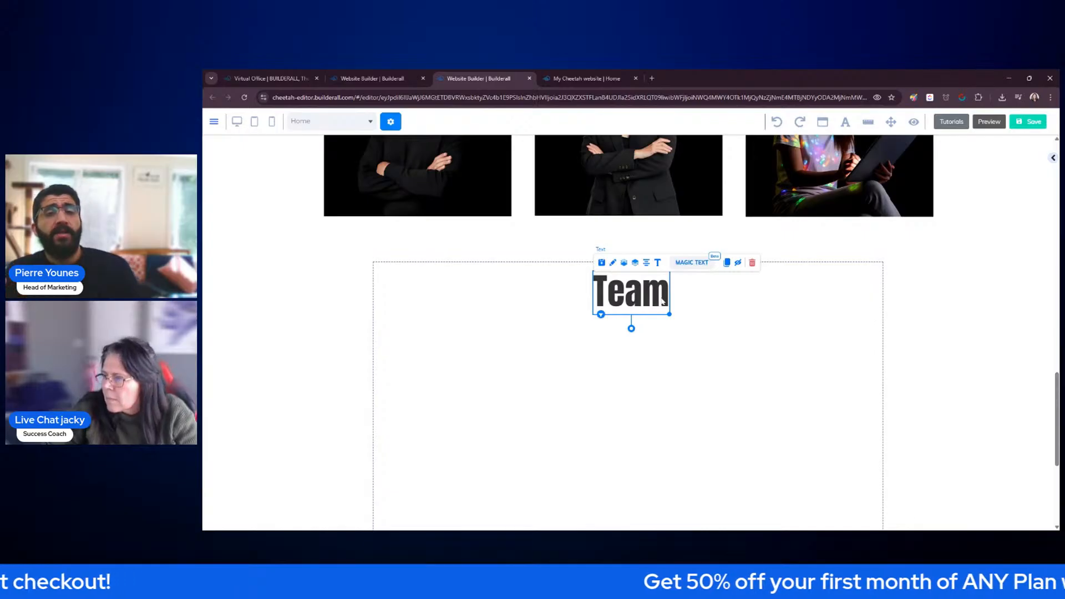
pyautogui.doubleClick(663, 300)
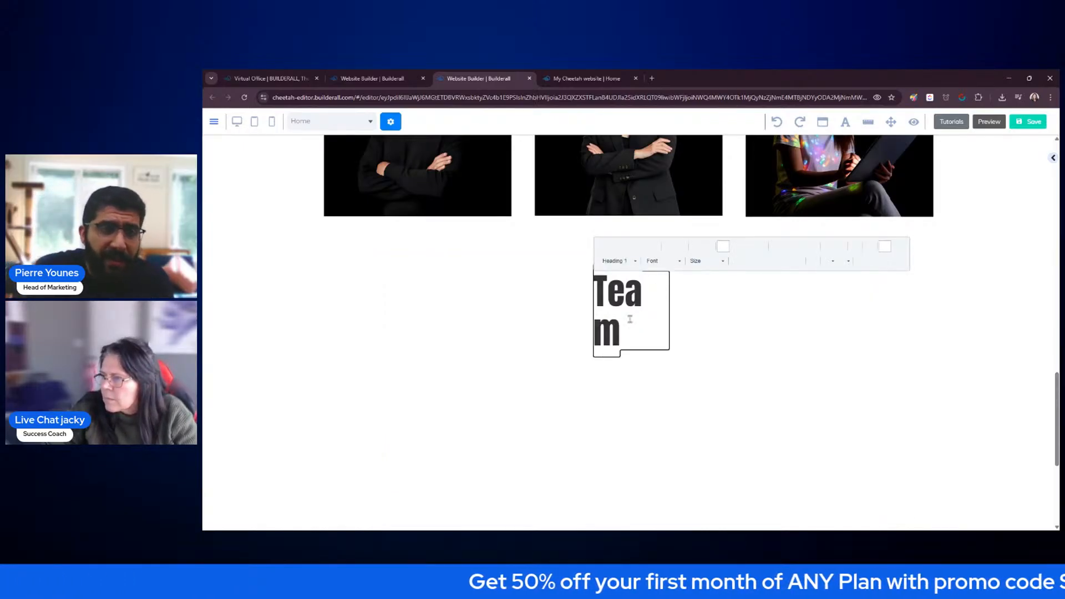
pyautogui.moveTo(630, 319); pyautogui.dragTo(596, 288)
pyautogui.write('Our')
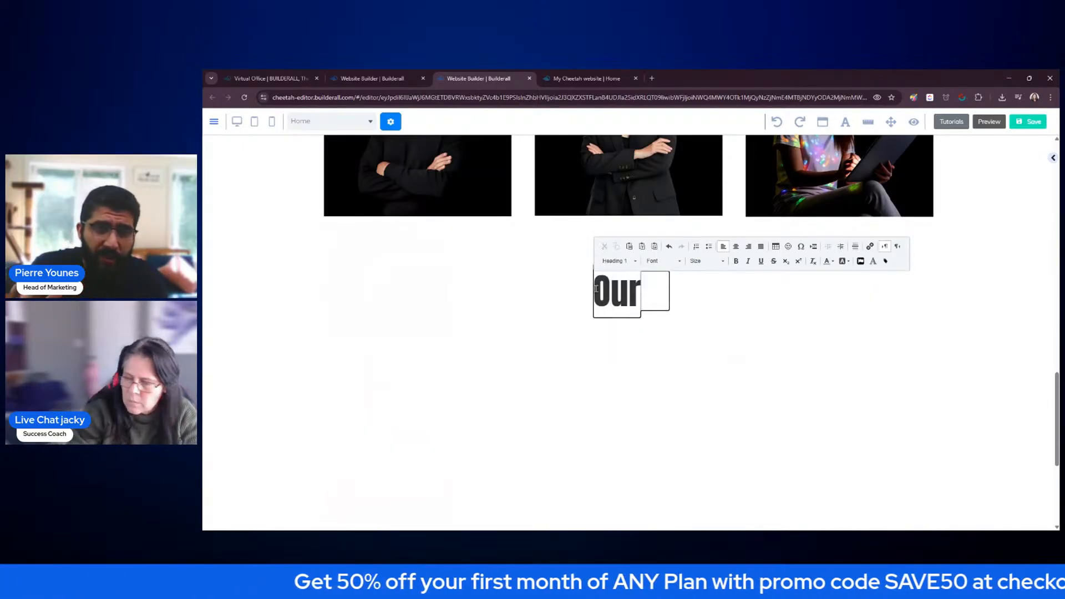
pyautogui.write(' Services')
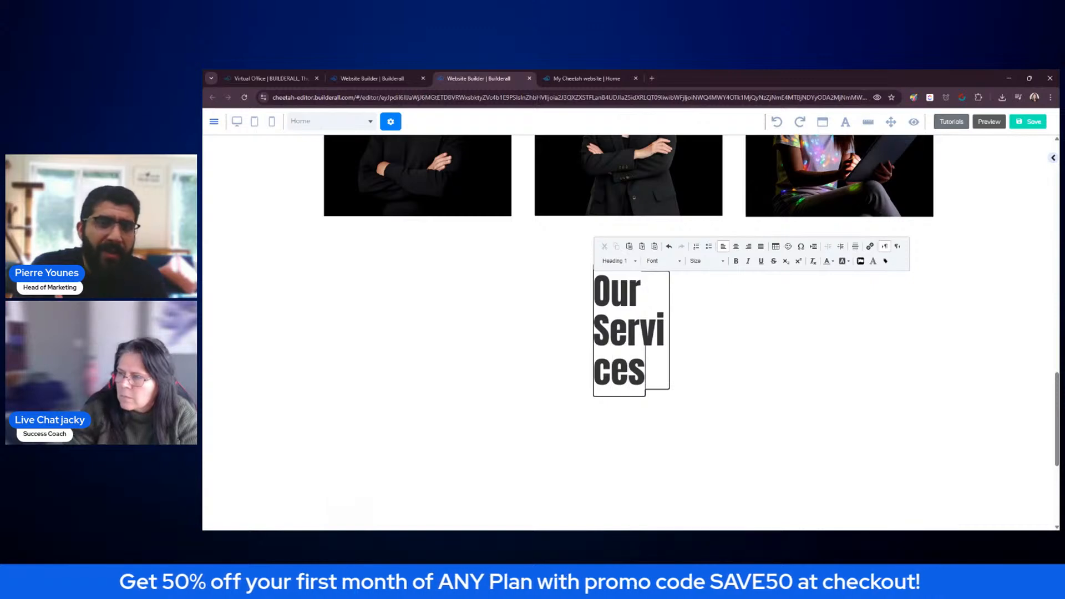
pyautogui.click(601, 447)
# Widen the "Our Services" text box until the heading fits on one line, and center it in the panel
pyautogui.click(668, 319)
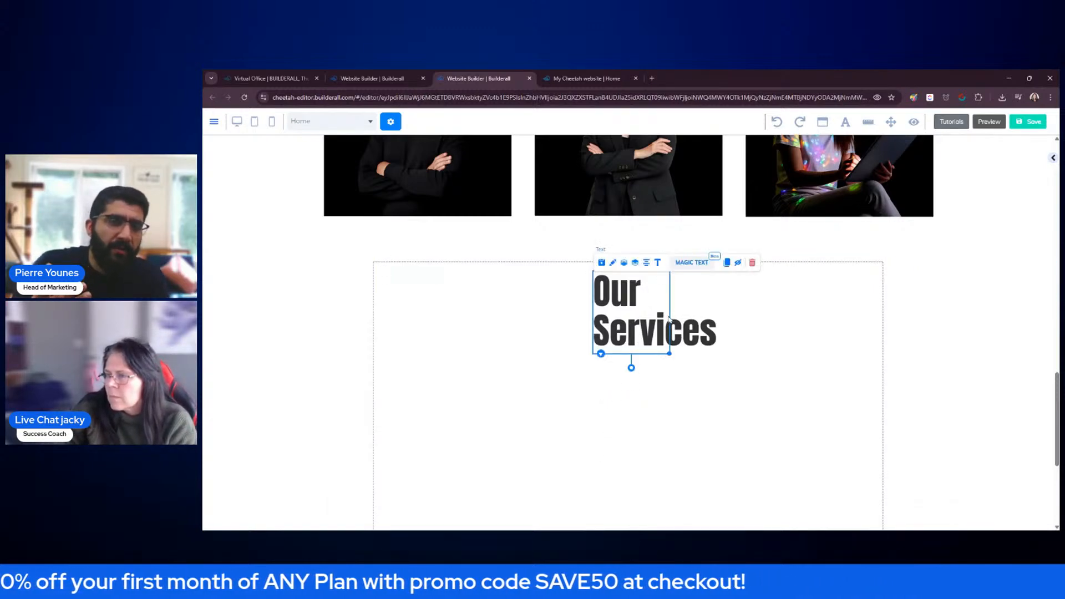
pyautogui.moveTo(671, 353); pyautogui.dragTo(826, 340)
pyautogui.click(823, 344)
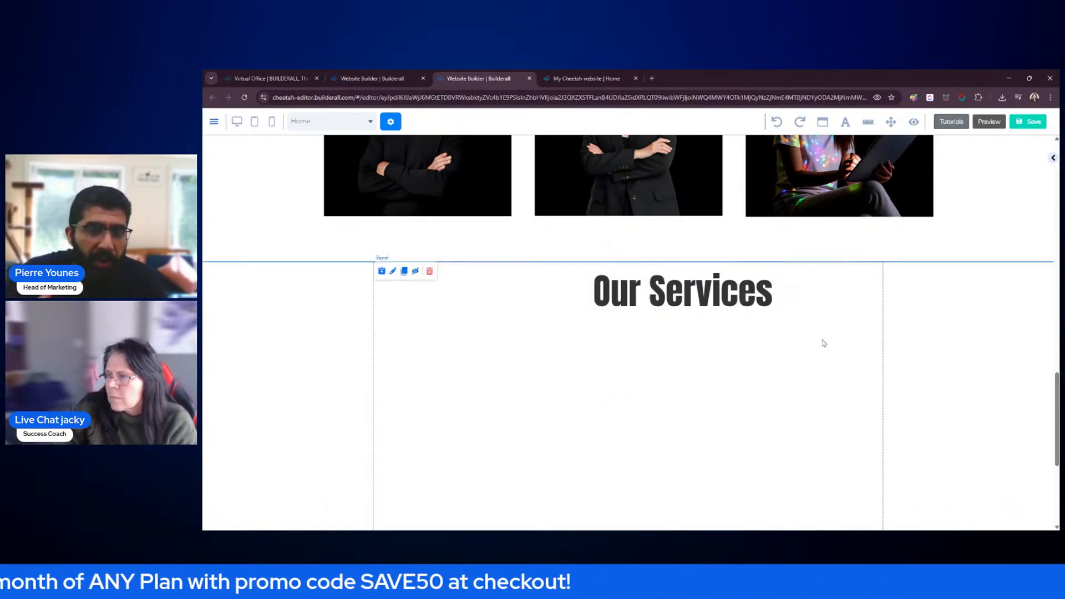
pyautogui.click(691, 301)
pyautogui.click(647, 265)
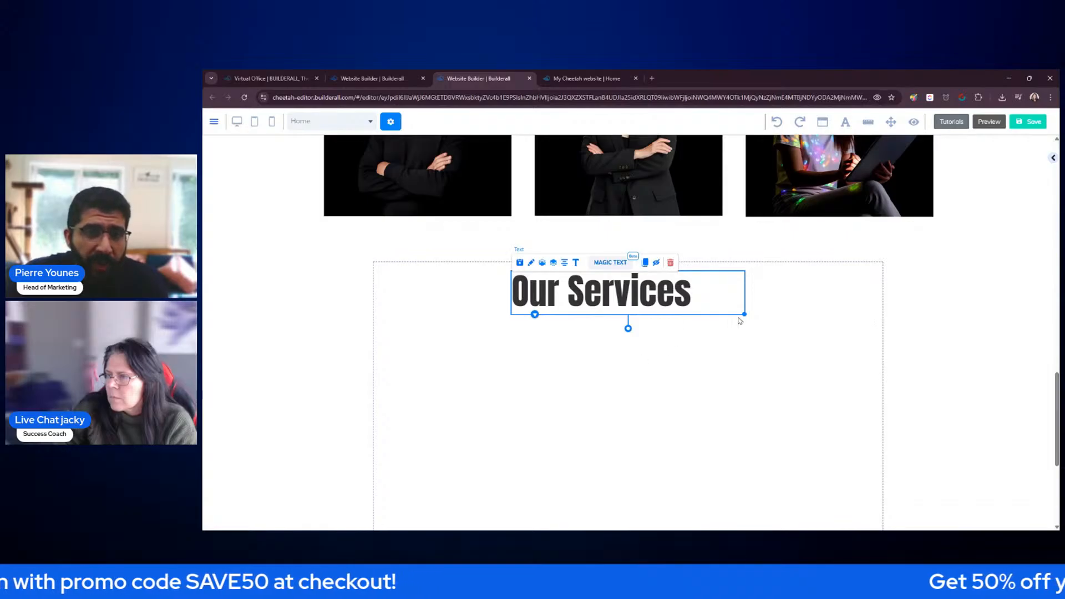
# Narrow the "Our Services" text box to fit closely around its text and re-center it in the panel
pyautogui.moveTo(740, 320); pyautogui.dragTo(702, 314)
pyautogui.click(606, 294)
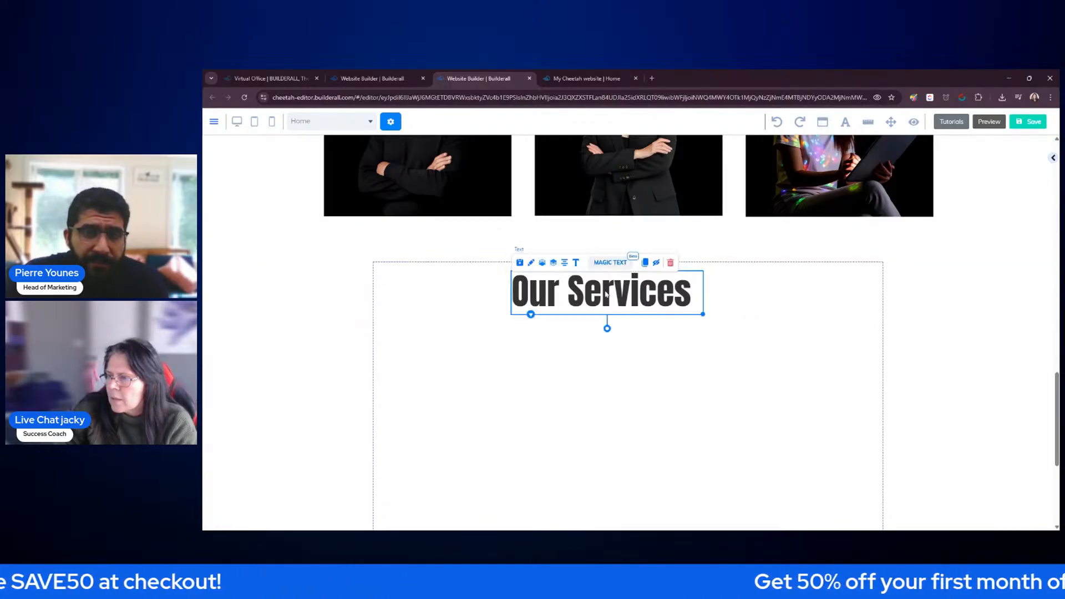
pyautogui.click(564, 262)
pyautogui.click(611, 367)
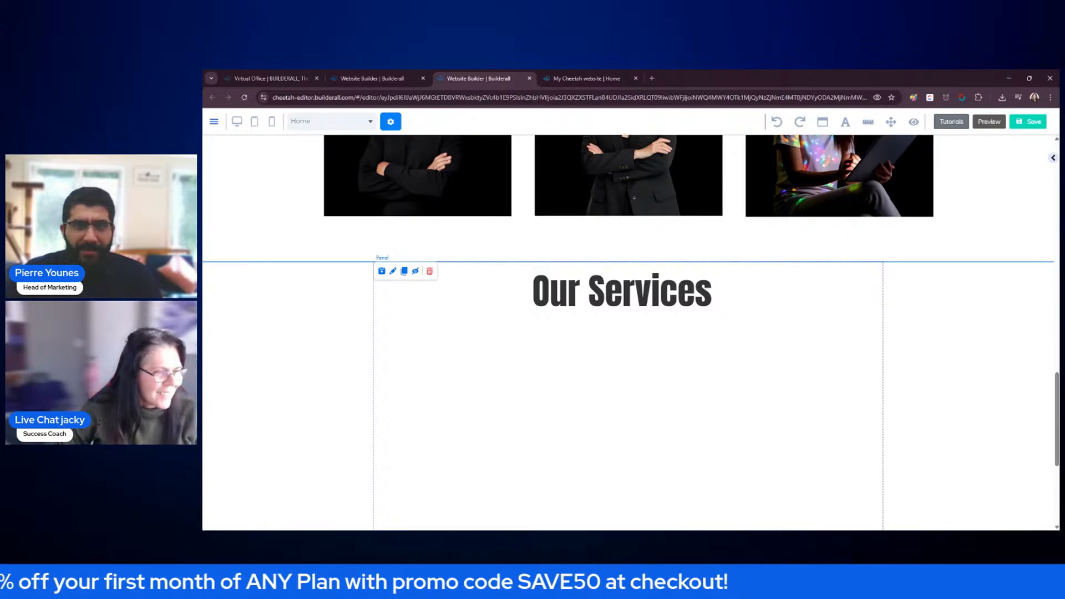
# Change the word "Our" to "Client" in the services heading so it reads "Client Services"
pyautogui.scroll(-2, 724, 360)
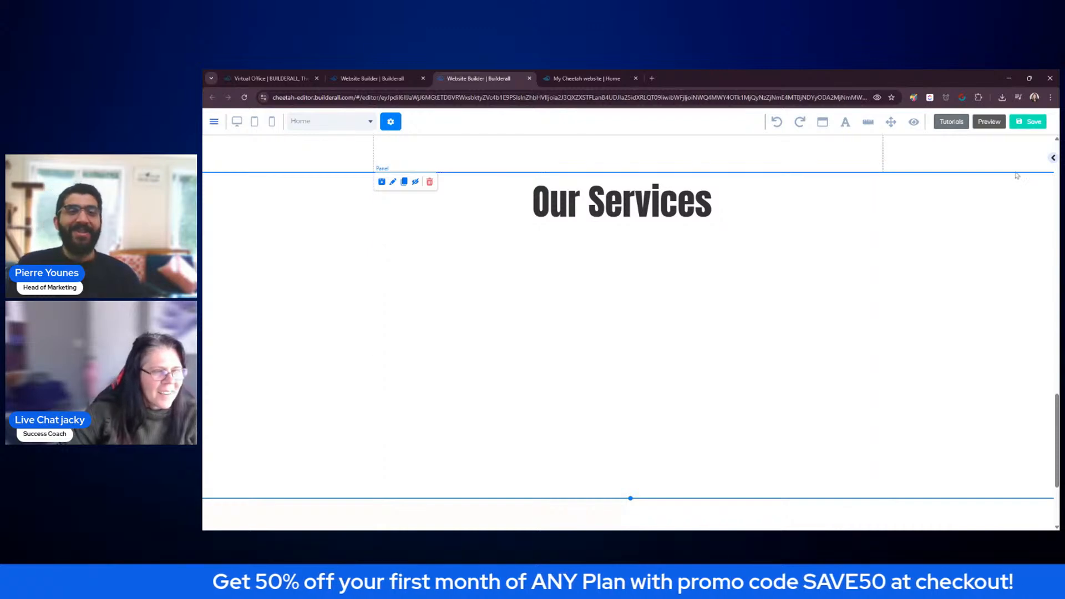
pyautogui.click(1052, 159)
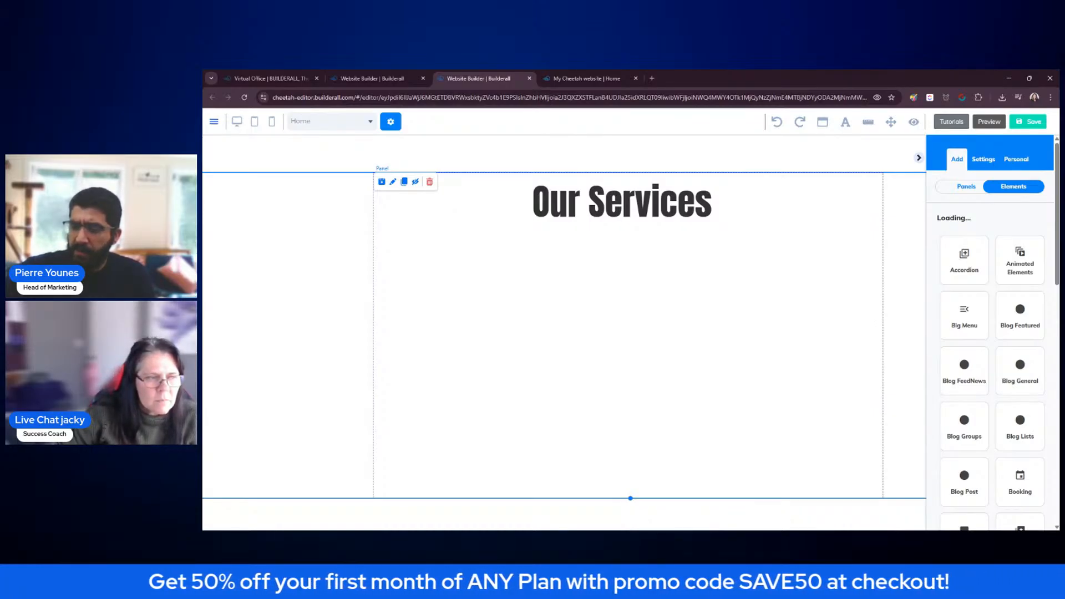
pyautogui.doubleClick(604, 213)
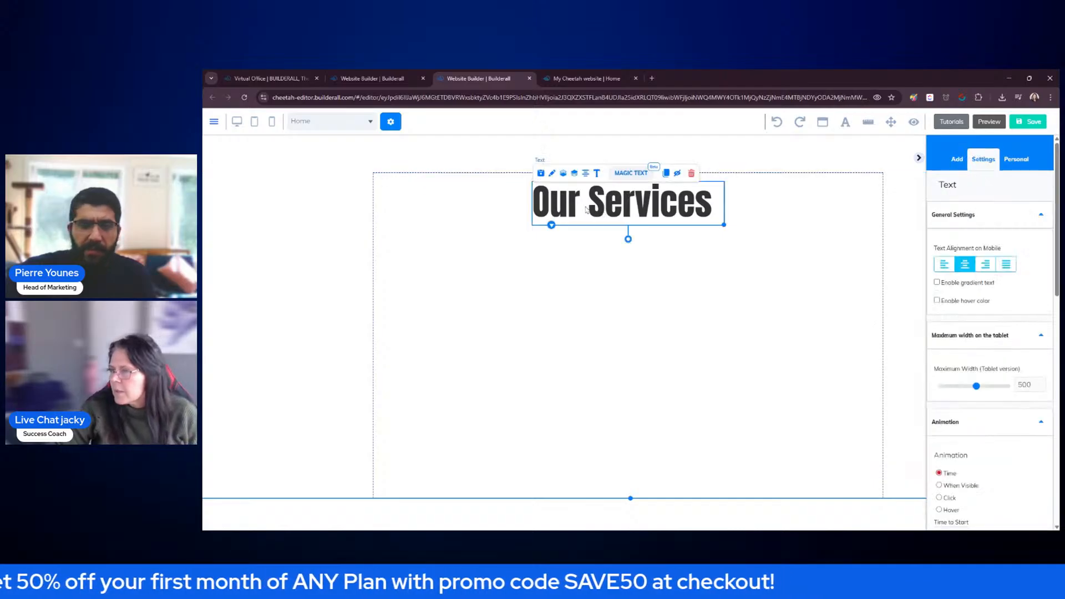
pyautogui.doubleClick(555, 202)
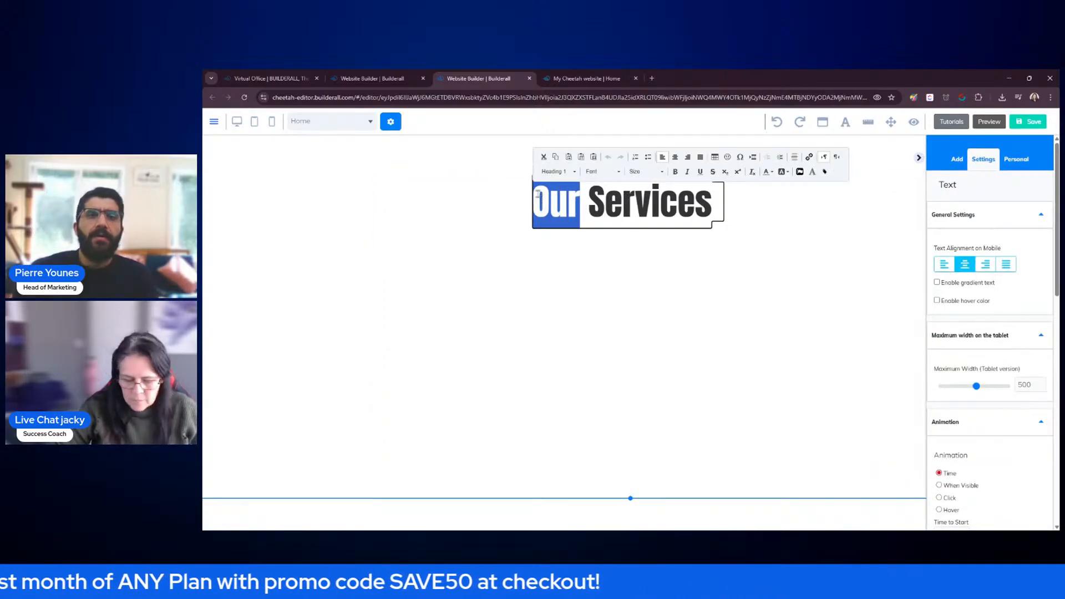
pyautogui.write('Client')
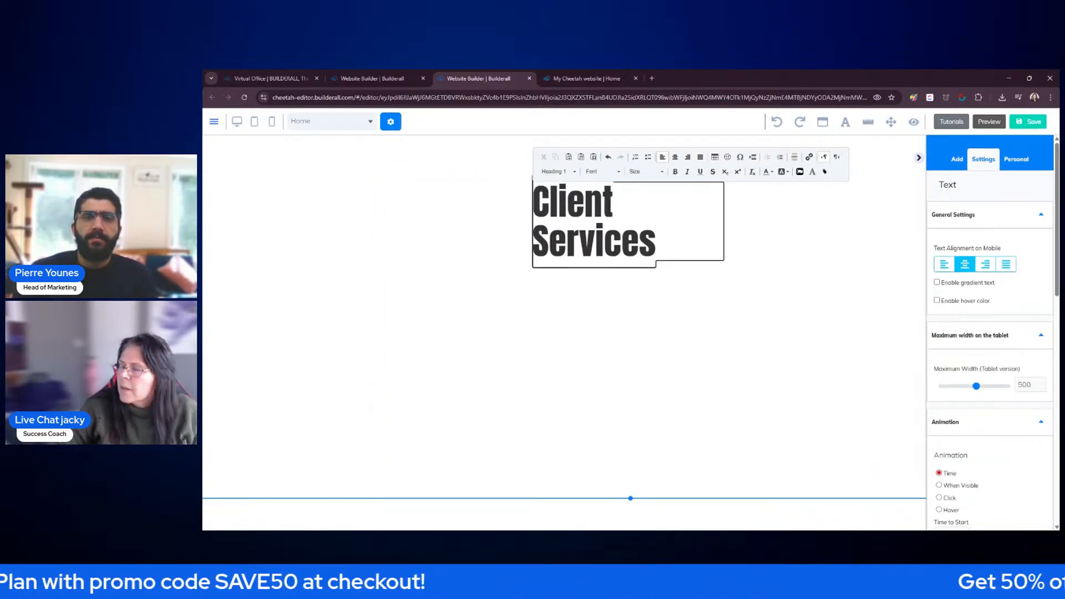
pyautogui.click(580, 327)
# Widen the "Client Services" text box so the heading fits on one line, and center it in the panel
pyautogui.click(628, 233)
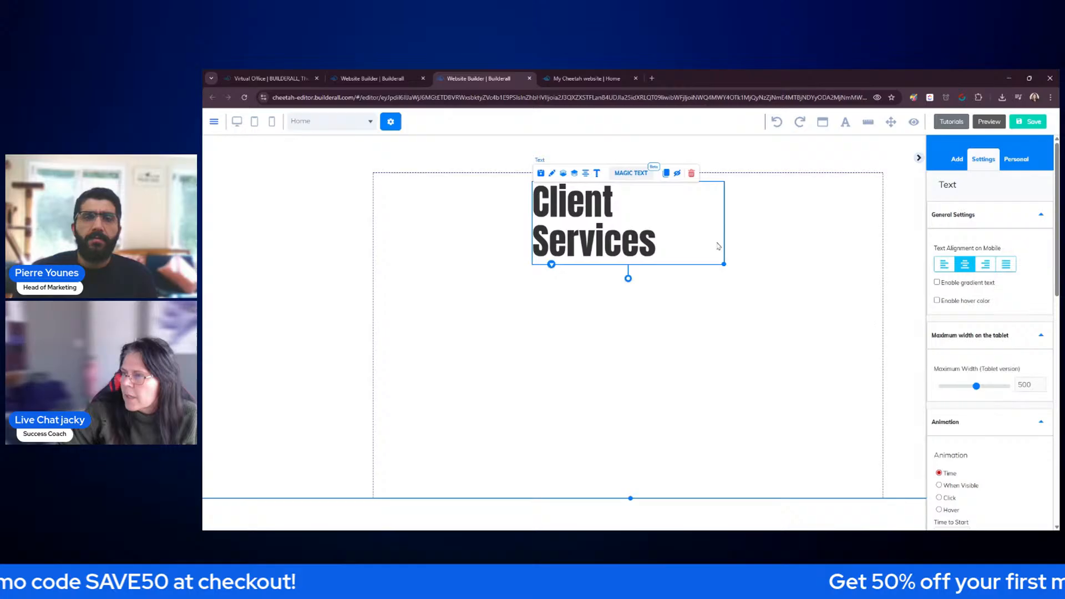
pyautogui.moveTo(722, 261); pyautogui.dragTo(759, 257)
pyautogui.click(725, 278)
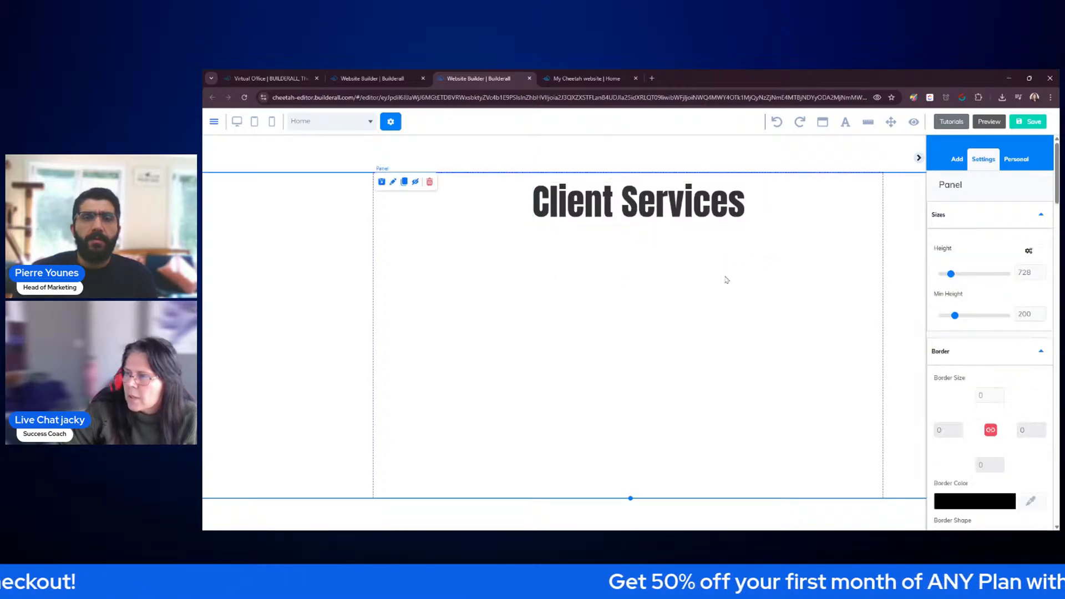
pyautogui.click(646, 216)
pyautogui.click(597, 174)
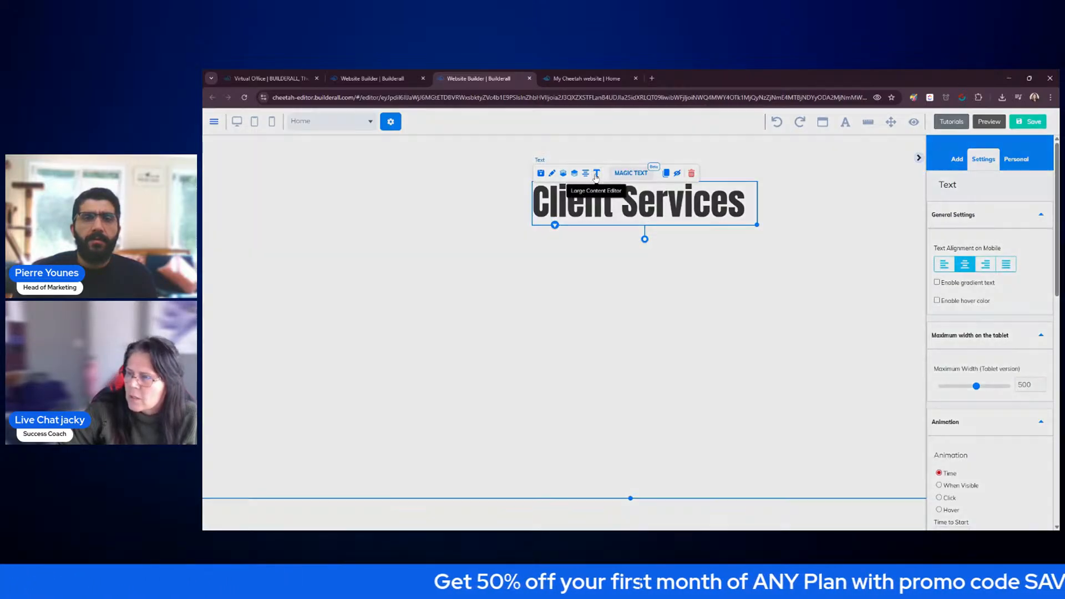
pyautogui.click(754, 457)
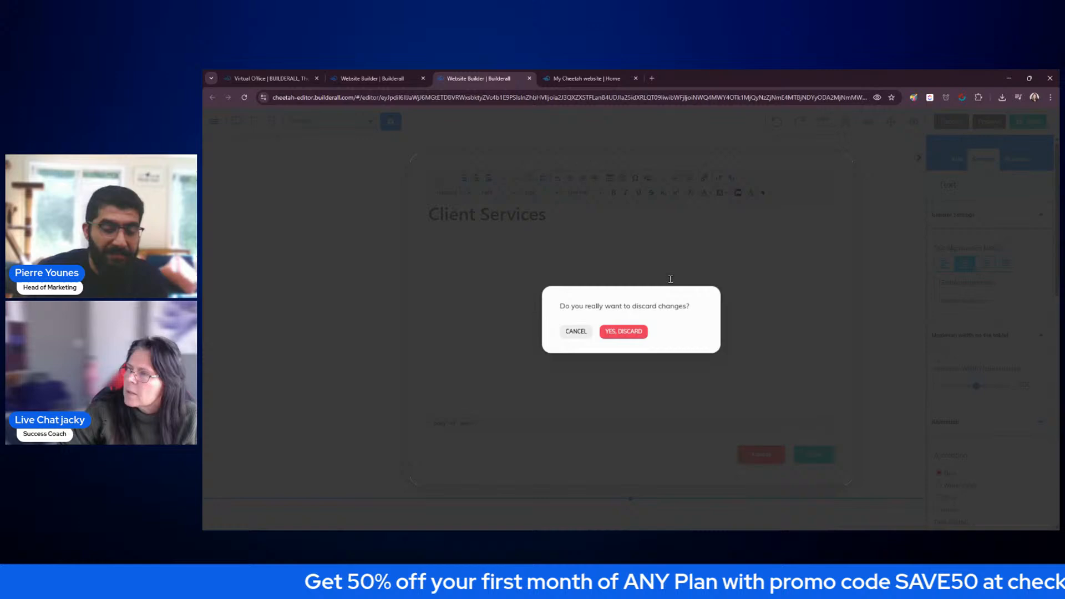
pyautogui.click(624, 331)
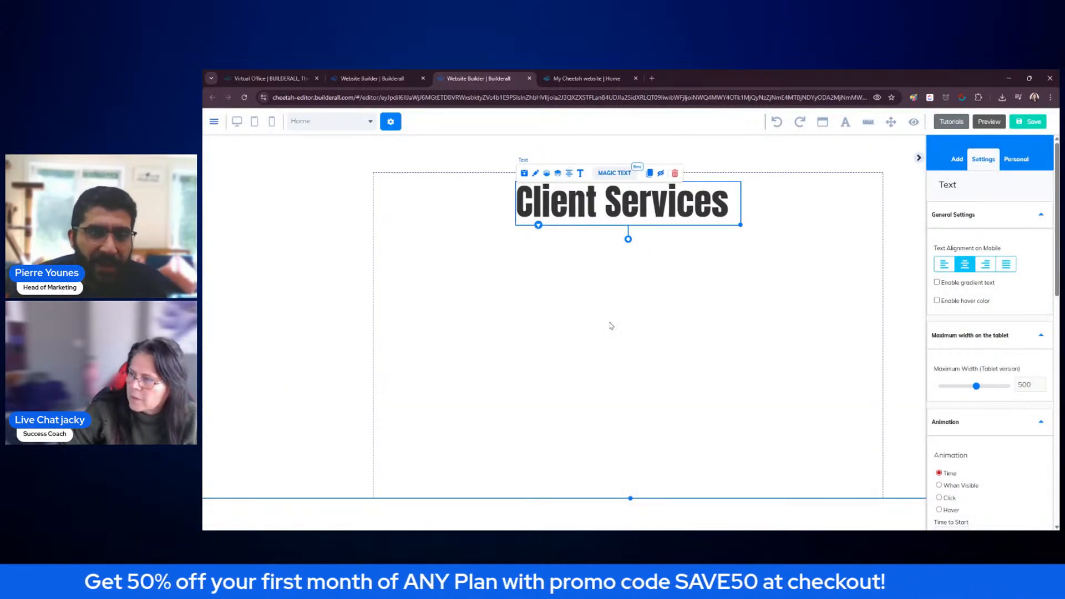
# Browse the element library for the "Client Services" panel and open the Rotation Banner category
pyautogui.click(803, 266)
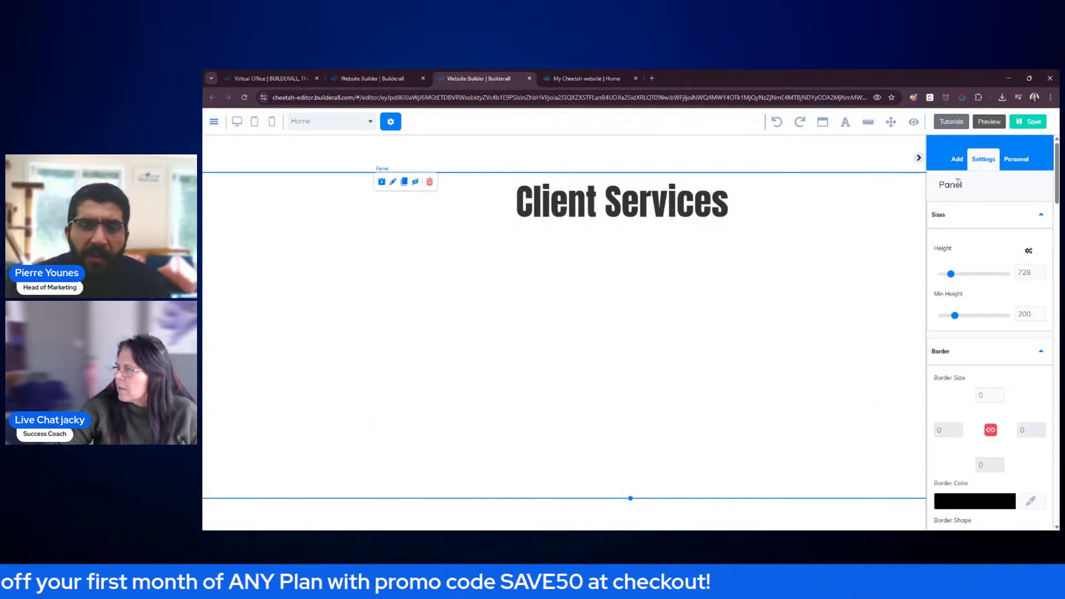
pyautogui.click(957, 162)
pyautogui.click(1013, 189)
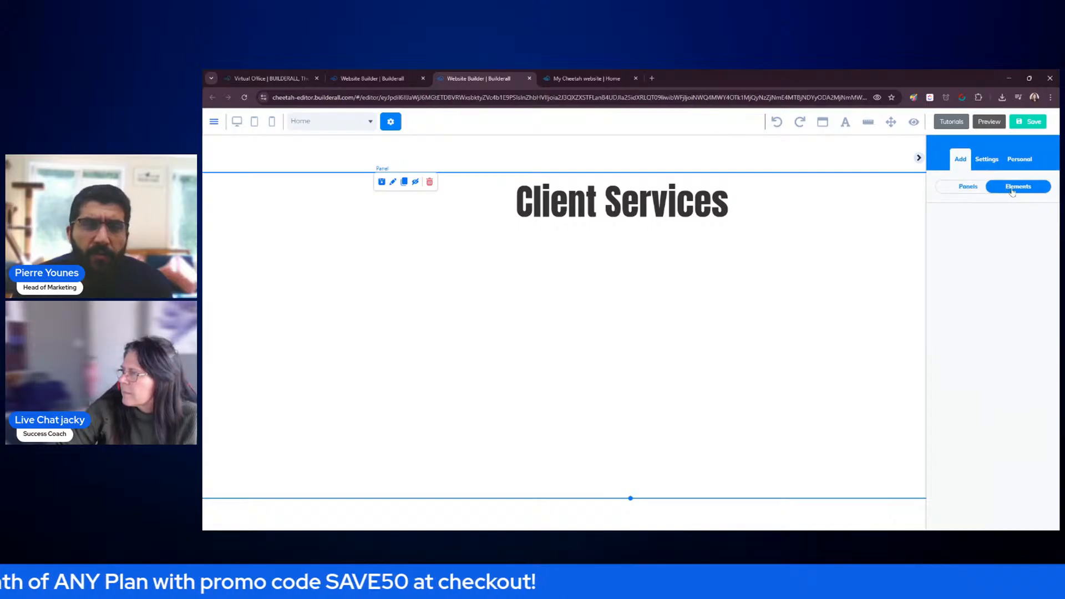
pyautogui.click(965, 190)
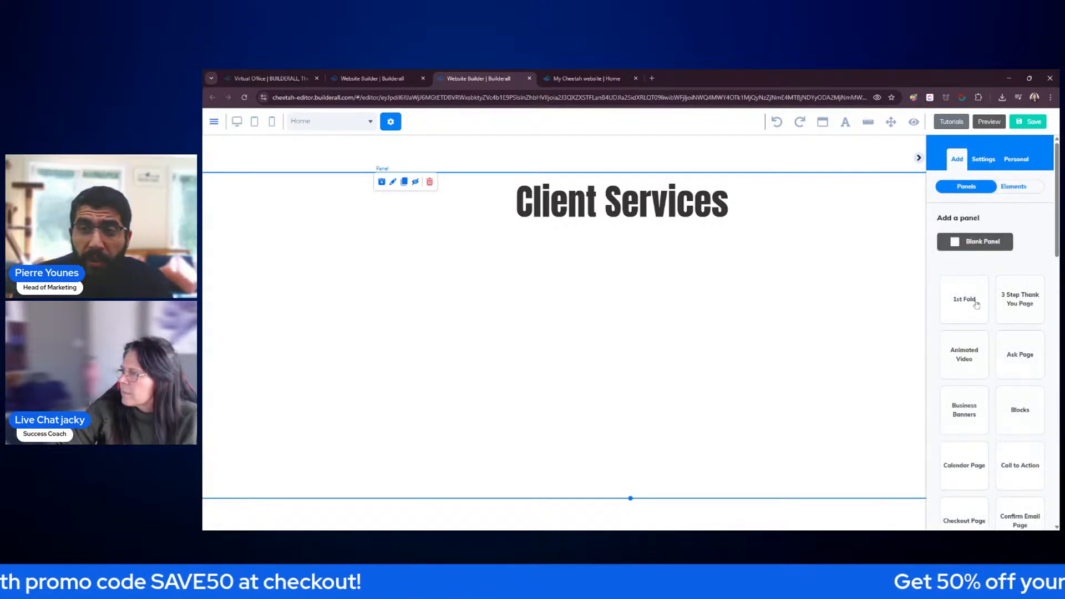
pyautogui.click(1025, 189)
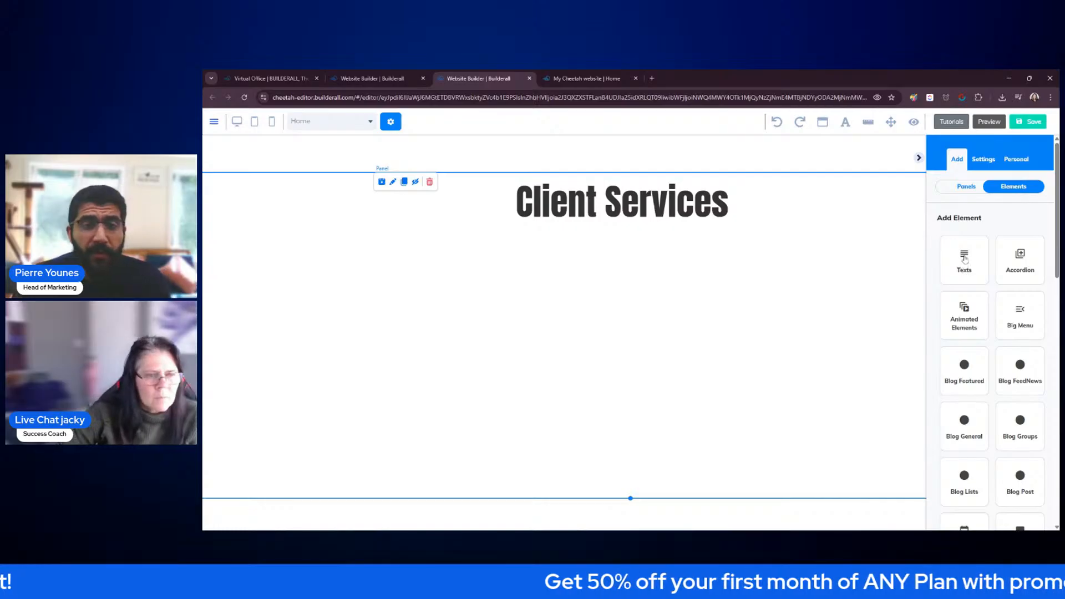
pyautogui.scroll(-1, 965, 259)
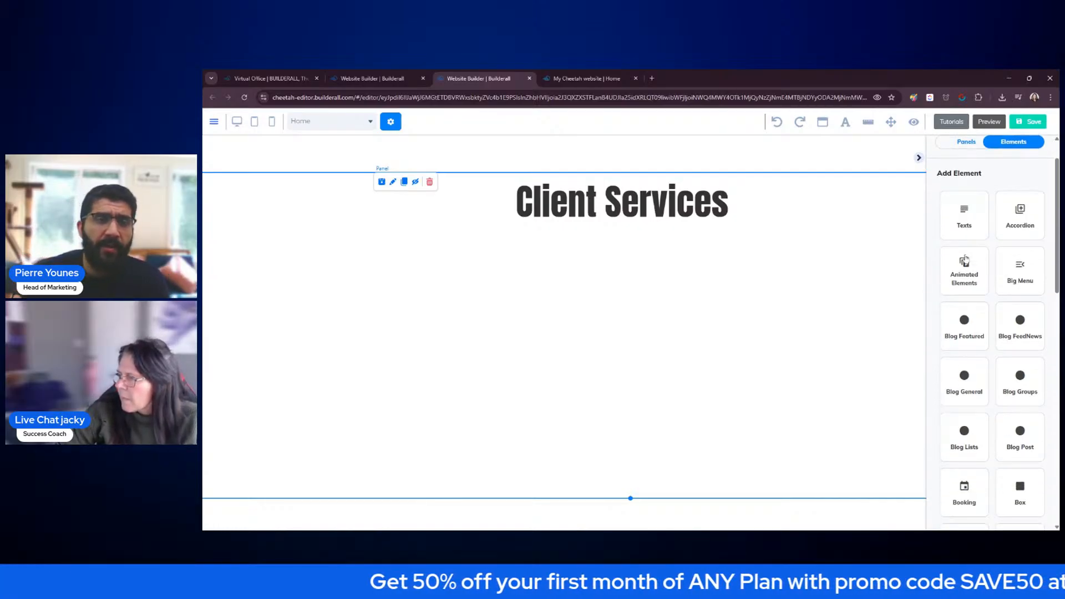
pyautogui.scroll(-1, 965, 260)
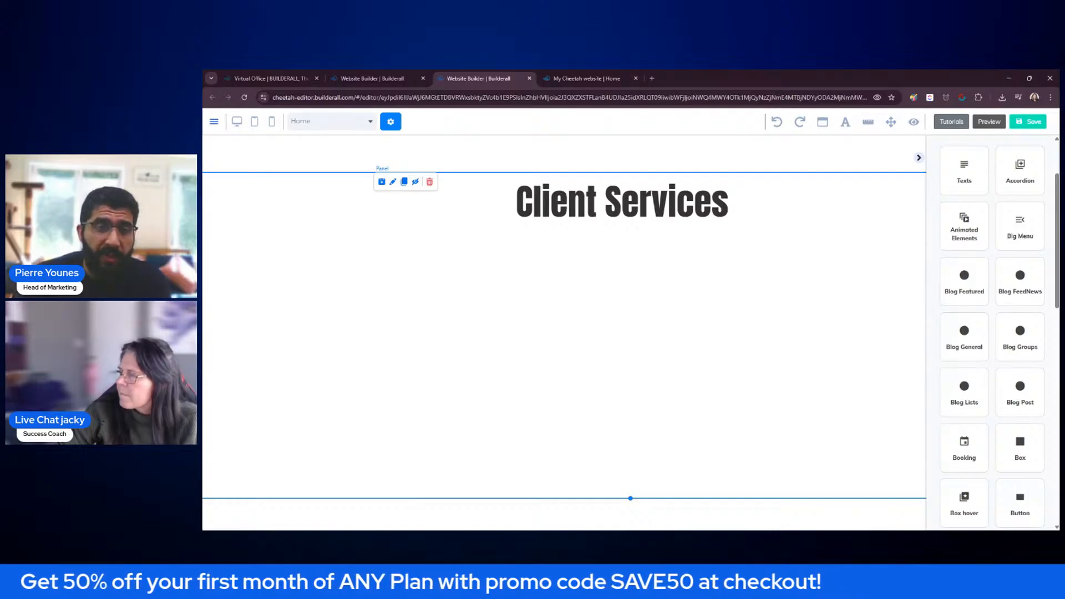
pyautogui.scroll(-2, 968, 256)
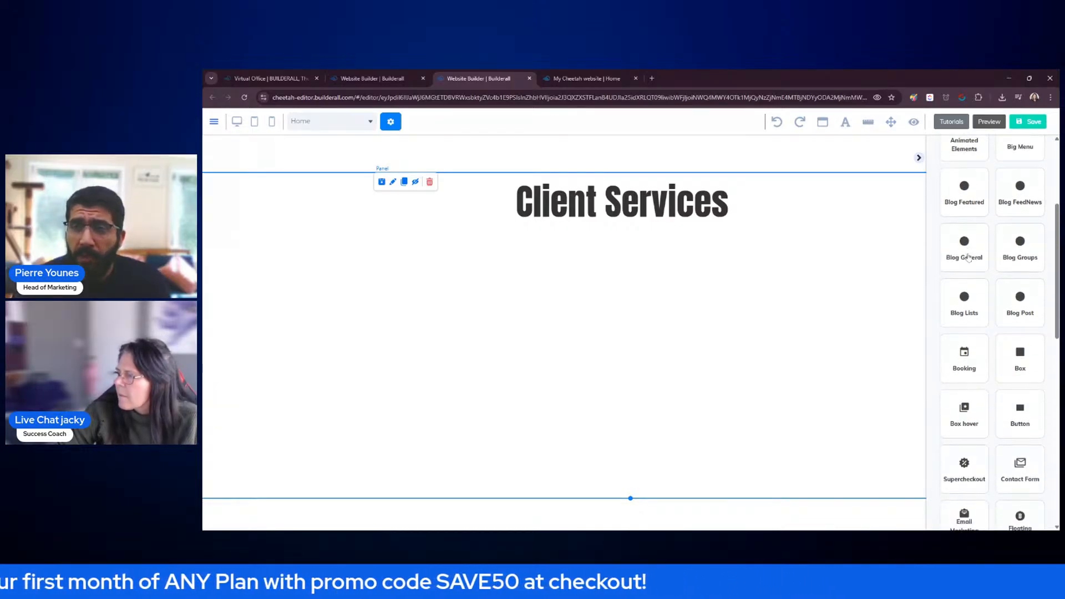
pyautogui.scroll(-4, 968, 256)
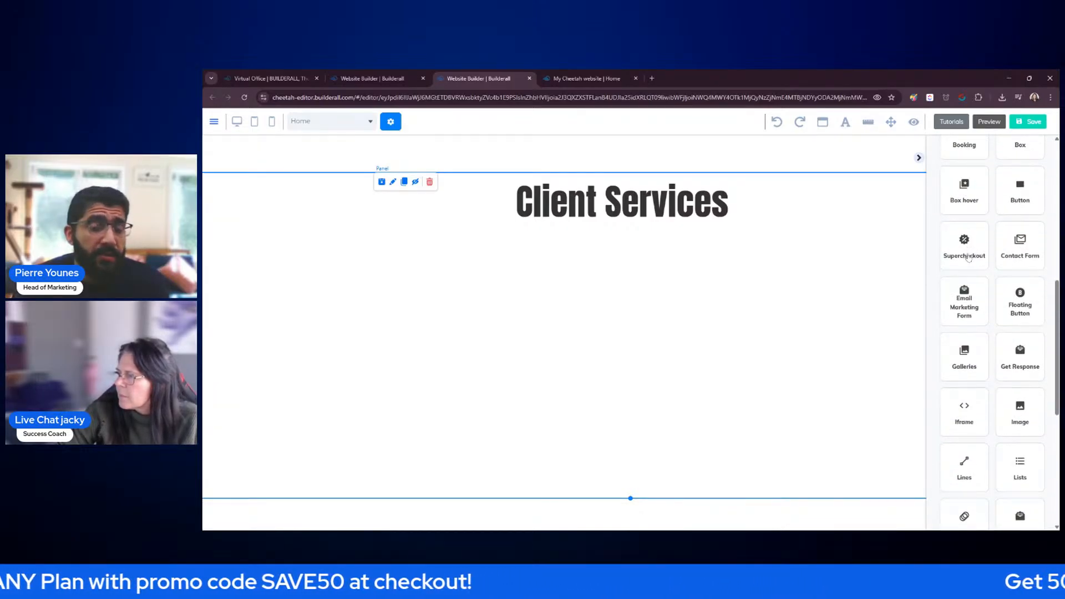
pyautogui.scroll(-3, 968, 257)
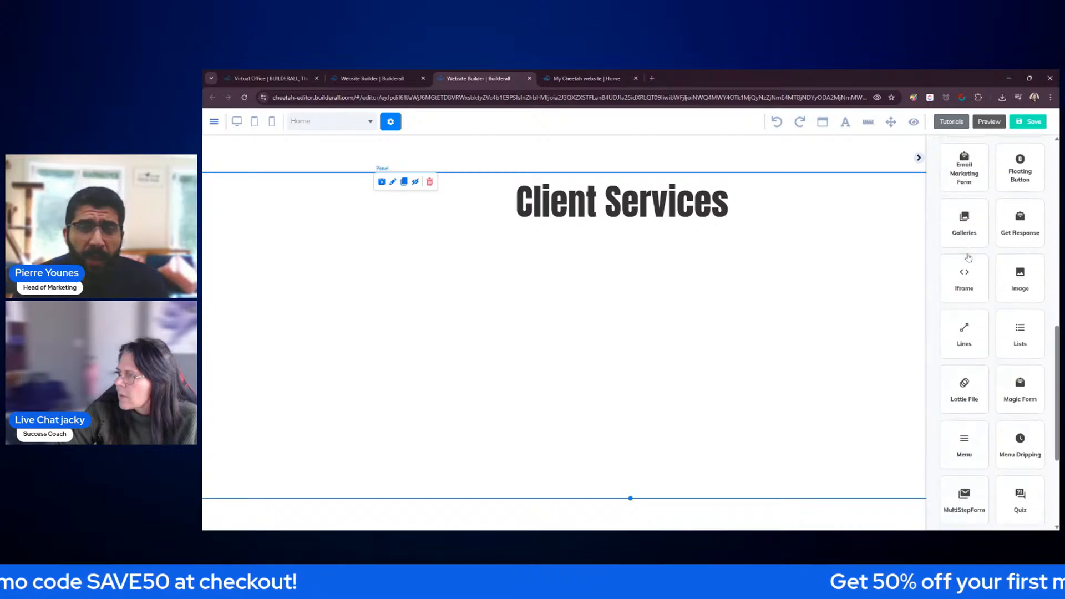
pyautogui.scroll(-1, 968, 257)
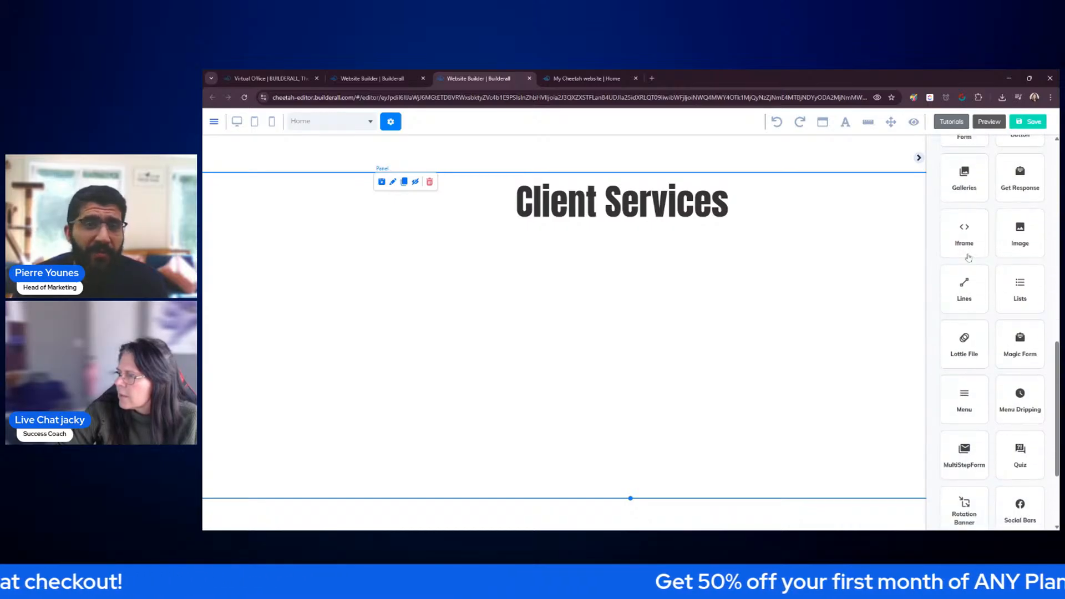
pyautogui.scroll(-3, 968, 257)
pyautogui.click(972, 380)
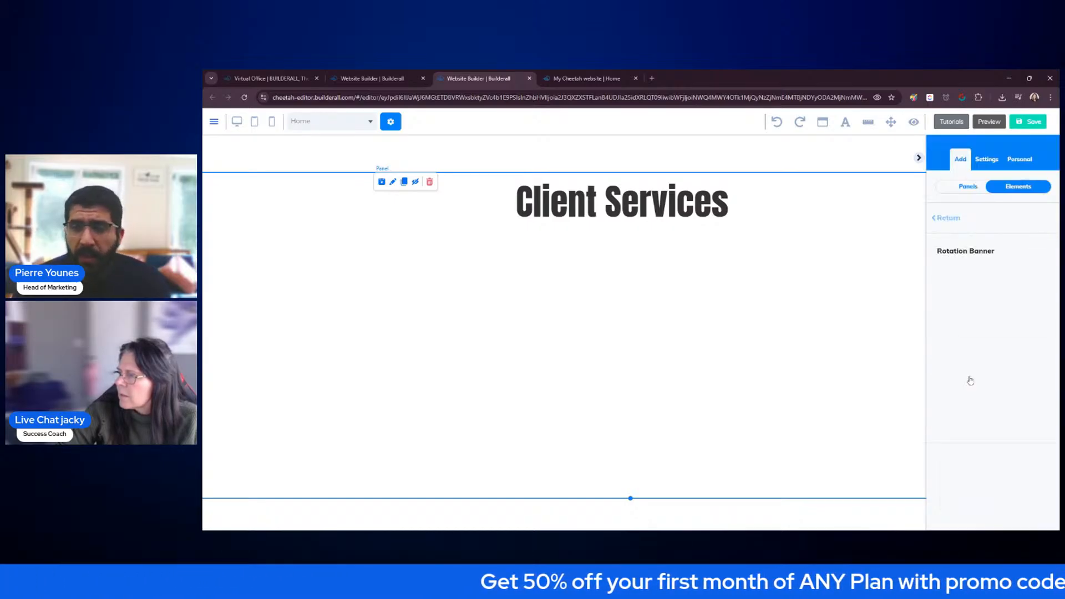
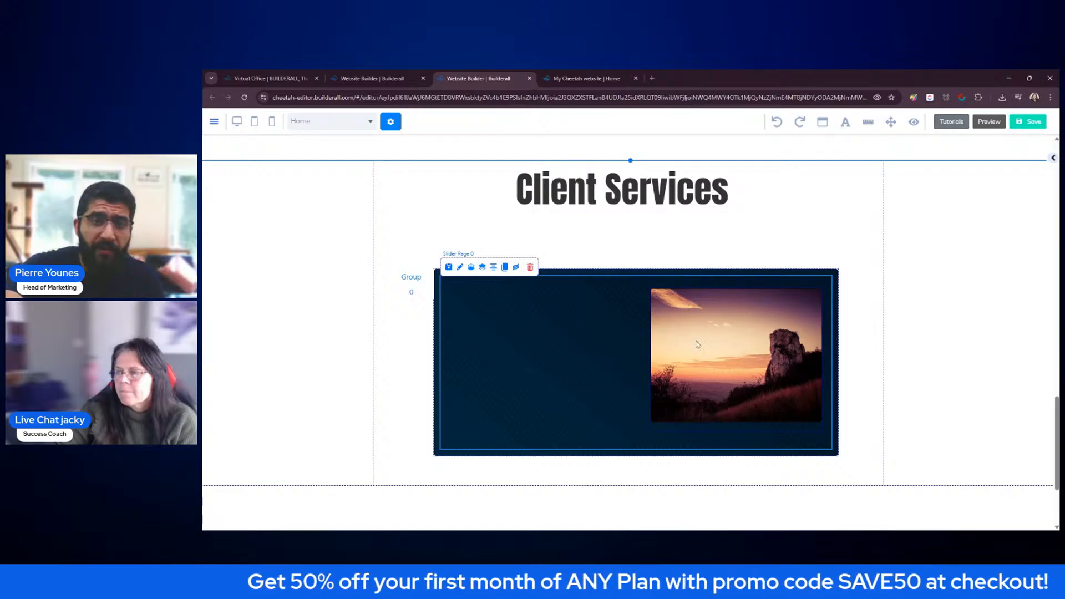
# Move the sunset image box to the left half of the rotation banner
pyautogui.click(727, 349)
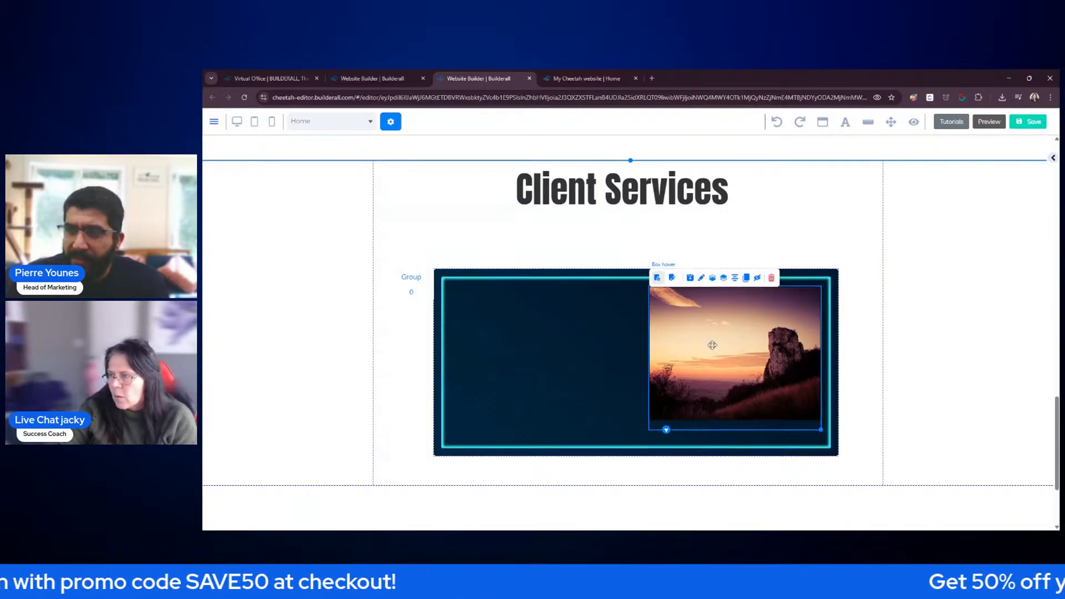
pyautogui.moveTo(712, 345); pyautogui.dragTo(529, 351)
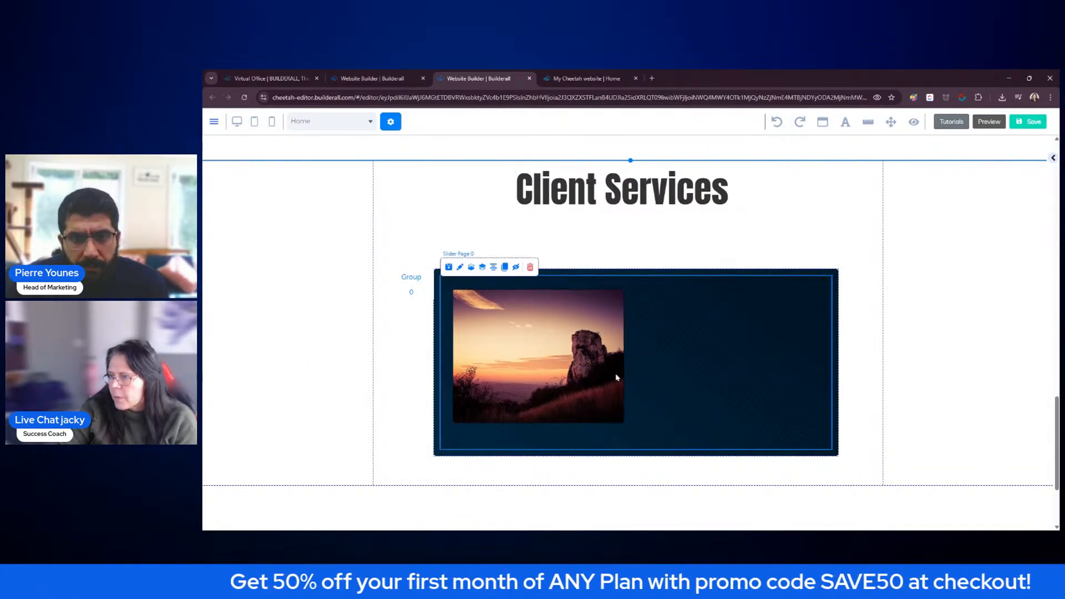
pyautogui.click(921, 430)
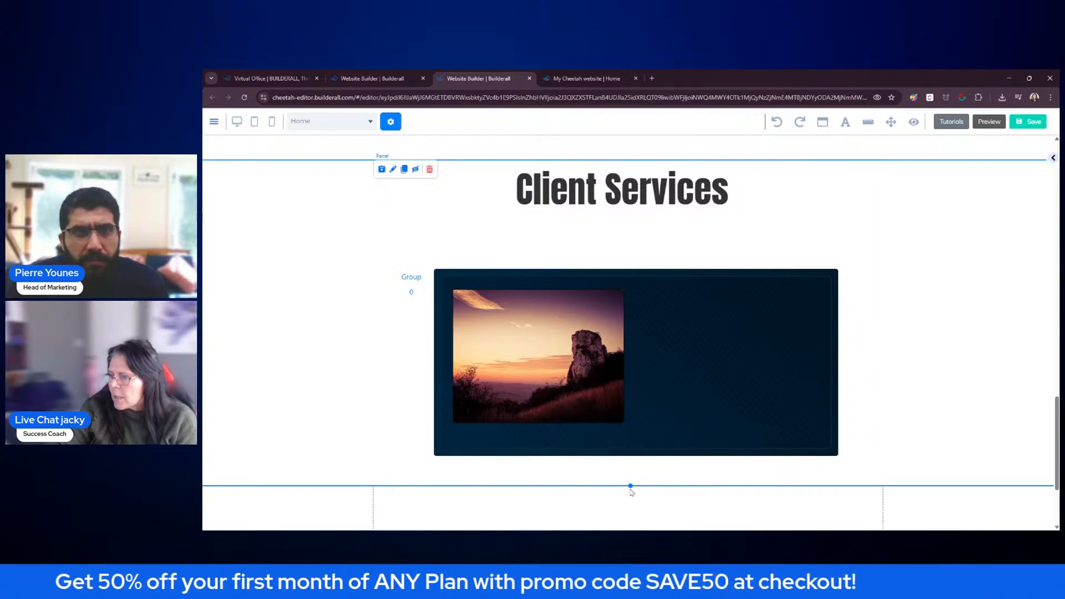
# Extend the "Client Services" panel downward, and move the rotation banner closer to the heading while enlarging it
pyautogui.moveTo(631, 488); pyautogui.dragTo(631, 526)
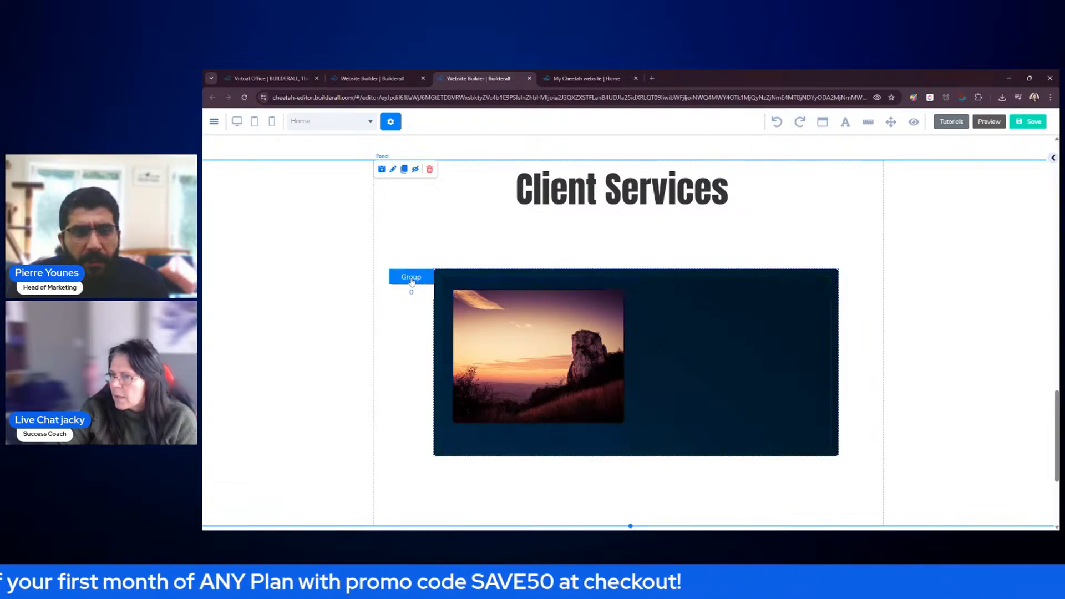
pyautogui.moveTo(744, 447); pyautogui.dragTo(732, 413)
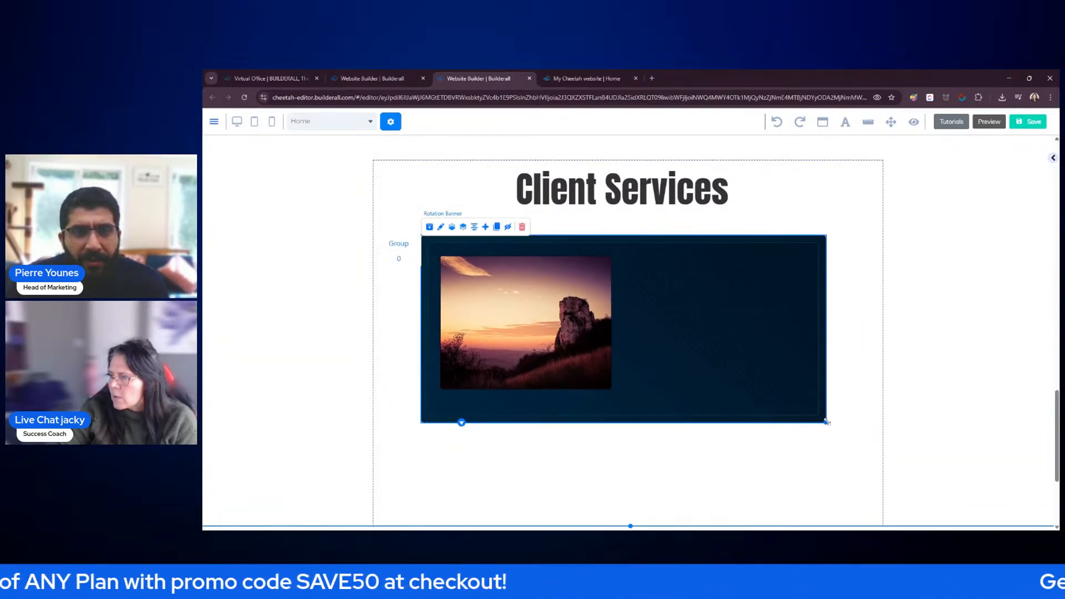
pyautogui.moveTo(827, 421); pyautogui.dragTo(861, 486)
# Resize the hover box in the rotation banner to fit closely around the sunset image
pyautogui.click(574, 348)
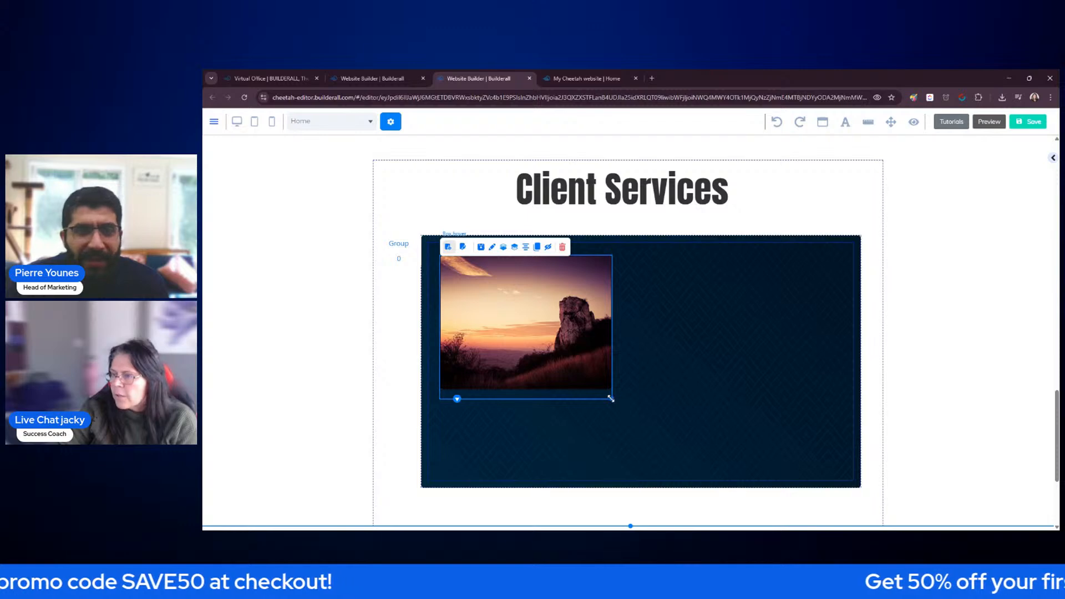
pyautogui.moveTo(611, 399)
pyautogui.mouseDown()
pyautogui.moveTo(683, 417)
pyautogui.moveTo(732, 409)
pyautogui.moveTo(606, 420)
pyautogui.moveTo(627, 420)
pyautogui.moveTo(615, 381)
pyautogui.moveTo(627, 392)
pyautogui.moveTo(625, 402)
pyautogui.moveTo(608, 389)
pyautogui.mouseUp()
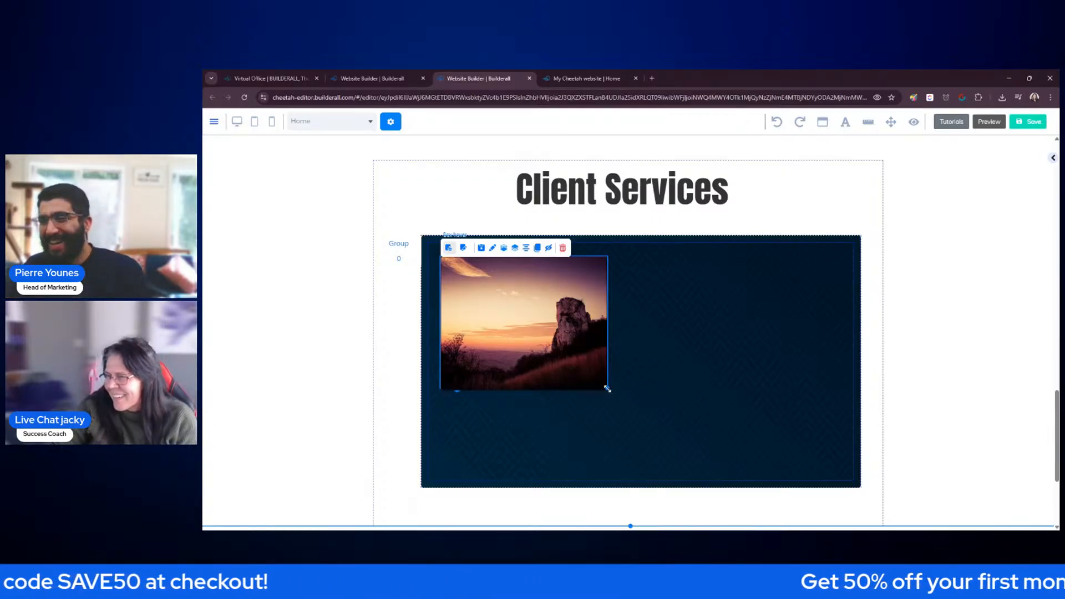
pyautogui.moveTo(607, 388)
pyautogui.mouseDown()
pyautogui.moveTo(683, 452)
pyautogui.moveTo(730, 393)
pyautogui.moveTo(603, 381)
pyautogui.moveTo(608, 392)
pyautogui.mouseUp()
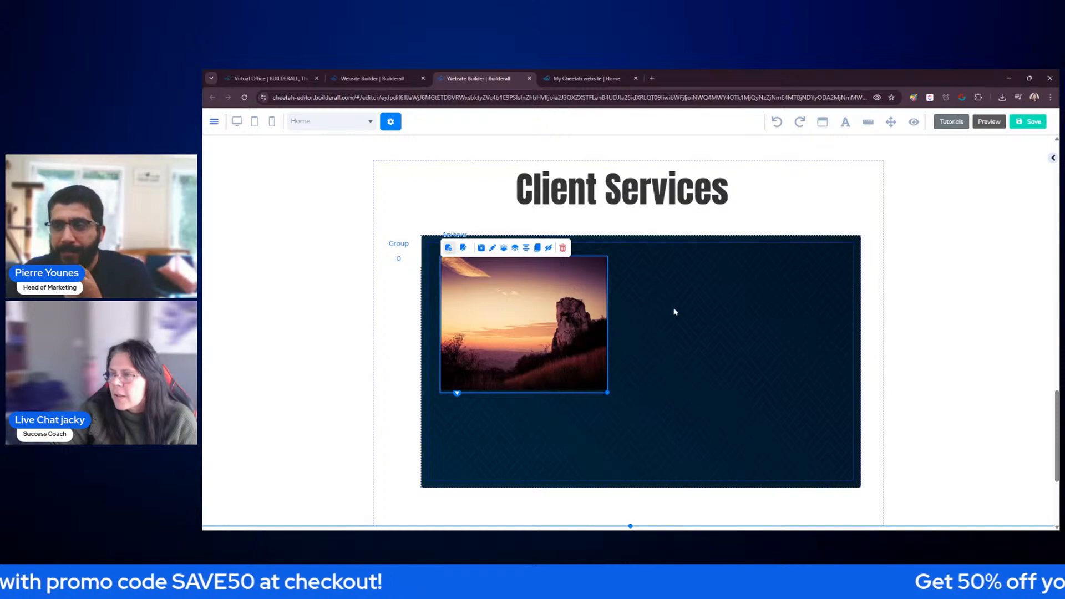
# Switch to Canva in a new browser tab, search the templates for "facebook post" and create a blank Facebook Post design
pyautogui.click(653, 79)
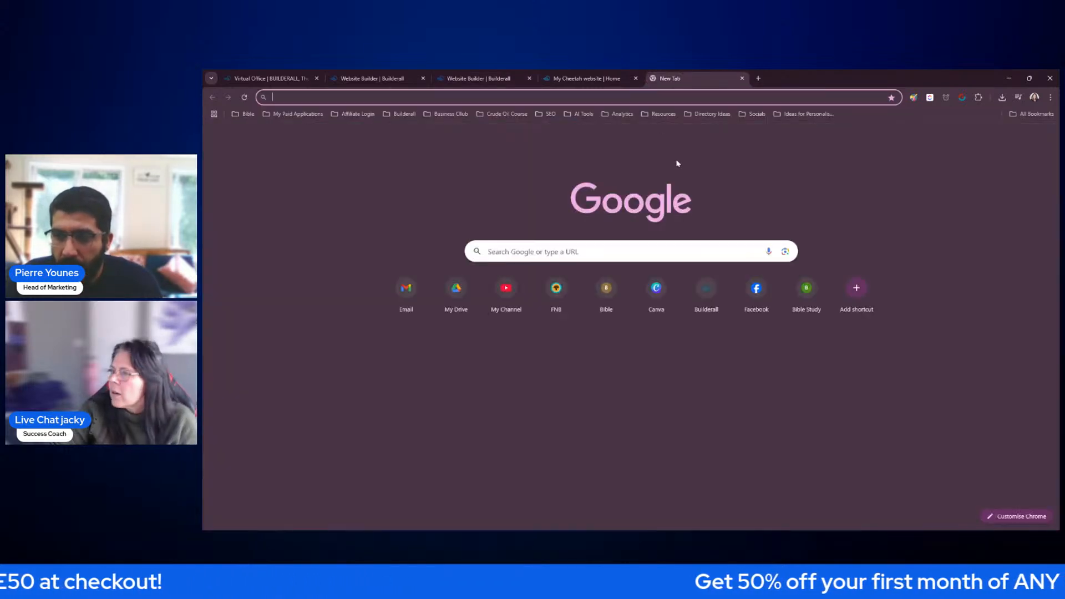
pyautogui.click(660, 299)
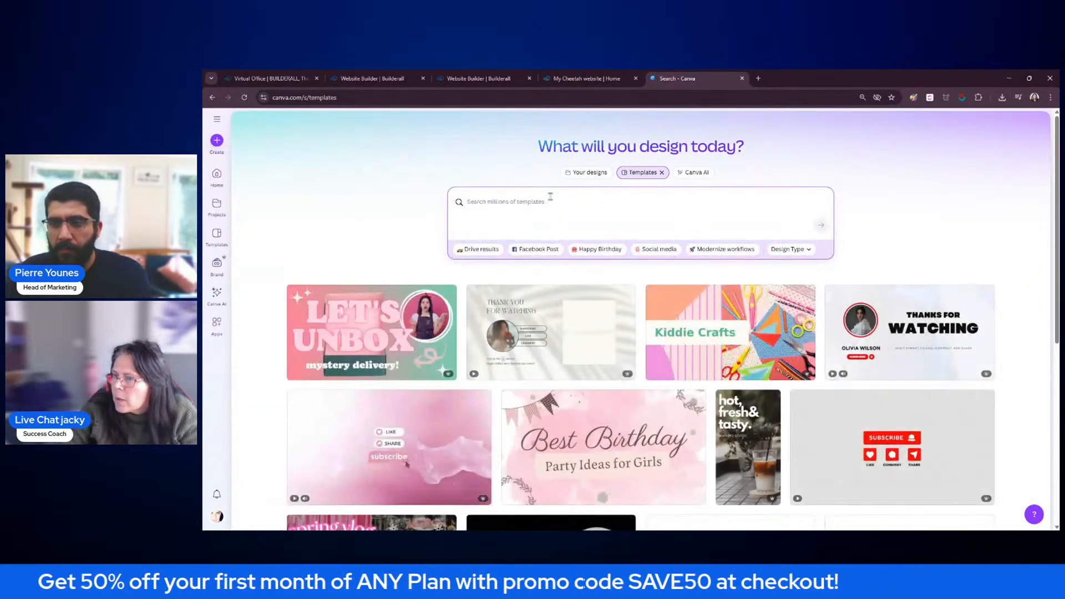
pyautogui.write('t')
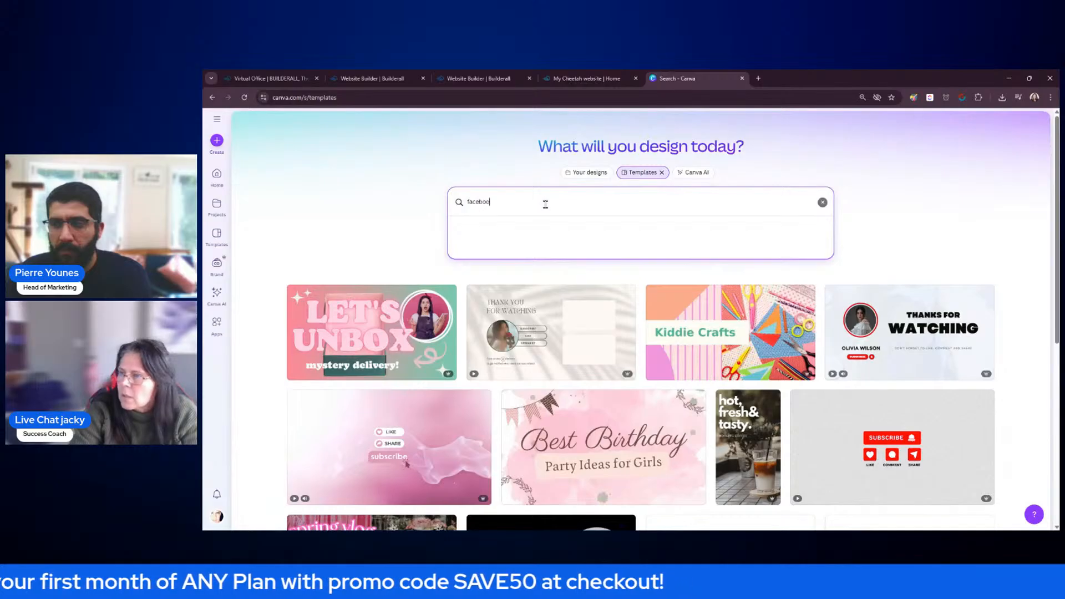
pyautogui.write('acebook post')
pyautogui.press('Return')
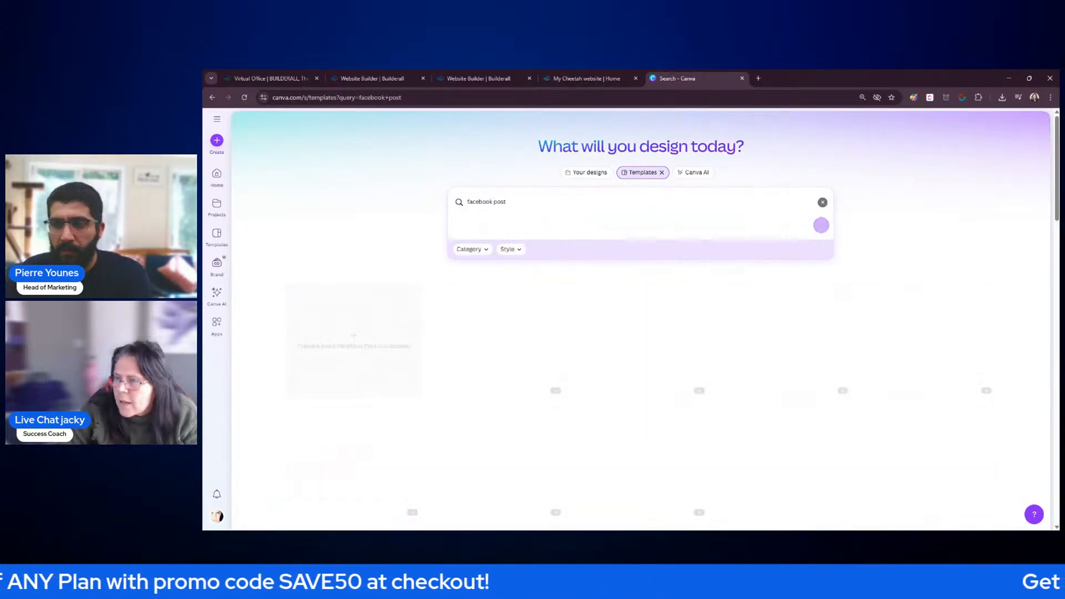
pyautogui.click(364, 333)
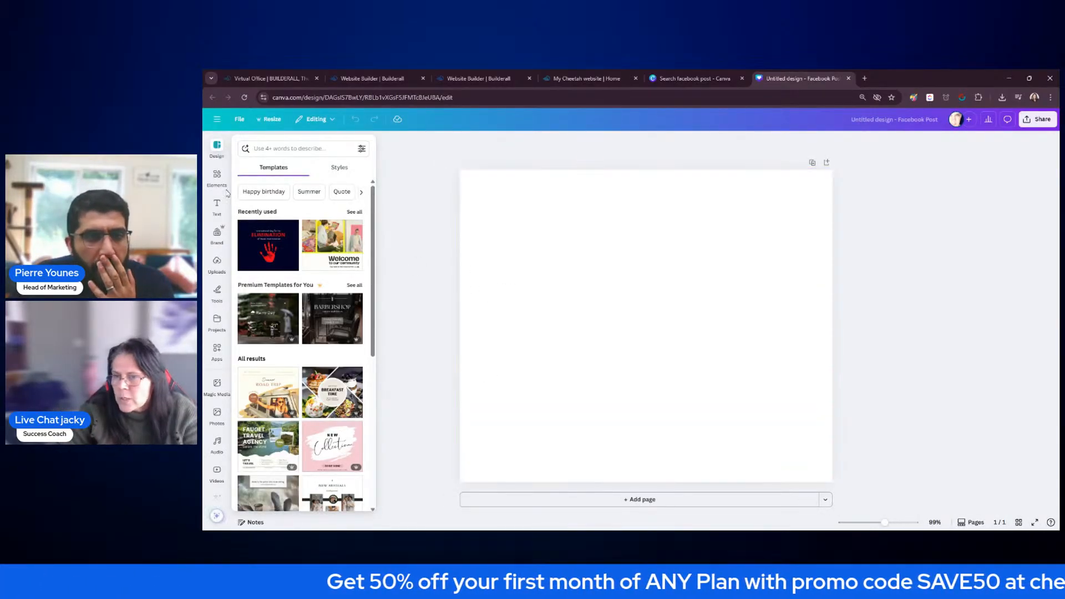
# Search the Canva photo library for "Website design"
pyautogui.click(219, 424)
pyautogui.click(293, 145)
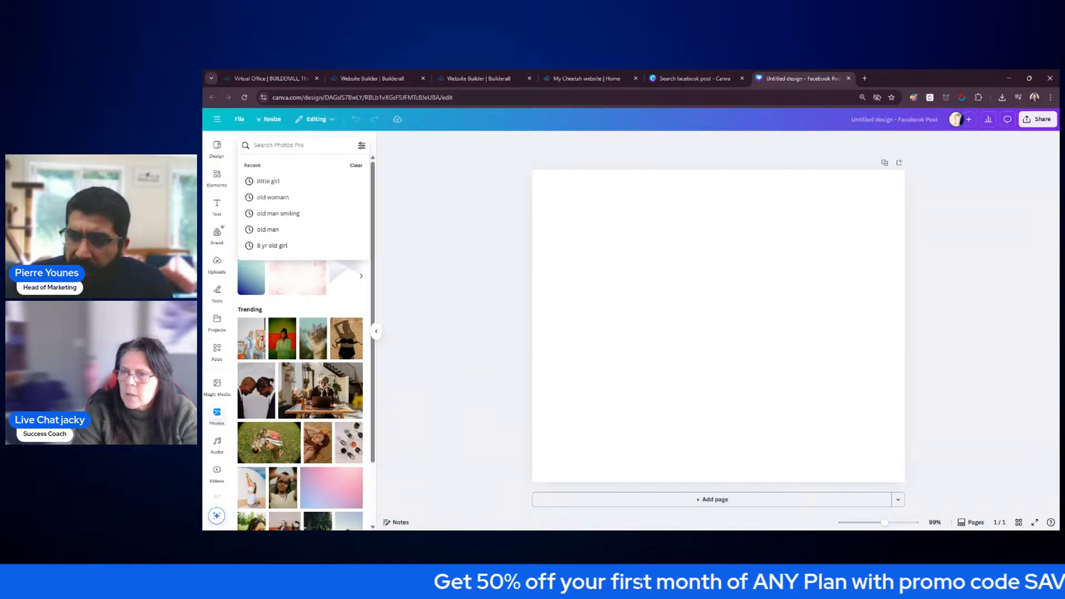
pyautogui.write('We')
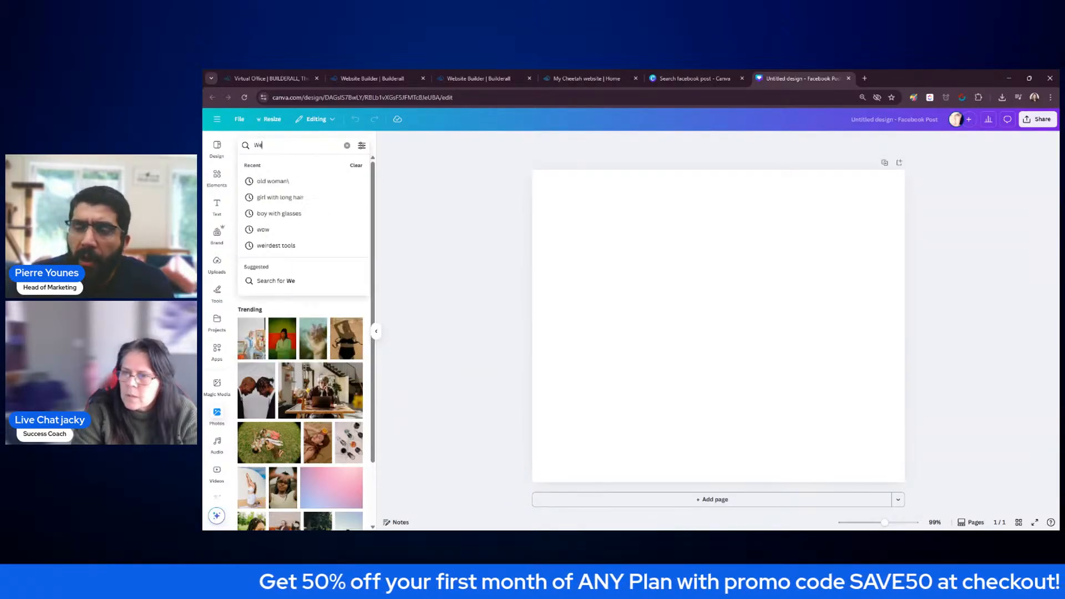
pyautogui.write('bsite design')
pyautogui.press('Return')
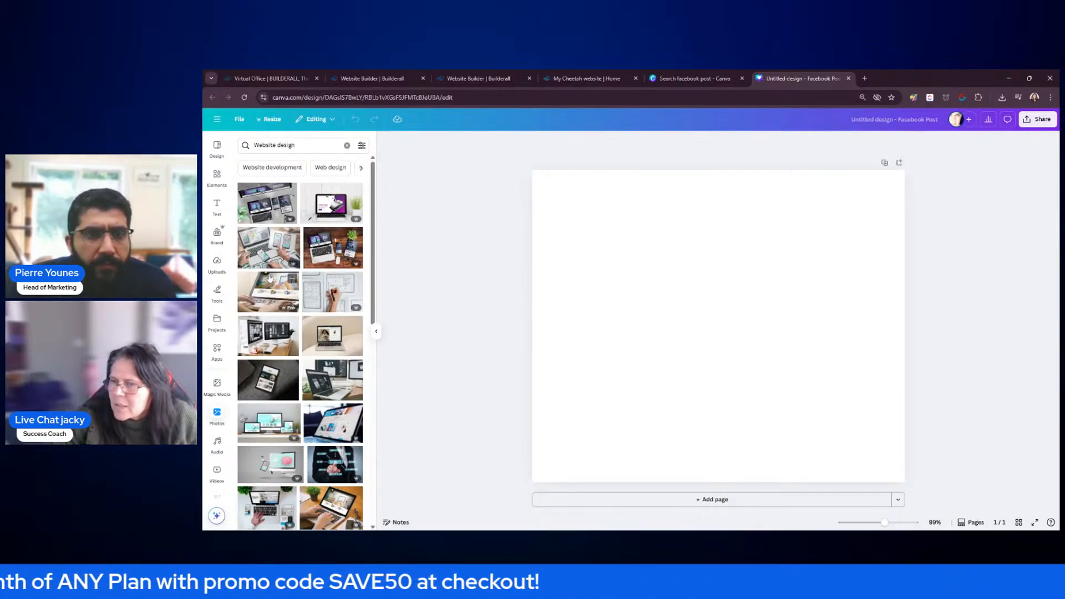
pyautogui.click(328, 209)
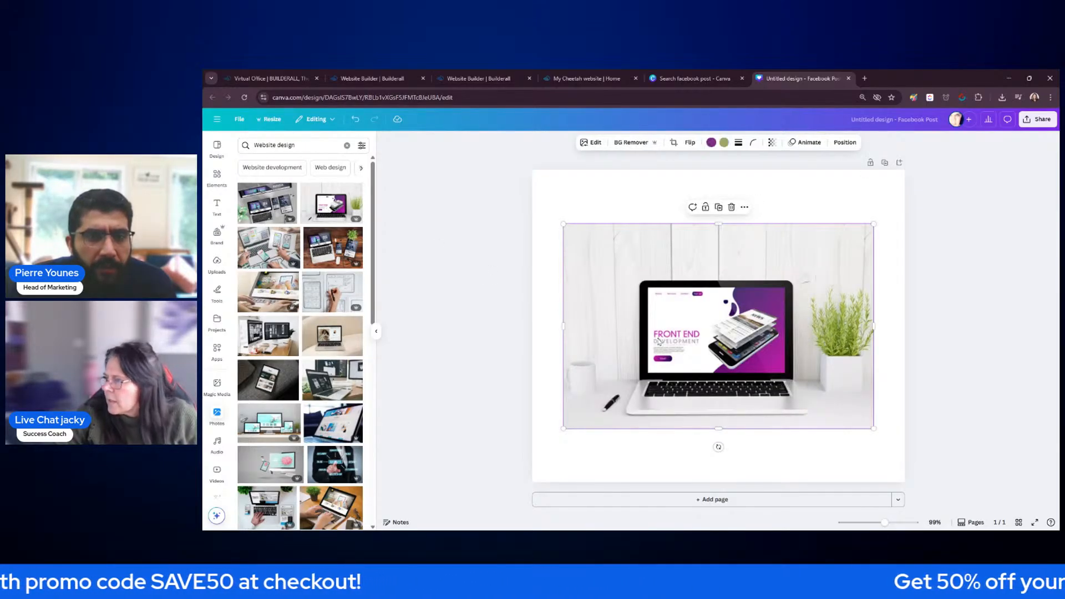
pyautogui.moveTo(719, 341); pyautogui.dragTo(688, 286)
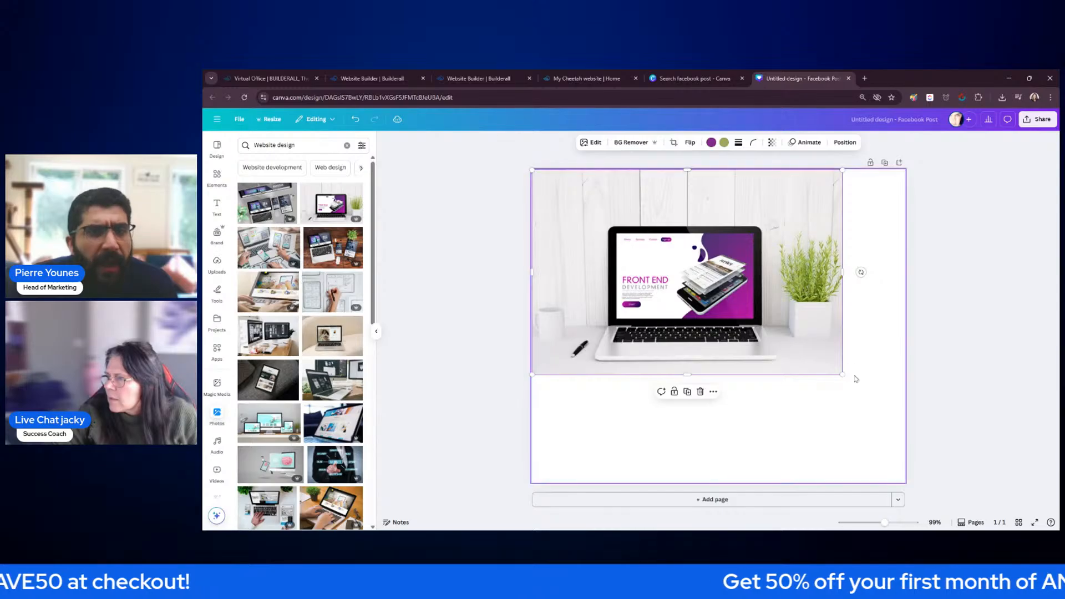
pyautogui.moveTo(843, 374); pyautogui.dragTo(854, 382)
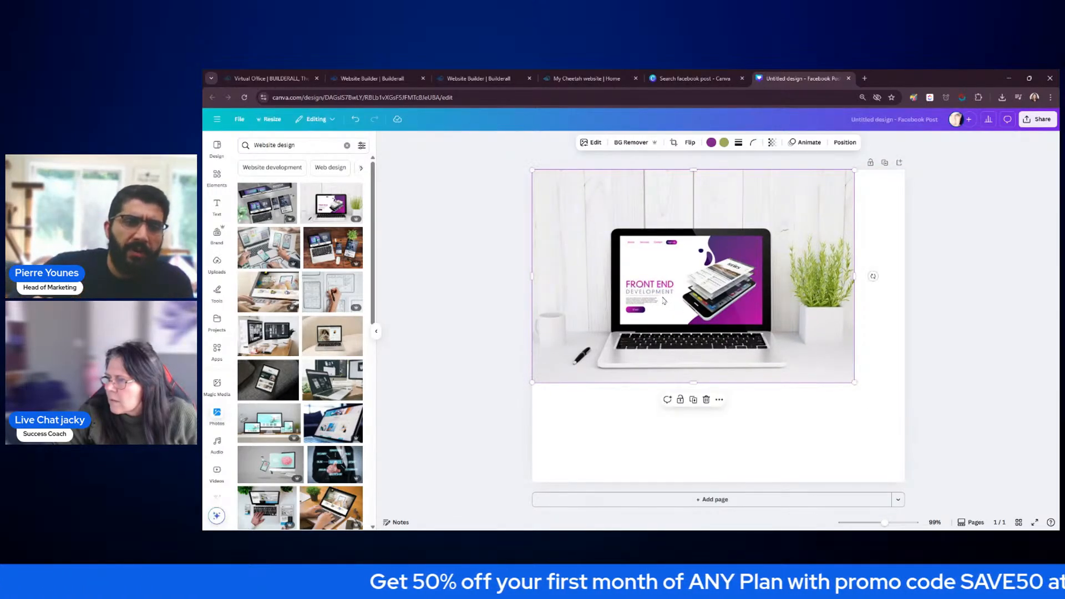
pyautogui.press('Delete')
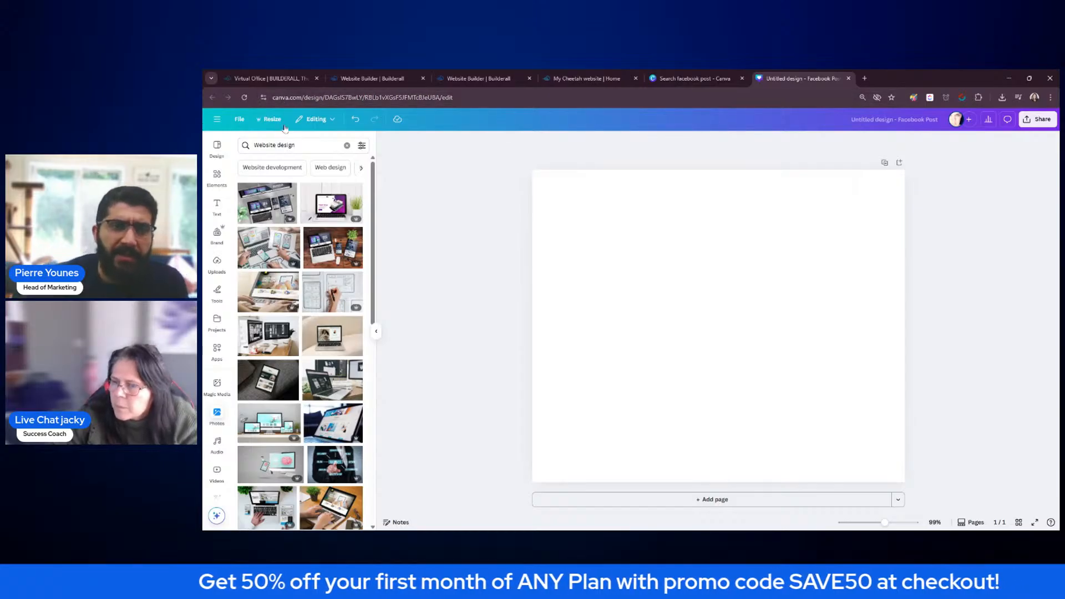
# Add the office desk photo with the blue web design monitor and align it with the page's upper-left corner
pyautogui.scroll(-5, 271, 337)
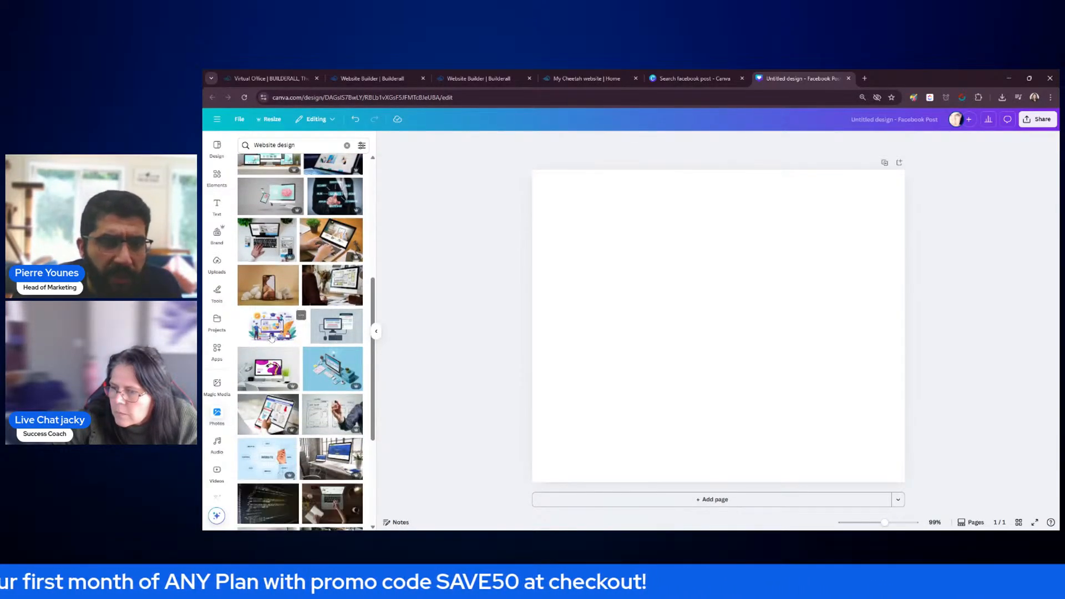
pyautogui.scroll(-3, 271, 337)
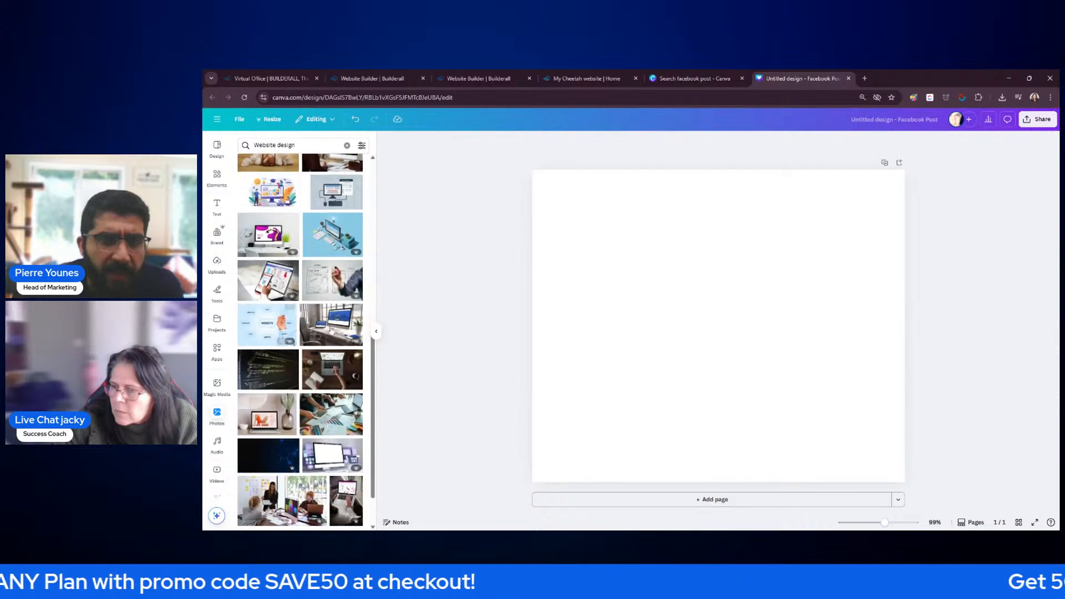
pyautogui.click(333, 326)
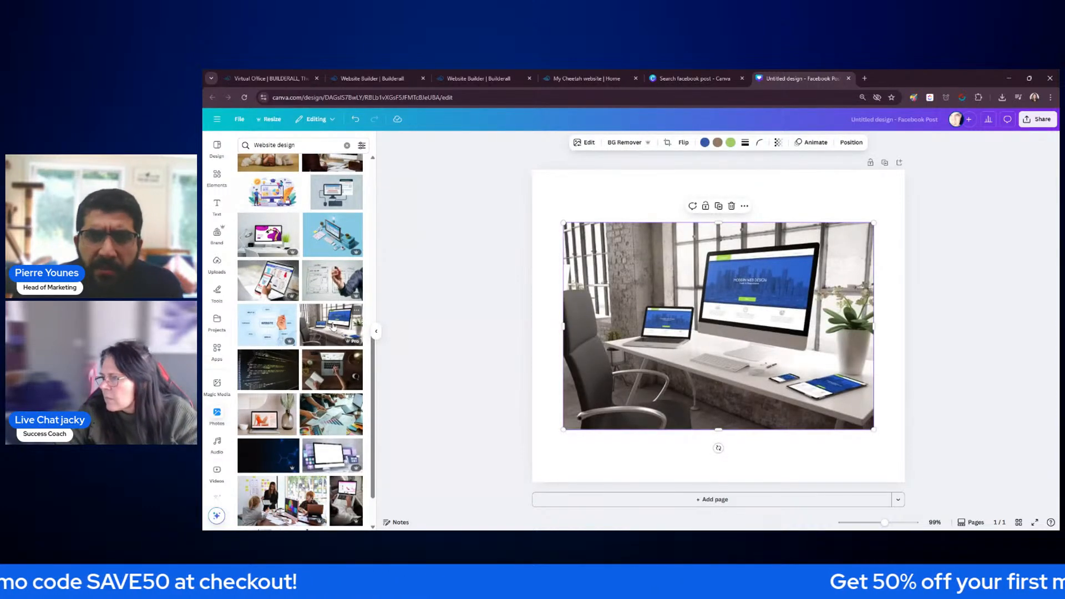
pyautogui.moveTo(693, 319); pyautogui.dragTo(659, 267)
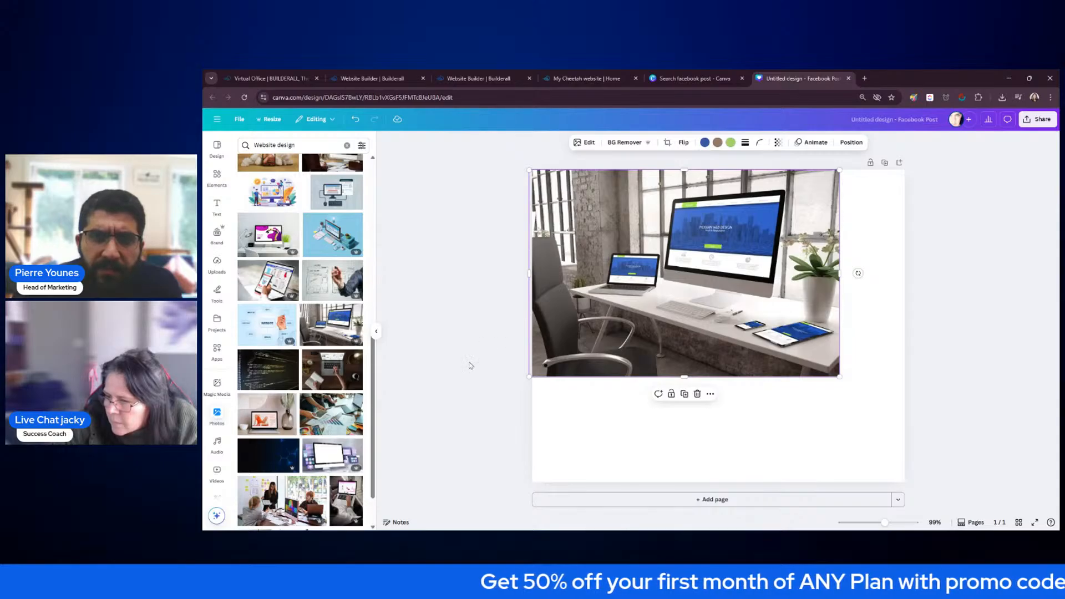
# Add a second page, place the white desk "Responsive Web Design" photo on it and compare it with the page 1 photo
pyautogui.click(632, 500)
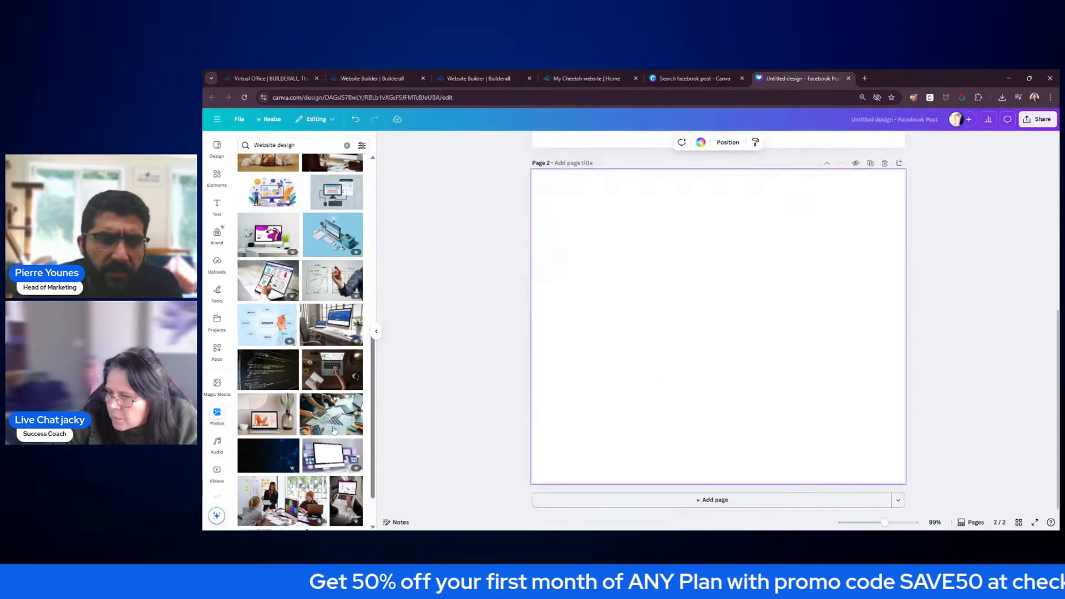
pyautogui.scroll(-5, 352, 378)
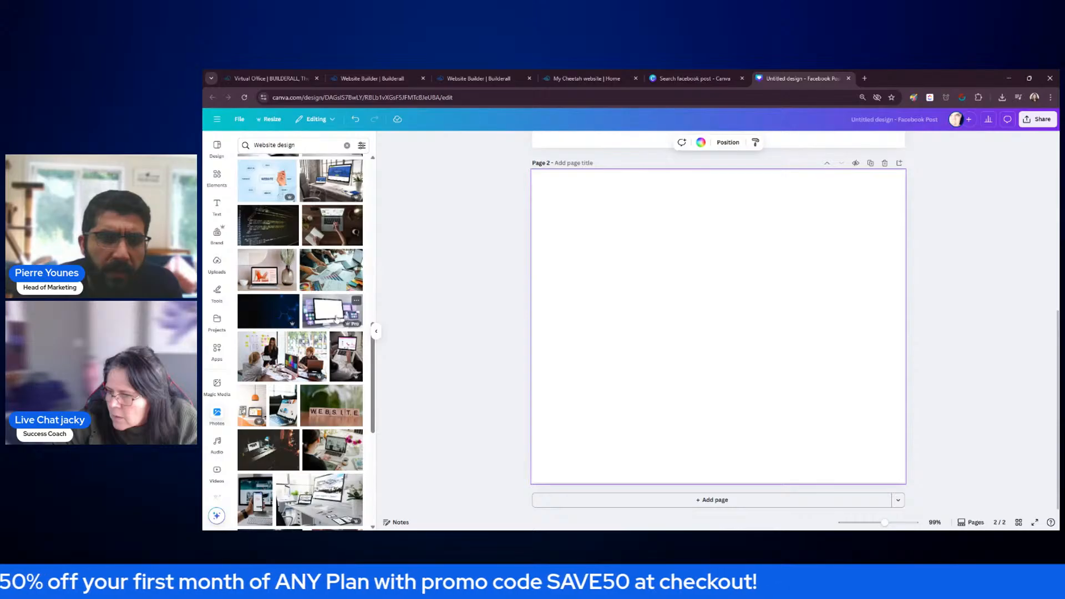
pyautogui.scroll(-5, 336, 319)
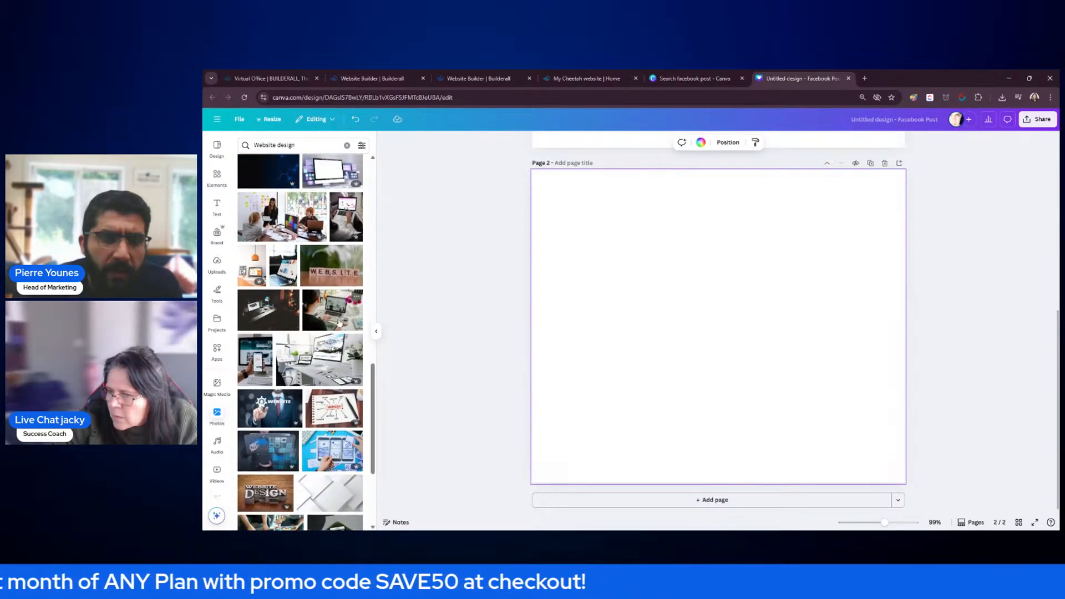
pyautogui.scroll(-1, 339, 321)
pyautogui.click(338, 324)
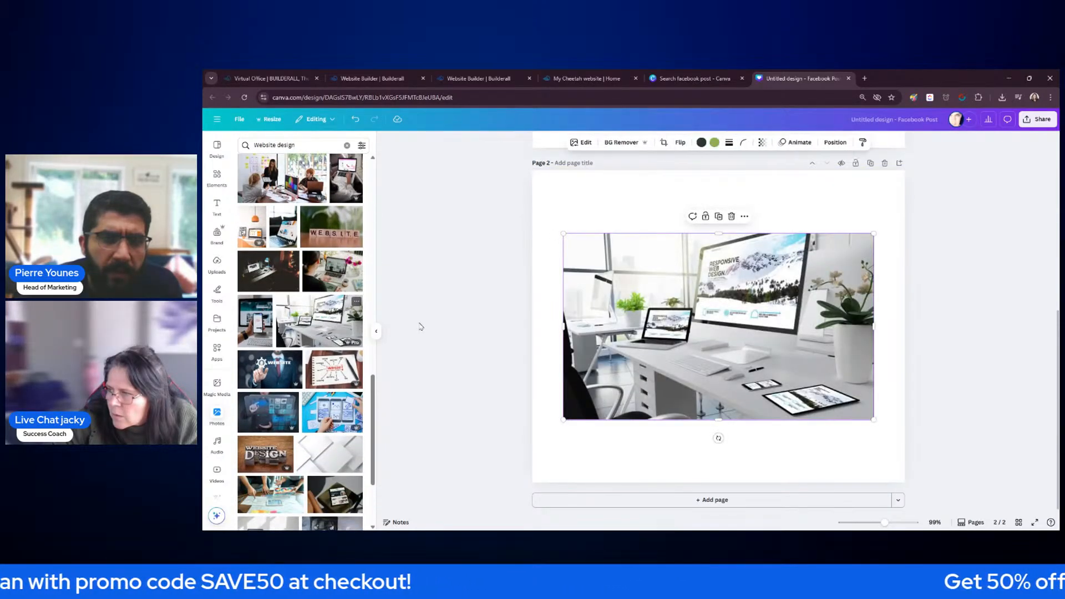
pyautogui.scroll(3, 520, 294)
pyautogui.scroll(-3, 520, 294)
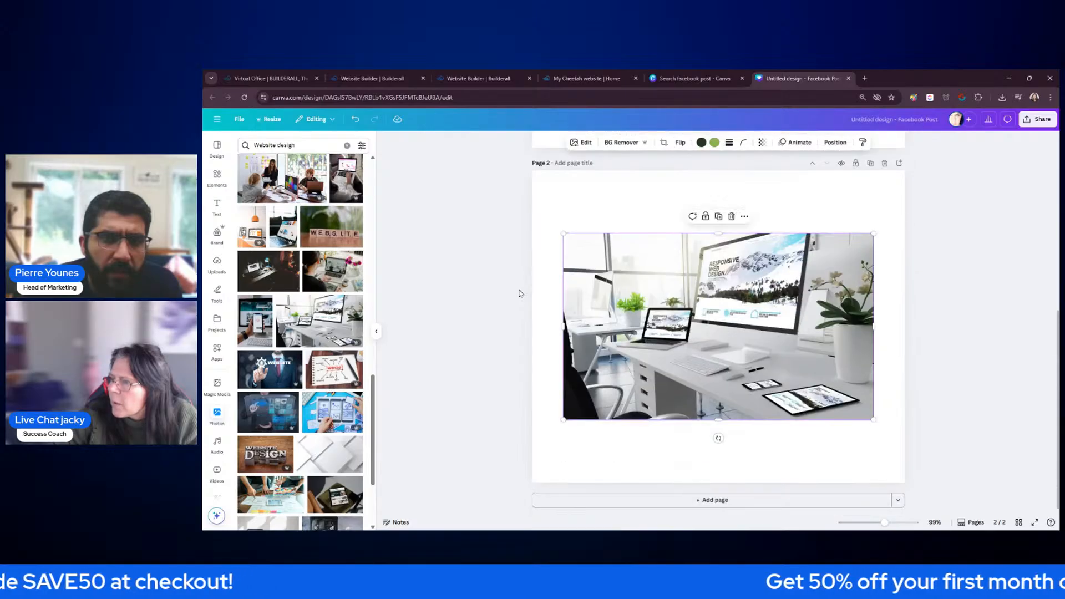
pyautogui.scroll(8, 522, 293)
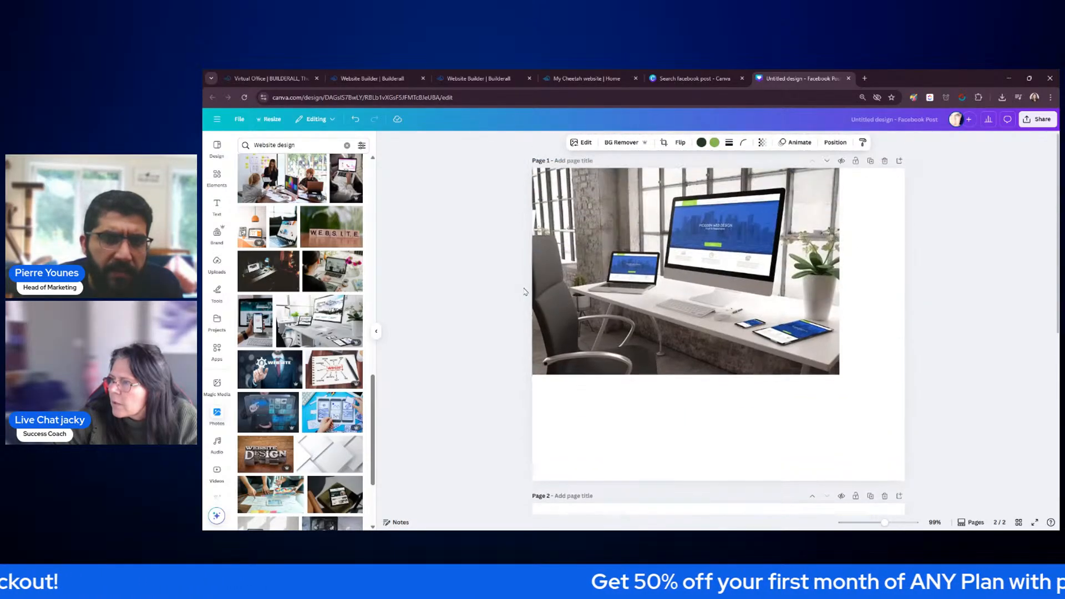
pyautogui.scroll(-7, 525, 292)
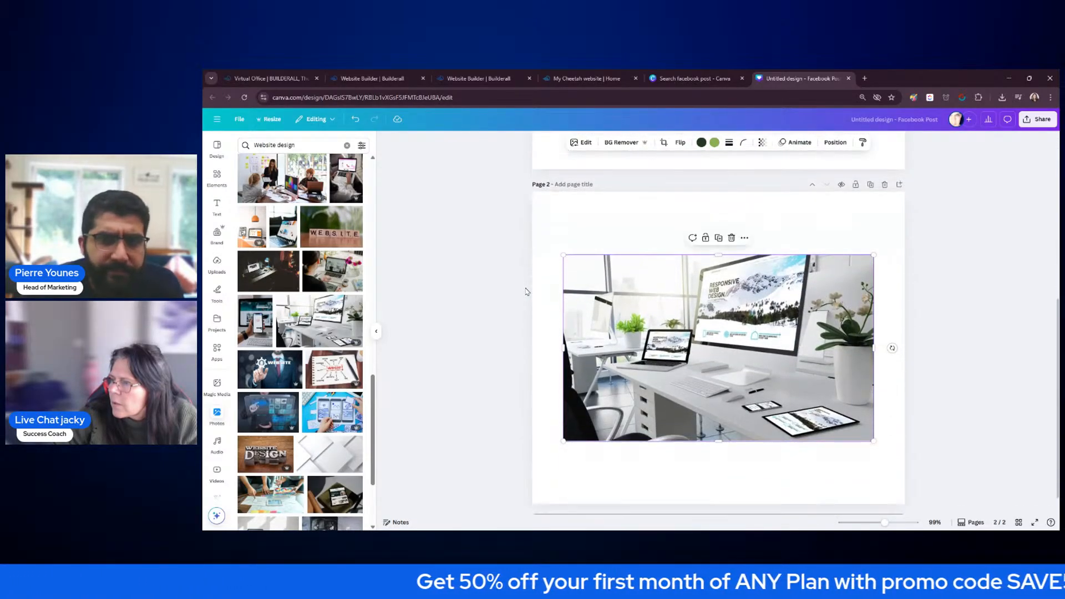
# Replace the photo on page 2 with the overhead photo of hands using a laptop beside a phone and tablet
pyautogui.scroll(-4, 333, 329)
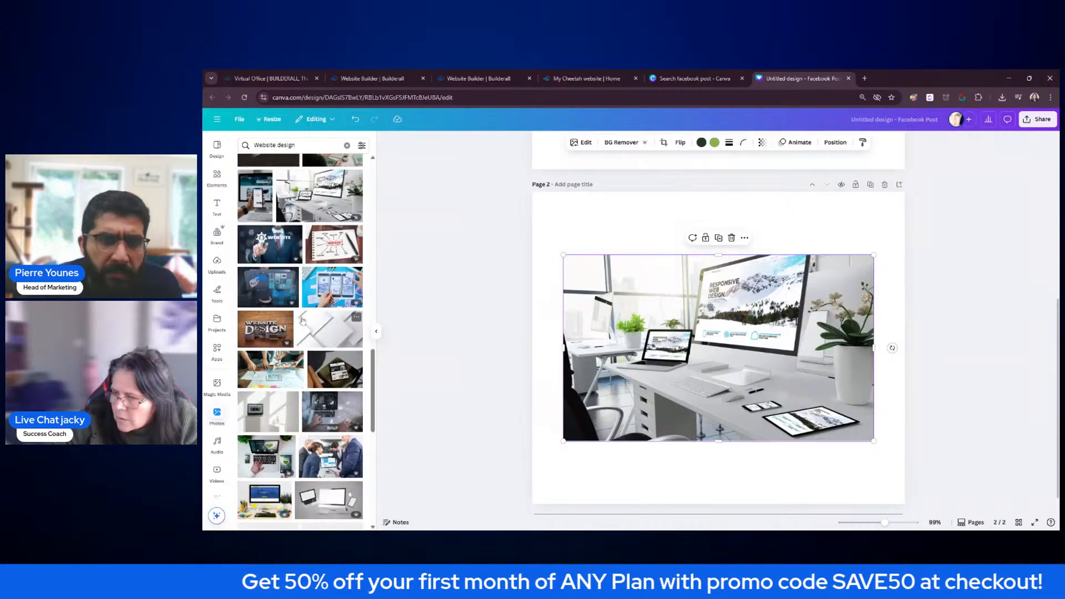
pyautogui.scroll(-3, 303, 320)
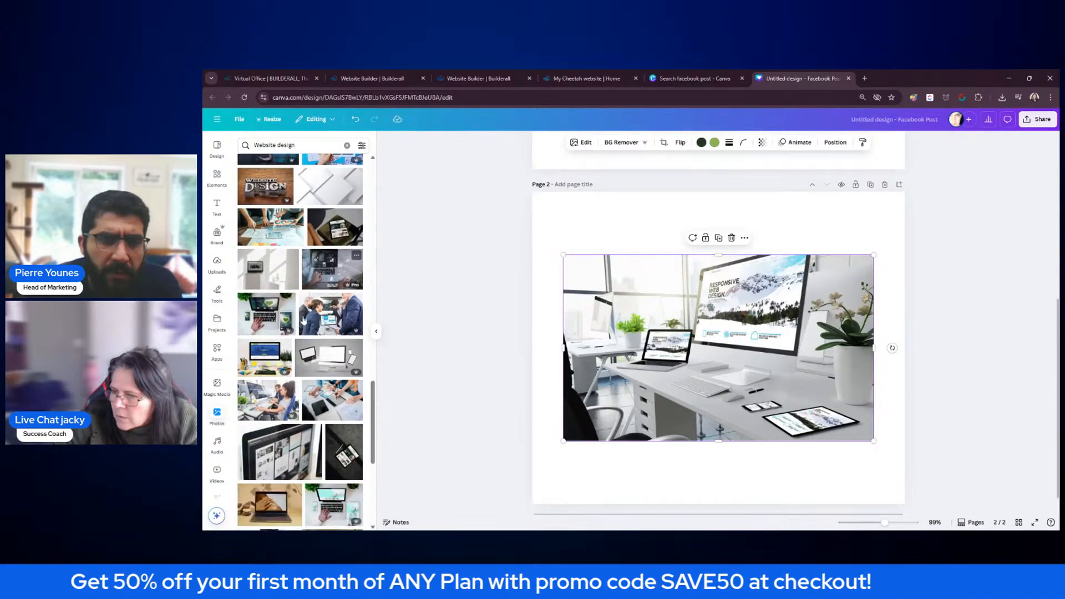
pyautogui.scroll(-2, 303, 320)
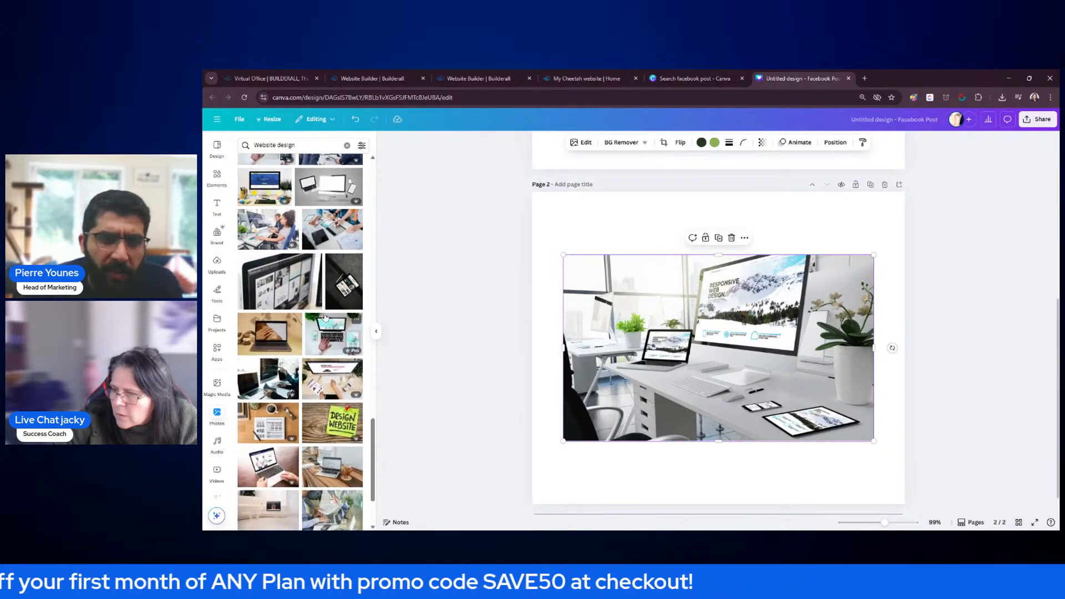
pyautogui.press('Delete')
pyautogui.click(333, 333)
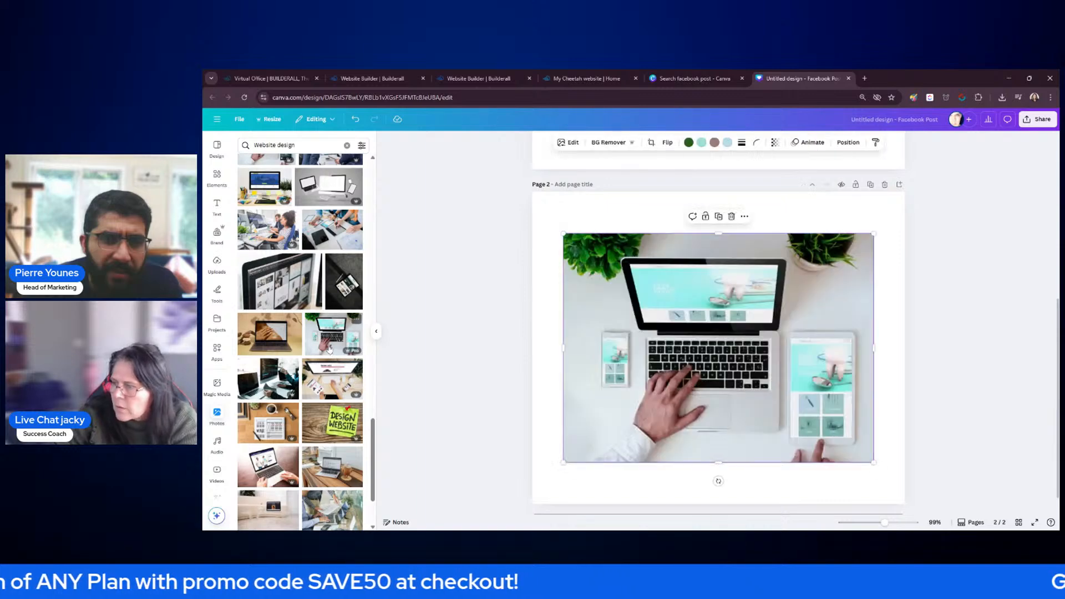
# Align the laptop photo with page 2's upper-left corner, enlarge it past the page edges and shift it to cover the page
pyautogui.moveTo(653, 375); pyautogui.dragTo(621, 333)
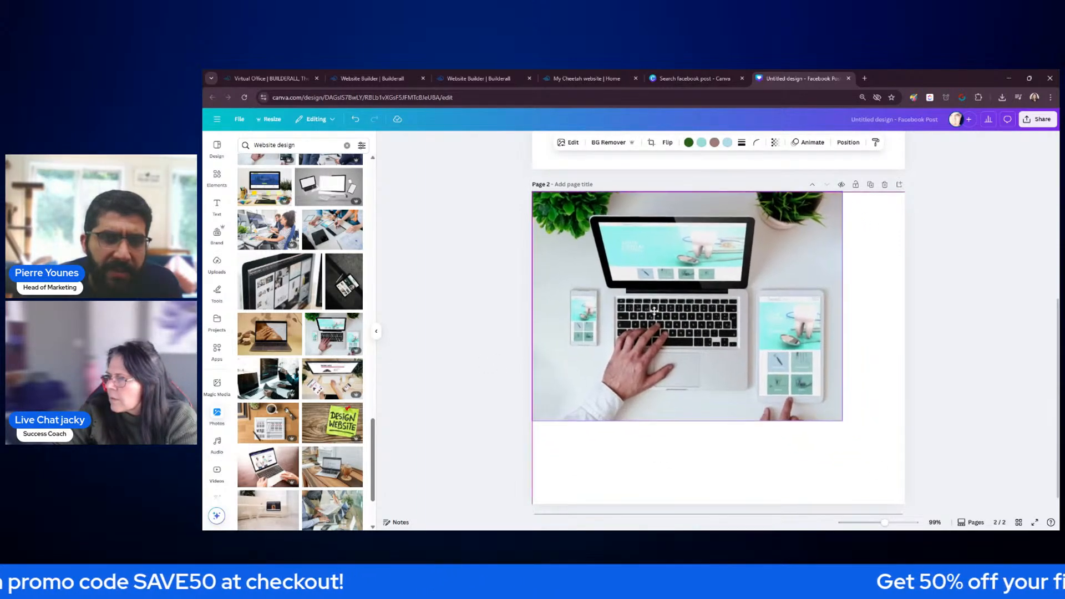
pyautogui.moveTo(842, 420); pyautogui.dragTo(967, 513)
pyautogui.moveTo(773, 435); pyautogui.dragTo(728, 424)
pyautogui.click(992, 292)
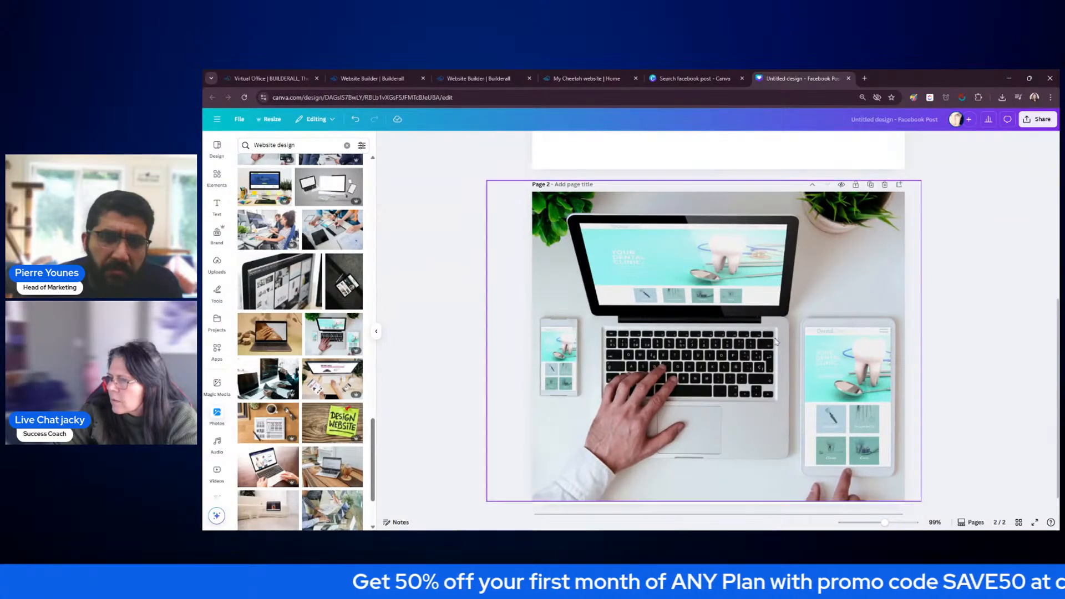
pyautogui.scroll(-1, 777, 341)
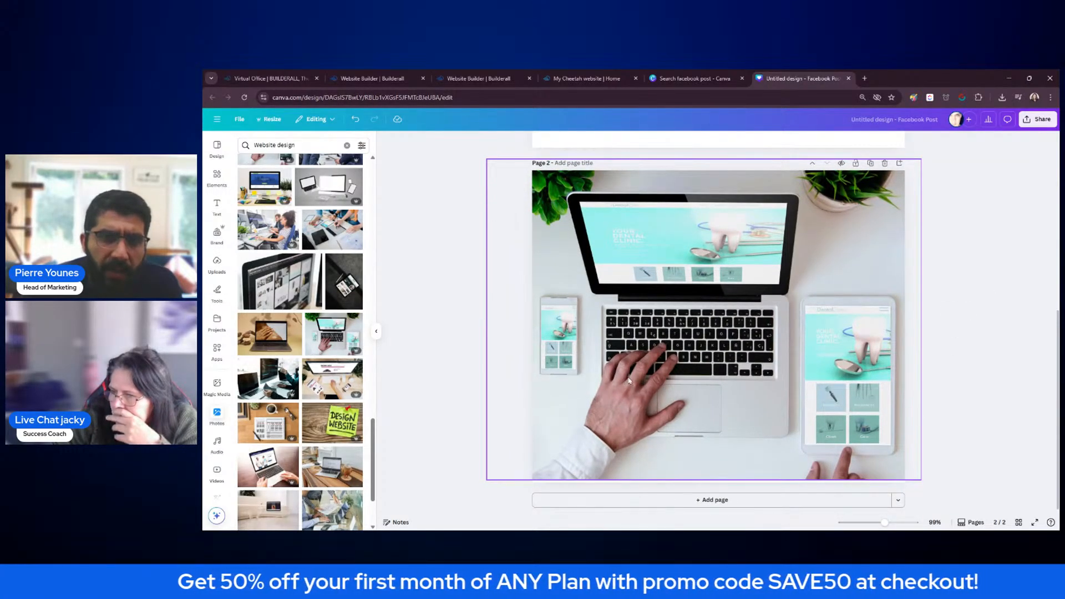
# Delete page 1 with the office desk photo
pyautogui.scroll(5, 630, 380)
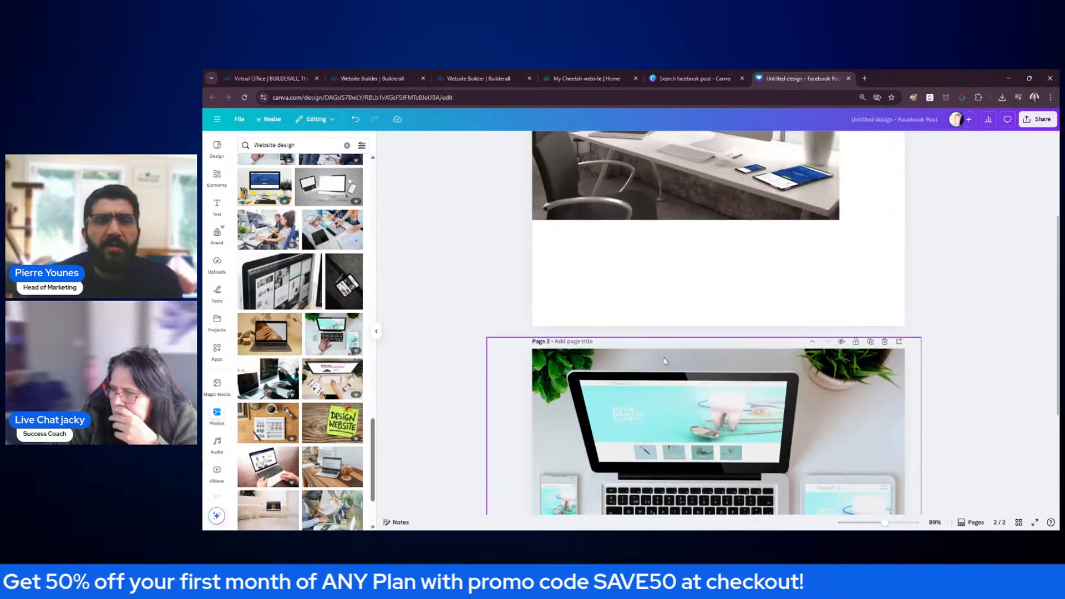
pyautogui.click(676, 321)
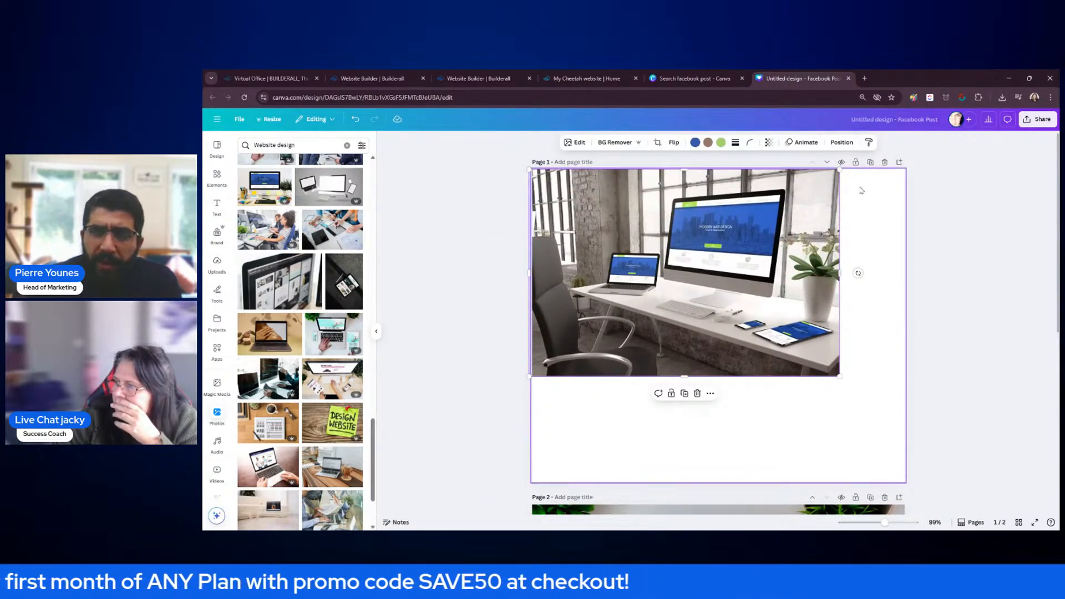
pyautogui.click(885, 162)
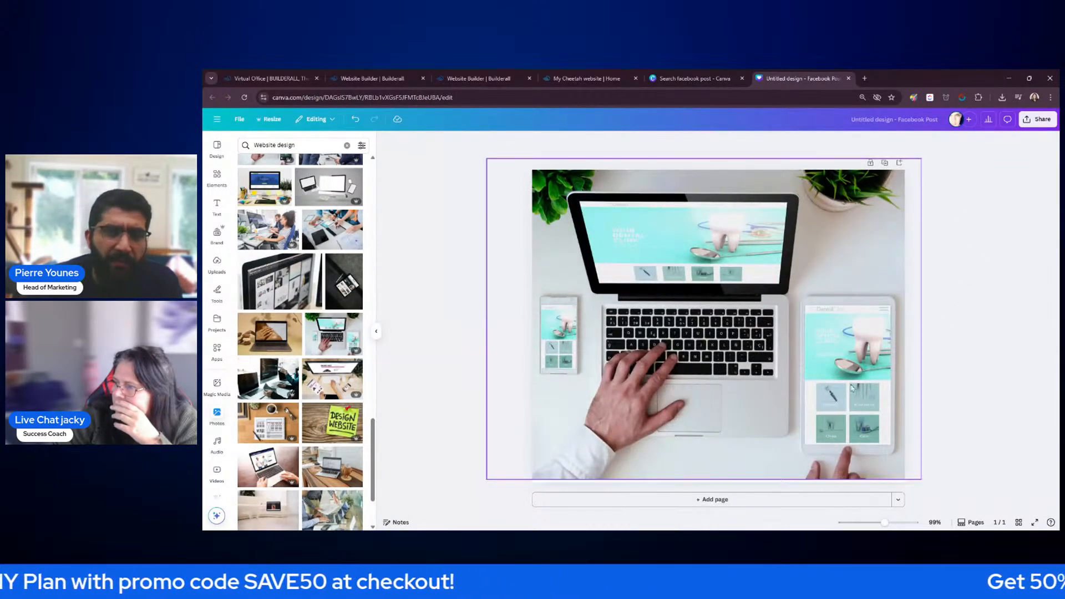
# Enlarge the laptop photo slightly from its lower-left corner so it covers the page's bottom edge
pyautogui.click(701, 450)
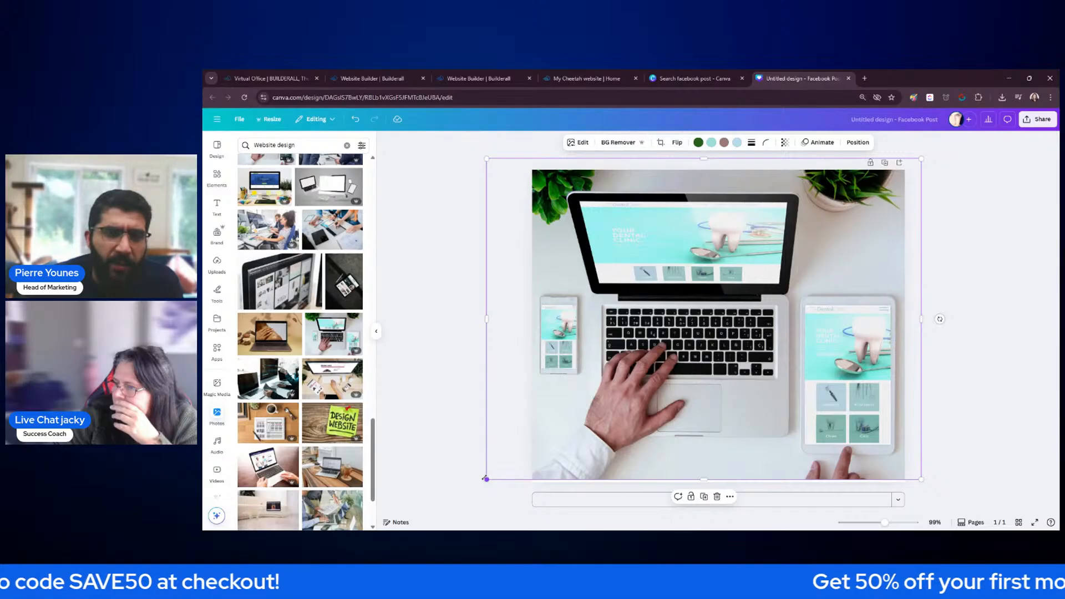
pyautogui.moveTo(486, 477); pyautogui.dragTo(481, 482)
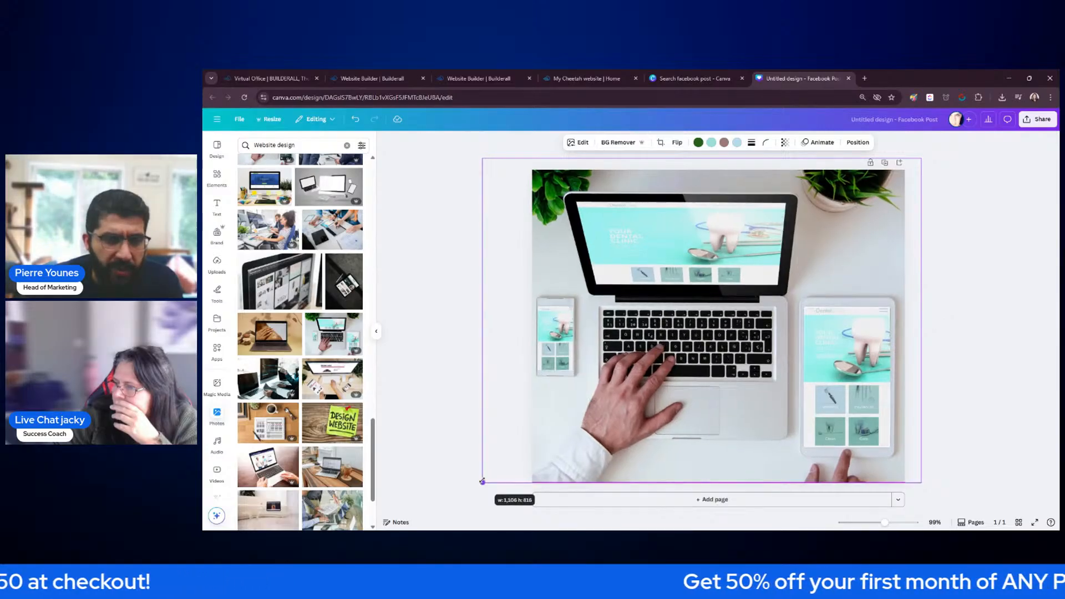
pyautogui.click(411, 378)
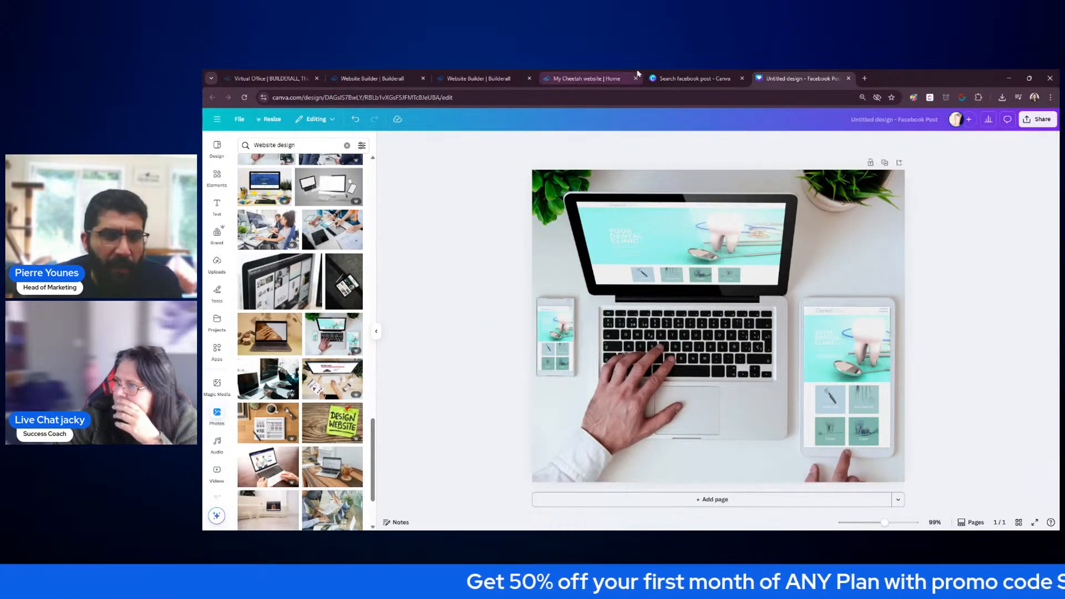
# Switch to the Builderall website editor and bring up the Client Services section
pyautogui.click(688, 78)
pyautogui.click(587, 79)
pyautogui.click(499, 78)
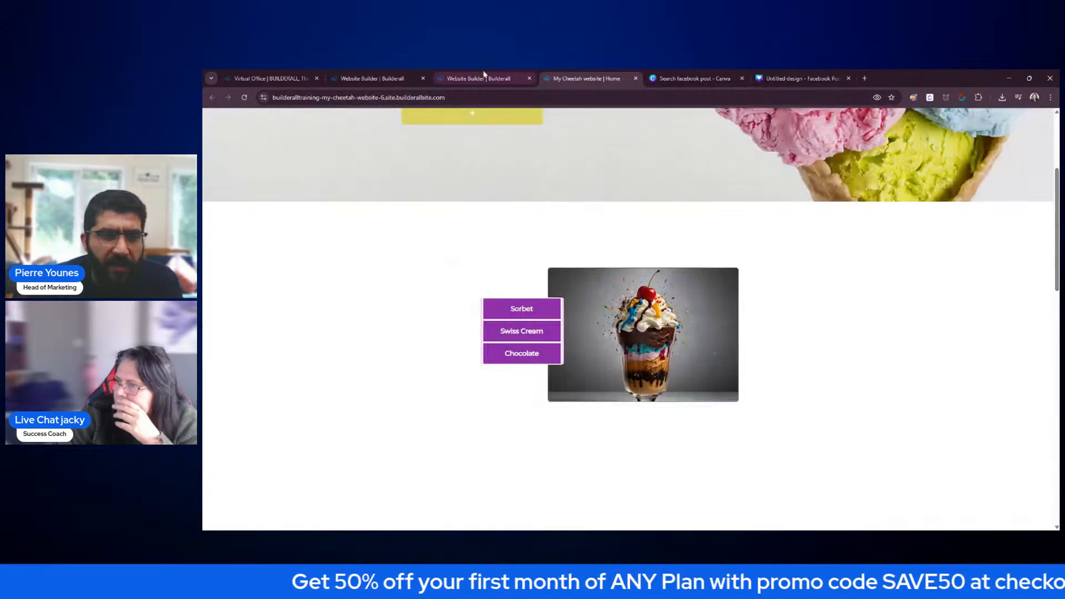
pyautogui.scroll(5, 499, 255)
pyautogui.scroll(2, 501, 254)
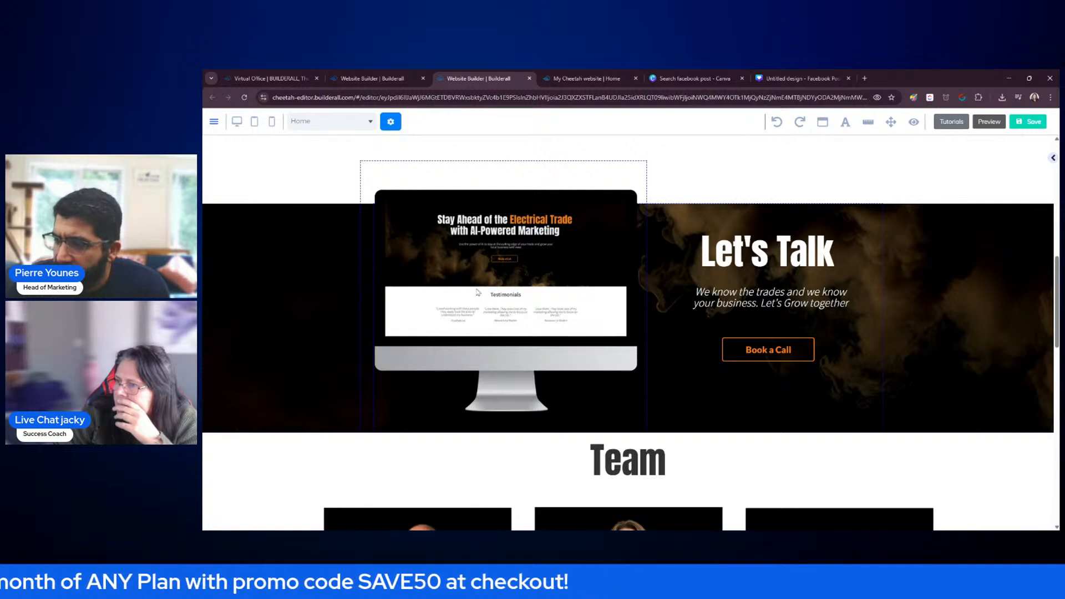
pyautogui.click(792, 79)
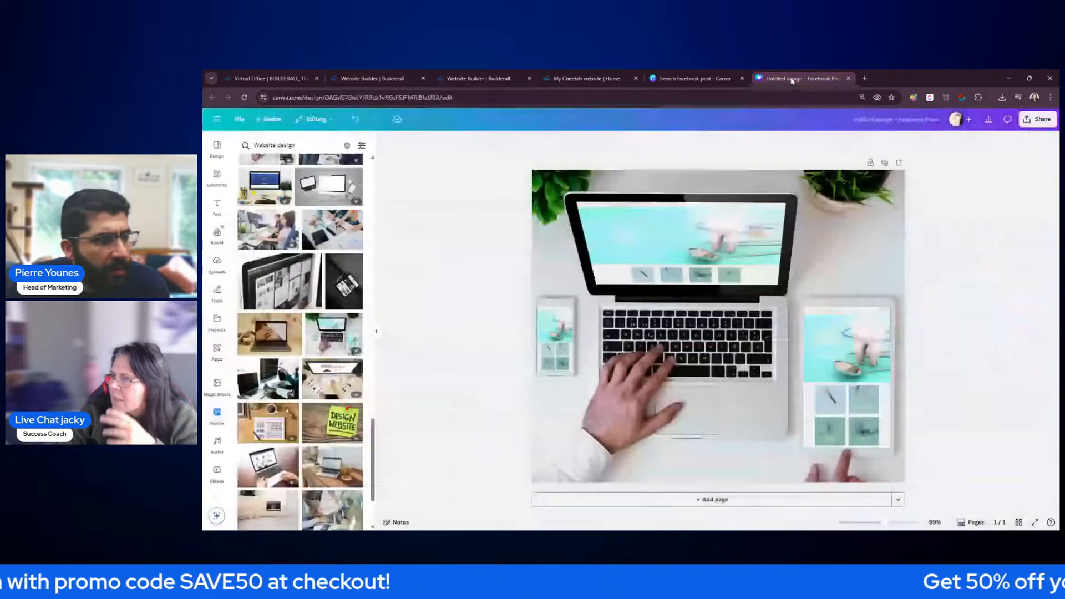
pyautogui.click(699, 81)
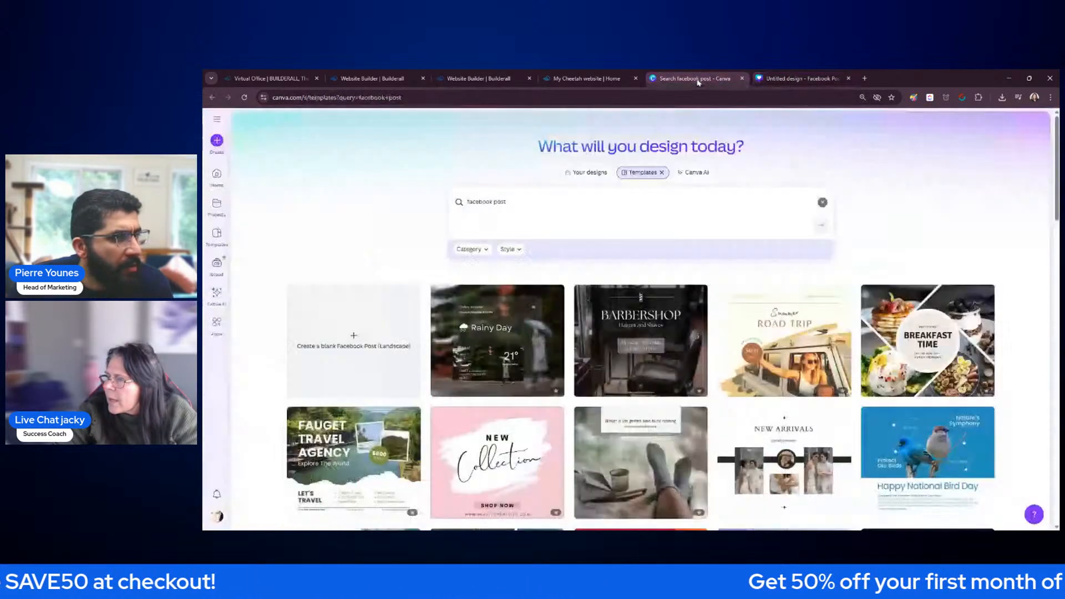
pyautogui.click(590, 83)
pyautogui.click(478, 79)
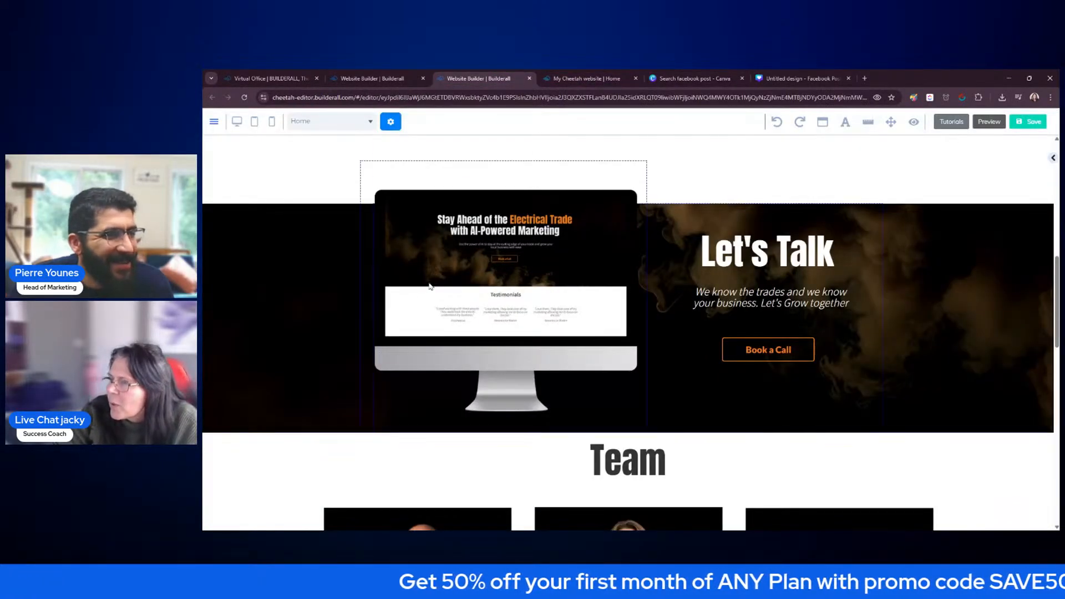
pyautogui.scroll(-4, 528, 370)
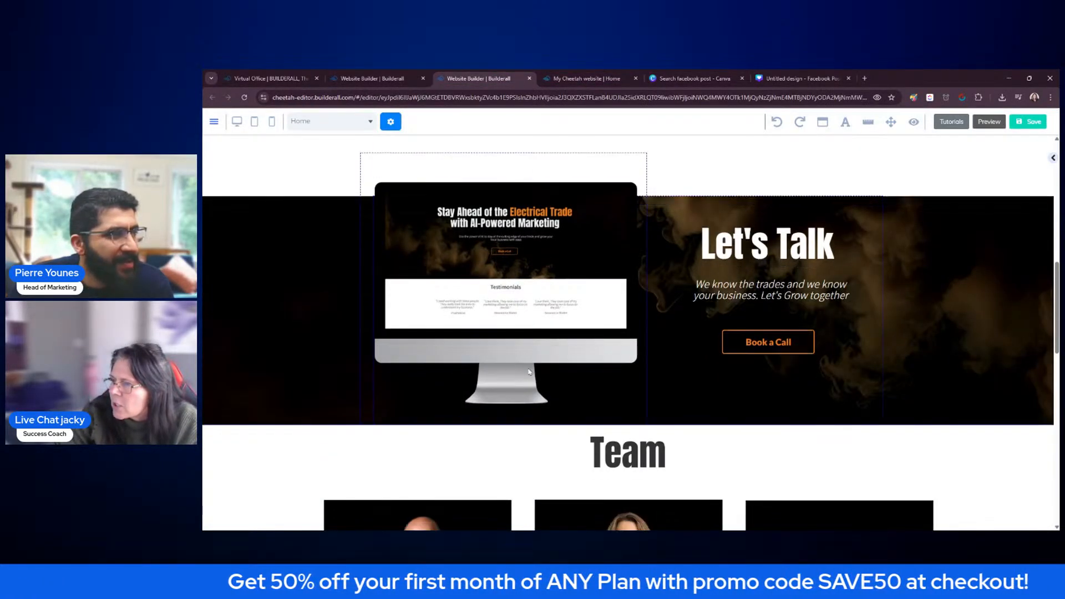
pyautogui.scroll(-6, 525, 270)
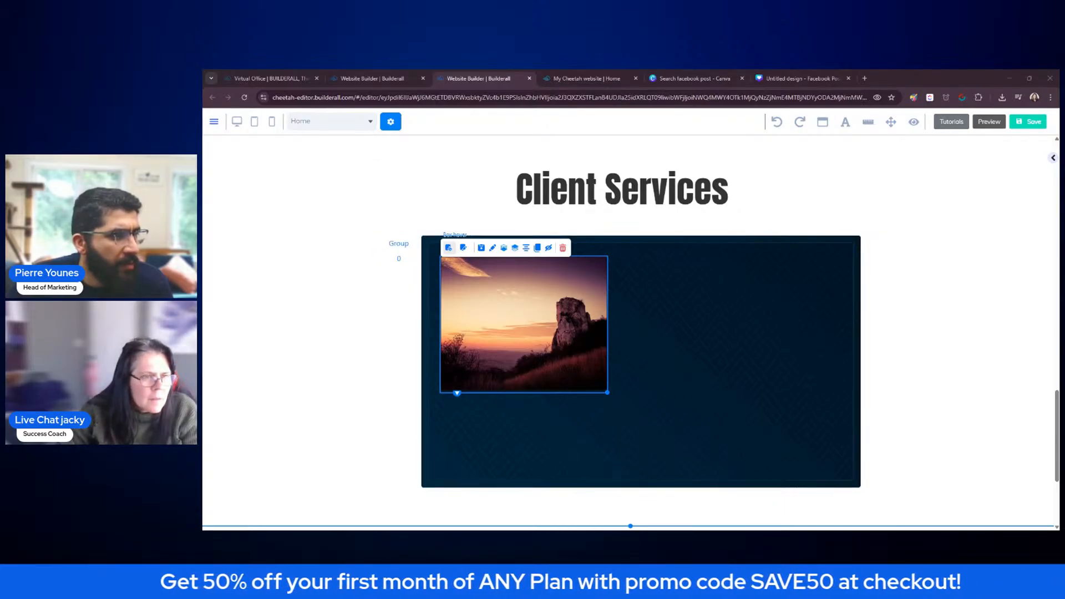
# Move the rotation banner group down slightly to make room beneath the Client Services heading
pyautogui.click(321, 256)
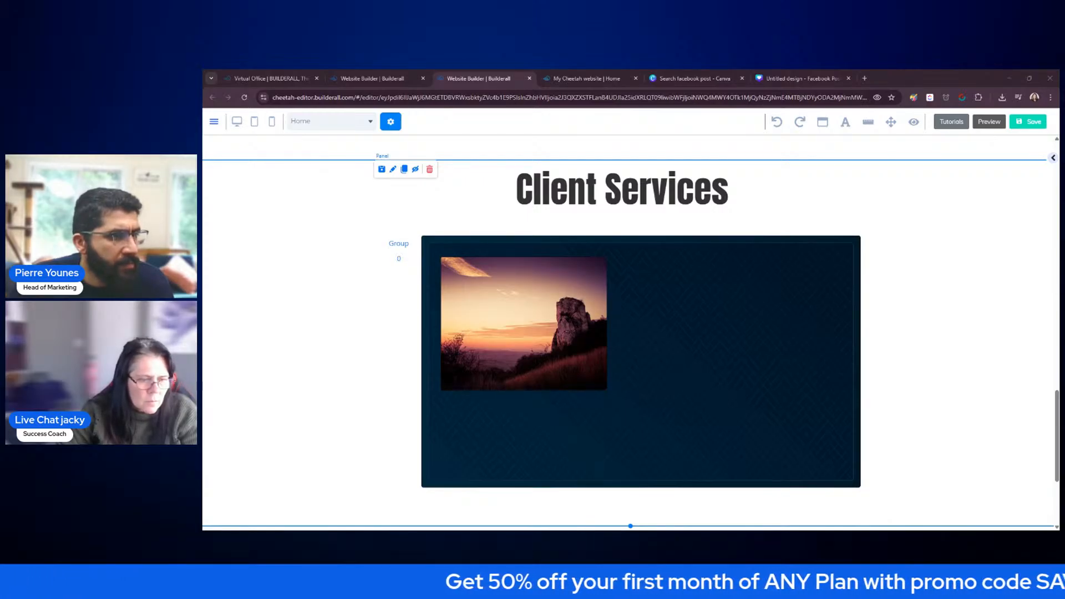
pyautogui.scroll(-3, 544, 322)
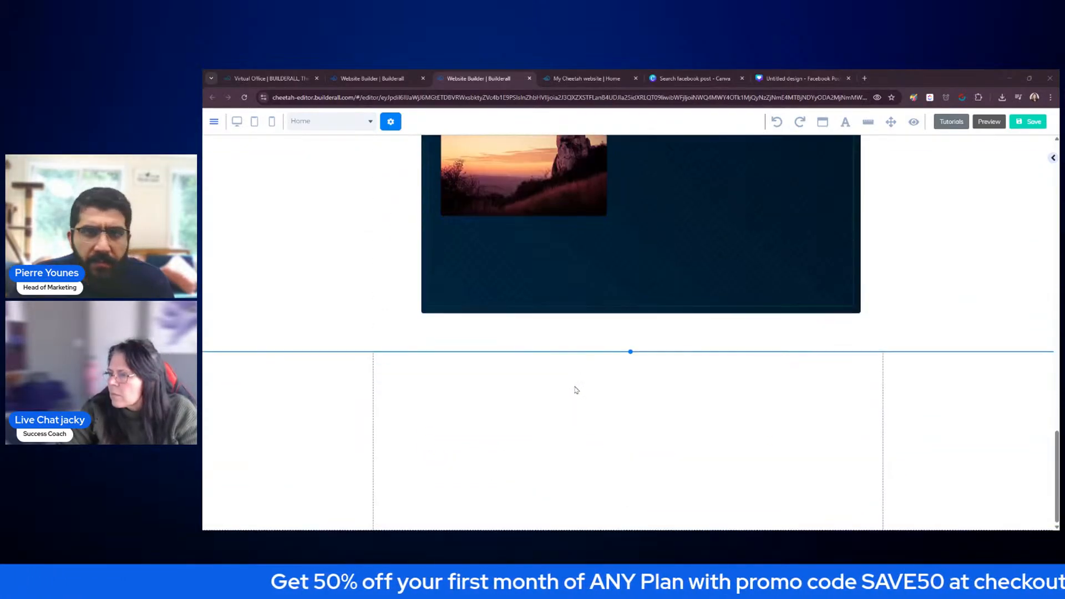
pyautogui.scroll(3, 575, 387)
pyautogui.click(571, 336)
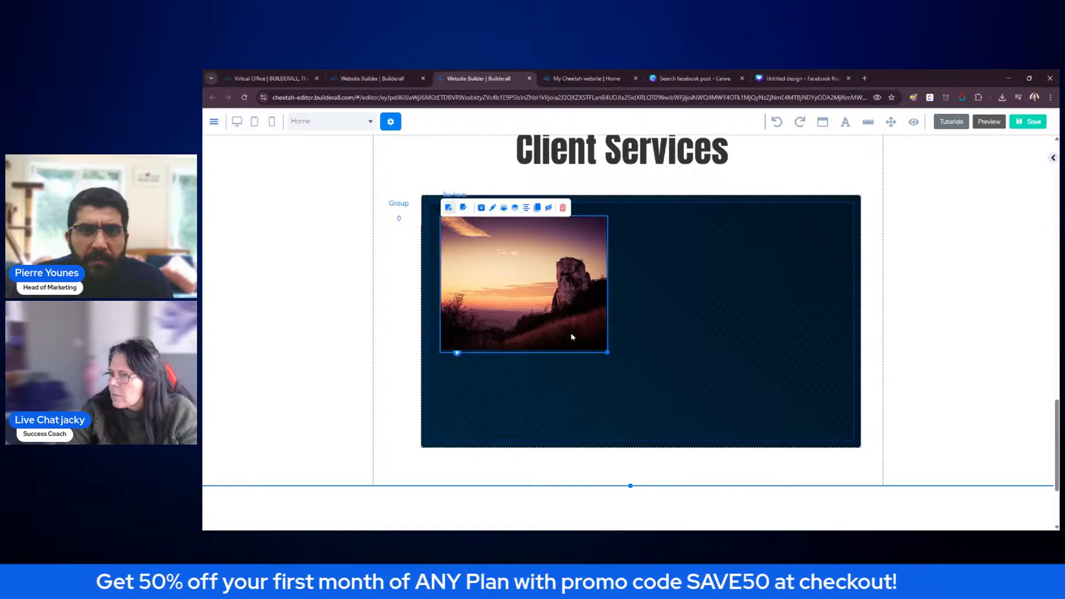
pyautogui.click(963, 264)
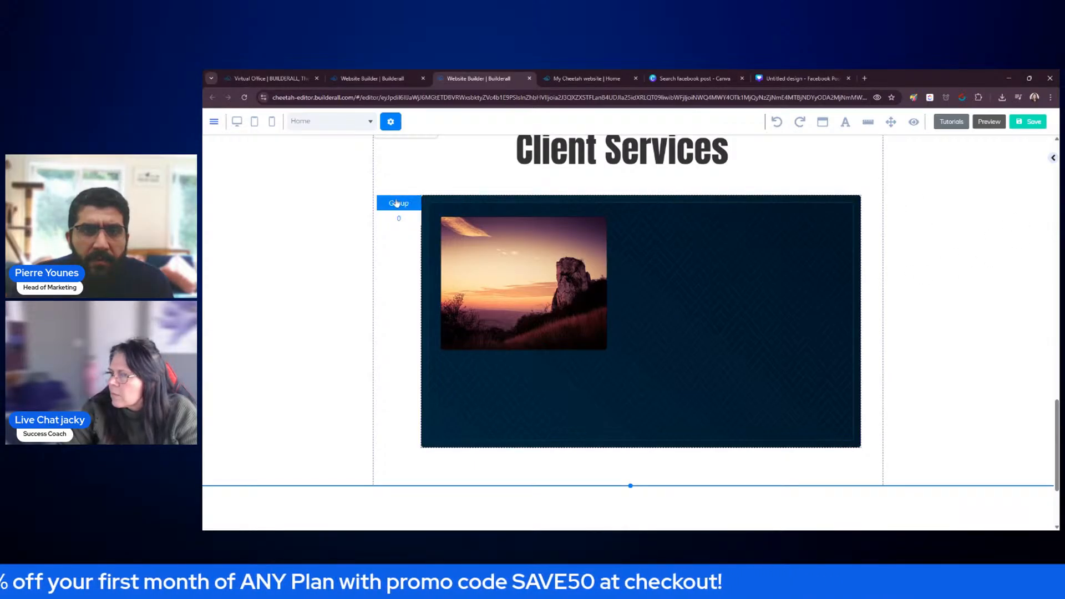
pyautogui.moveTo(398, 204); pyautogui.dragTo(400, 232)
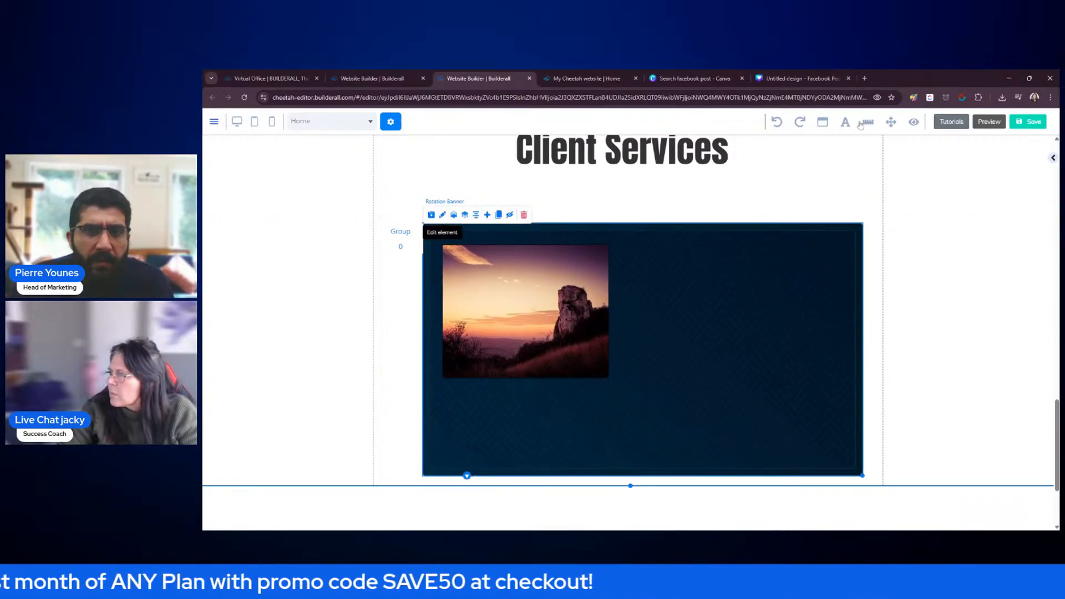
# Add the plain light horizontal Menu element and position it between the Client Services heading and the rotation banner
pyautogui.click(1053, 158)
pyautogui.click(948, 219)
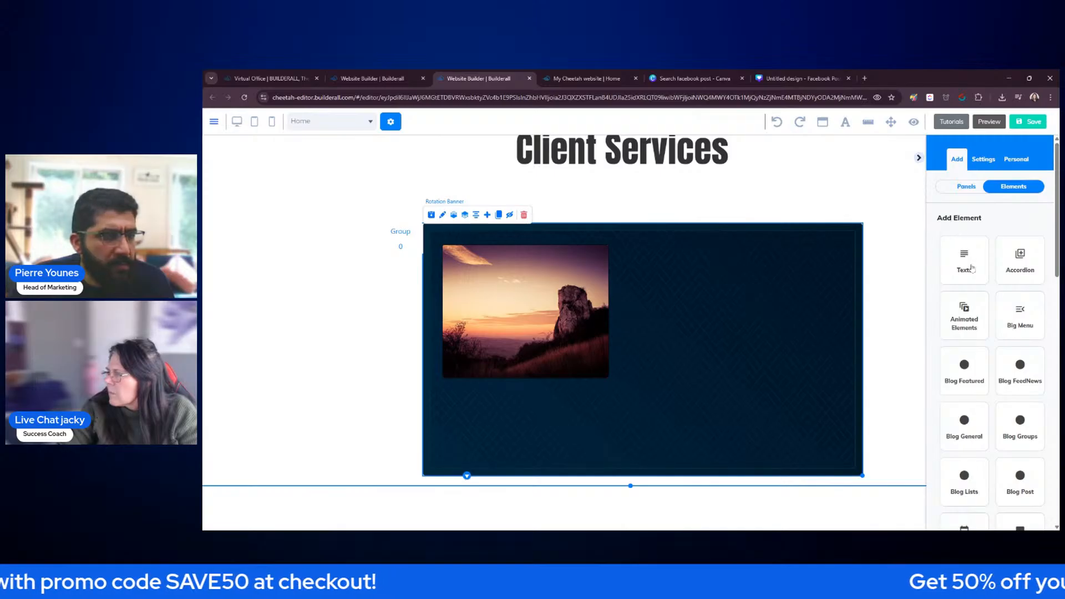
pyautogui.scroll(-3, 993, 305)
pyautogui.scroll(-5, 993, 306)
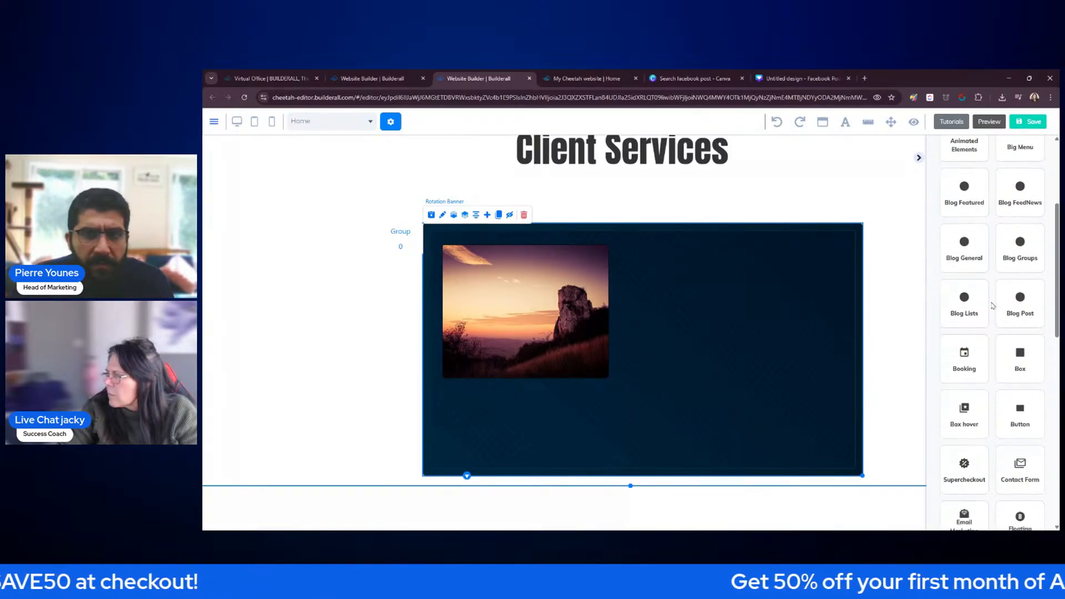
pyautogui.scroll(-3, 993, 307)
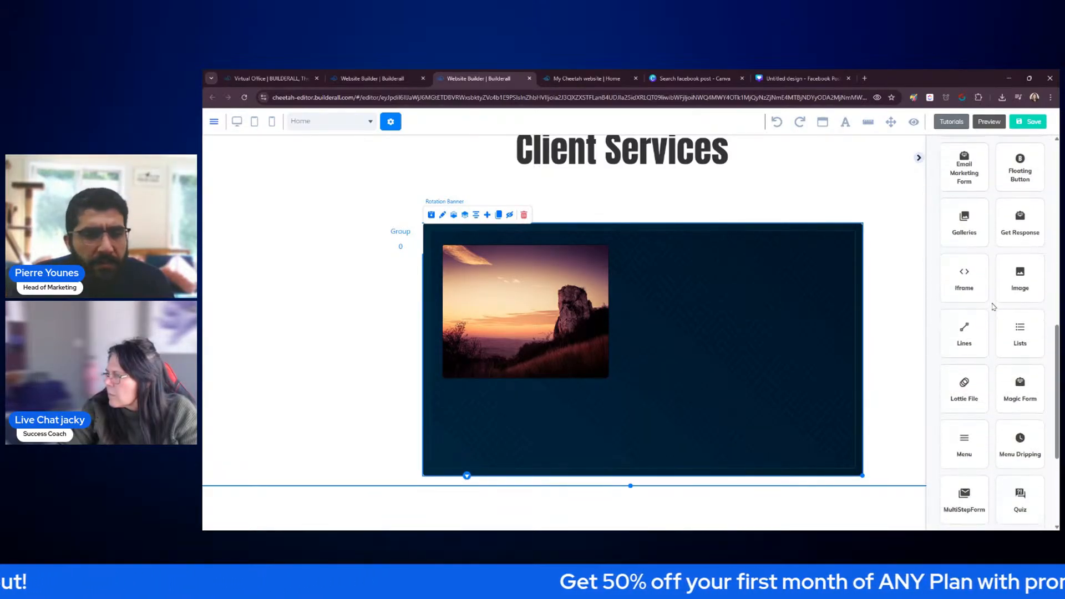
pyautogui.click(974, 383)
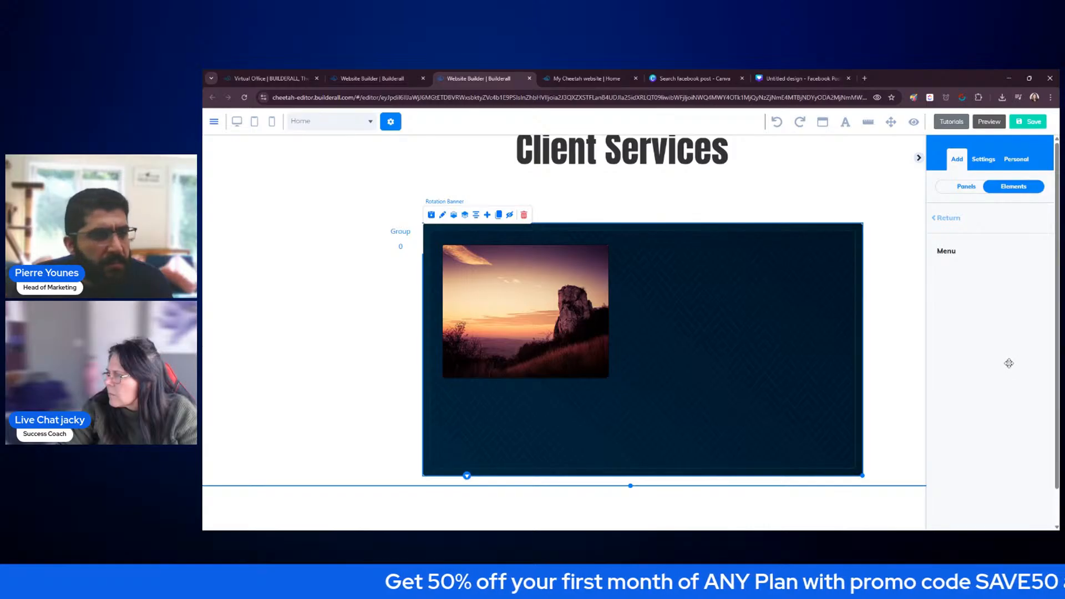
pyautogui.moveTo(977, 294); pyautogui.dragTo(613, 202)
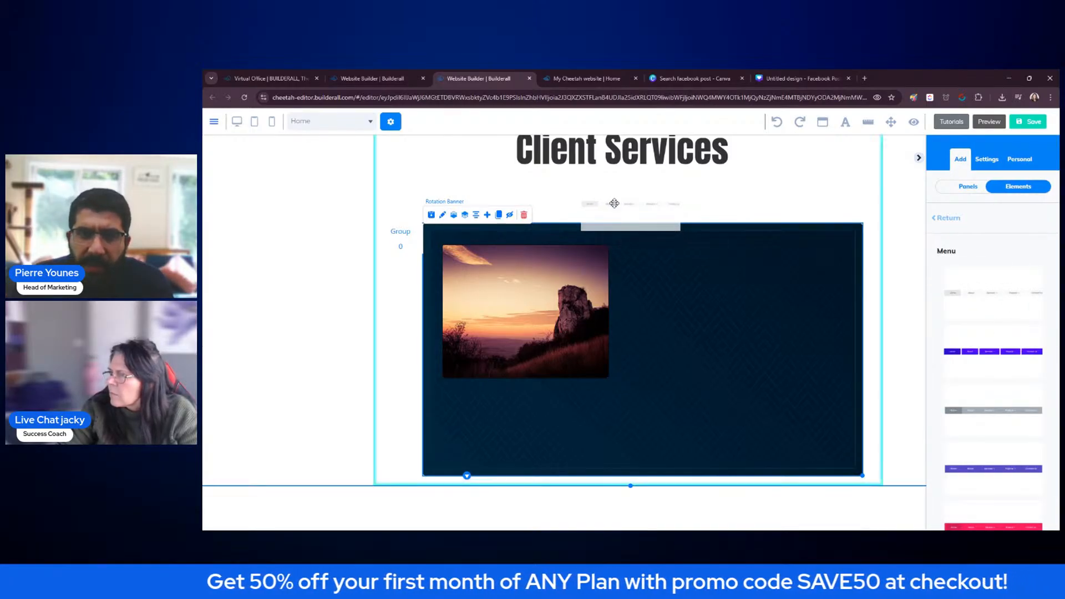
pyautogui.moveTo(874, 193); pyautogui.dragTo(734, 209)
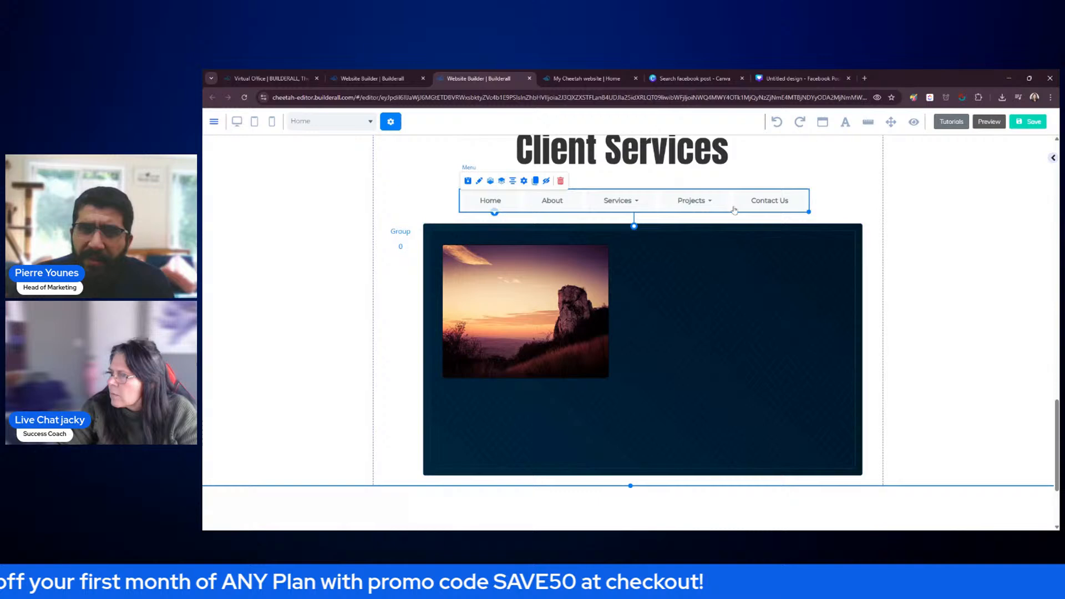
pyautogui.click(1000, 259)
# Look through the My Websites list and open the live view of the "Marketing Agency for the Trades" website
pyautogui.click(377, 78)
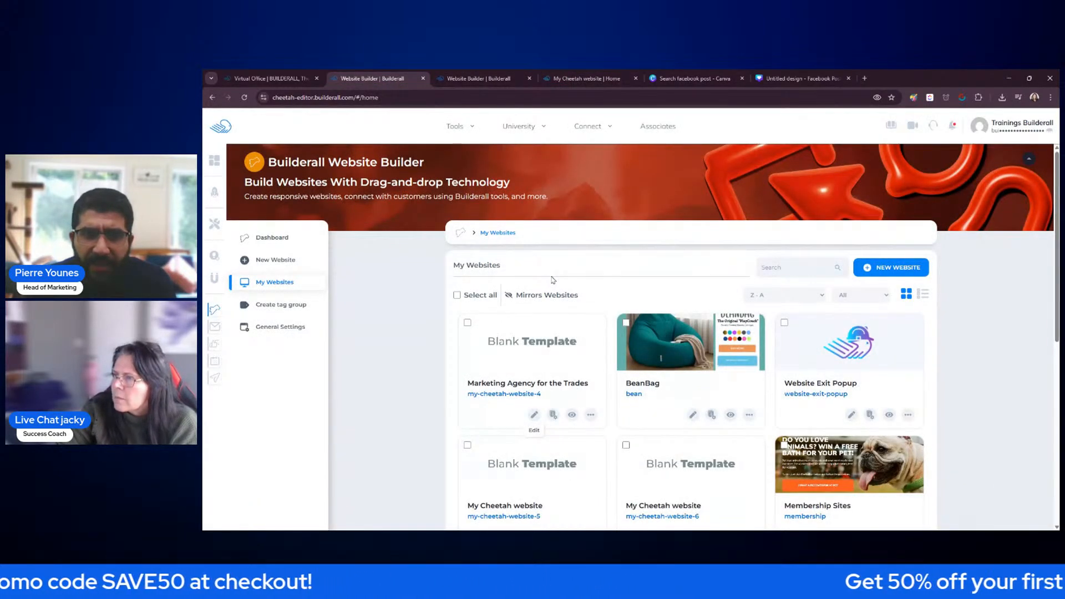
pyautogui.scroll(-4, 552, 280)
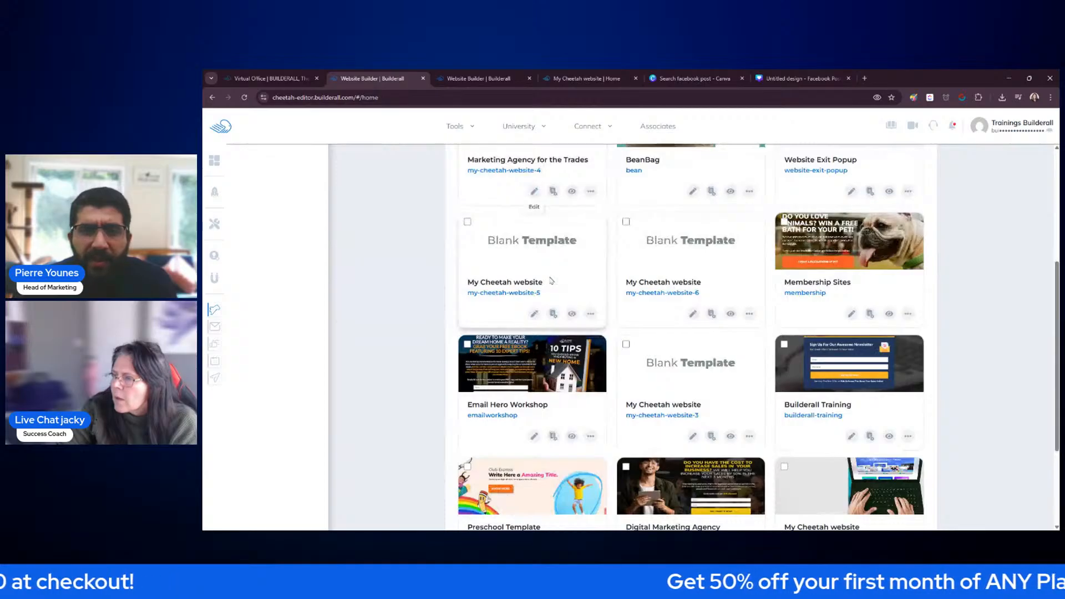
pyautogui.scroll(4, 551, 281)
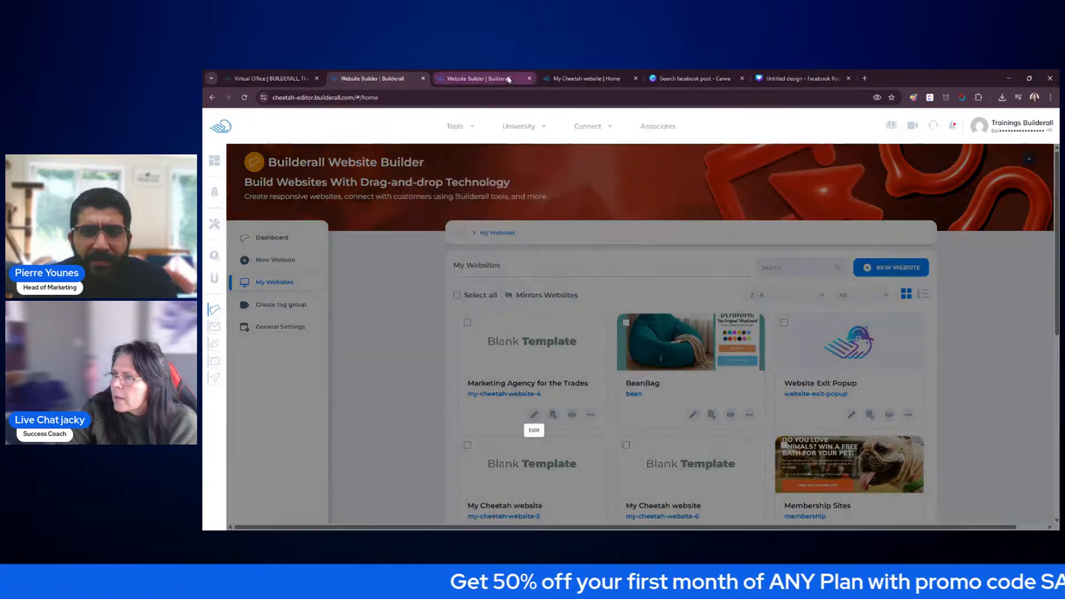
pyautogui.click(477, 78)
pyautogui.click(380, 79)
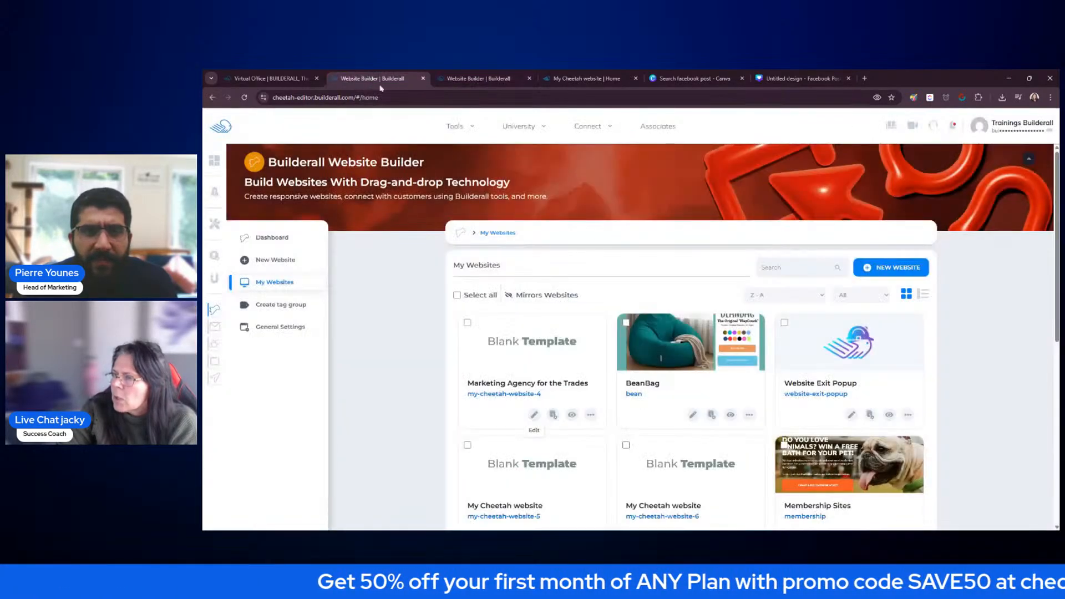
pyautogui.click(571, 415)
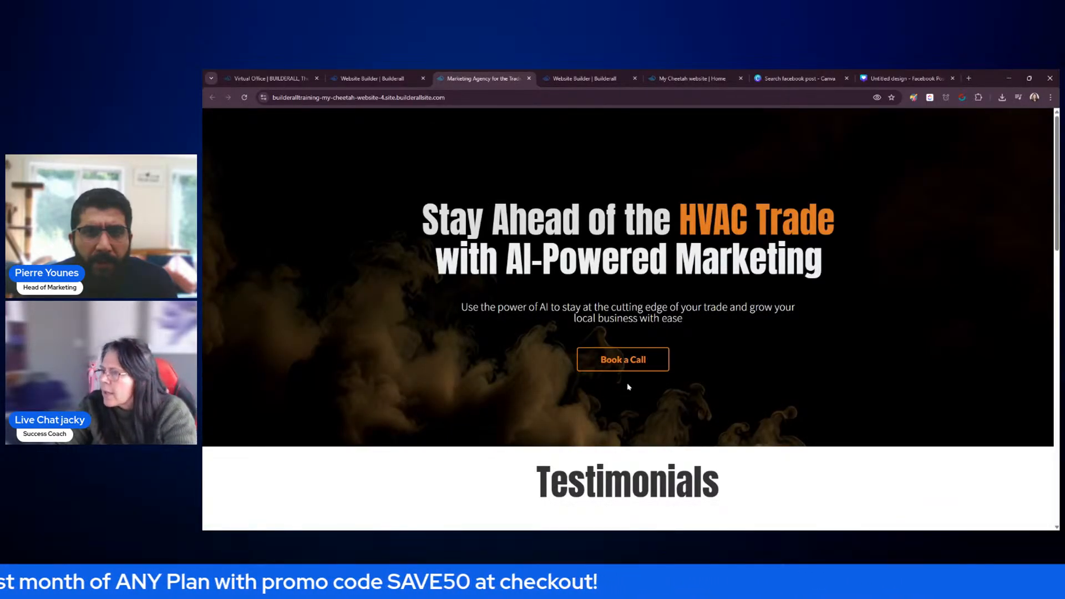
pyautogui.hotkey('ctrl', 'shift', 'i')
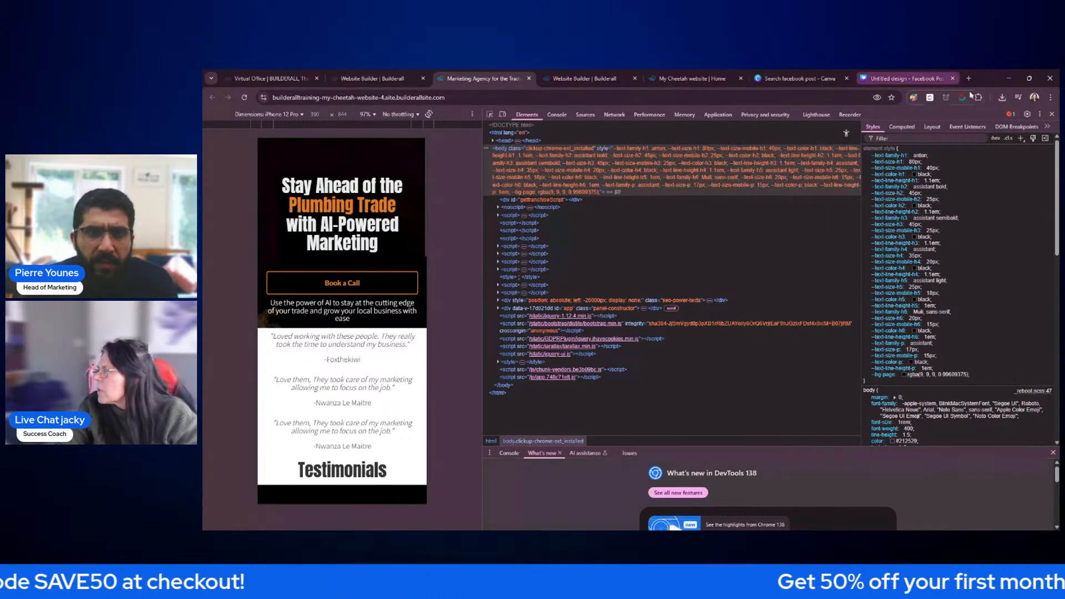
pyautogui.click(930, 98)
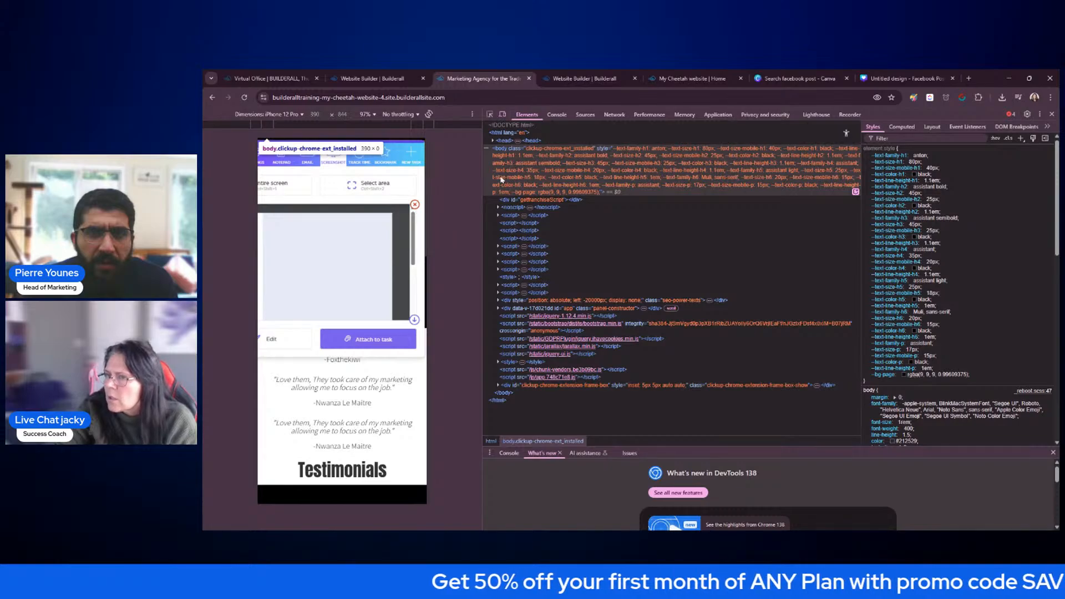
pyautogui.press('Escape')
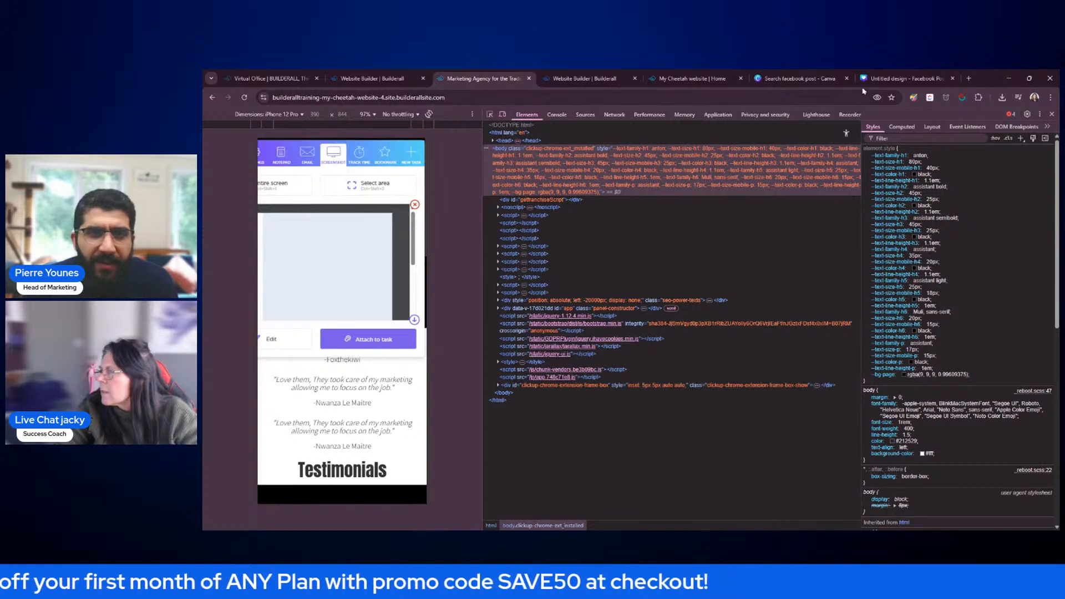
pyautogui.click(1052, 114)
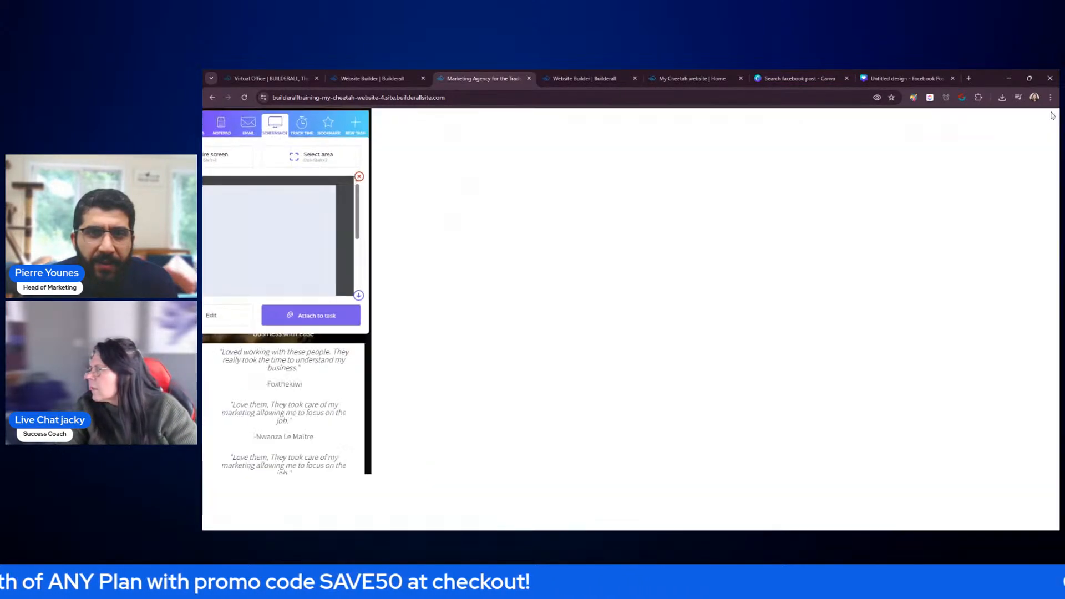
pyautogui.click(822, 122)
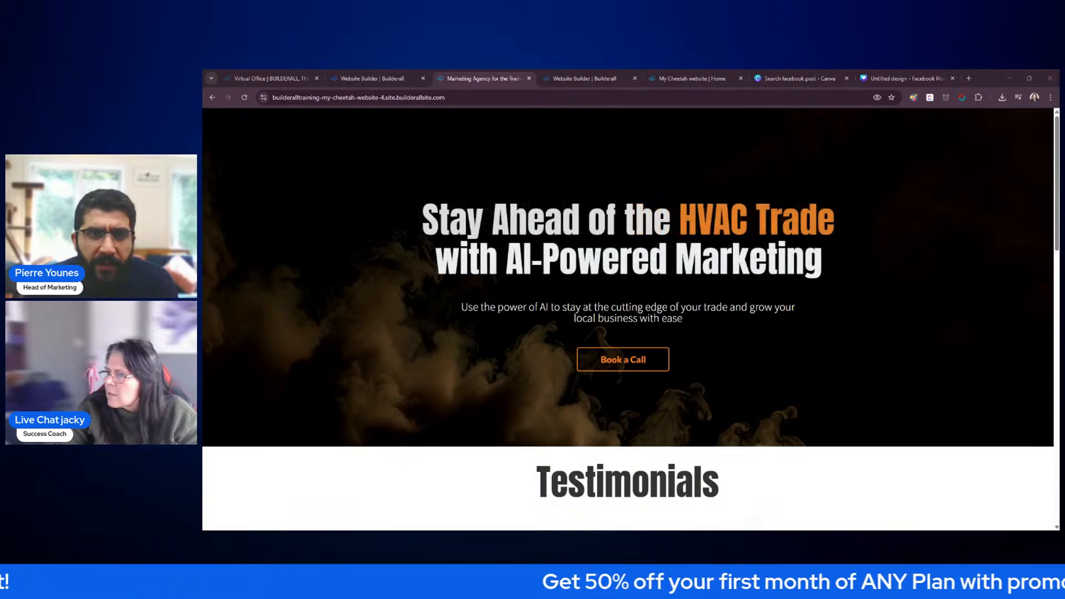
pyautogui.click(1023, 96)
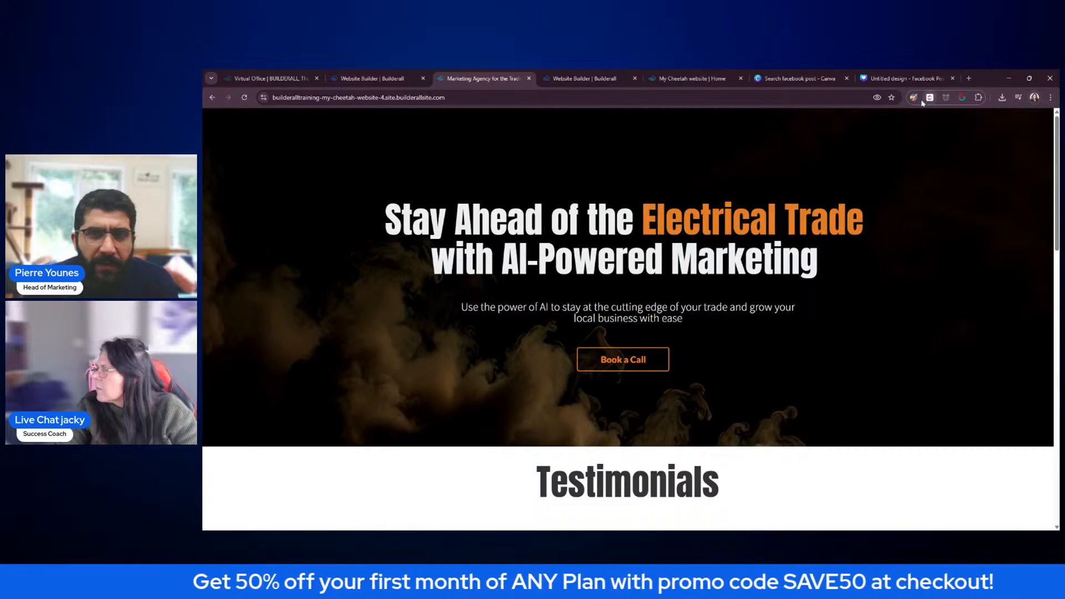
# Examine the marketing agency site in the iPhone 12 Pro mobile view down to the monitor graphic, then return to the desktop view
pyautogui.press('F12')
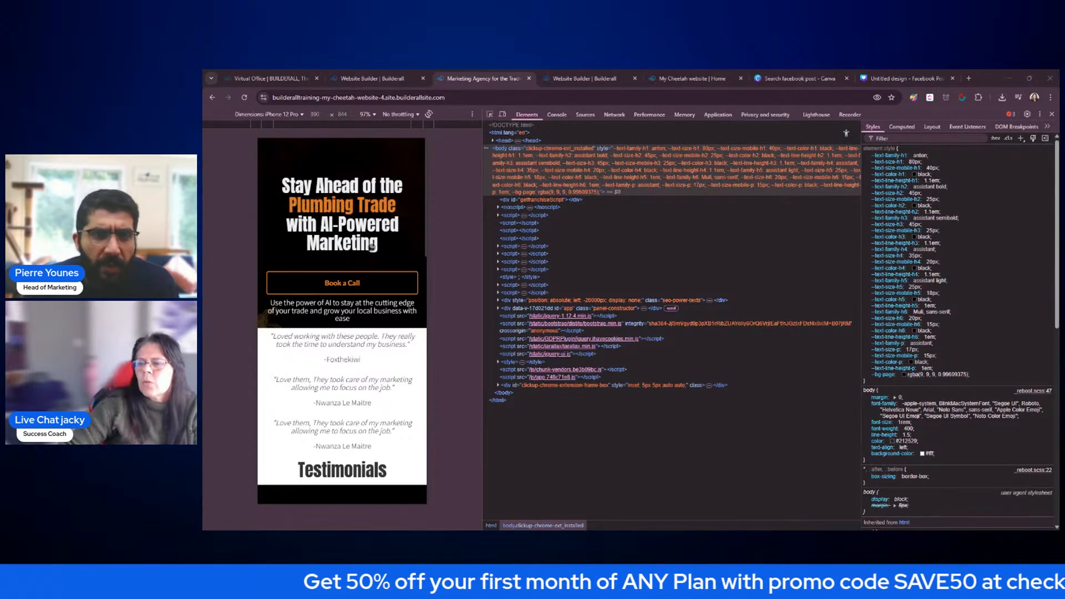
pyautogui.scroll(-5, 367, 238)
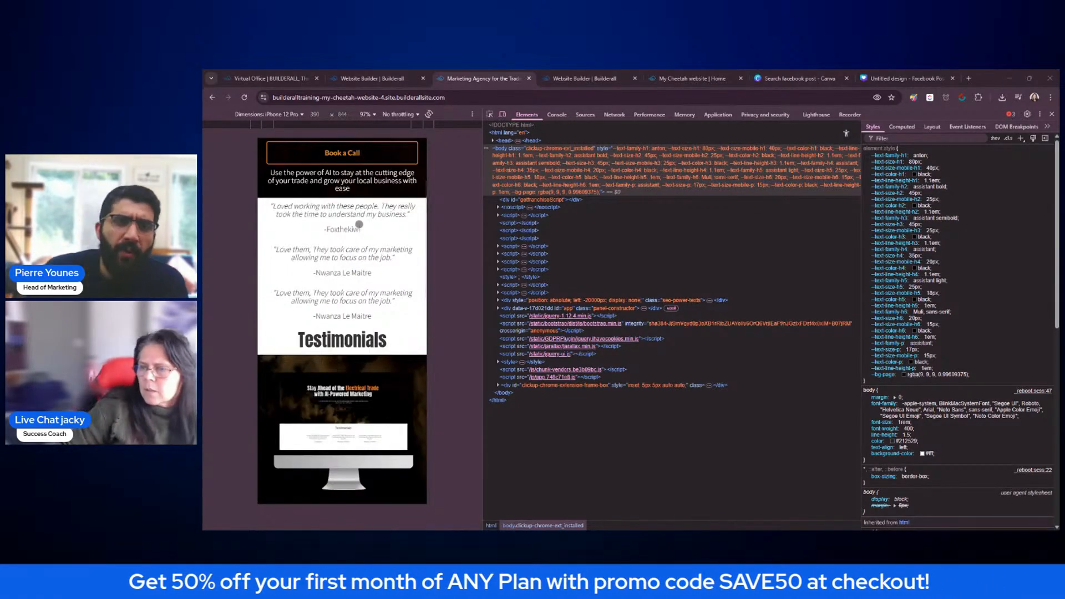
pyautogui.scroll(5, 364, 218)
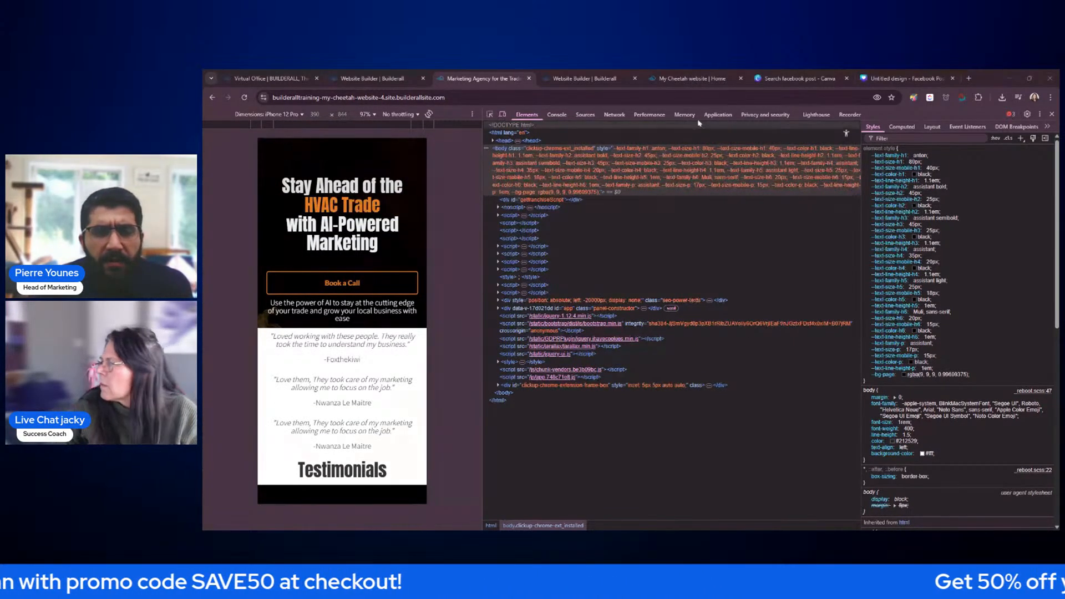
pyautogui.click(1051, 114)
# Capture an area screenshot of the website page shown inside the monitor graphic beside the "Let's Talk" heading
pyautogui.scroll(-8, 830, 281)
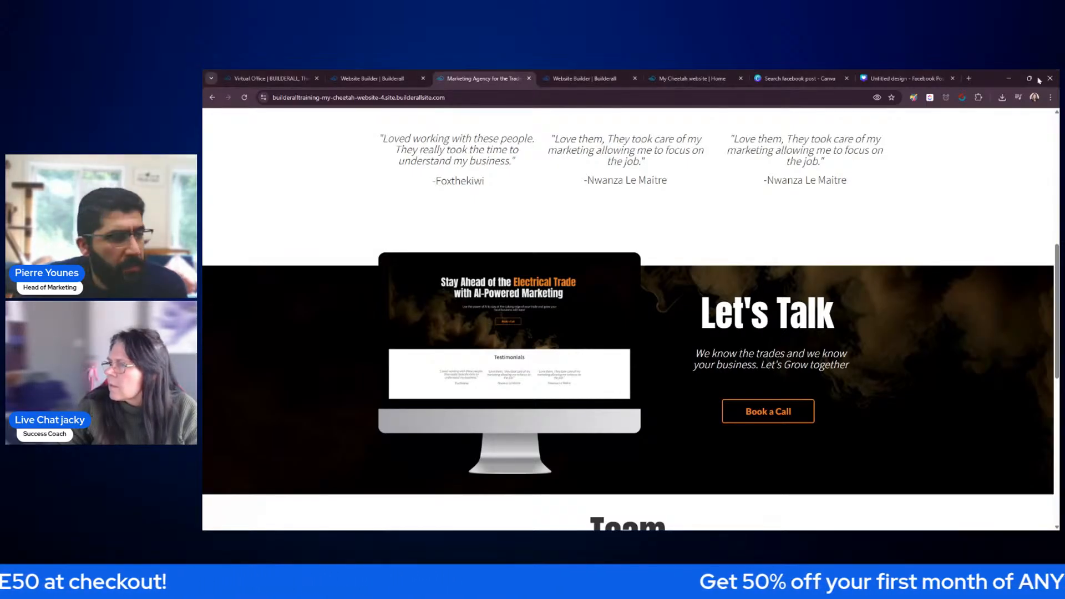
pyautogui.click(929, 97)
pyautogui.click(998, 157)
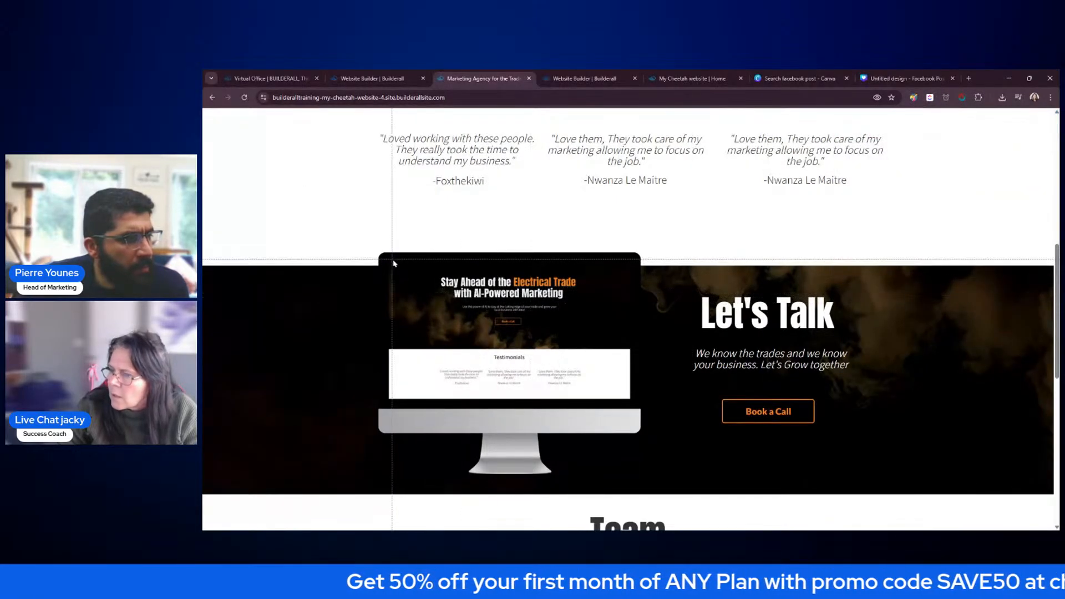
pyautogui.moveTo(389, 259); pyautogui.dragTo(631, 405)
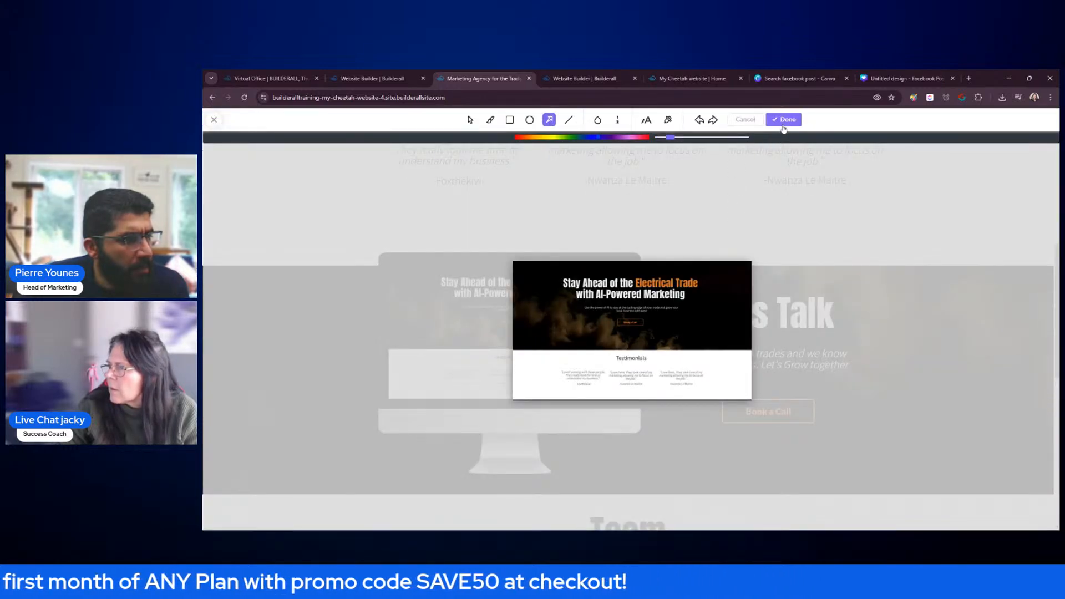
pyautogui.click(784, 120)
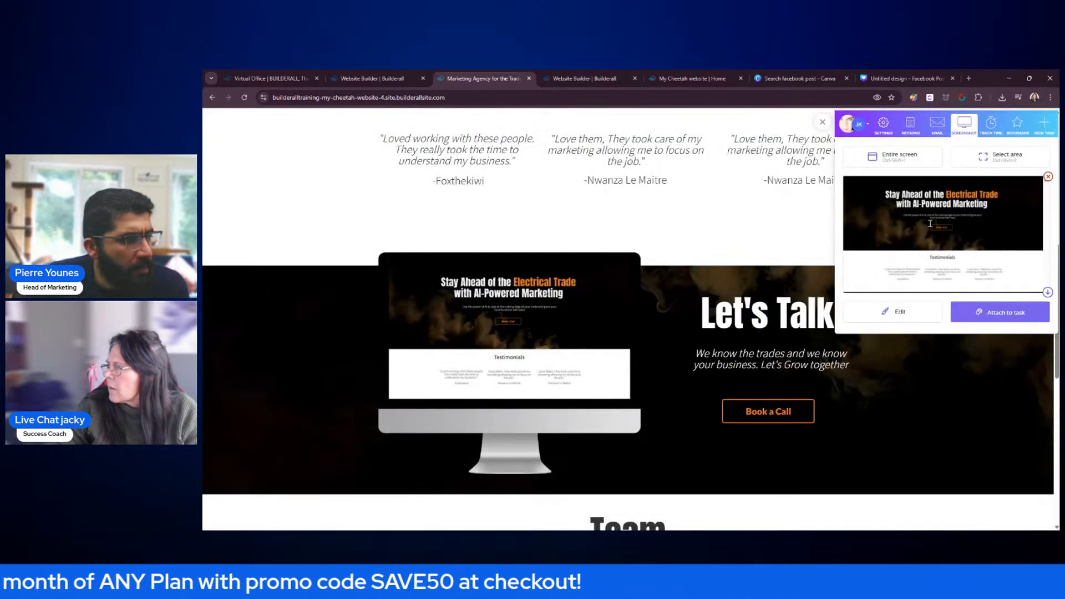
pyautogui.click(822, 122)
# Switch to the untitled Facebook Post design in Canva and delete the laptop and tablet photo from the page
pyautogui.click(577, 78)
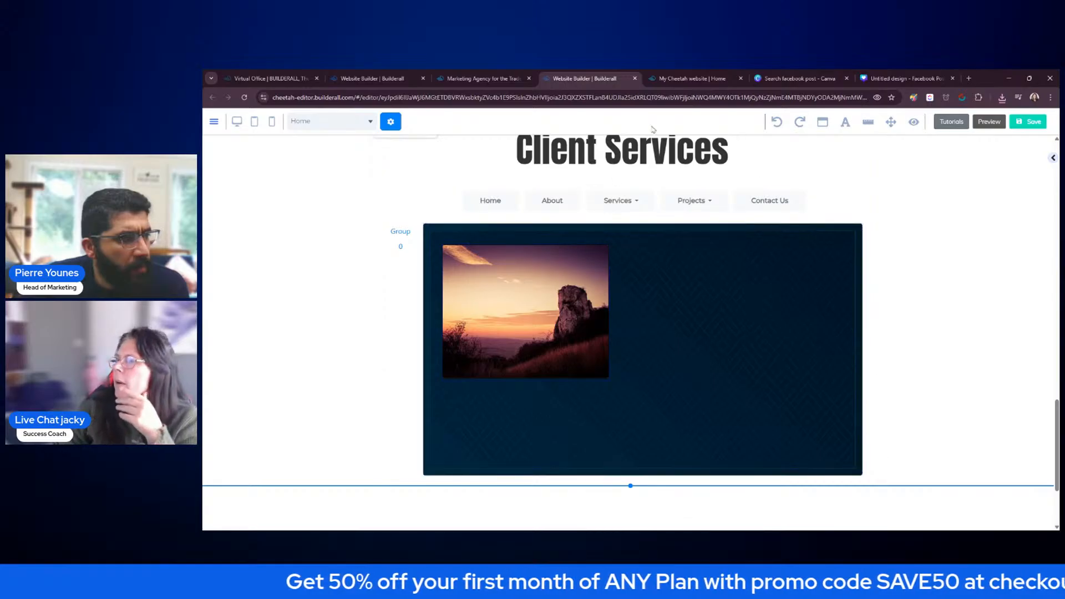
pyautogui.click(803, 78)
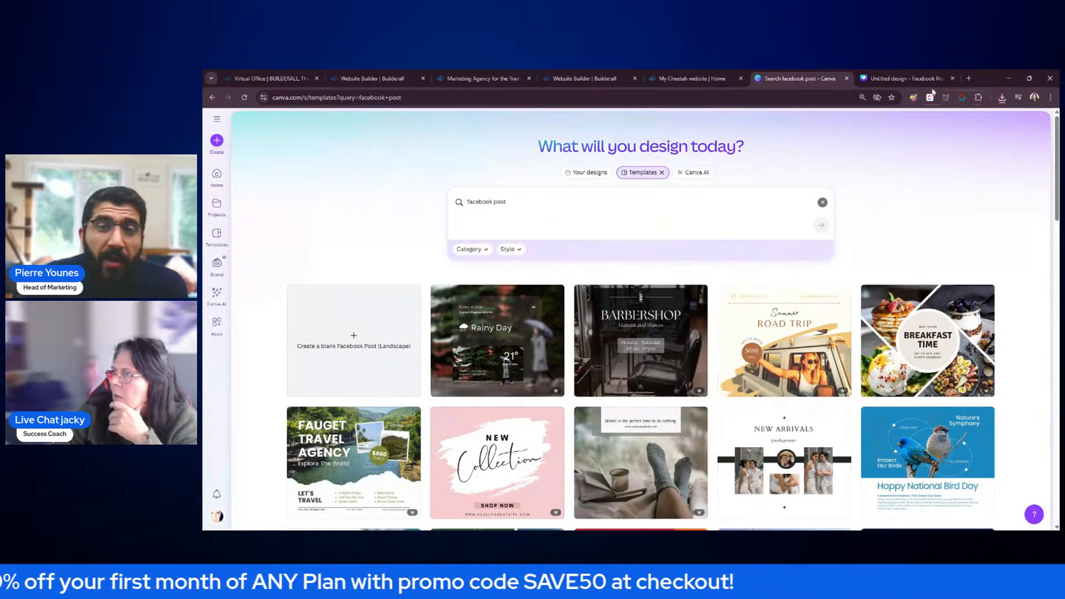
pyautogui.click(904, 78)
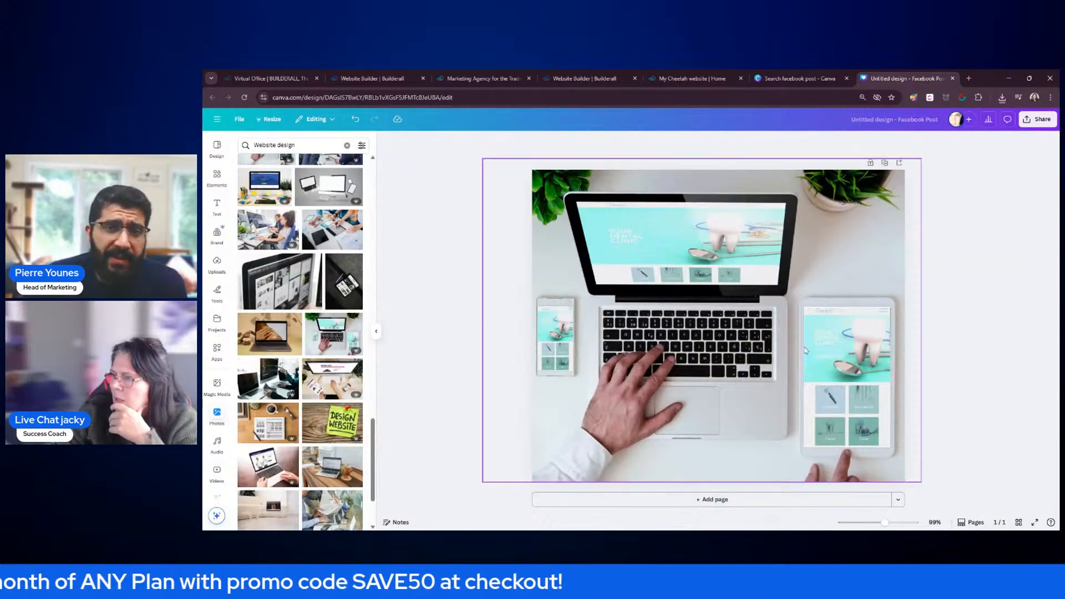
pyautogui.click(675, 336)
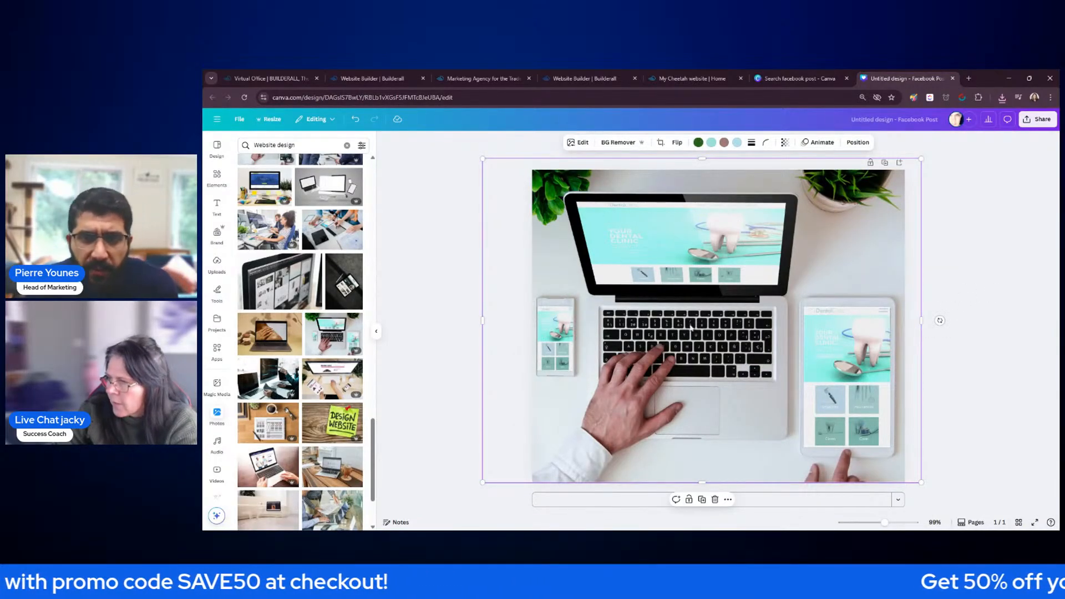
pyautogui.press('Delete')
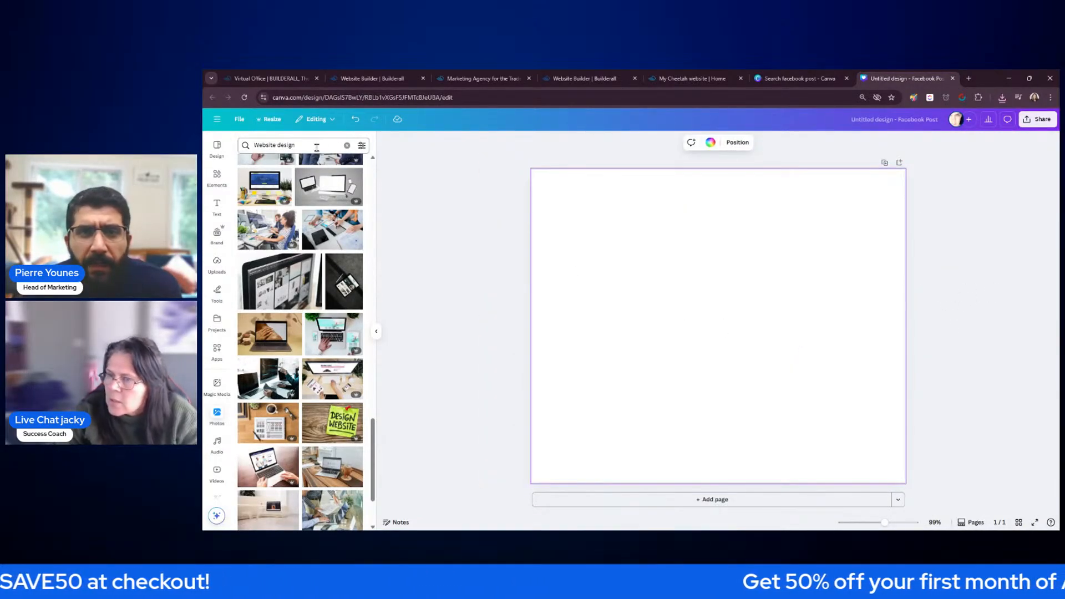
# Look through Canva's list of design tools and added apps for a mockup option
pyautogui.scroll(-2, 299, 283)
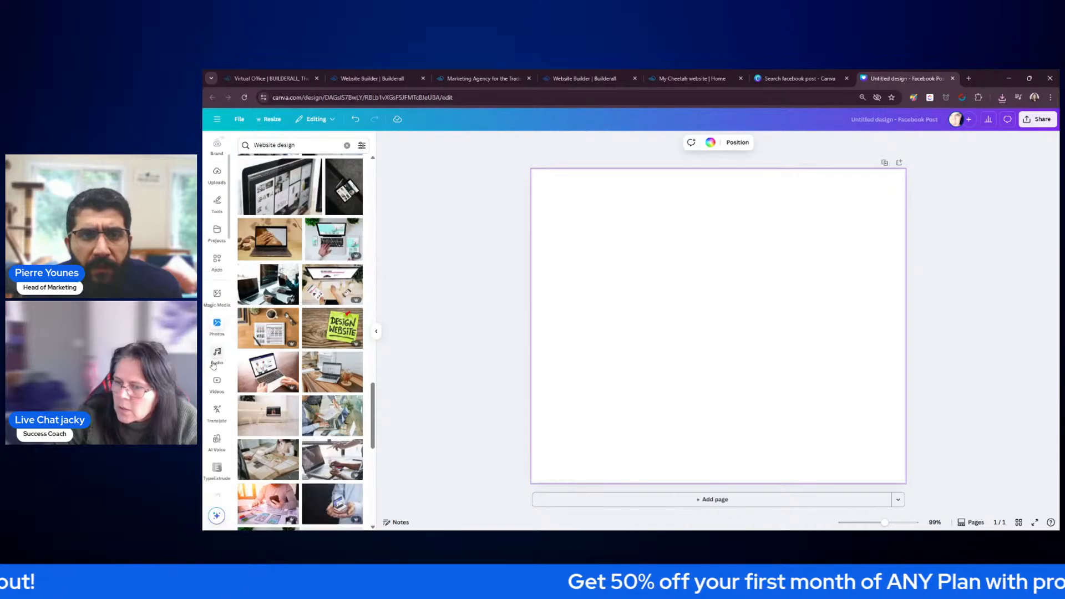
pyautogui.scroll(-4, 211, 360)
pyautogui.scroll(-3, 215, 366)
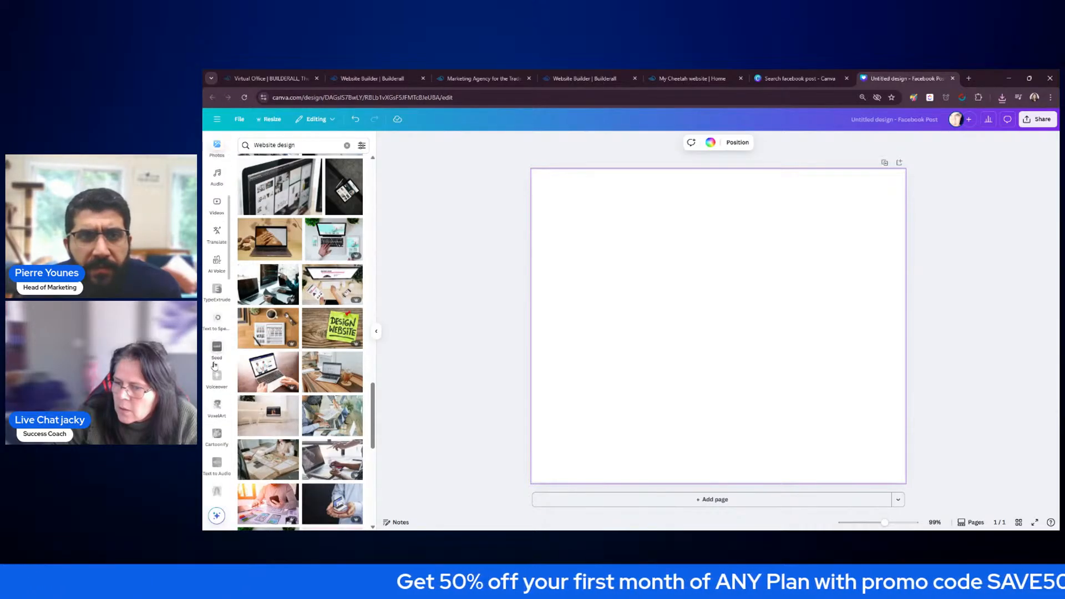
pyautogui.scroll(-6, 215, 365)
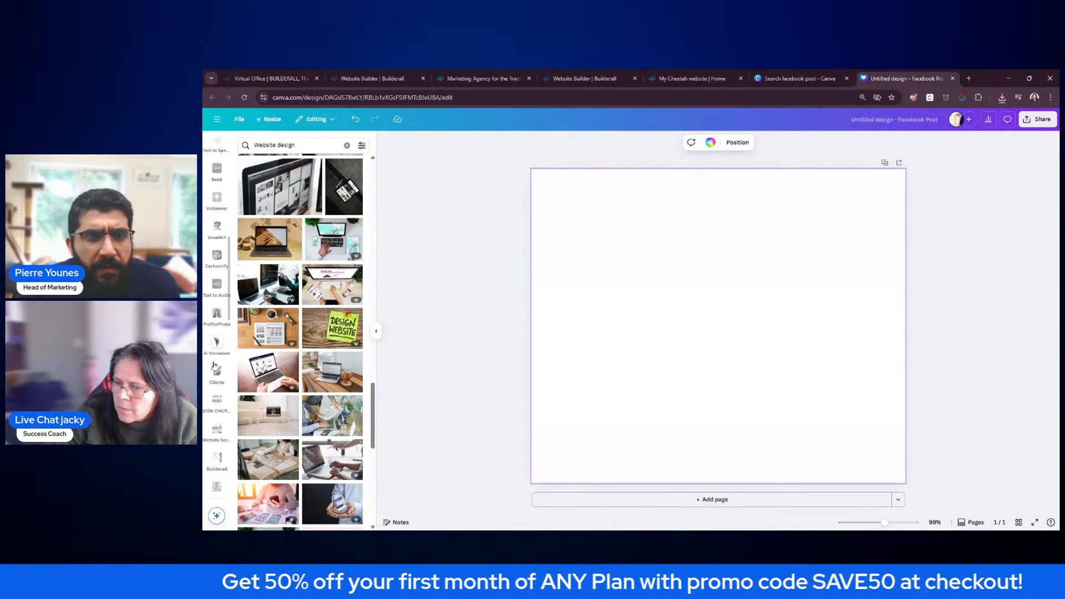
pyautogui.scroll(-3, 215, 366)
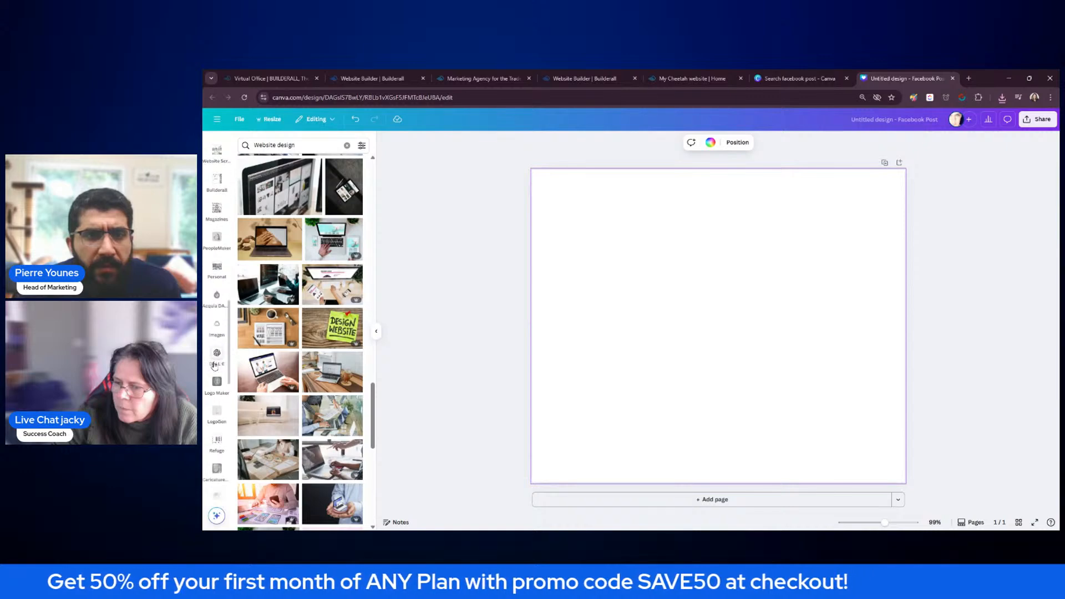
pyautogui.scroll(-3, 215, 365)
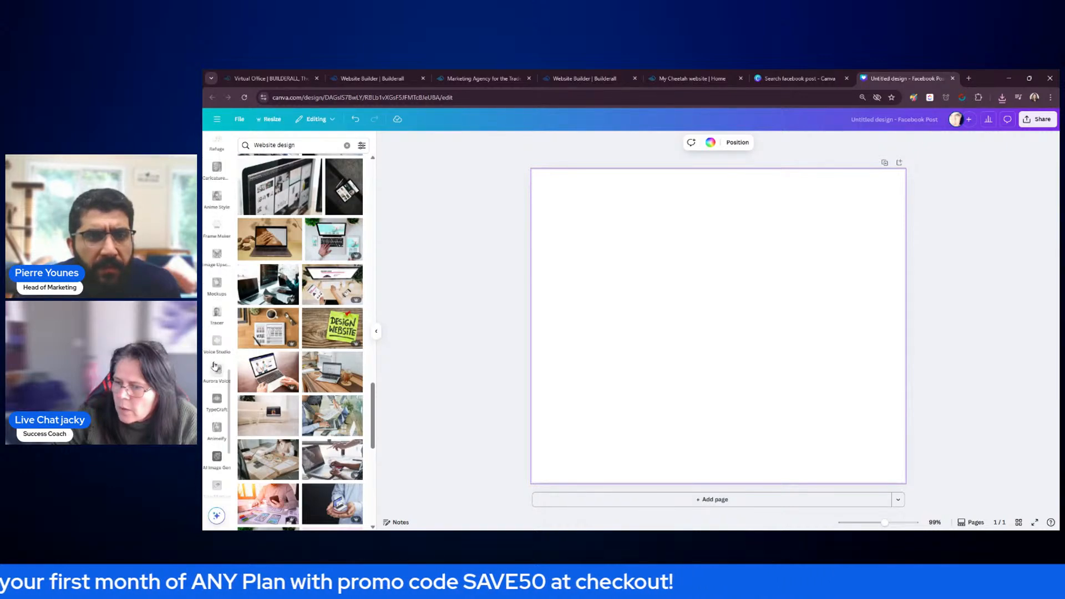
pyautogui.scroll(-4, 215, 366)
# Search the photo library for "mockup" in place of "Website design", and clear the search after checking the results
pyautogui.click(337, 144)
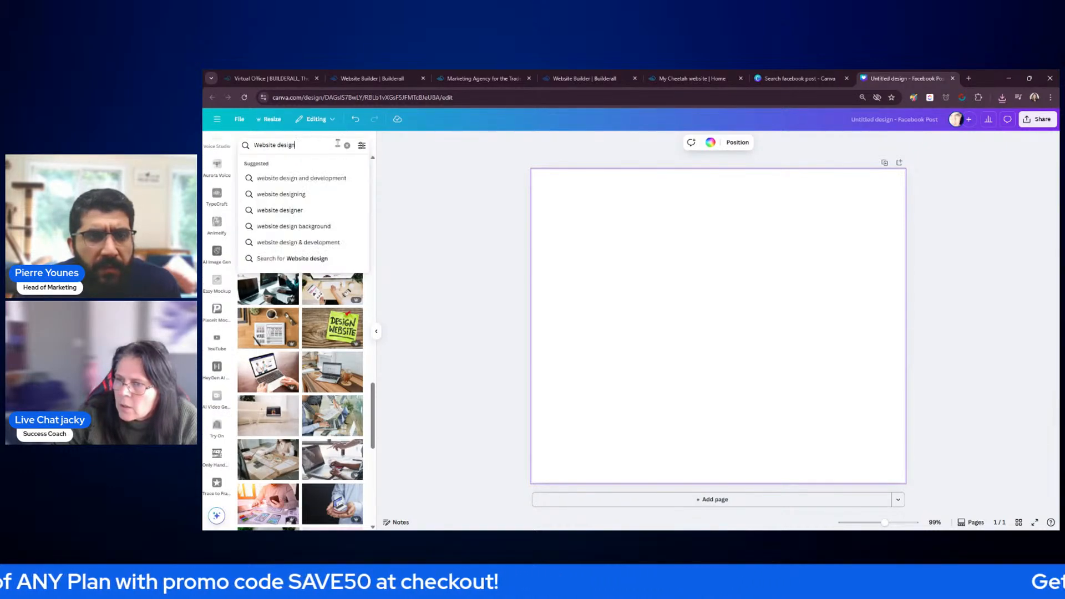
pyautogui.click(347, 146)
pyautogui.write('mo')
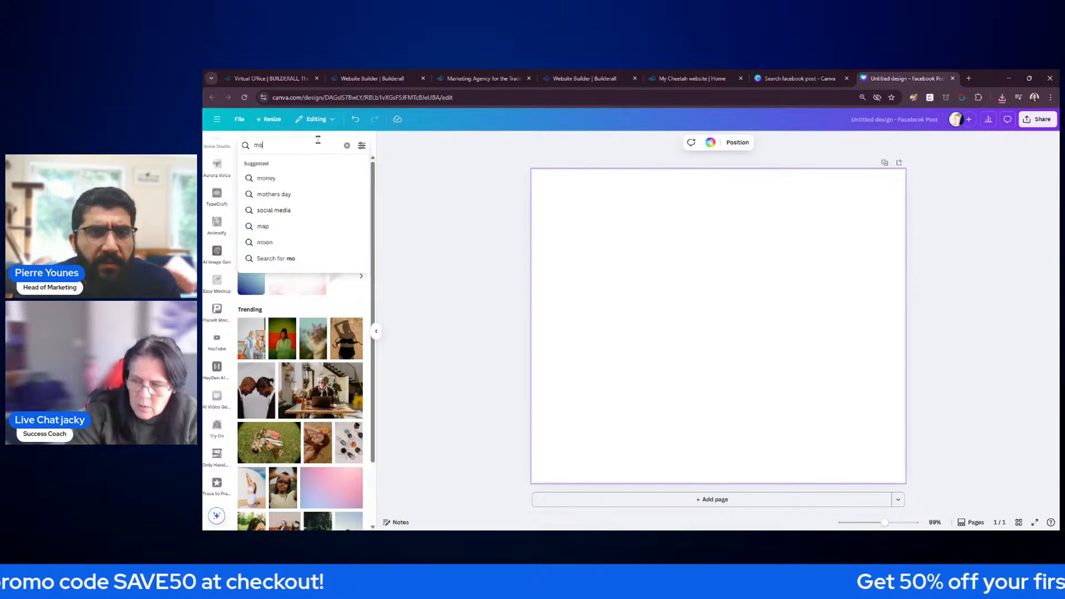
pyautogui.write('ckup')
pyautogui.press('Return')
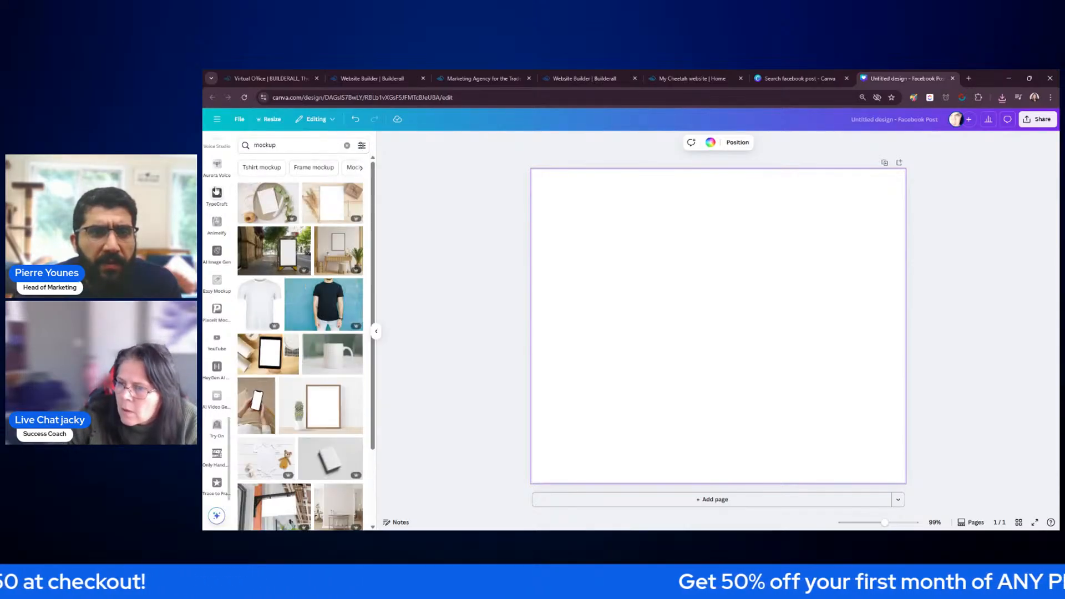
pyautogui.click(346, 145)
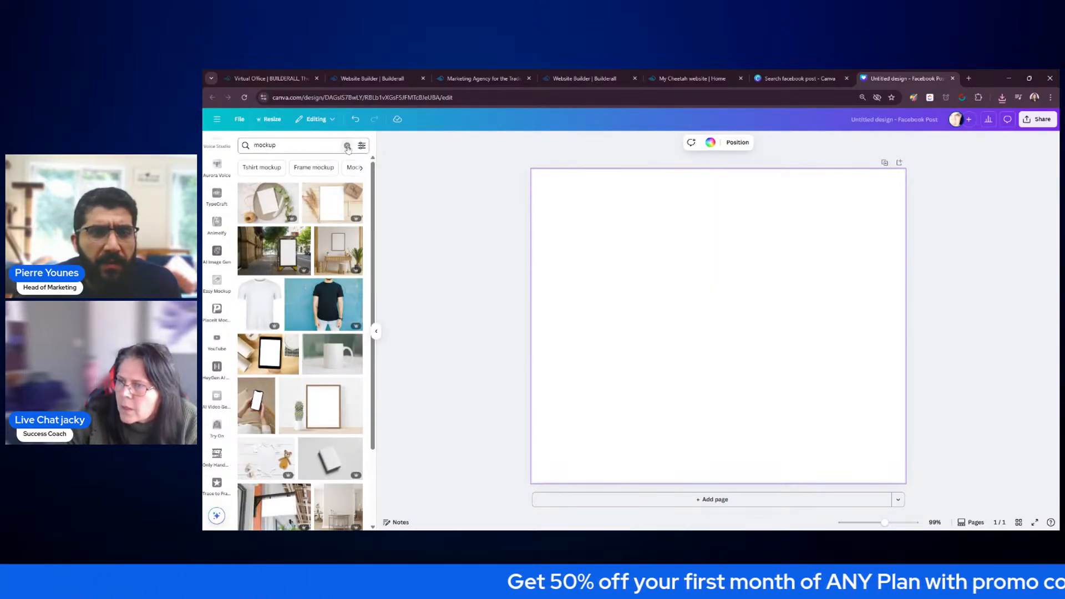
# Browse Canva's apps catalogue, including the Popular and AI generation sections, for a mockup tool
pyautogui.scroll(5, 218, 166)
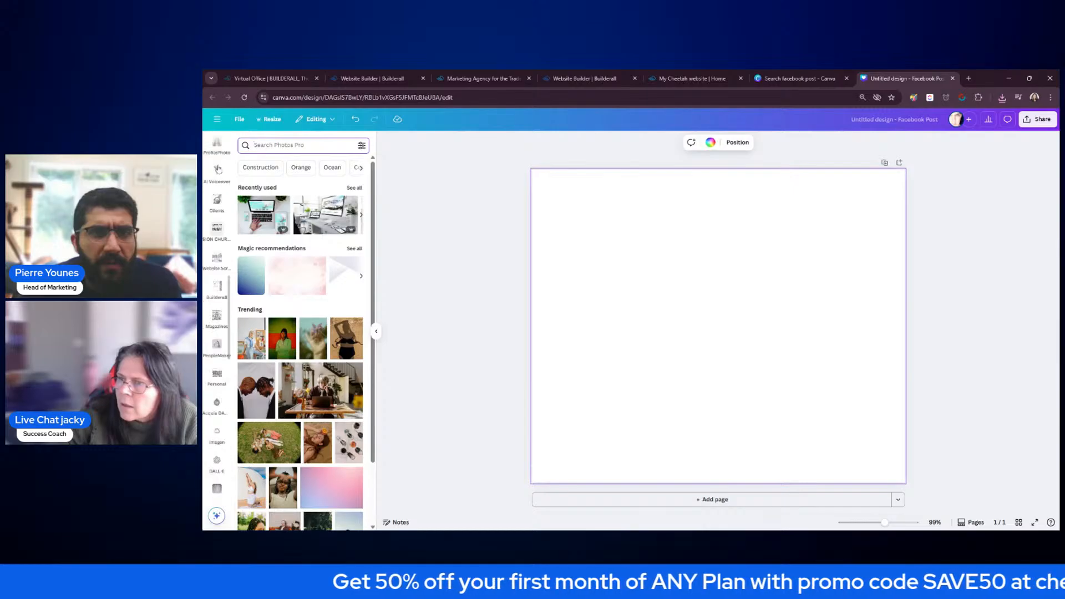
pyautogui.scroll(3, 218, 169)
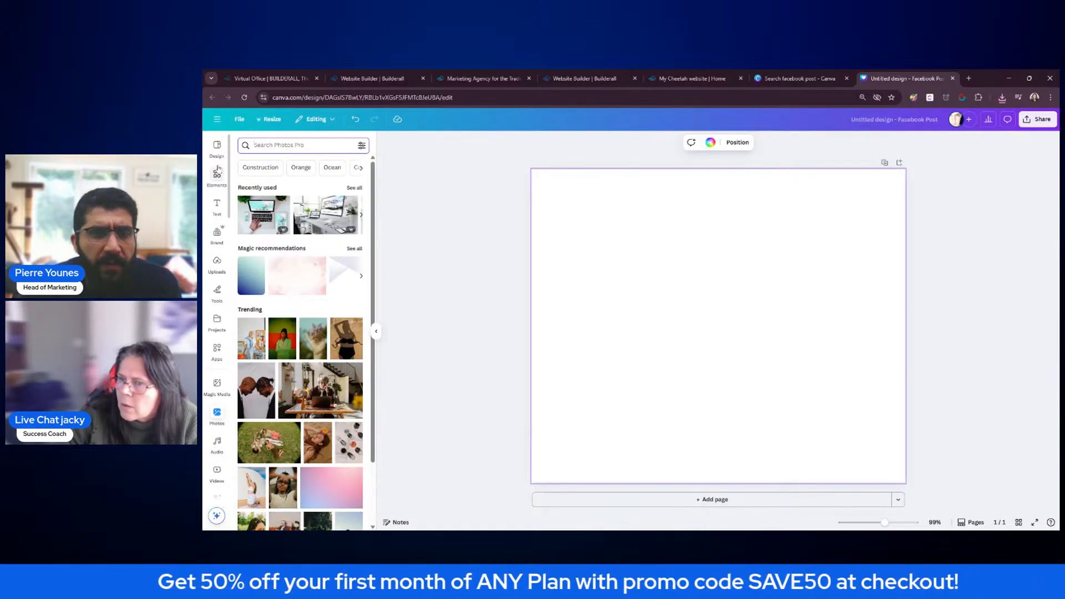
pyautogui.click(218, 355)
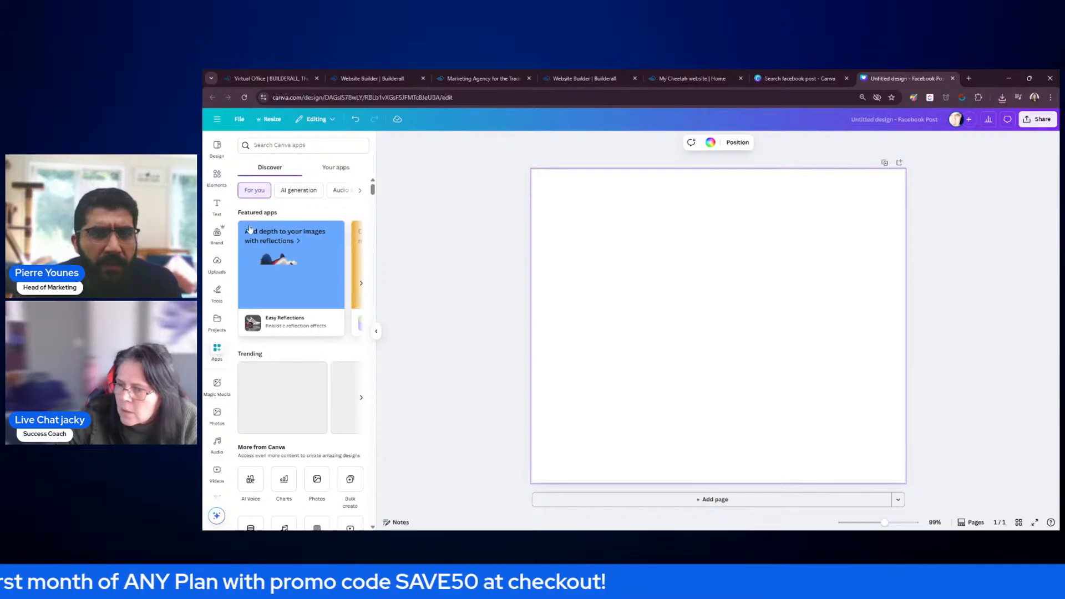
pyautogui.scroll(-3, 271, 270)
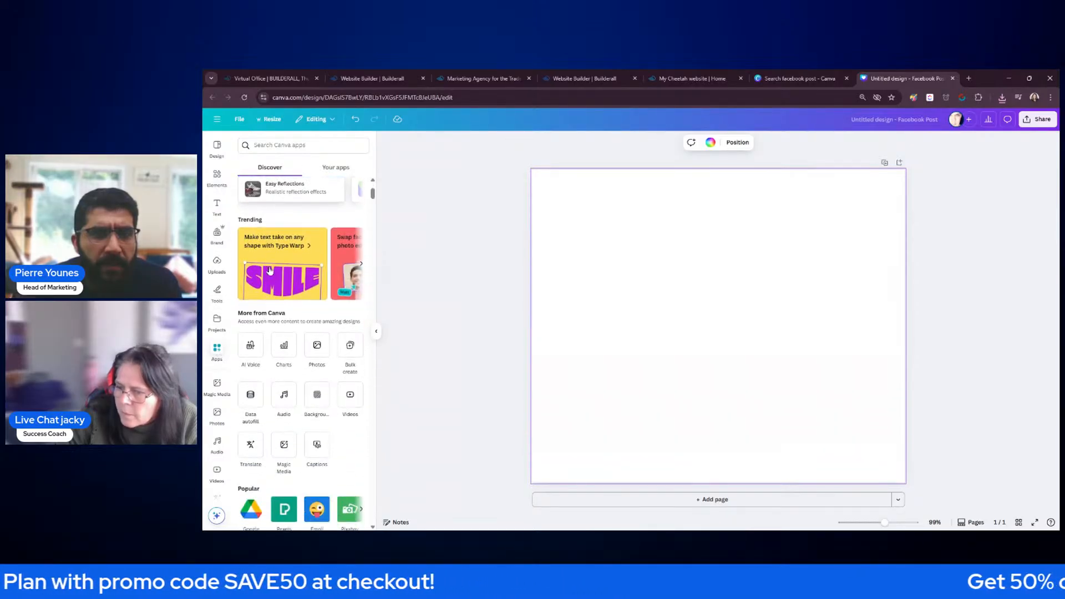
pyautogui.scroll(-2, 270, 270)
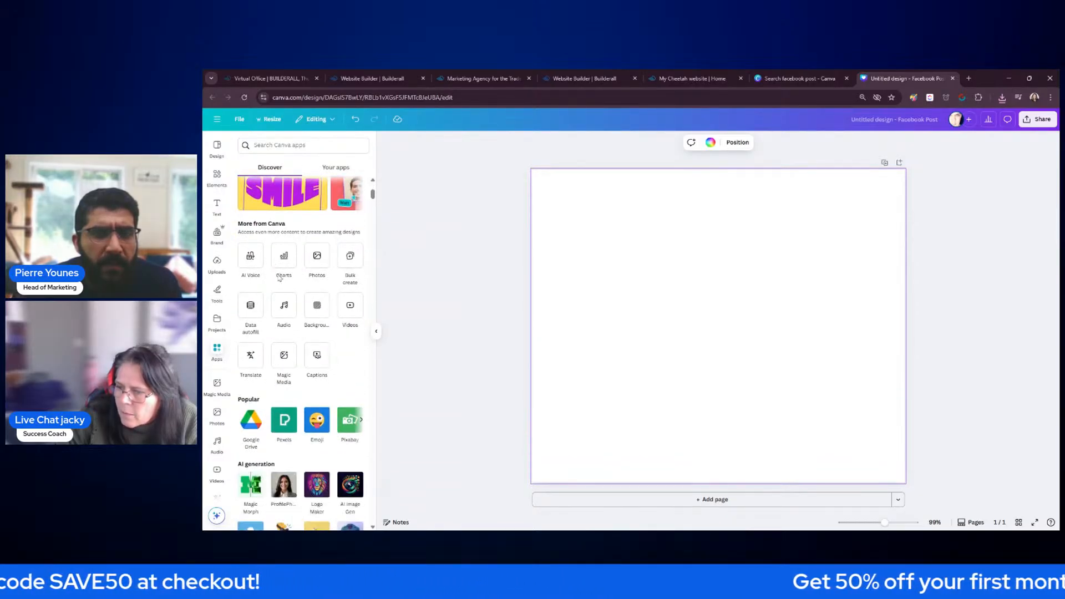
pyautogui.scroll(-3, 281, 279)
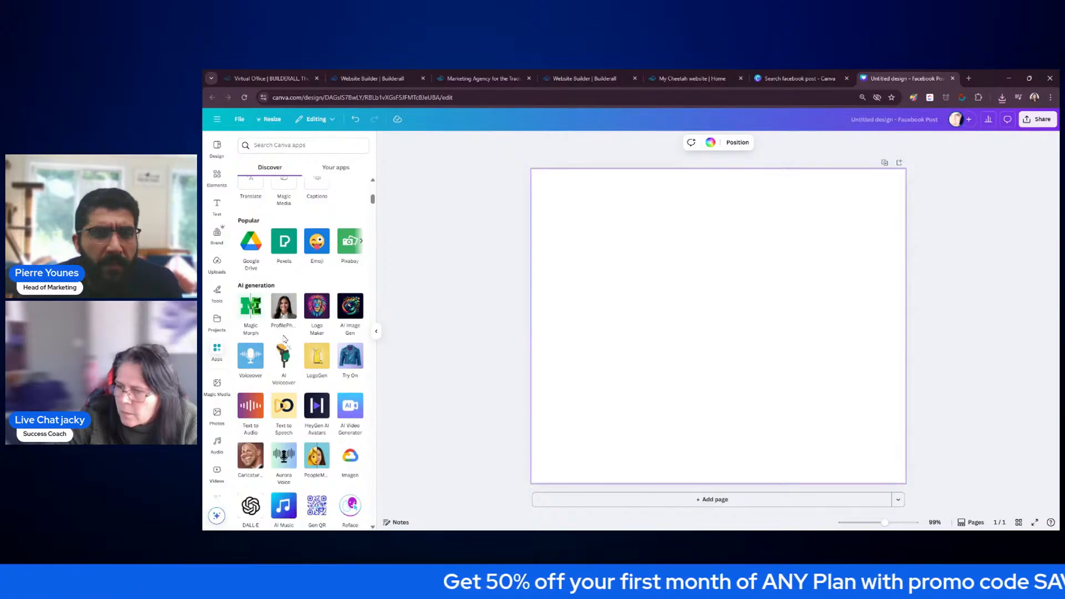
pyautogui.scroll(-3, 286, 342)
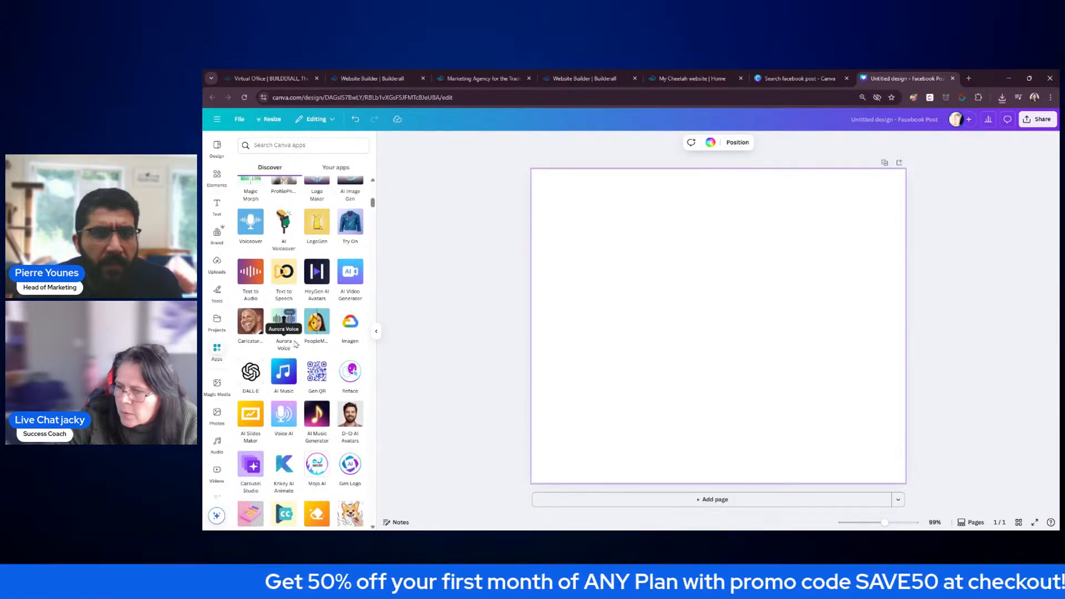
pyautogui.scroll(-3, 295, 344)
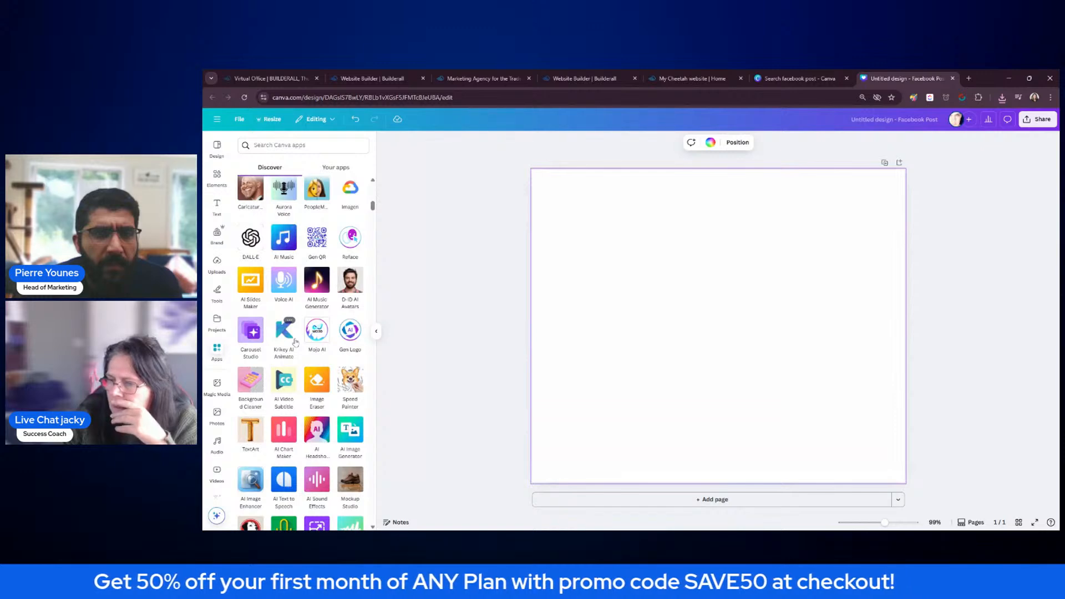
pyautogui.scroll(-2, 296, 344)
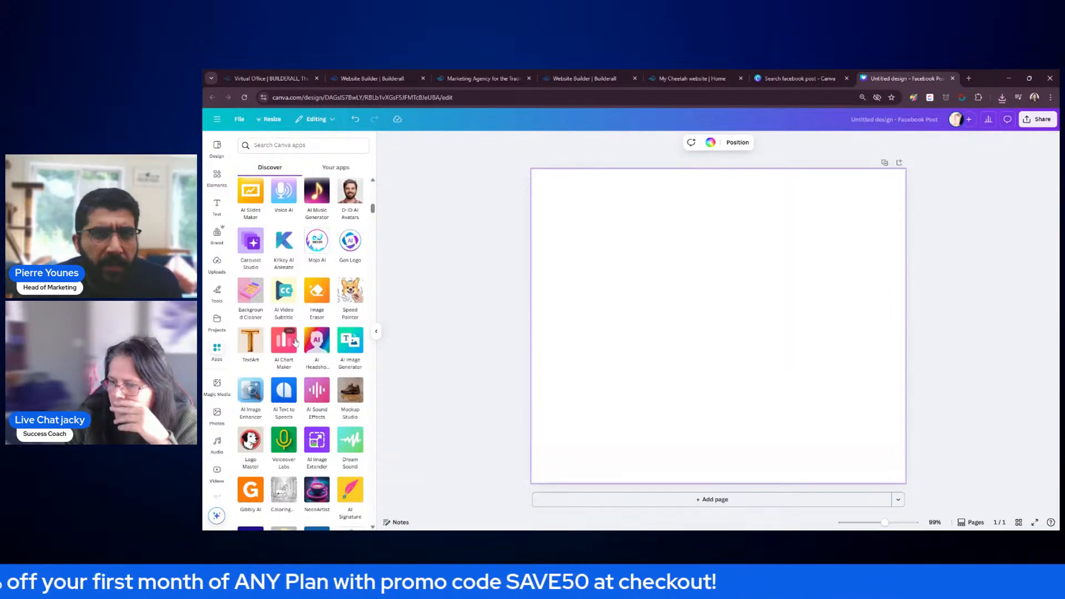
pyautogui.scroll(-2, 296, 343)
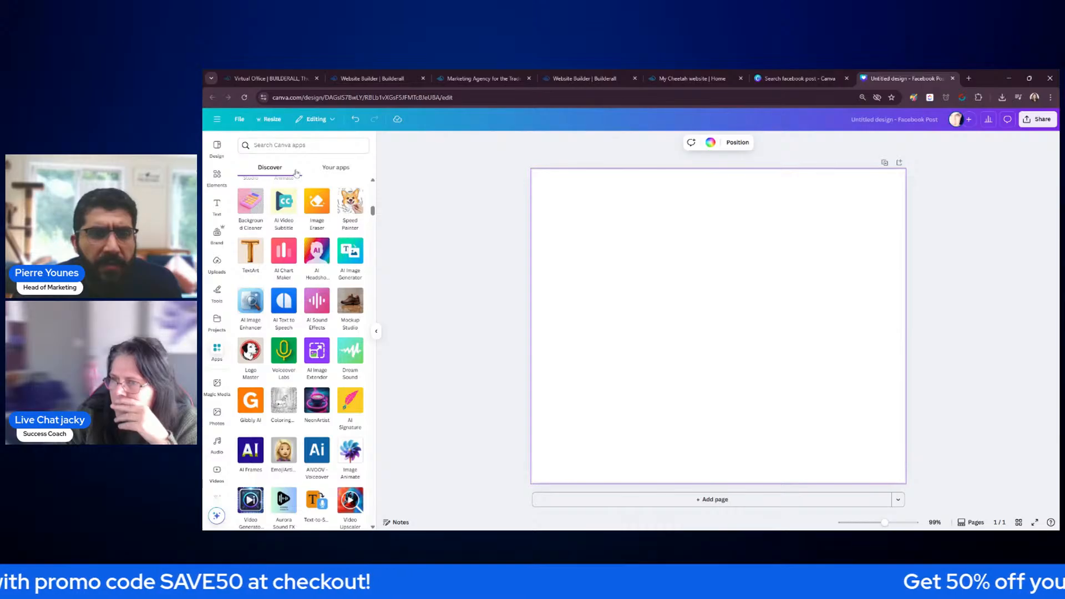
# Search Canva's apps for "mockup", choose the Mockup Studio suggestion, and open the Mockups app from the results
pyautogui.click(302, 142)
pyautogui.write('mockup')
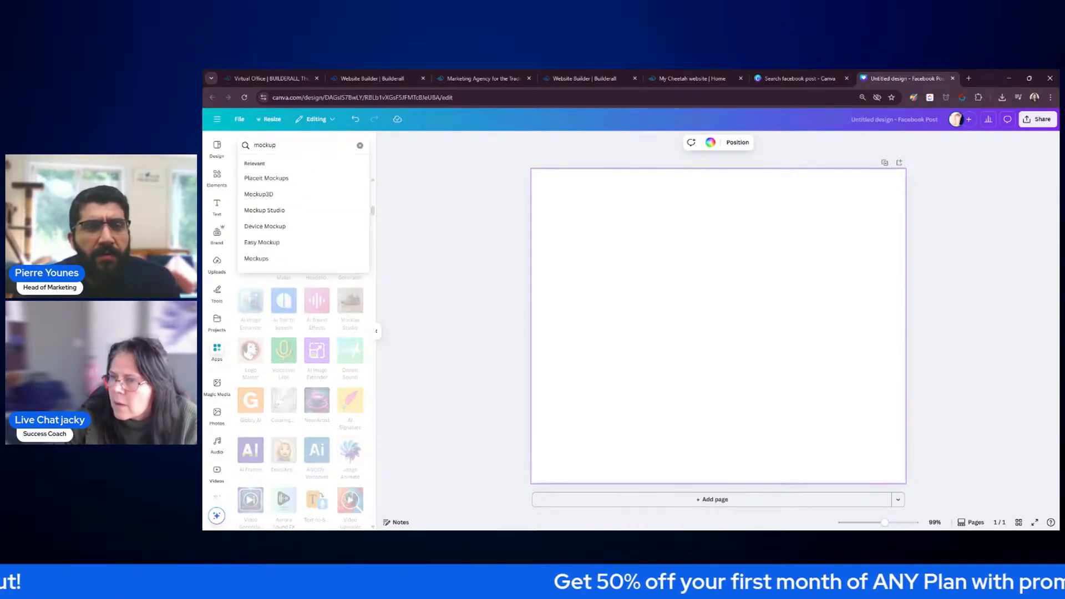
pyautogui.click(279, 211)
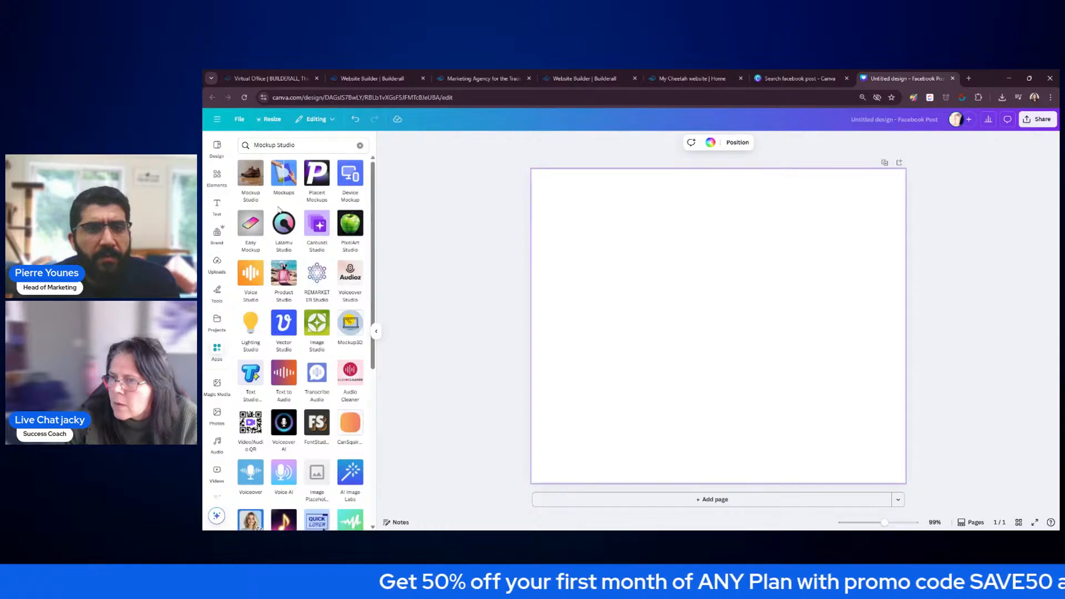
pyautogui.click(284, 177)
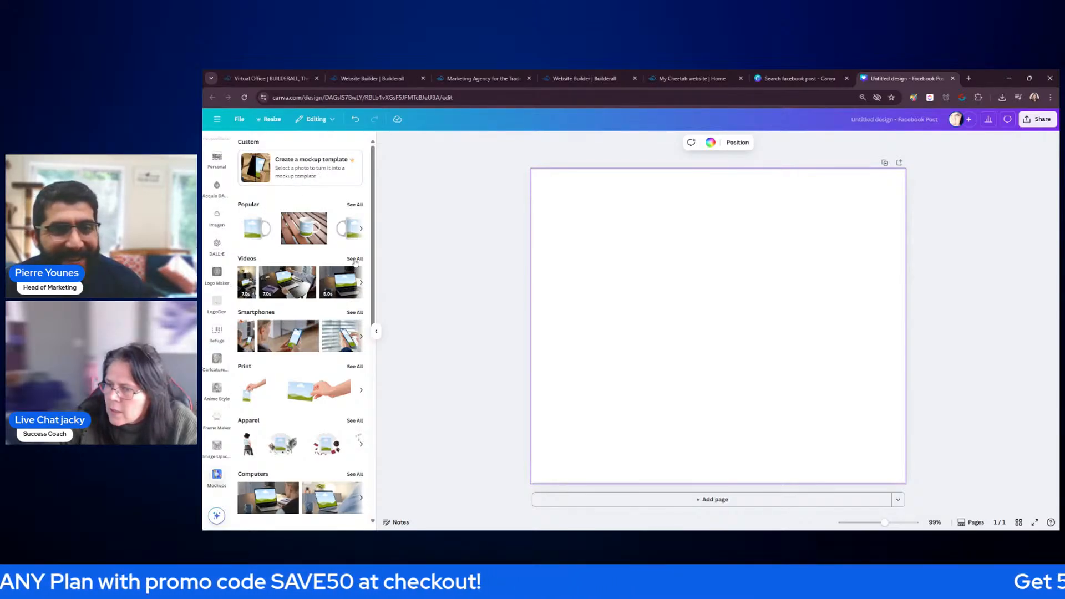
# Examine the full range of Smartphones mockups for a suitable template, and return to the mockup categories
pyautogui.click(356, 313)
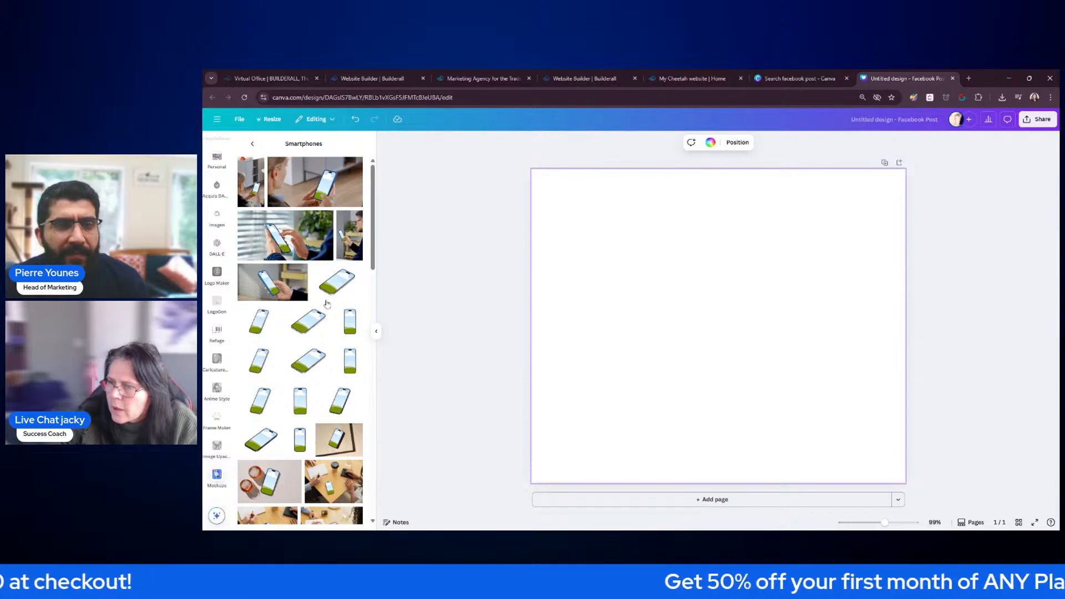
pyautogui.scroll(-10, 327, 304)
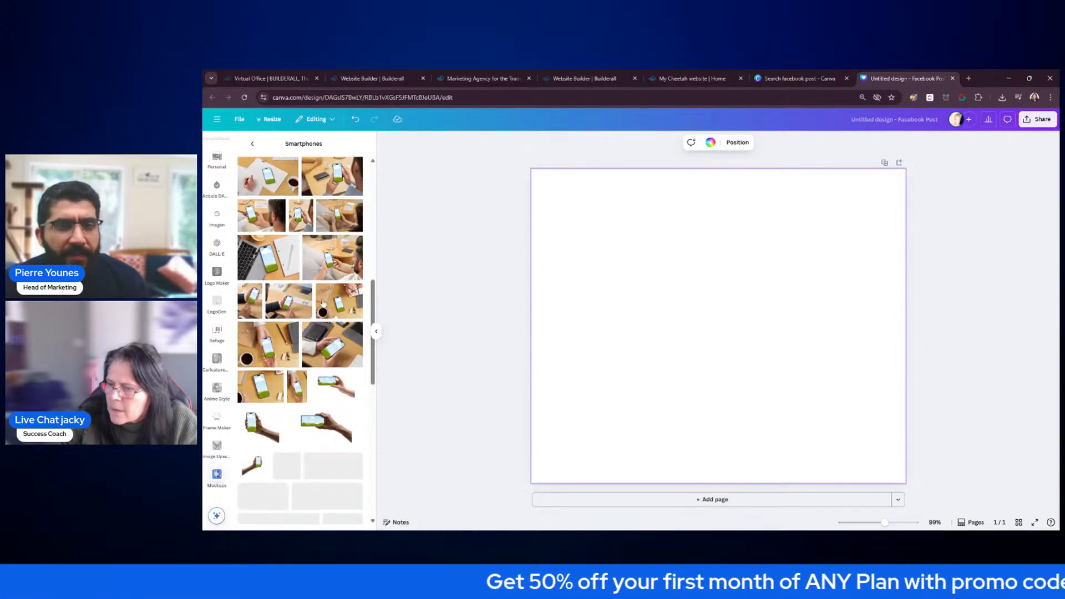
pyautogui.scroll(-10, 324, 303)
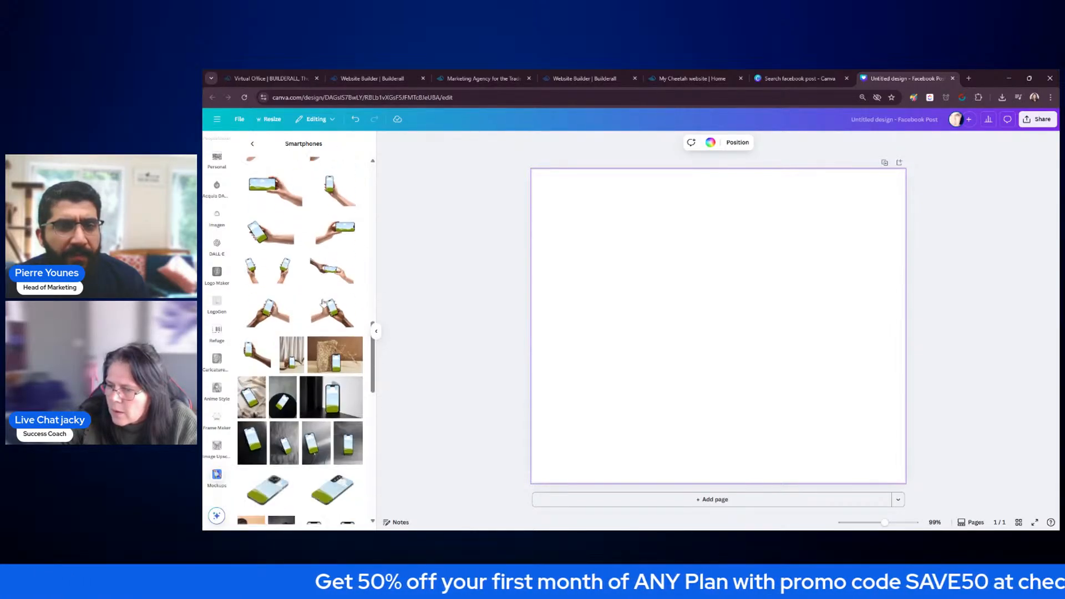
pyautogui.scroll(-10, 324, 303)
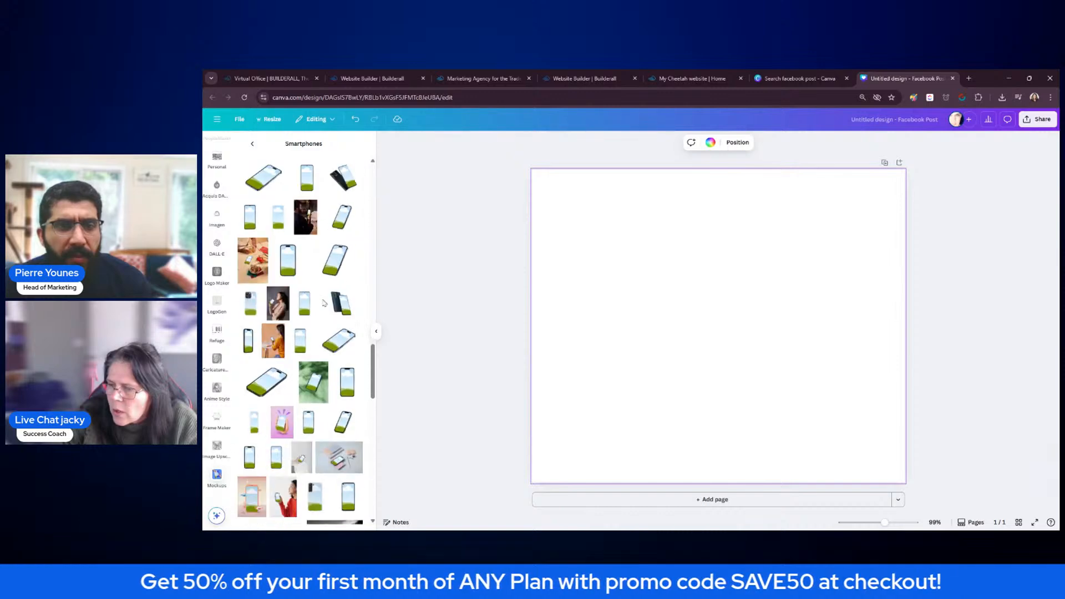
pyautogui.scroll(-5, 324, 302)
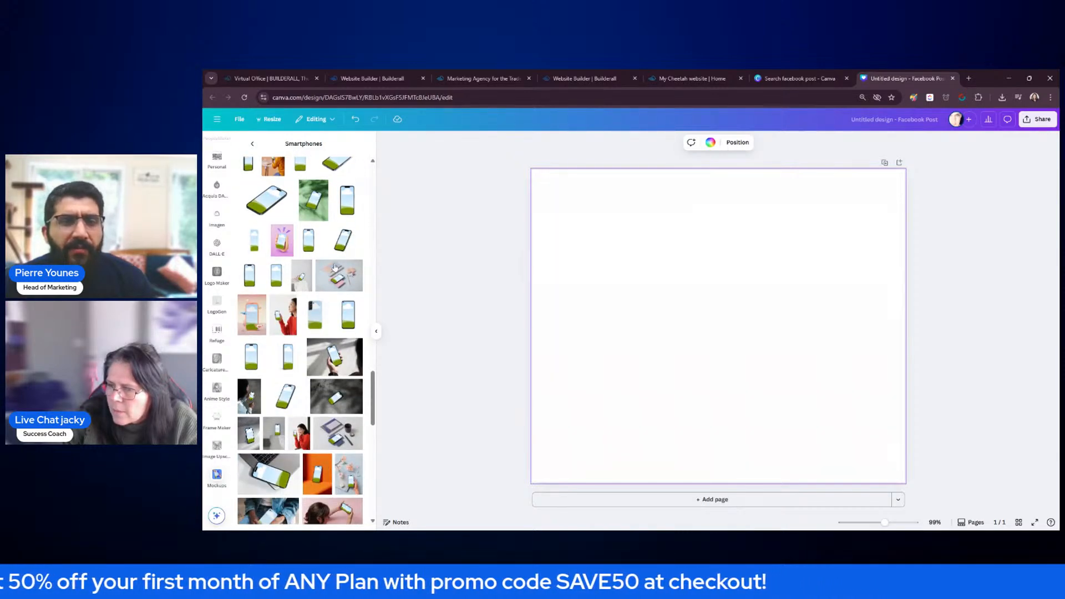
pyautogui.scroll(-5, 335, 270)
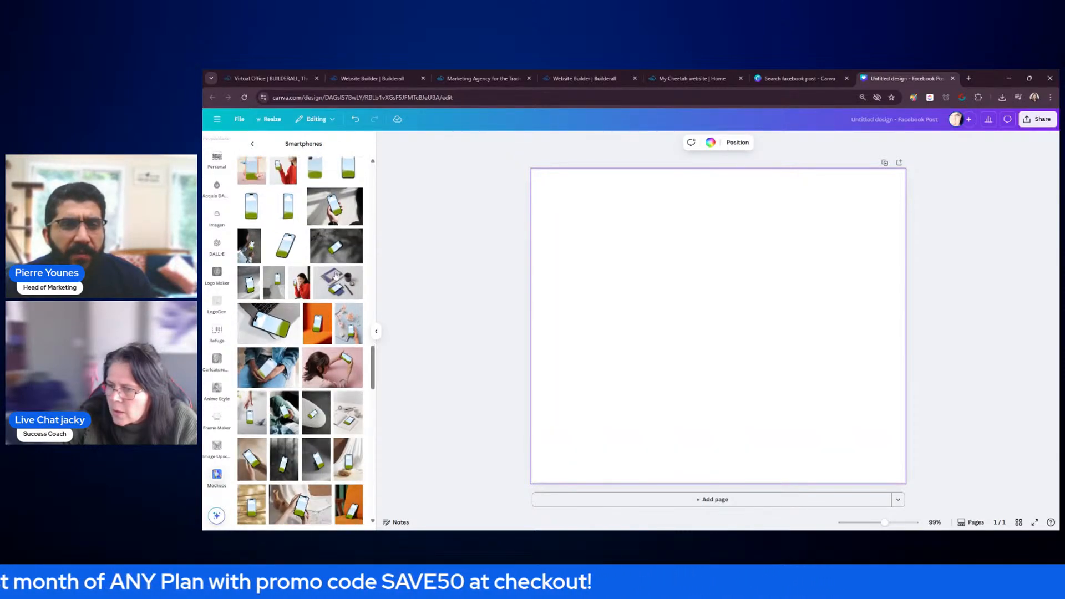
pyautogui.scroll(-3, 335, 275)
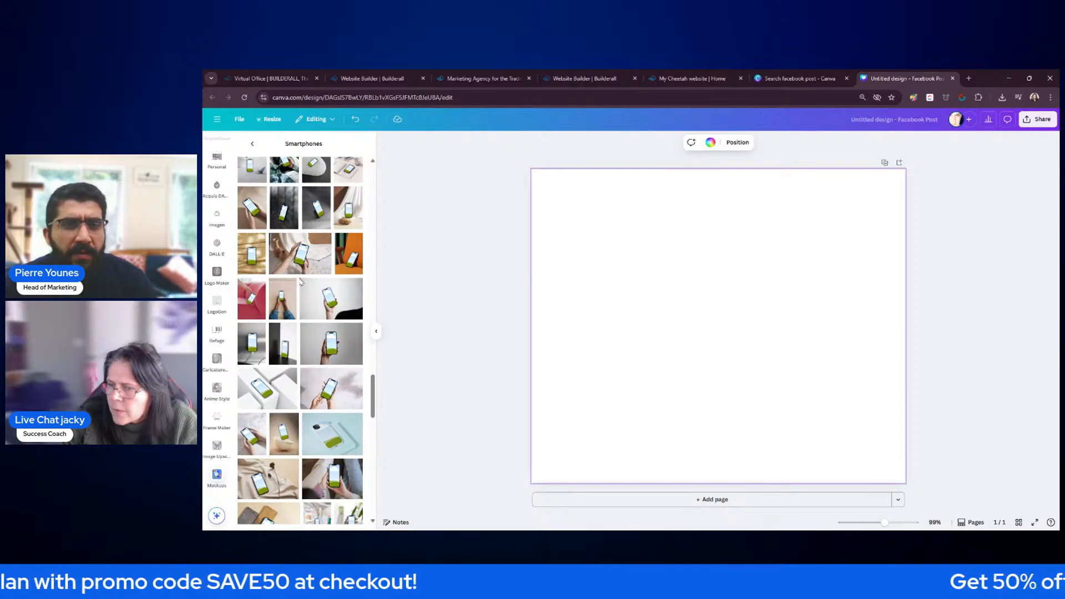
pyautogui.scroll(-5, 301, 282)
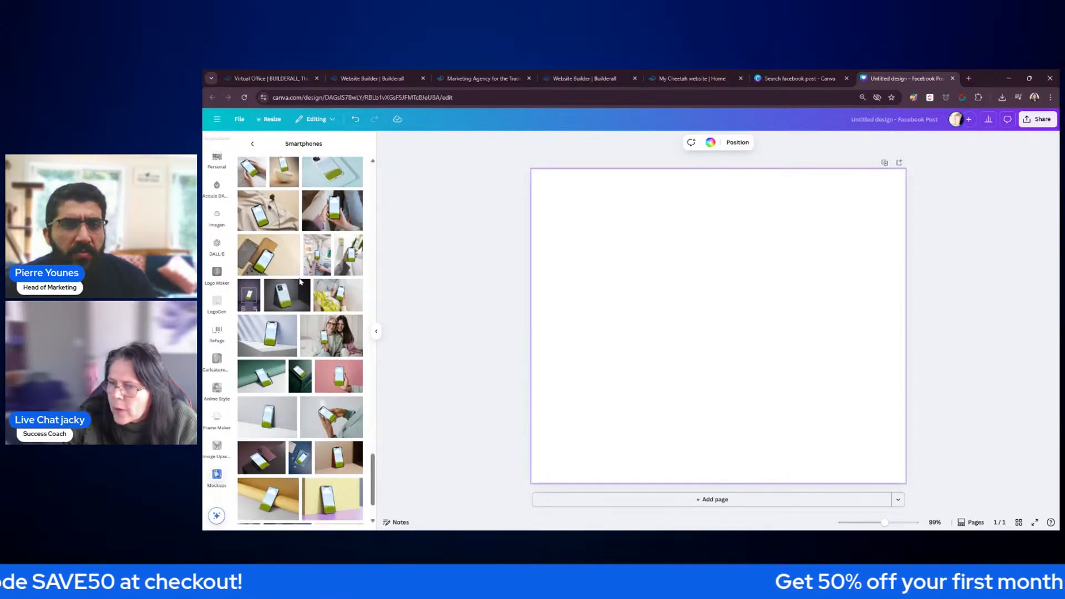
pyautogui.scroll(-2, 300, 285)
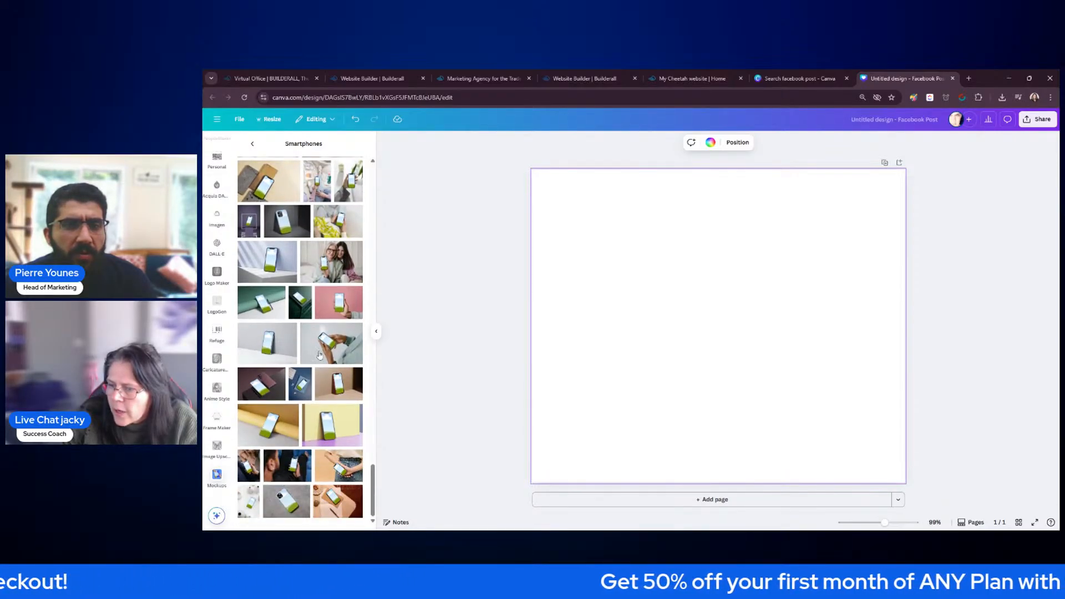
pyautogui.scroll(5, 320, 230)
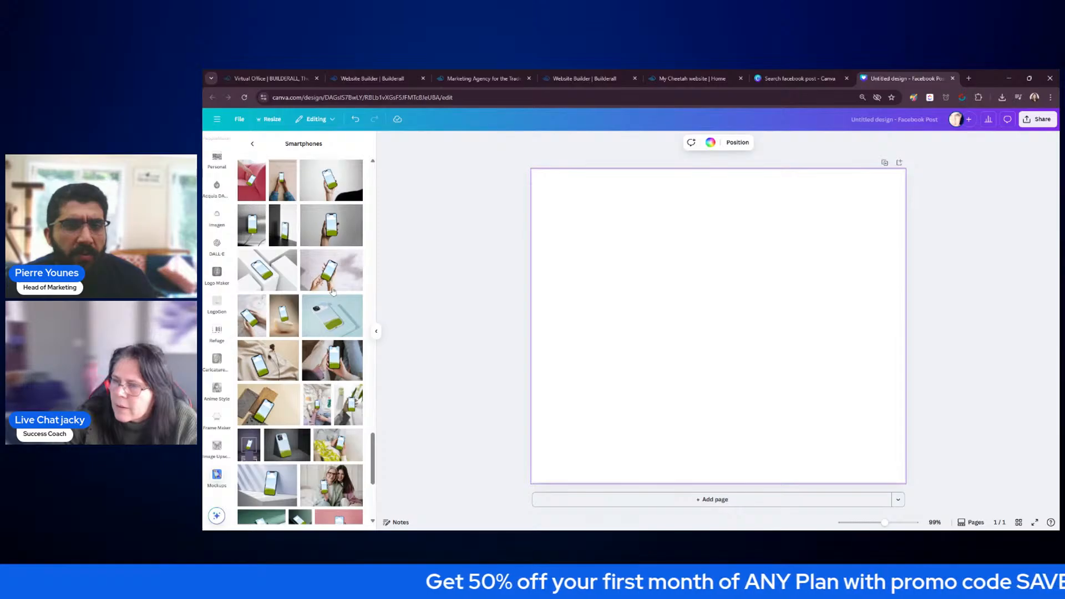
pyautogui.scroll(5, 333, 292)
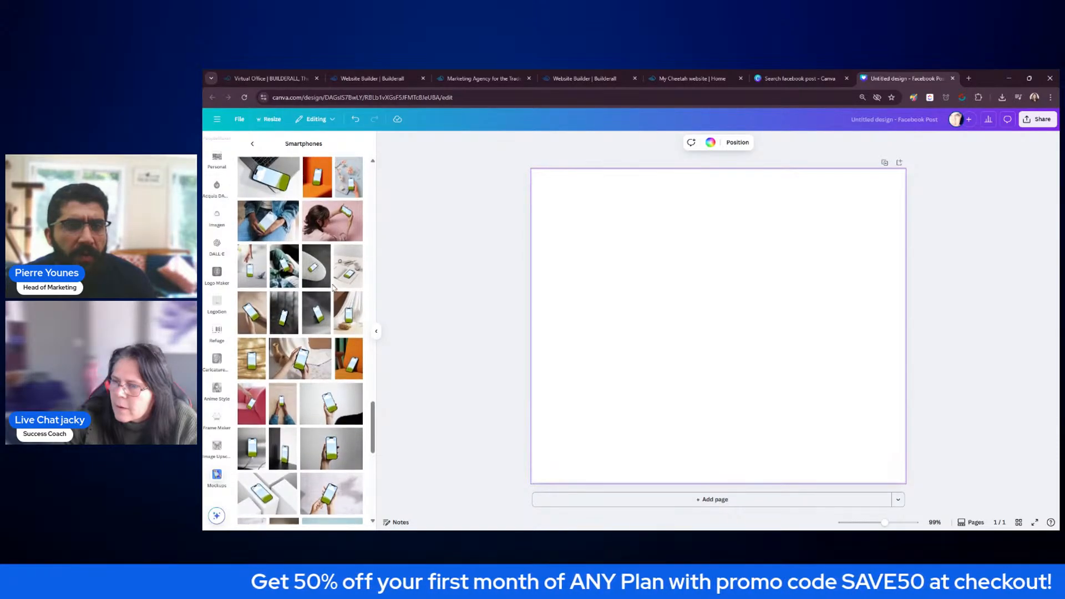
pyautogui.scroll(5, 333, 288)
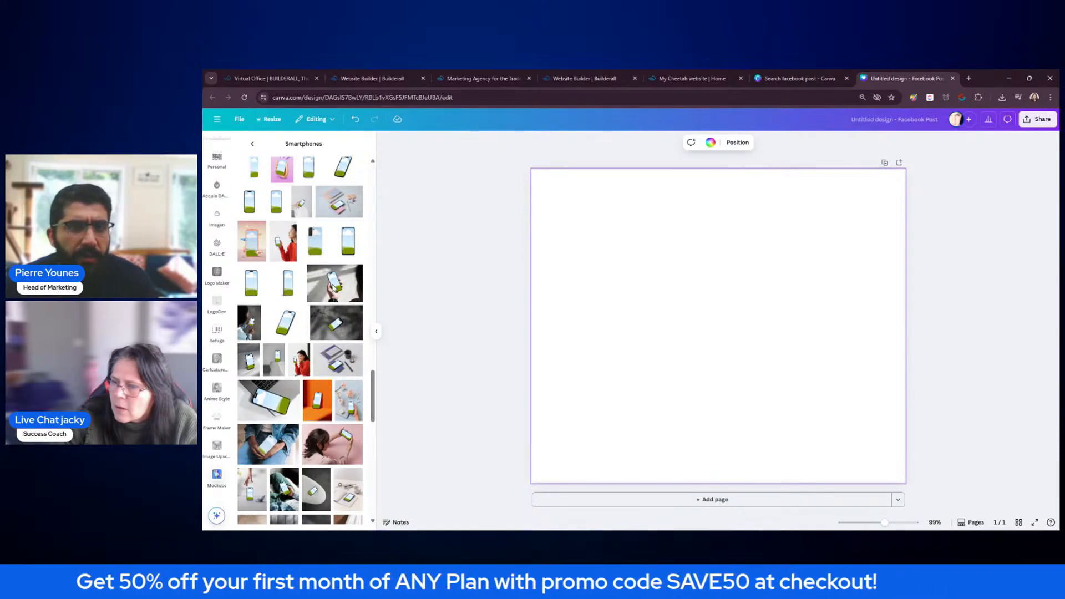
pyautogui.scroll(5, 333, 287)
pyautogui.scroll(15, 333, 288)
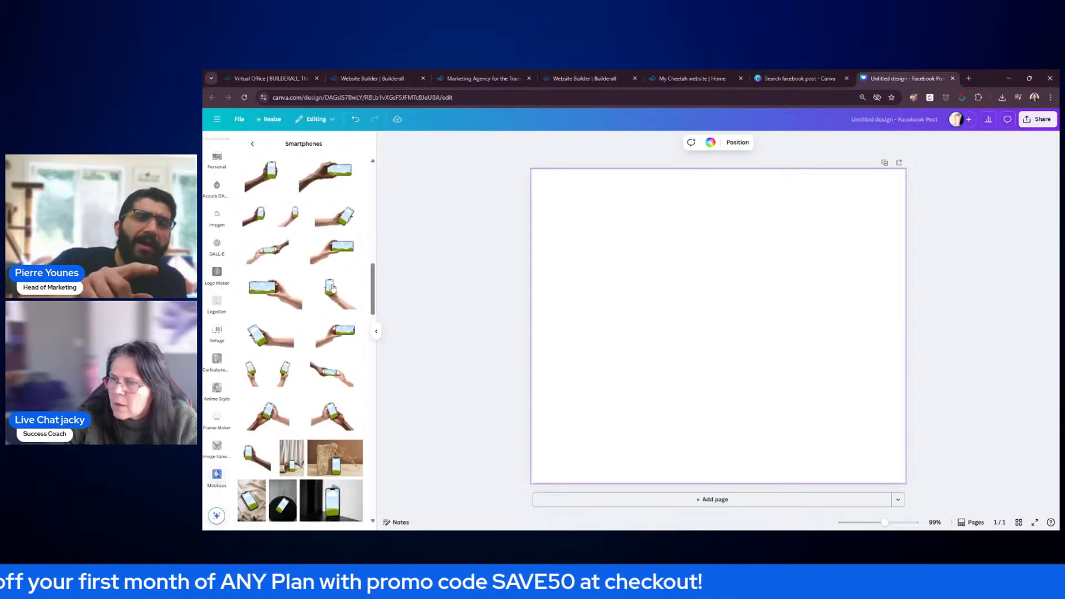
pyautogui.click(253, 145)
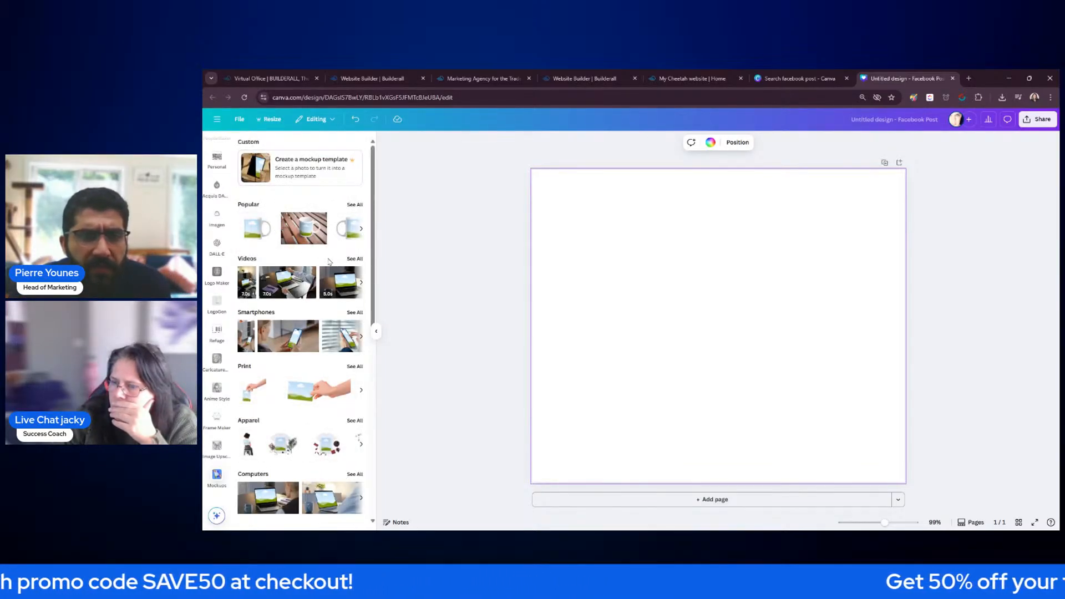
# Examine the full range of Computers mockups for a suitable laptop or desktop template
pyautogui.scroll(-3, 326, 271)
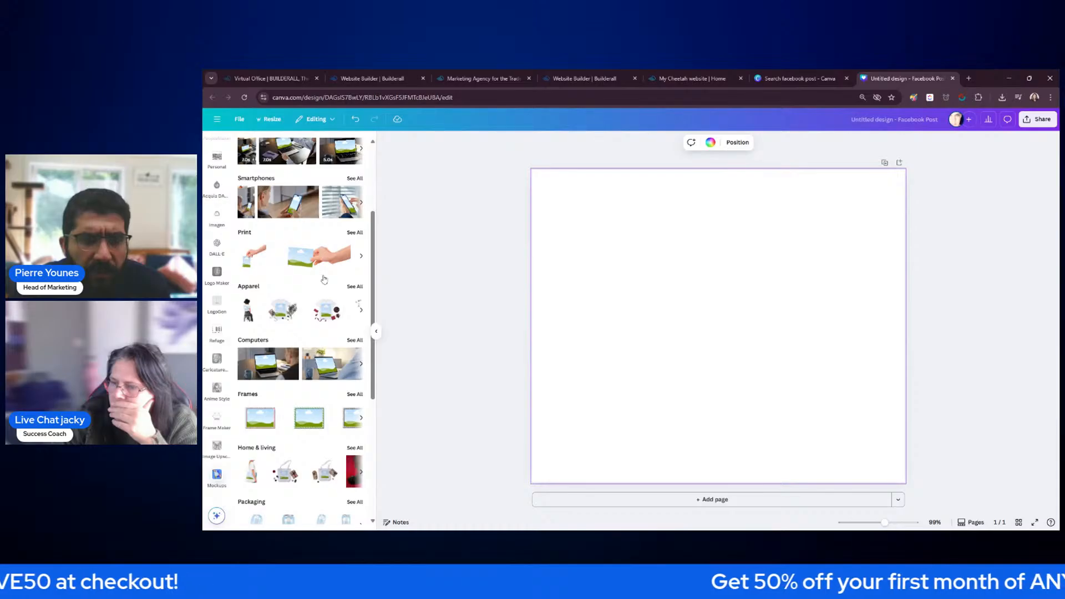
pyautogui.scroll(-1, 324, 279)
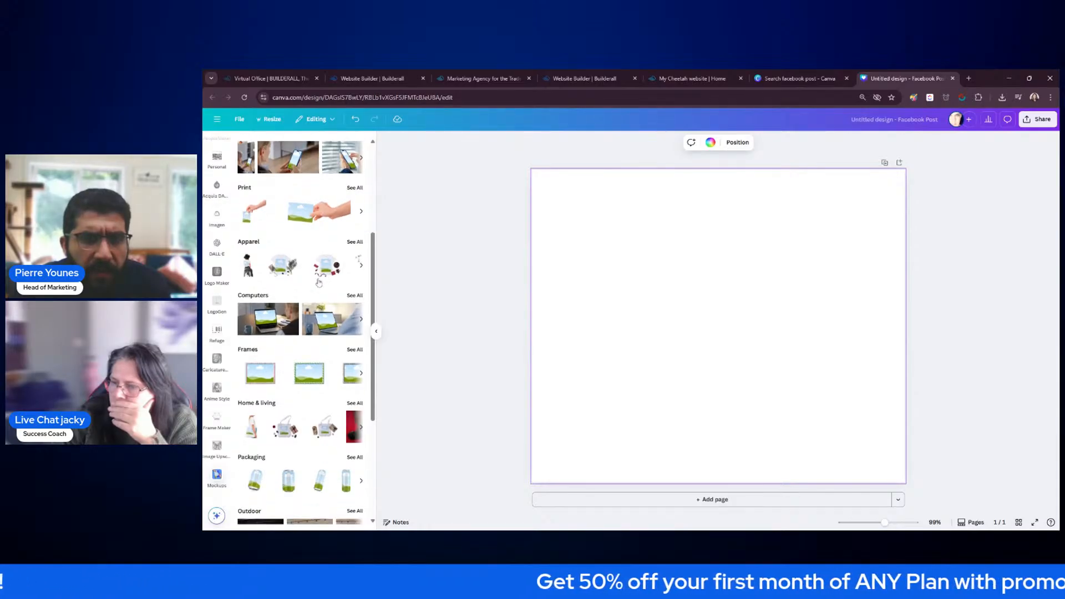
pyautogui.click(351, 298)
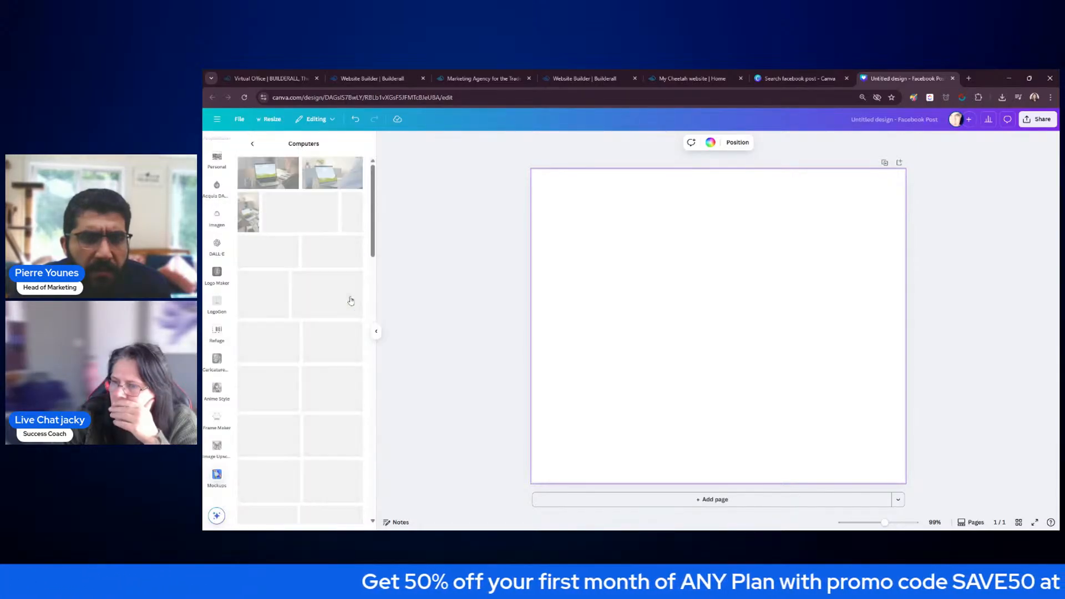
pyautogui.scroll(-3, 331, 262)
pyautogui.scroll(-5, 331, 263)
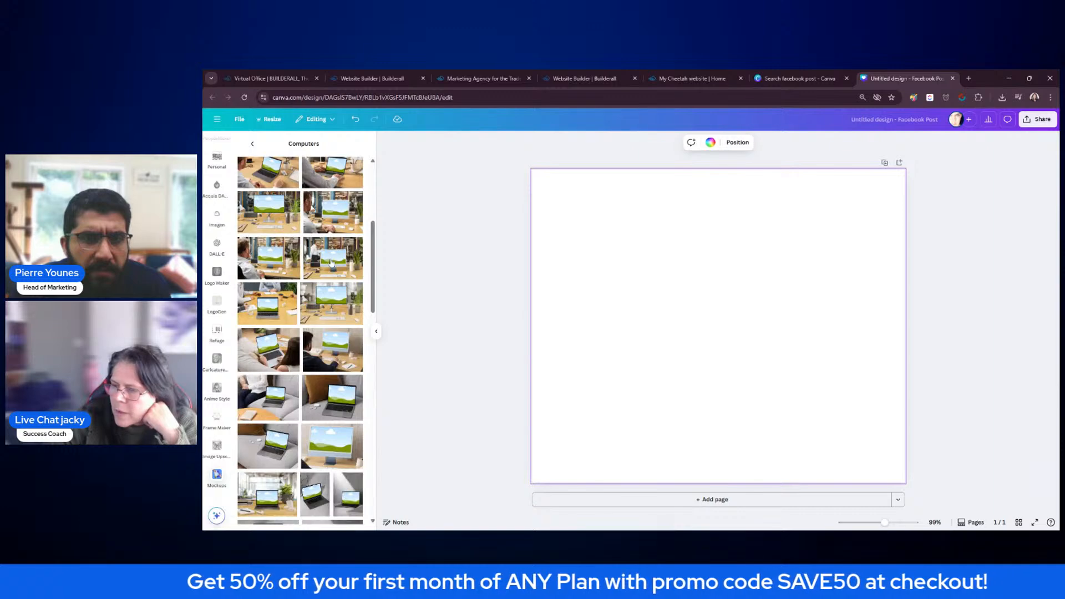
pyautogui.scroll(-5, 331, 263)
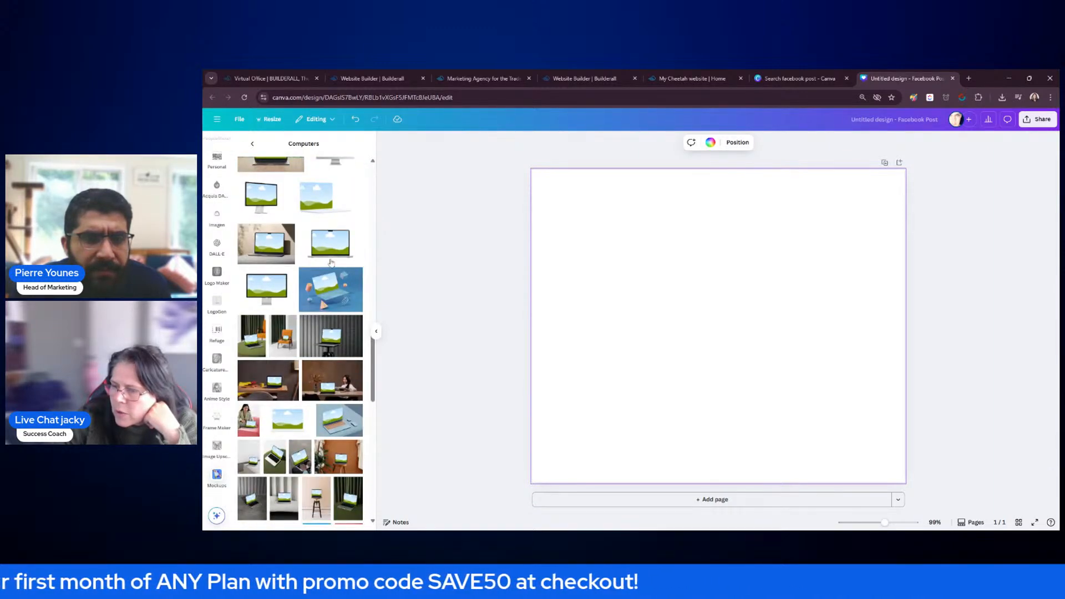
pyautogui.scroll(-6, 331, 263)
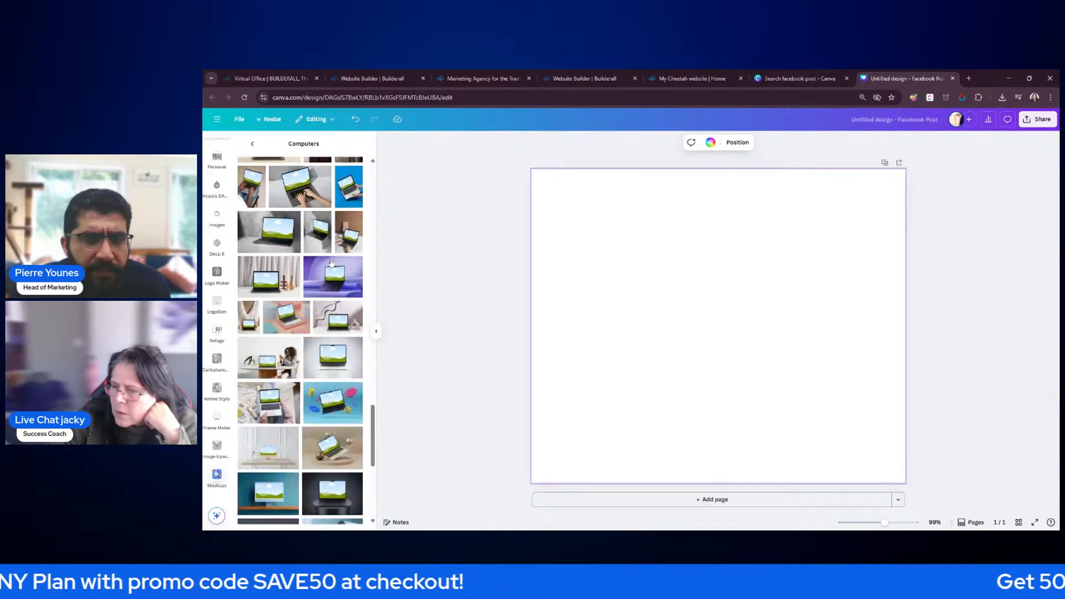
pyautogui.scroll(-5, 331, 263)
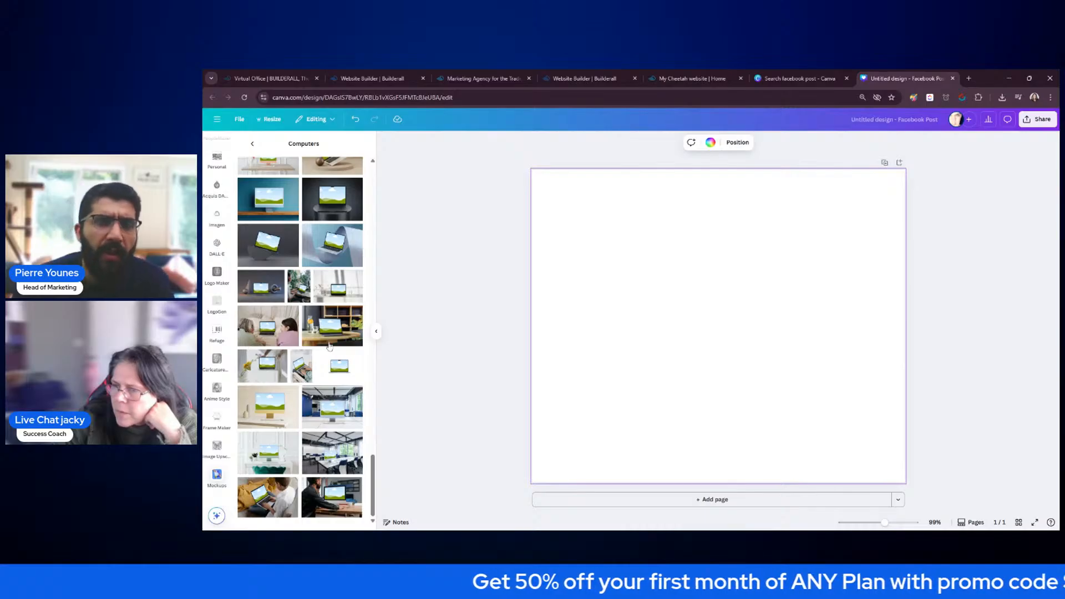
pyautogui.scroll(4, 329, 346)
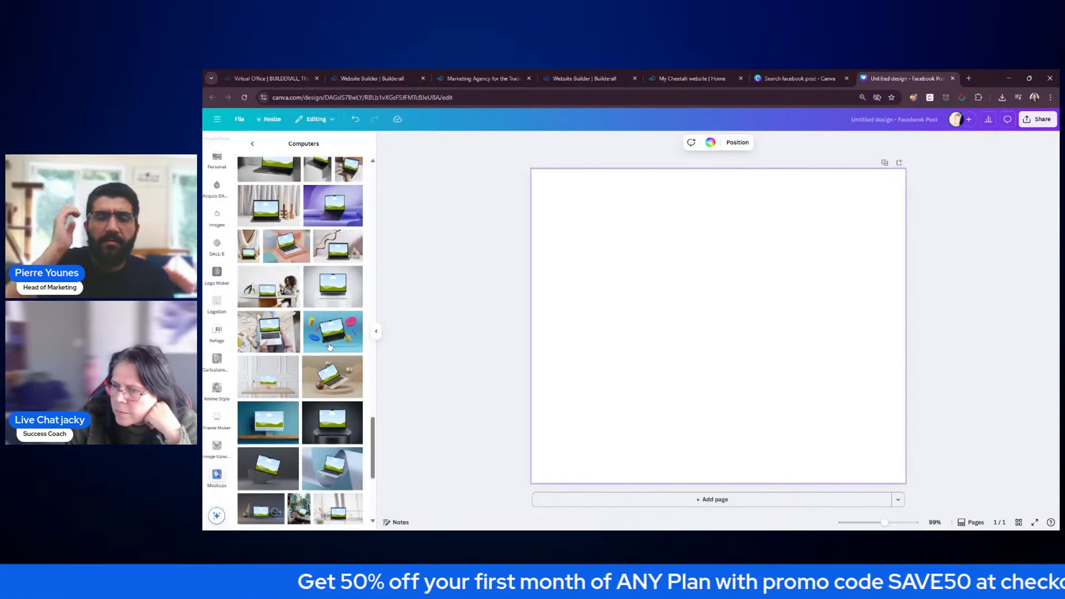
pyautogui.scroll(4, 329, 346)
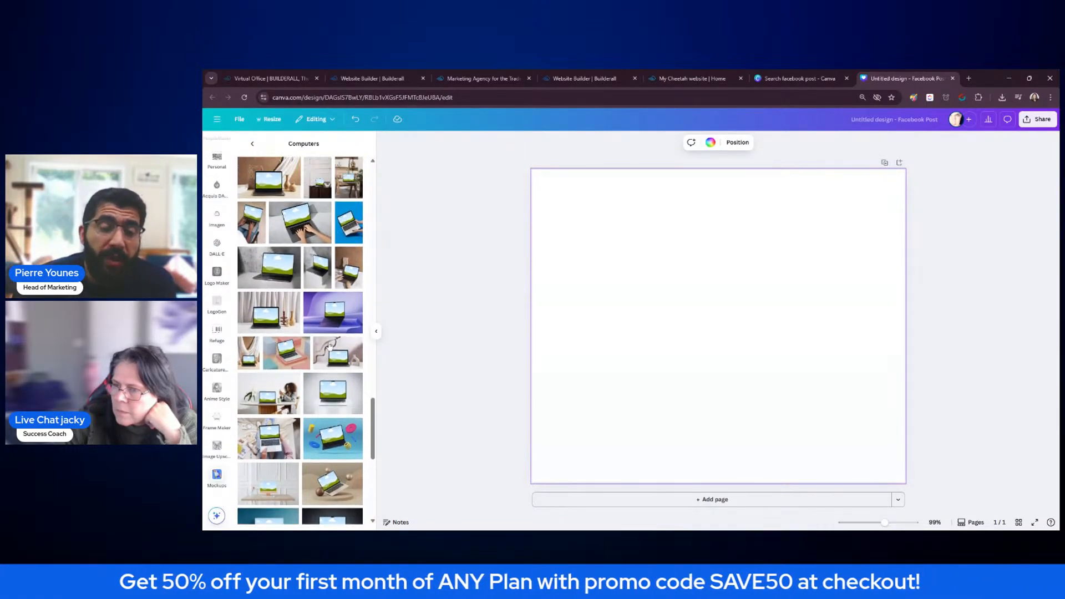
pyautogui.scroll(3, 329, 346)
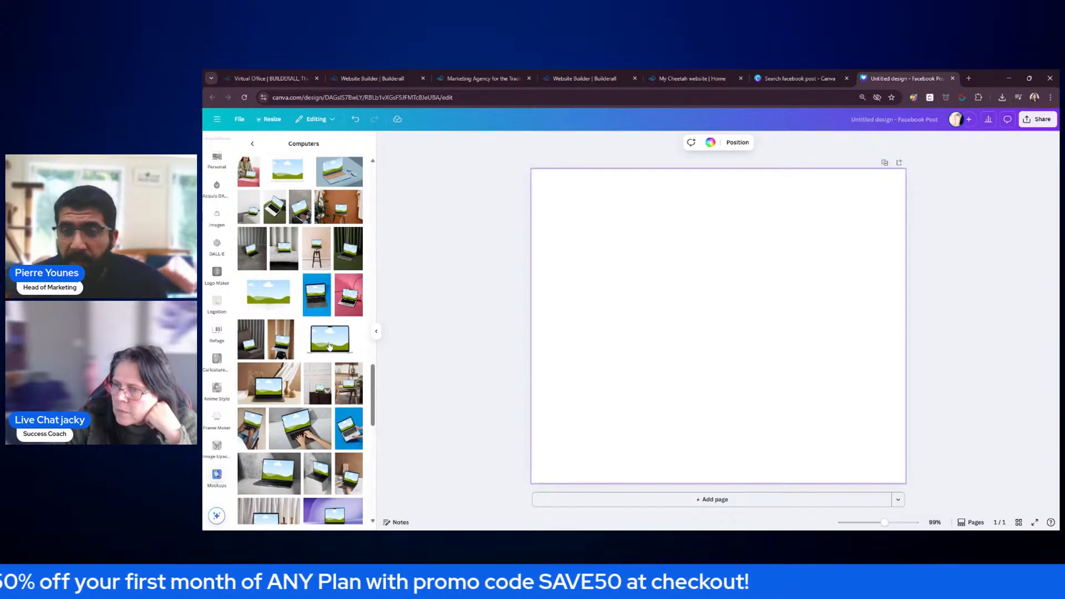
pyautogui.scroll(1, 329, 346)
pyautogui.scroll(1, 330, 346)
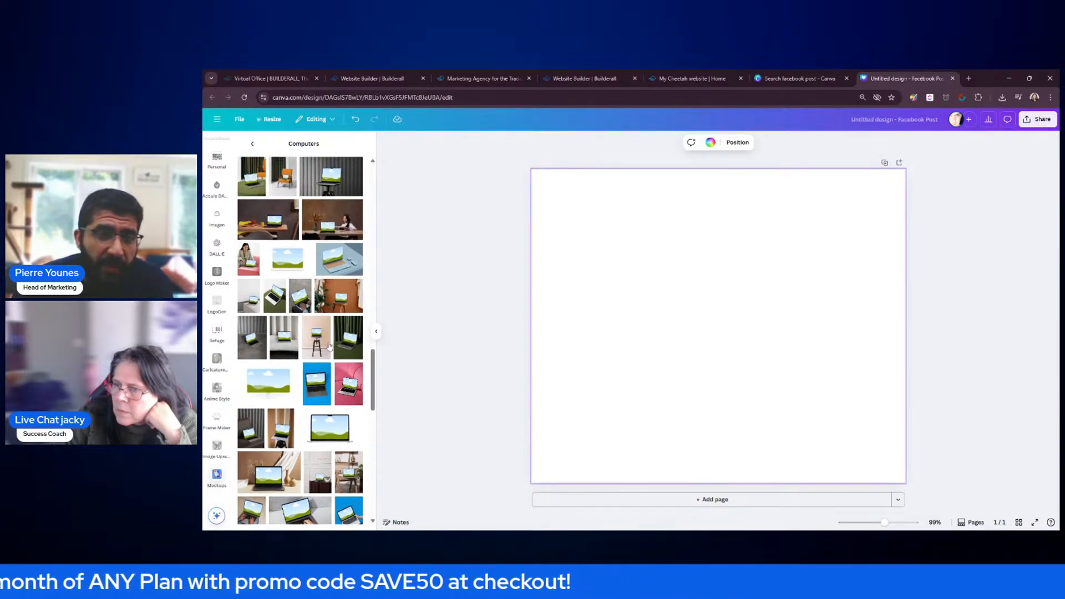
pyautogui.scroll(1, 329, 346)
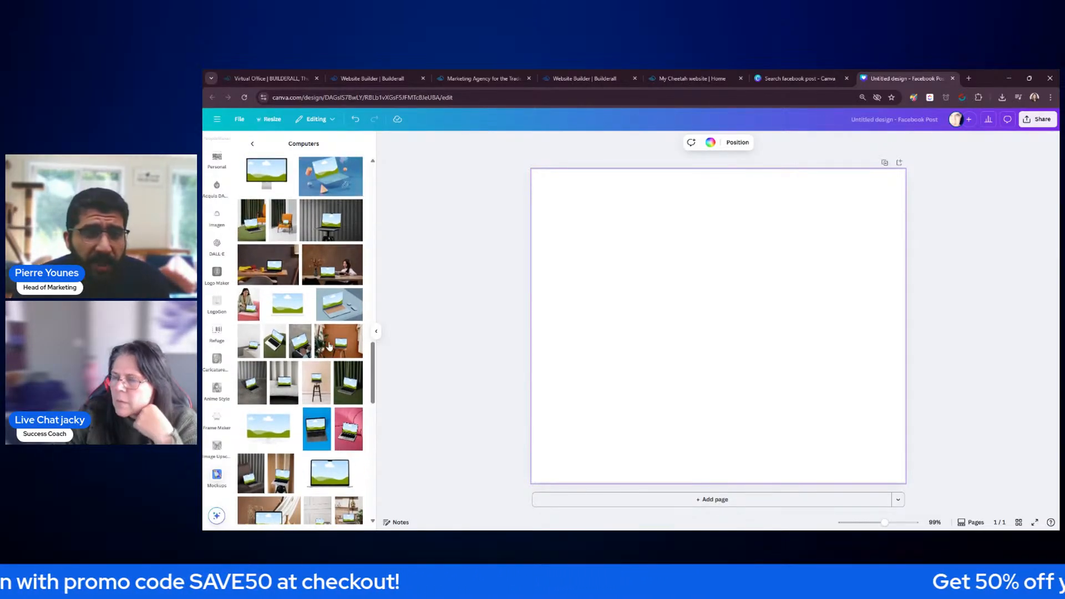
pyautogui.scroll(7, 330, 346)
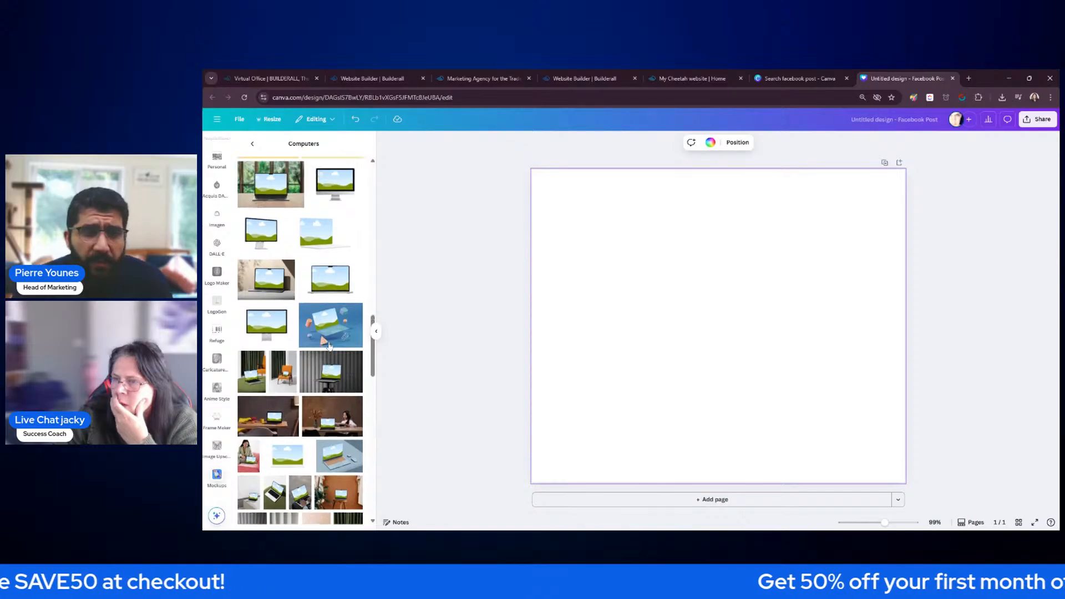
pyautogui.scroll(6, 329, 346)
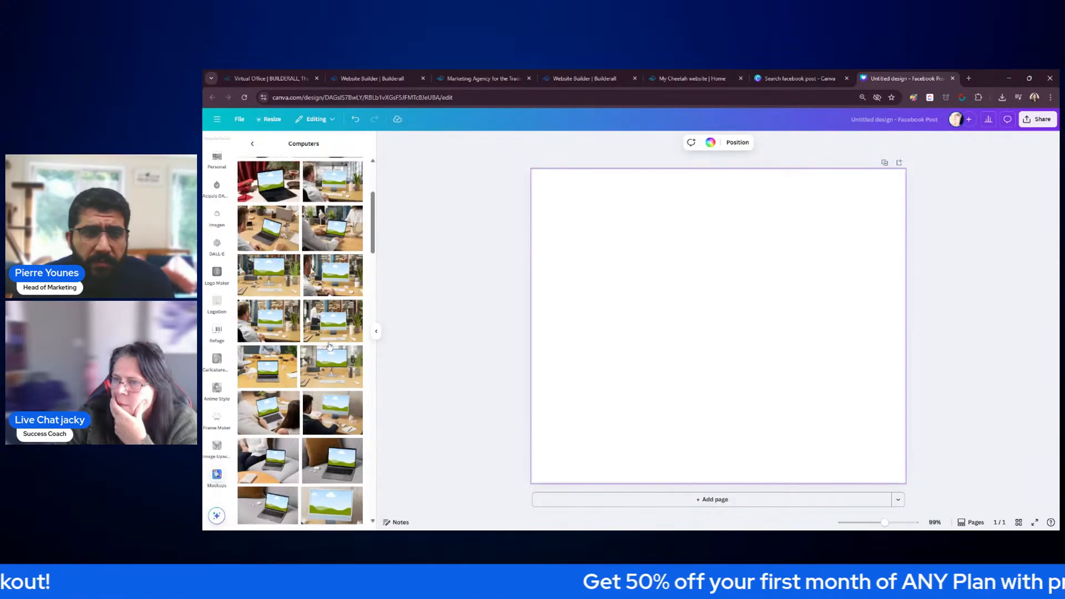
pyautogui.scroll(3, 329, 353)
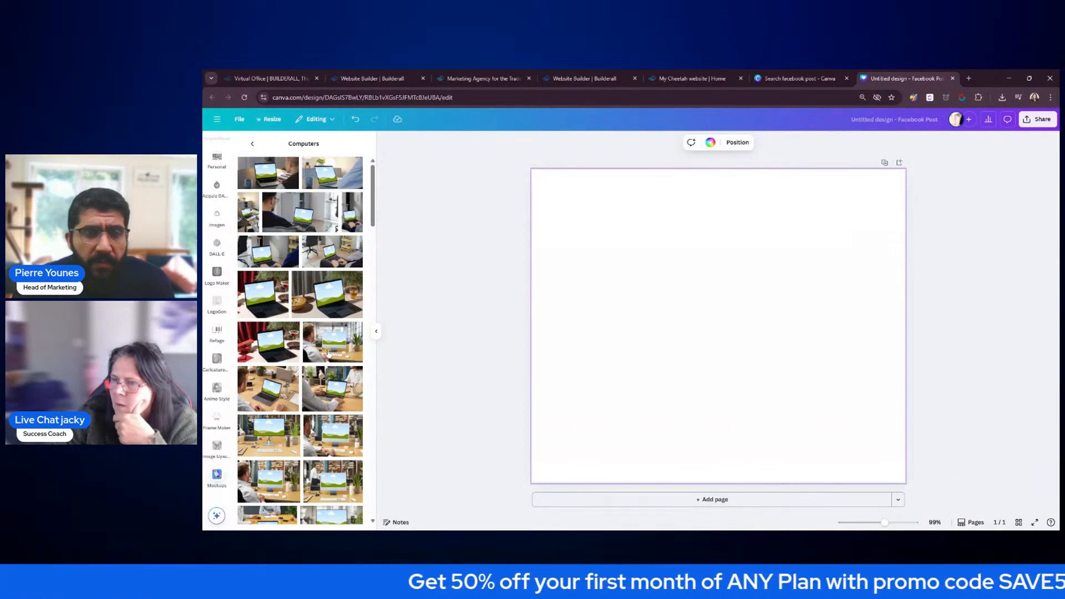
pyautogui.scroll(-3, 328, 353)
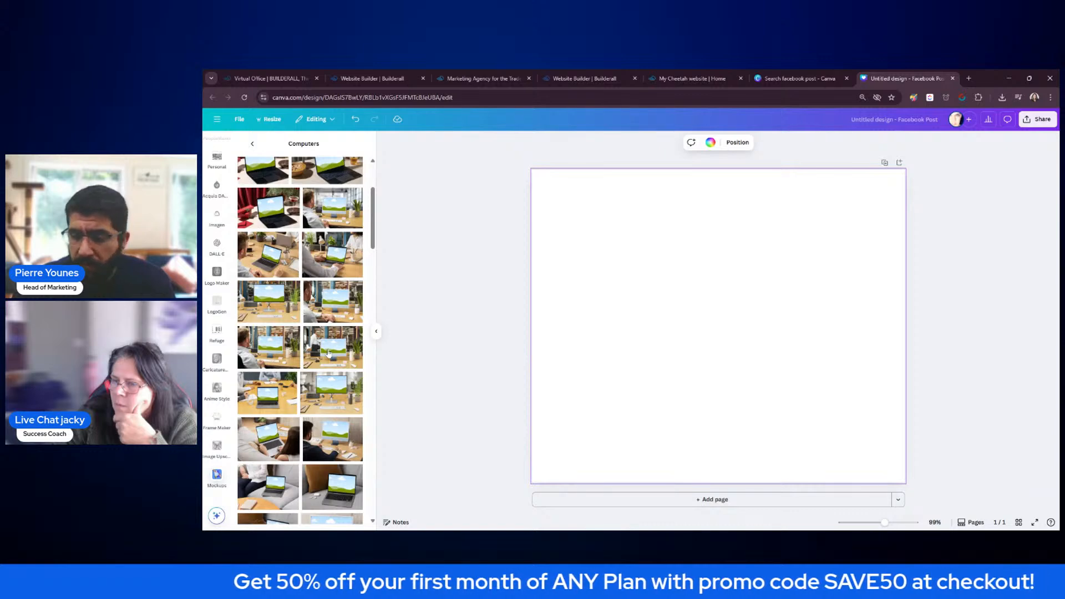
pyautogui.scroll(-3, 329, 361)
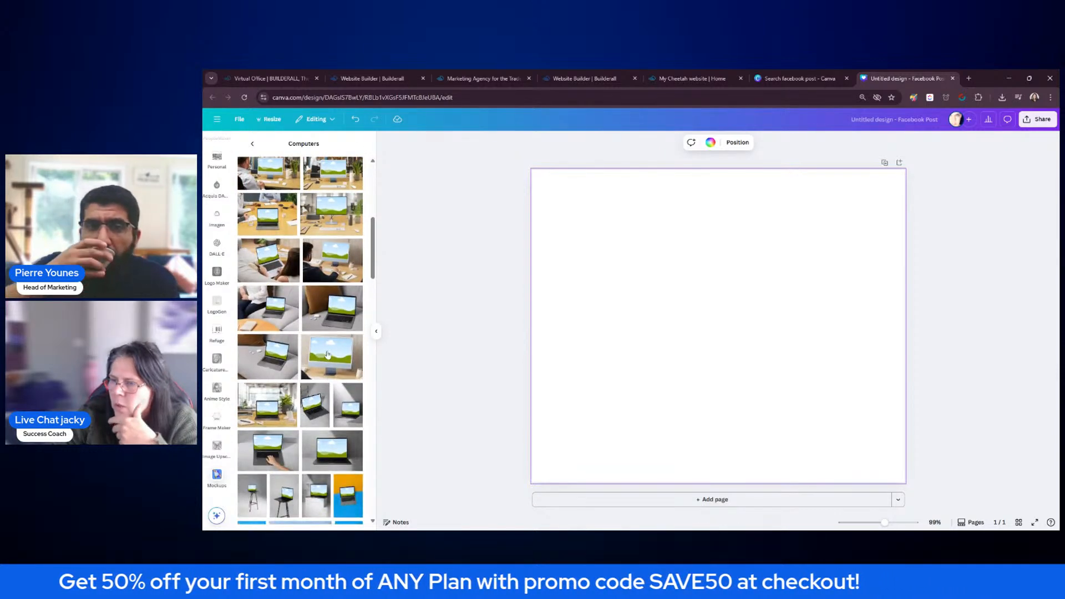
pyautogui.scroll(-3, 277, 365)
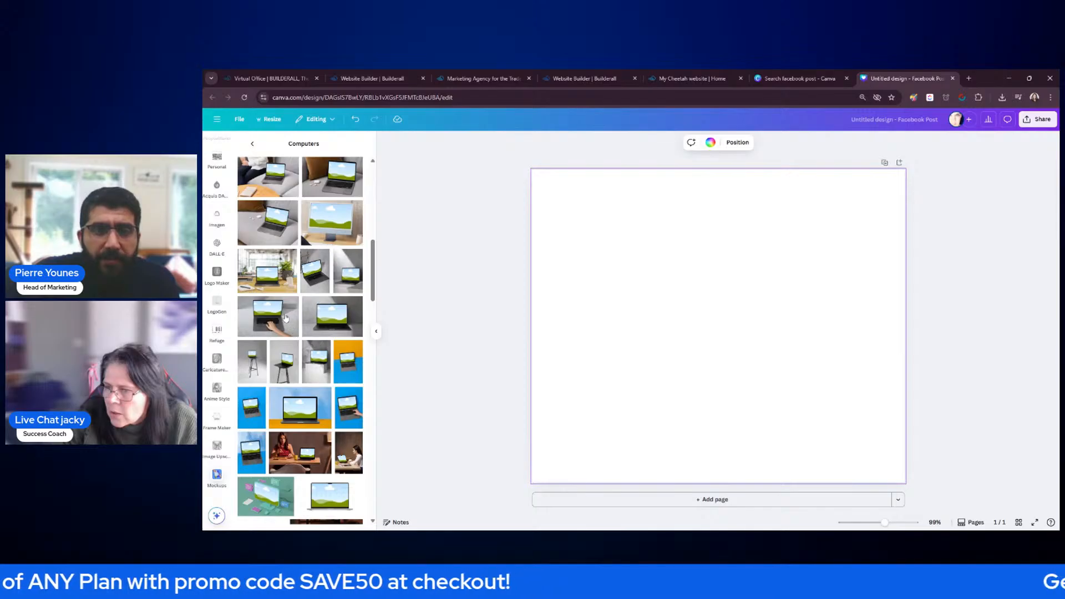
# Insert the laptop mockup with the grey concrete background, enlarge it to cover the whole page, and centre the laptop
pyautogui.click(335, 317)
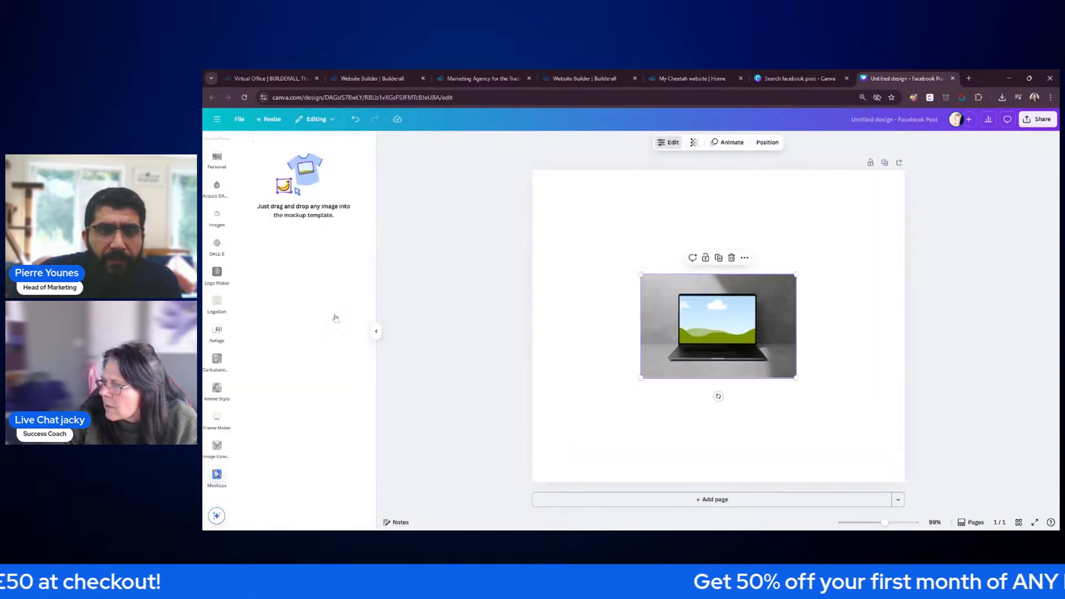
pyautogui.moveTo(641, 275); pyautogui.dragTo(536, 204)
pyautogui.moveTo(797, 378); pyautogui.dragTo(832, 402)
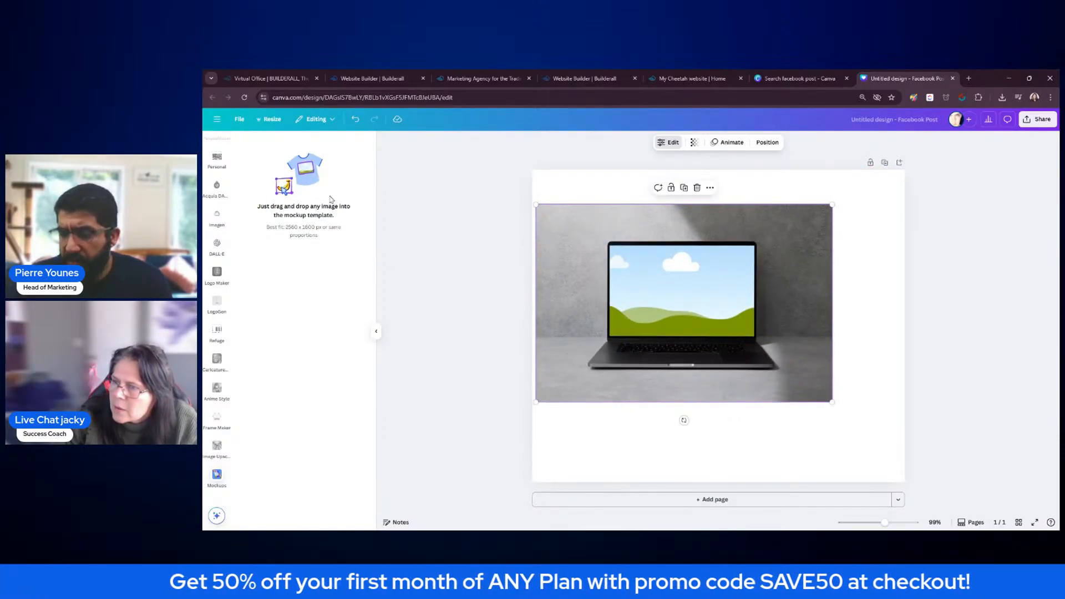
pyautogui.moveTo(832, 204); pyautogui.dragTo(906, 181)
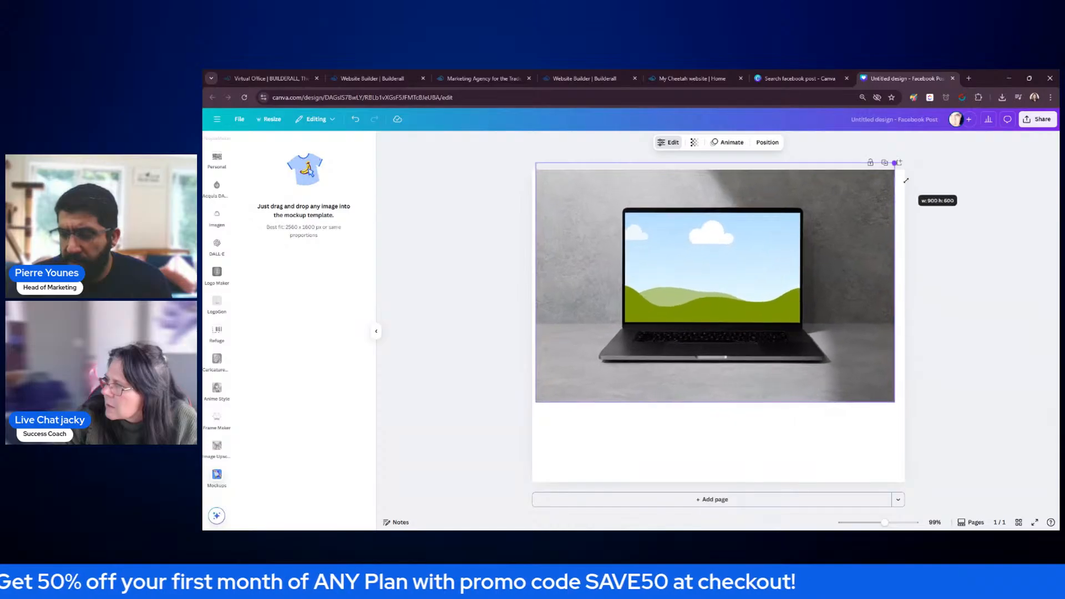
pyautogui.moveTo(895, 402); pyautogui.dragTo(1015, 482)
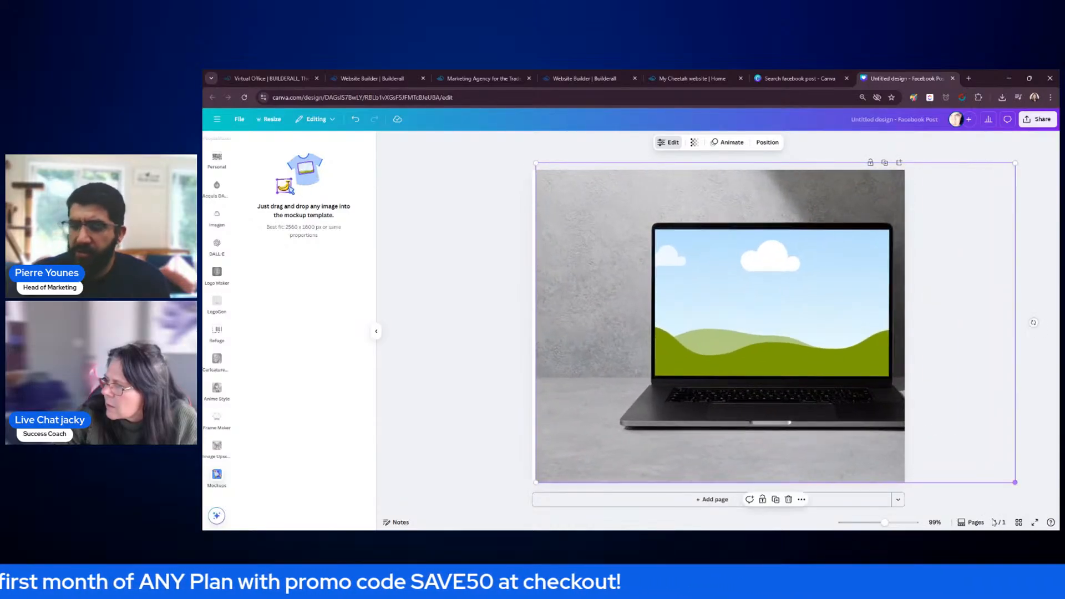
pyautogui.moveTo(786, 428); pyautogui.dragTo(730, 428)
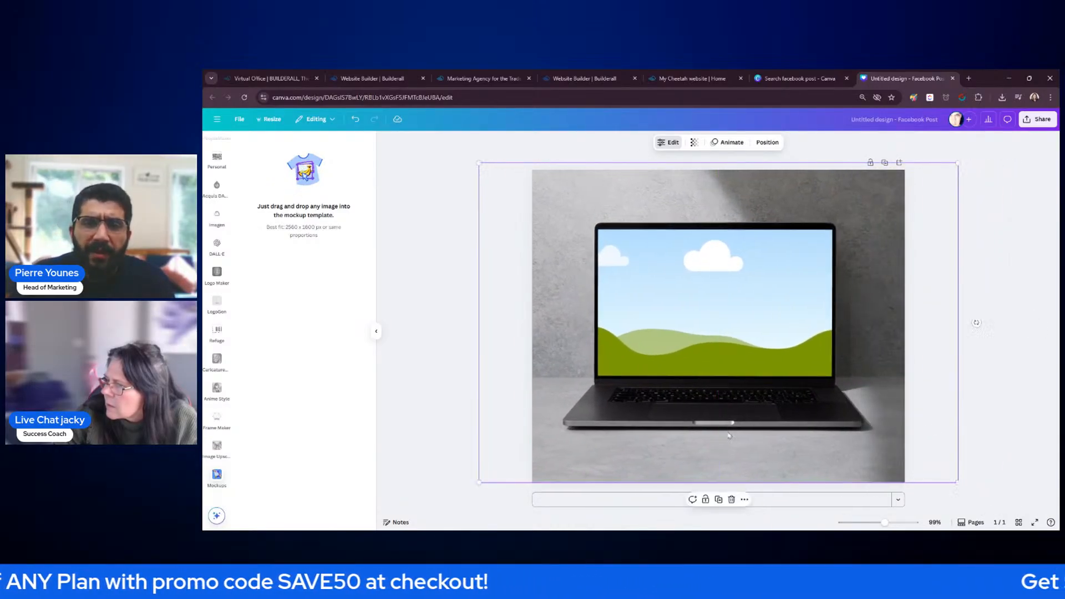
pyautogui.click(406, 273)
# Place the uploaded "Stay Ahead of the Electrical Trade" website screenshot onto the laptop mockup's screen
pyautogui.scroll(5, 208, 178)
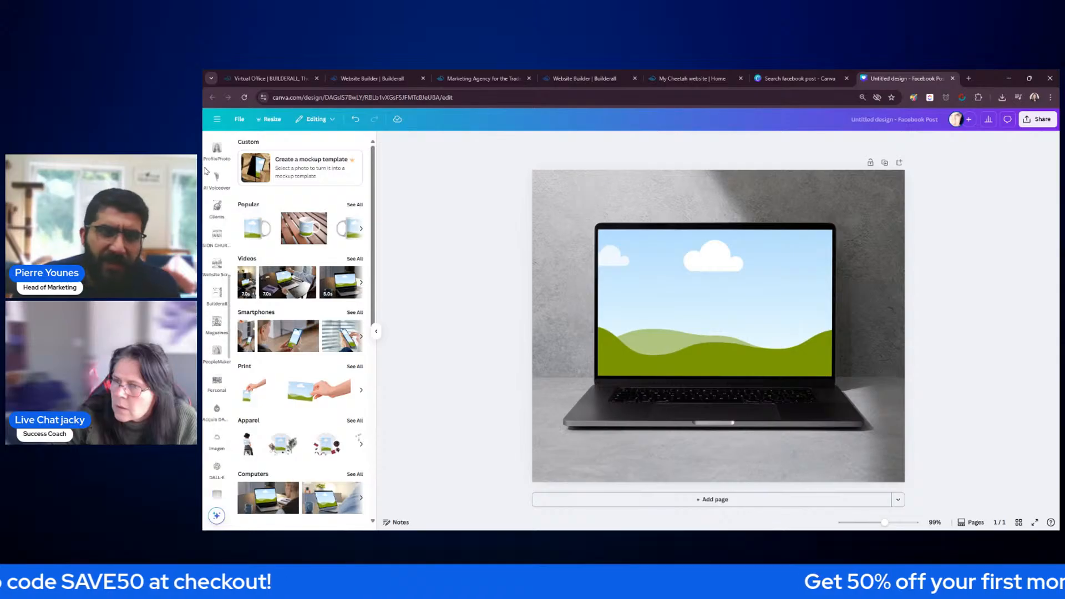
pyautogui.scroll(5, 216, 185)
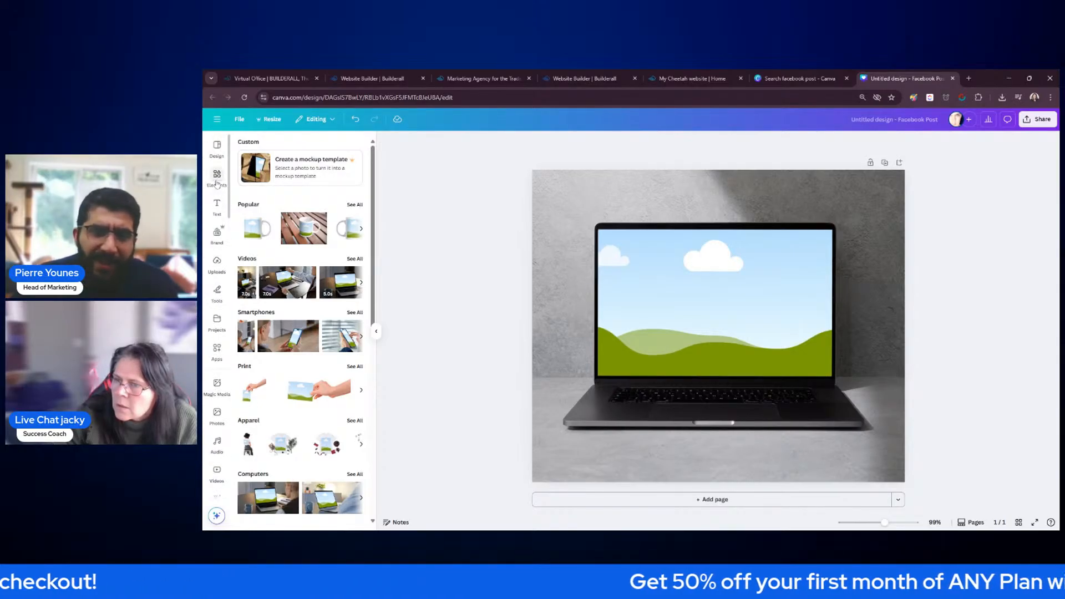
pyautogui.click(219, 265)
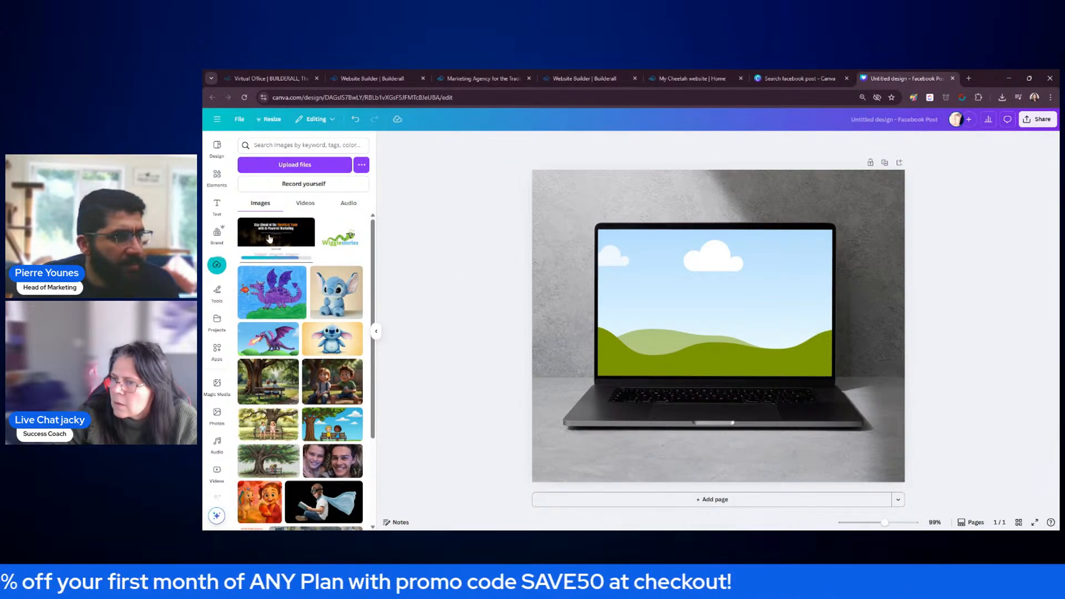
pyautogui.click(269, 239)
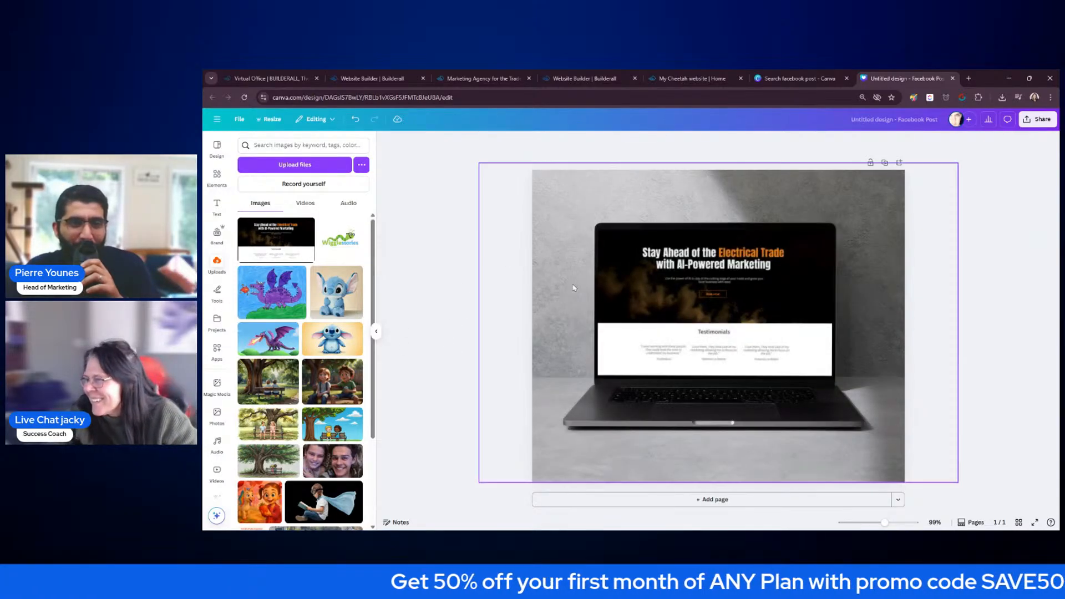
pyautogui.click(670, 282)
pyautogui.click(966, 263)
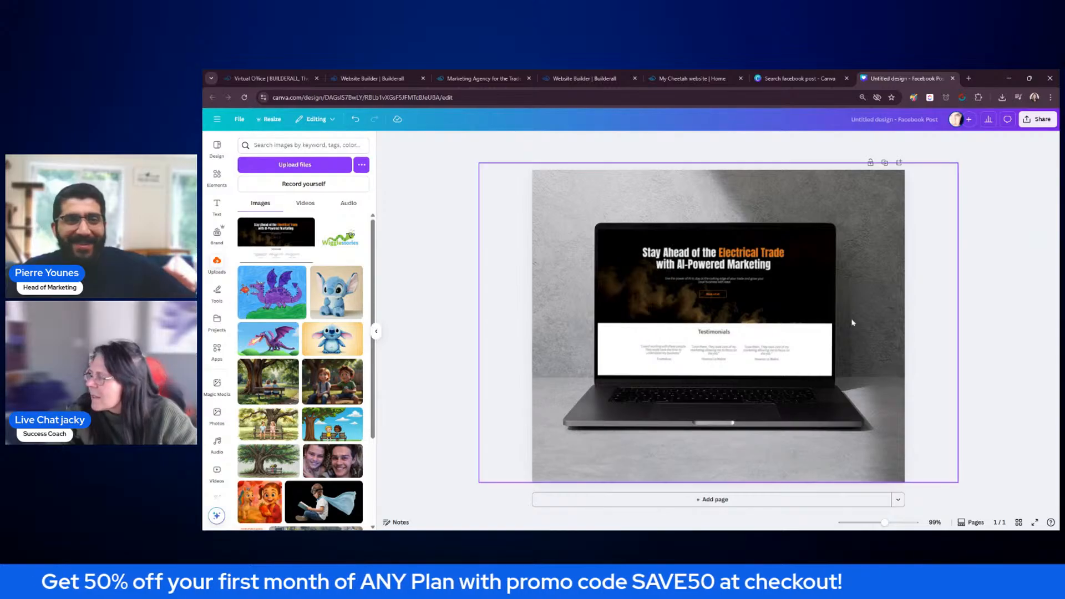
# Try to download the laptop mockup design as a JPG with reduced quality
pyautogui.click(1036, 119)
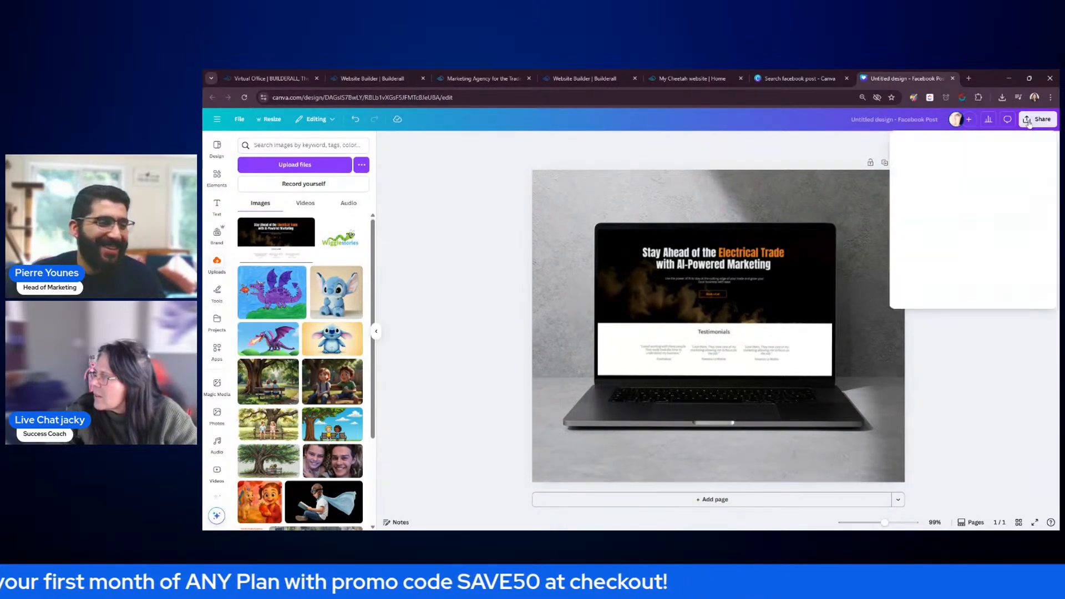
pyautogui.click(916, 286)
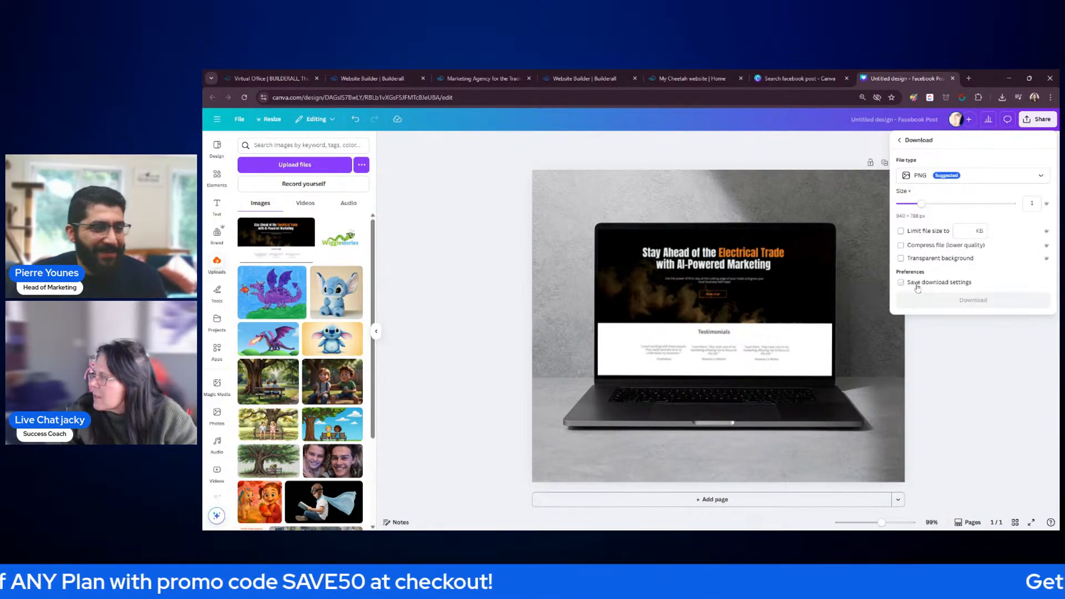
pyautogui.click(952, 181)
pyautogui.click(965, 200)
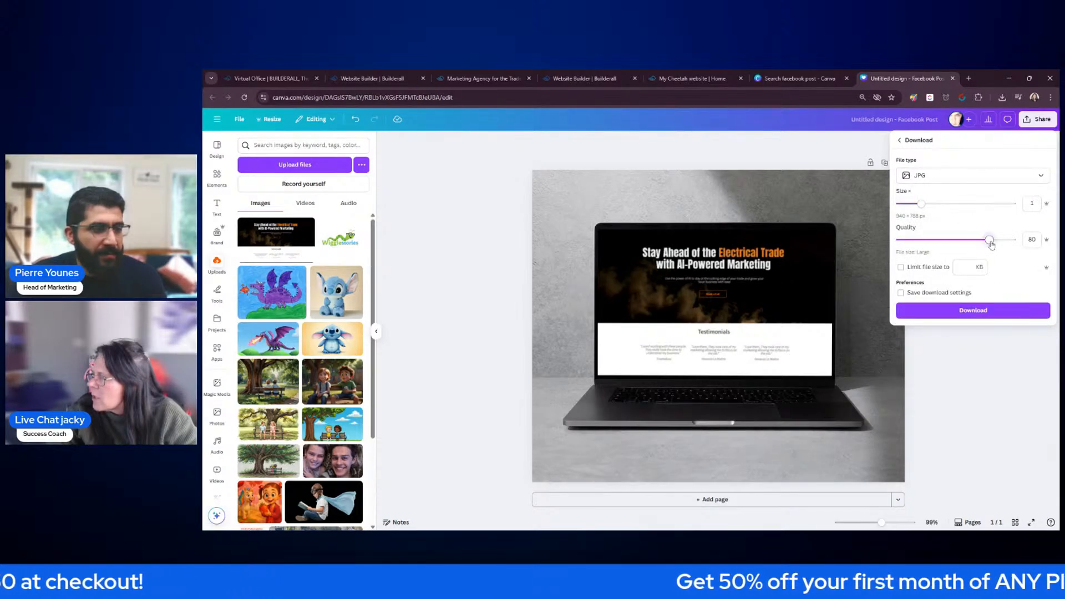
pyautogui.moveTo(991, 241); pyautogui.dragTo(941, 249)
pyautogui.click(974, 311)
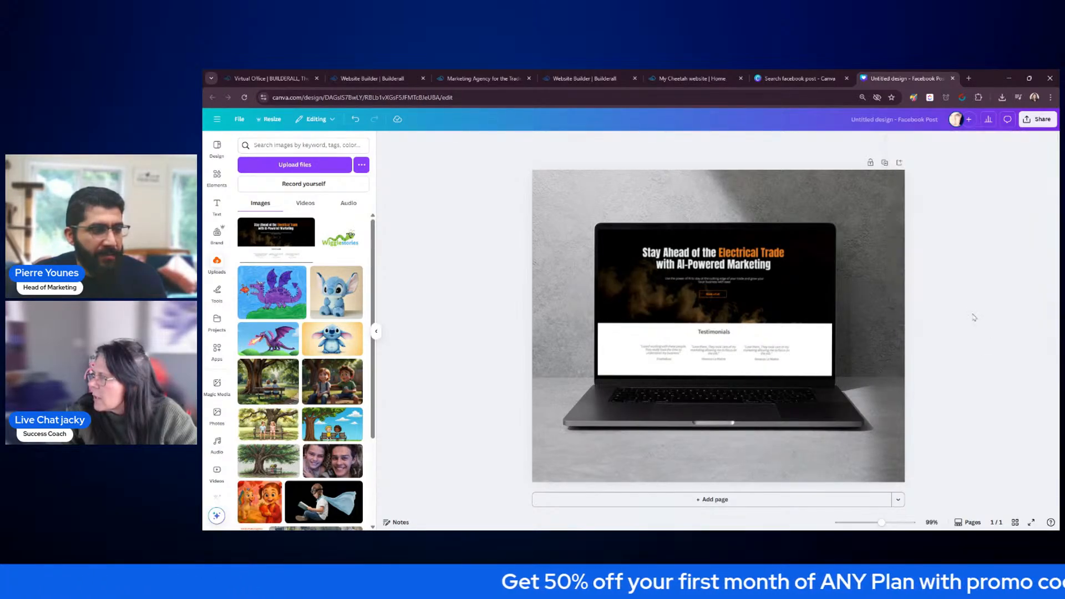
# Download the laptop mockup design as a JPG with the quality set to 27
pyautogui.click(1039, 120)
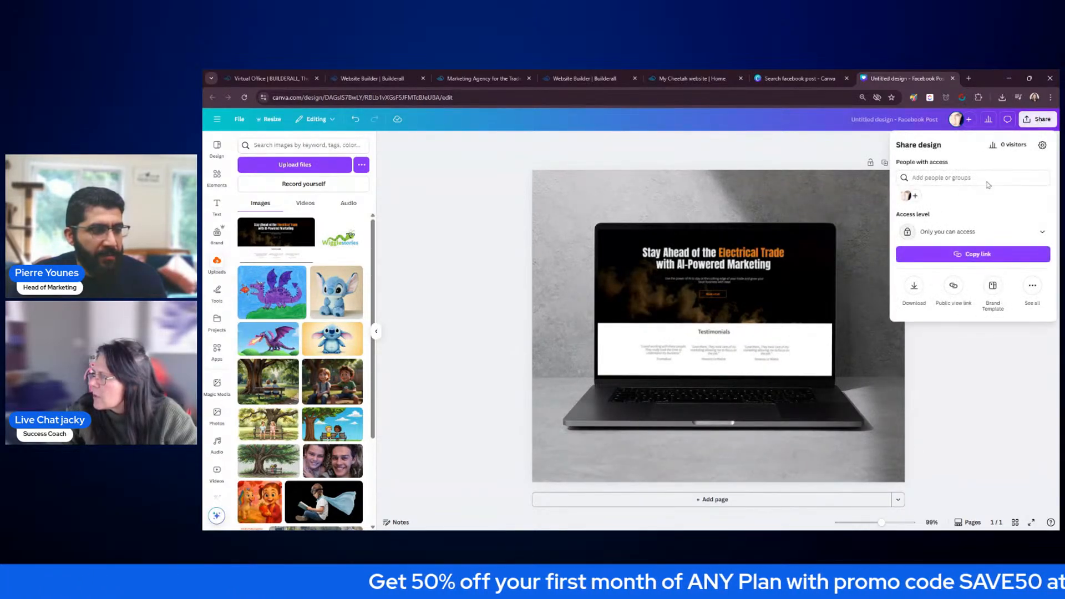
pyautogui.click(941, 220)
pyautogui.click(951, 179)
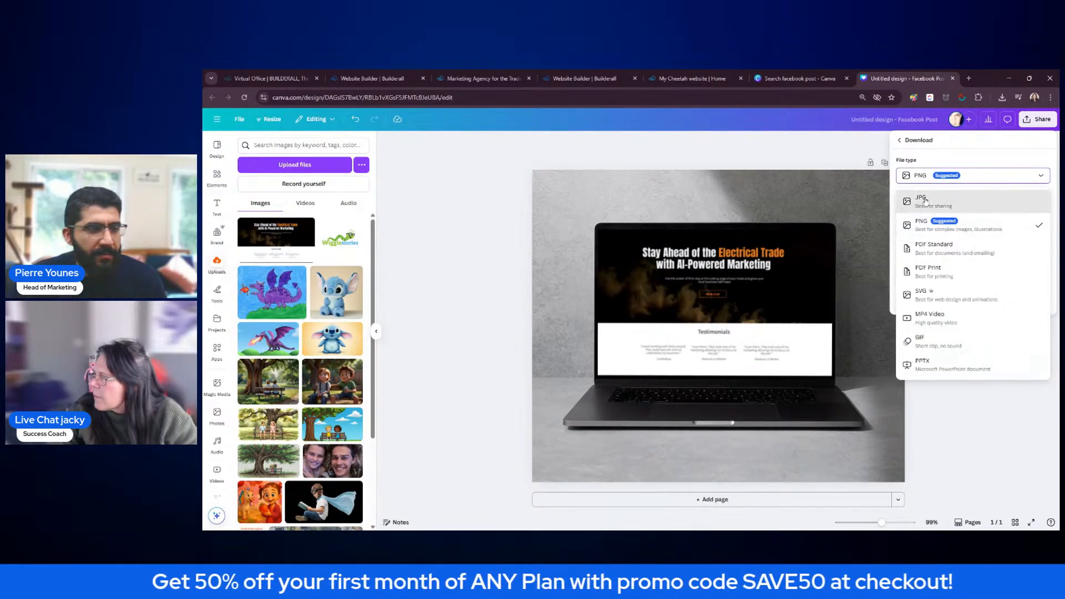
pyautogui.click(950, 258)
pyautogui.moveTo(988, 244); pyautogui.dragTo(933, 250)
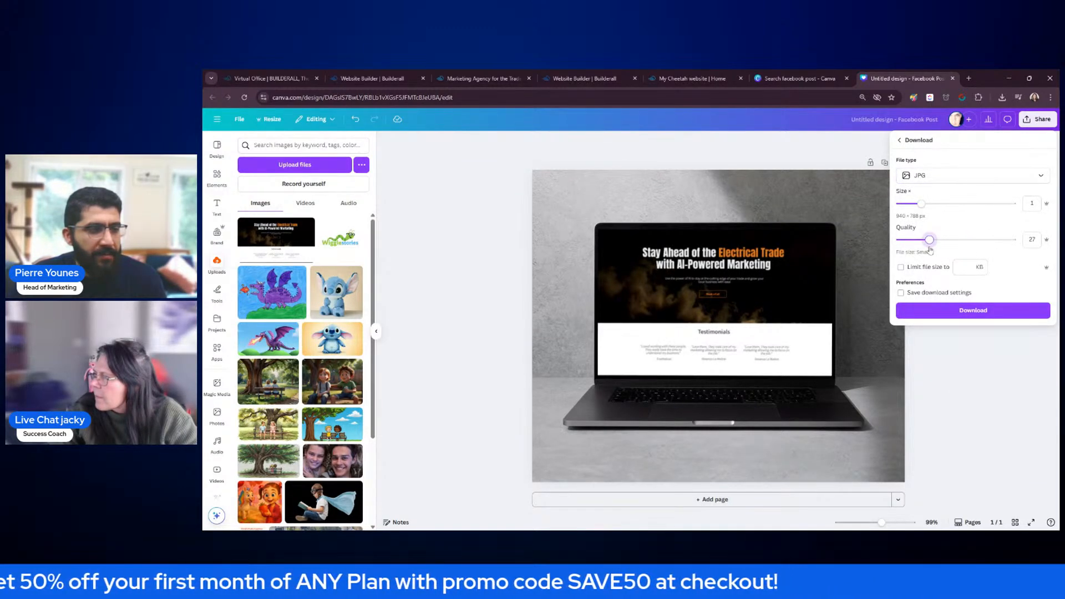
pyautogui.click(960, 314)
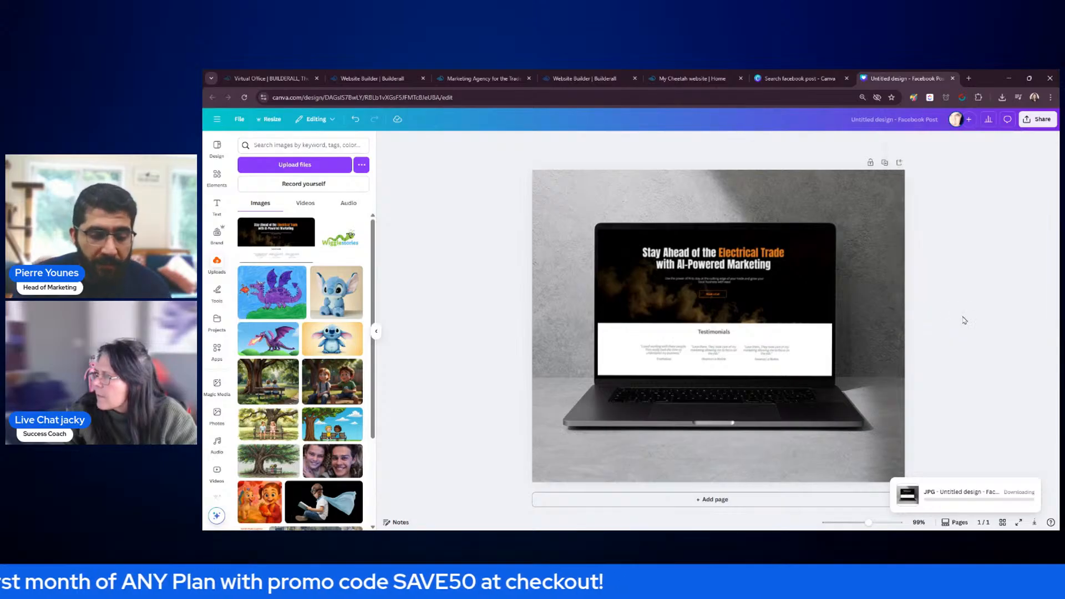
# Review the Let's Talk and Team sections on the published agency website, and close that page
pyautogui.click(456, 79)
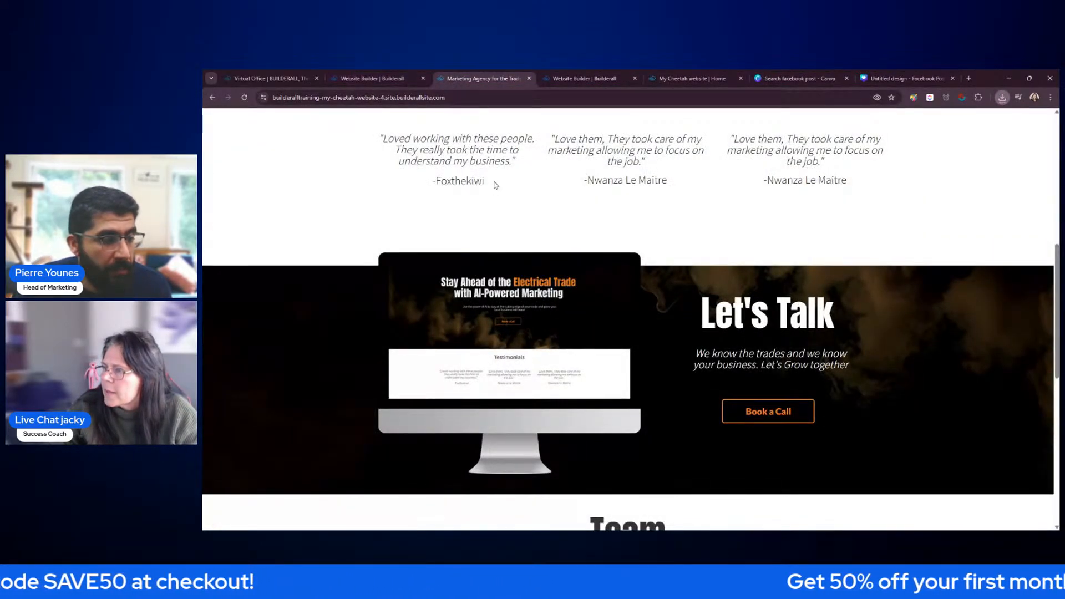
pyautogui.scroll(-3, 493, 192)
pyautogui.scroll(-2, 493, 192)
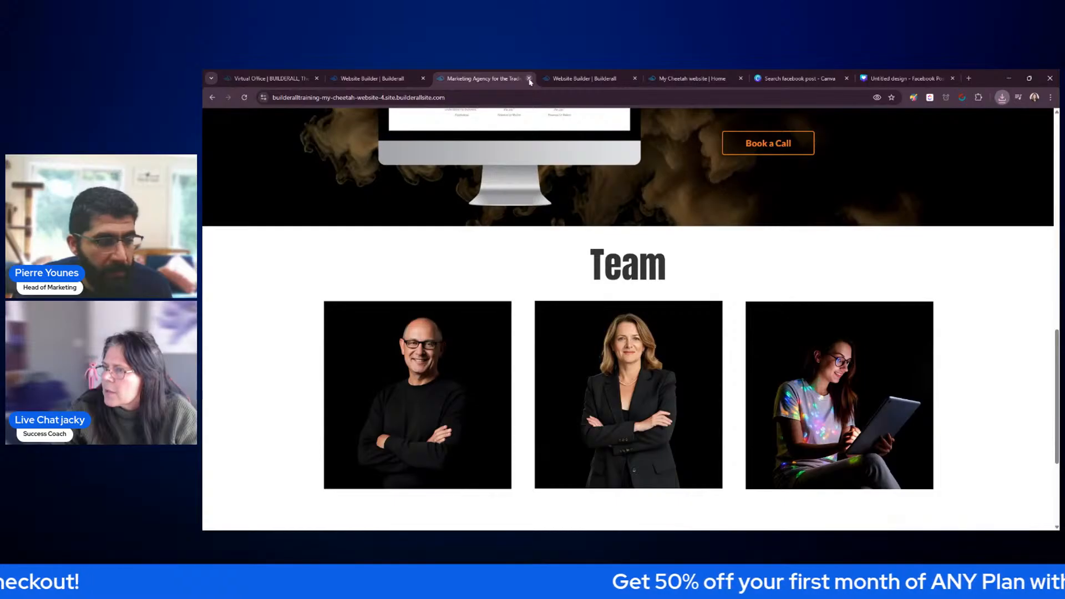
pyautogui.click(530, 82)
# Open the Box hover settings for the sunset image in the Client Services banner, keeping the image unobstructed
pyautogui.click(561, 306)
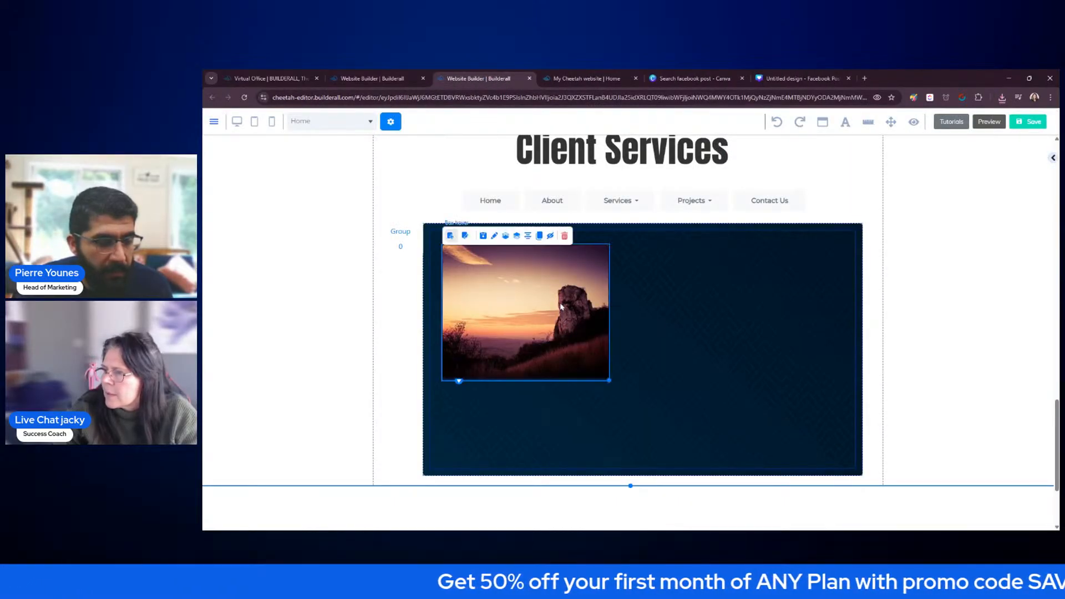
pyautogui.doubleClick(562, 307)
pyautogui.moveTo(677, 261); pyautogui.dragTo(763, 215)
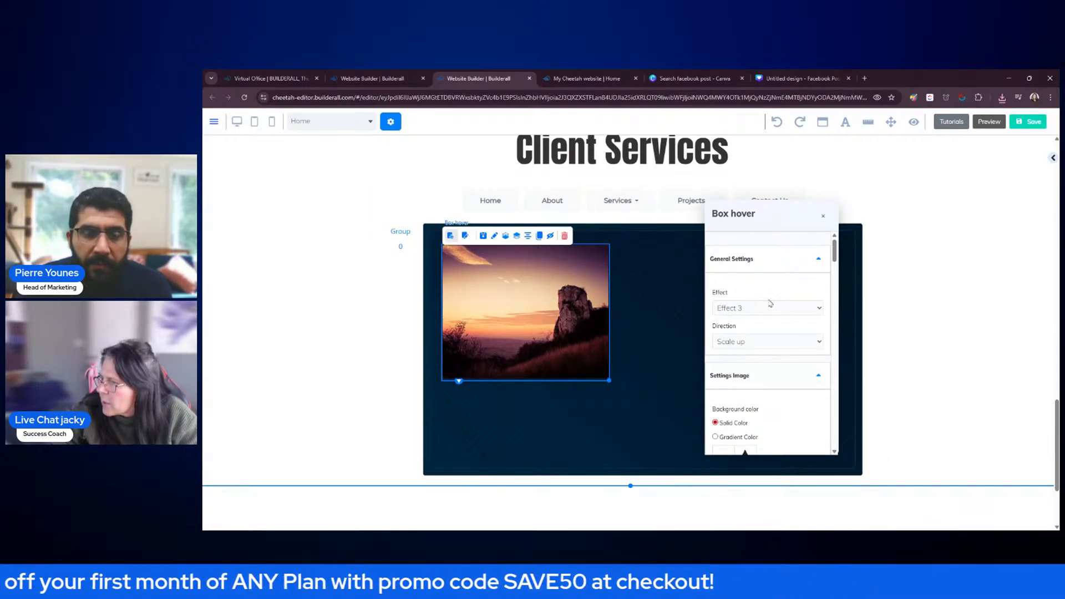
# Upload "Untitled design.jpg" to the All folder and use it as the Box hover image, replacing the sunset picture
pyautogui.moveTo(836, 254)
pyautogui.mouseDown()
pyautogui.moveTo(852, 324)
pyautogui.moveTo(840, 267)
pyautogui.mouseUp()
pyautogui.click(753, 377)
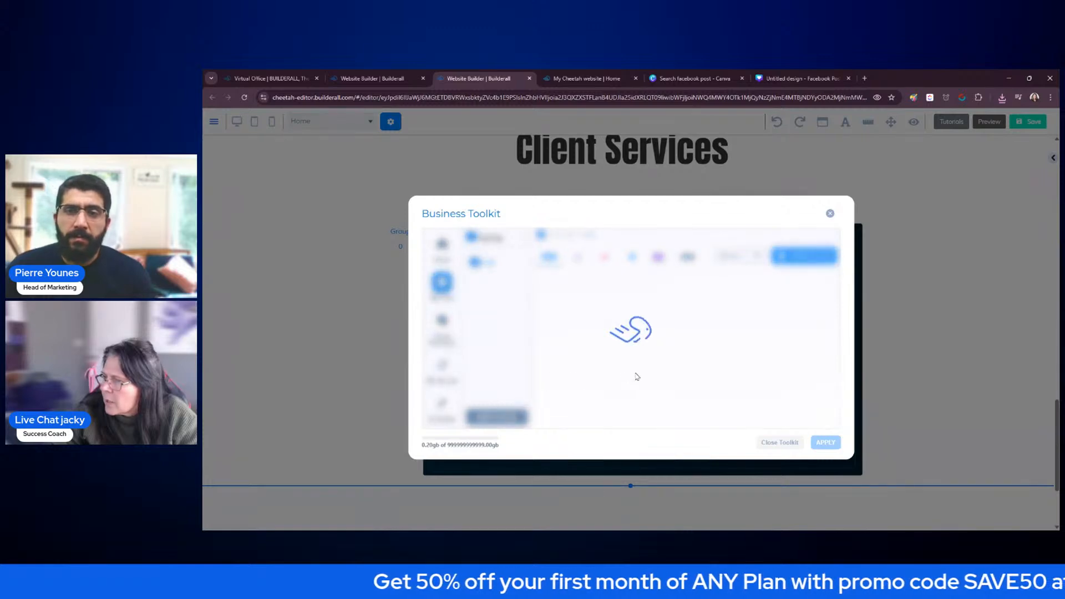
pyautogui.click(624, 287)
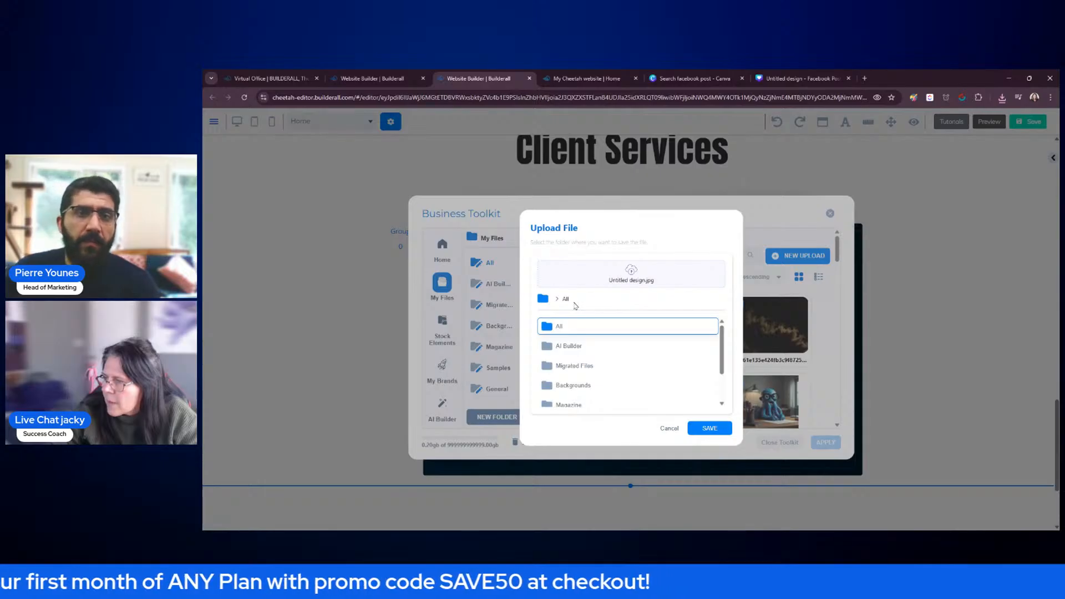
pyautogui.click(706, 428)
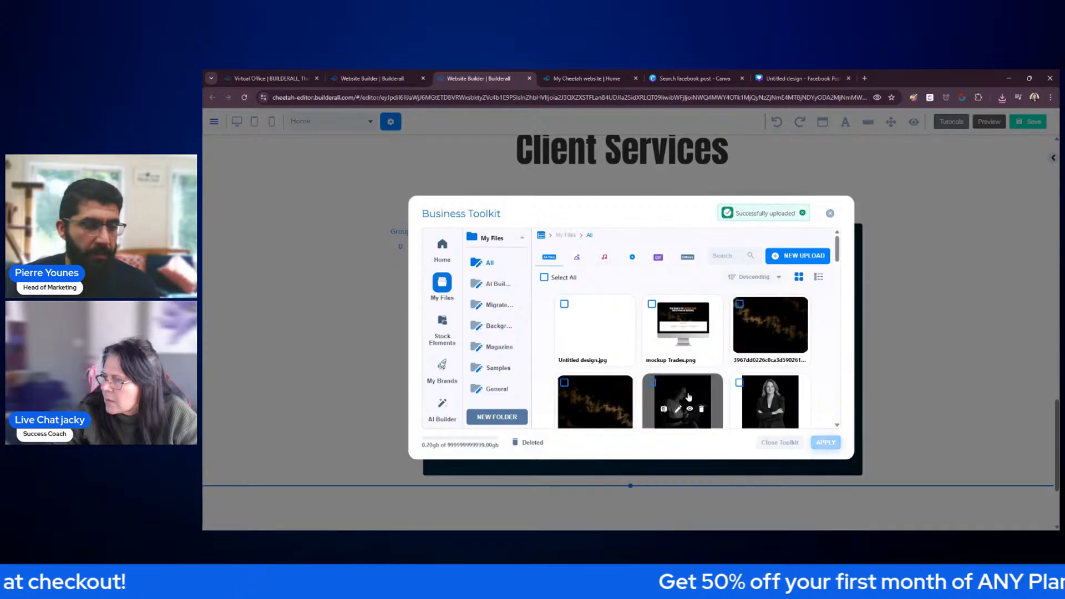
pyautogui.click(594, 327)
pyautogui.click(825, 442)
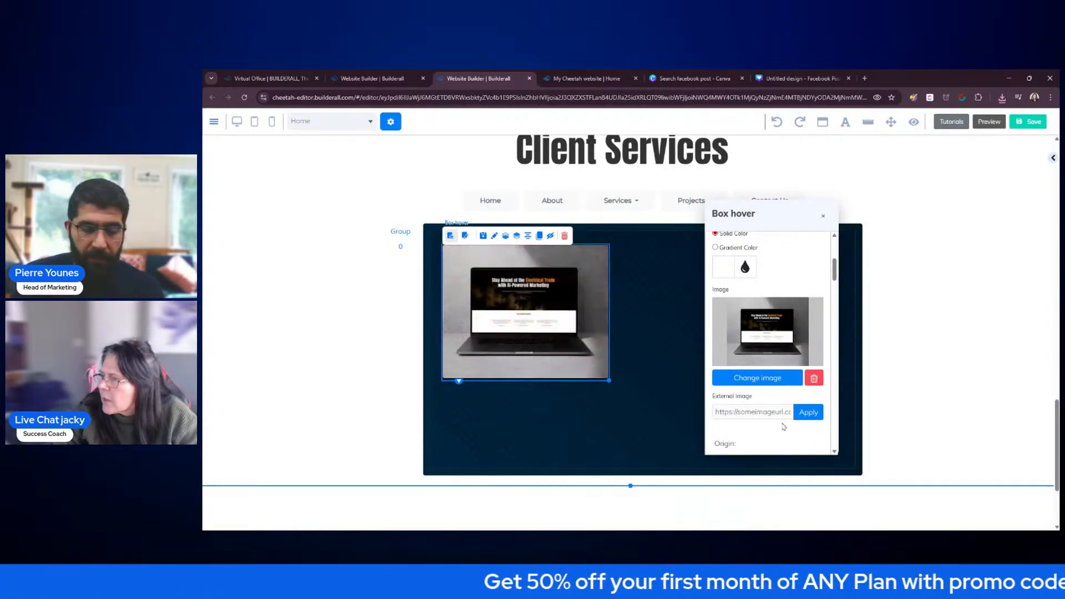
pyautogui.click(656, 411)
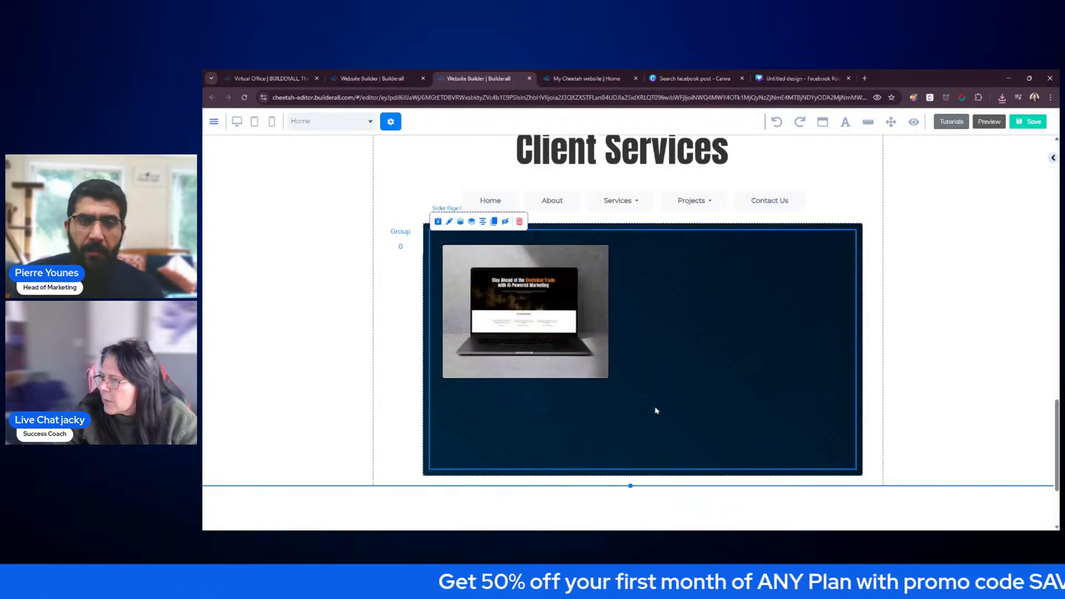
# Make the Box hover element slightly narrower and open its settings beside the image
pyautogui.click(606, 377)
pyautogui.moveTo(610, 382); pyautogui.dragTo(583, 381)
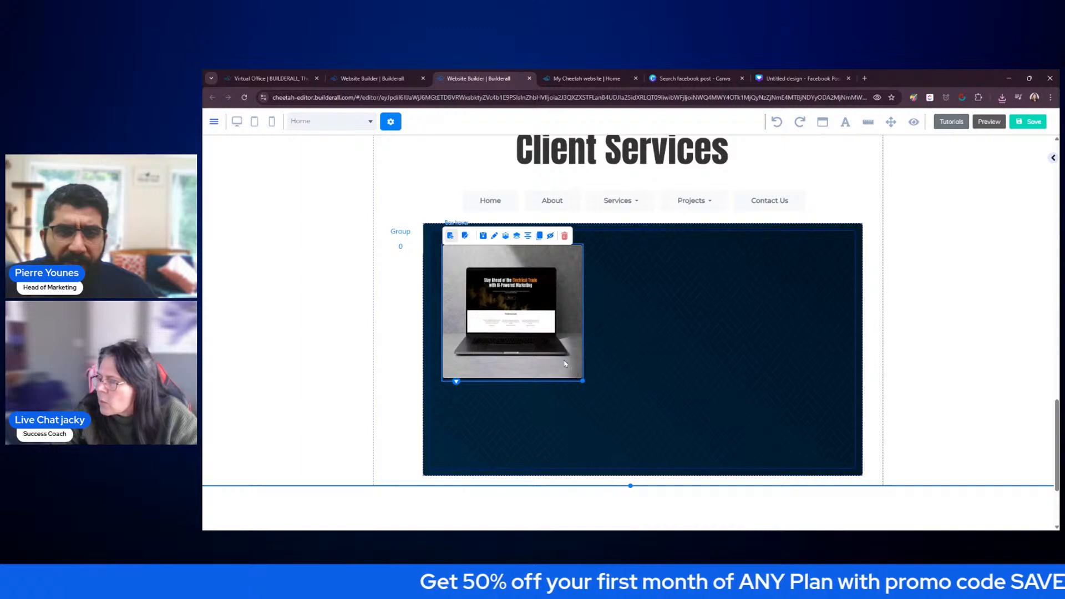
pyautogui.click(583, 380)
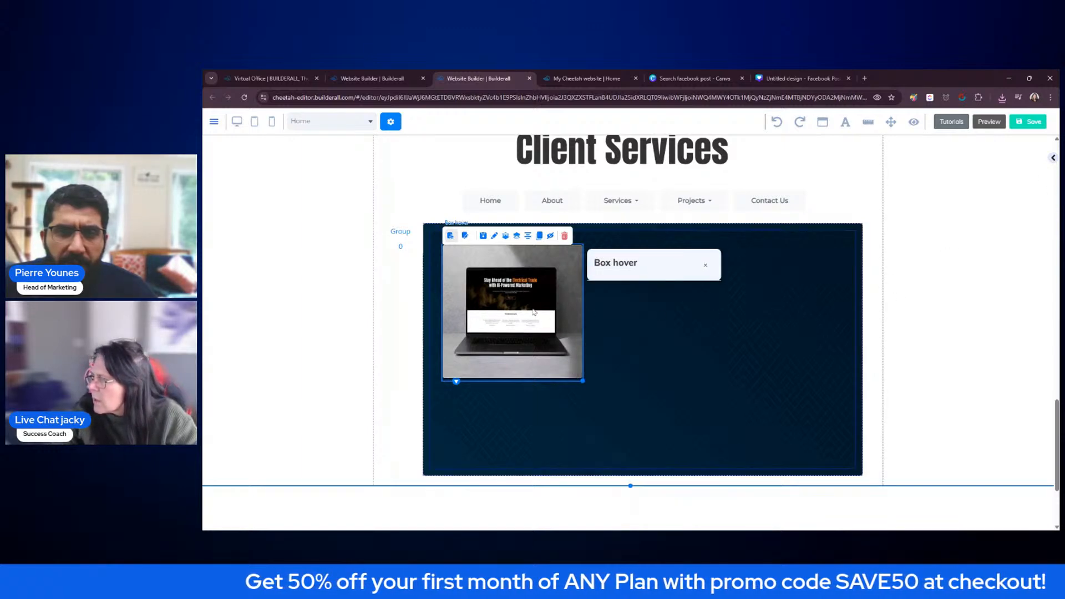
pyautogui.moveTo(672, 262)
pyautogui.moveTo(673, 262); pyautogui.dragTo(740, 216)
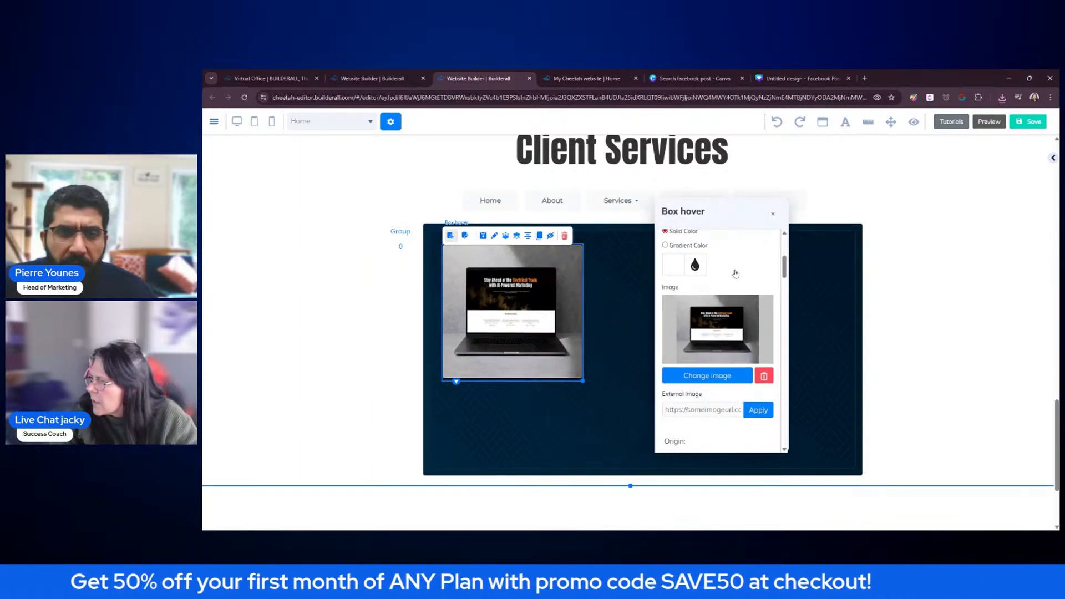
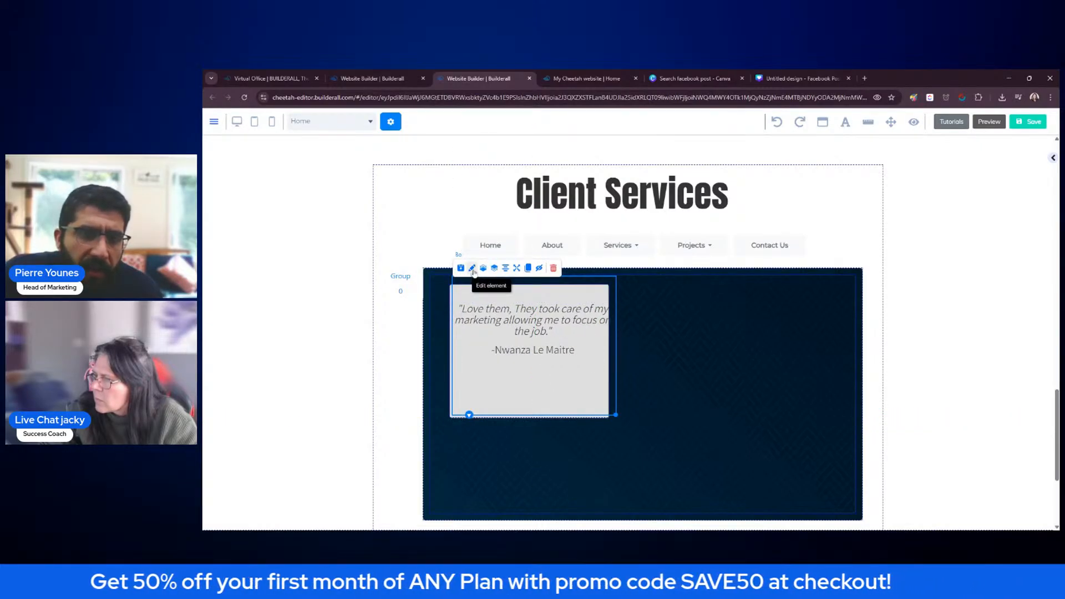
# Format the whole testimonial quote on the hover card as Neutral Heading 6 and save the text
pyautogui.click(515, 321)
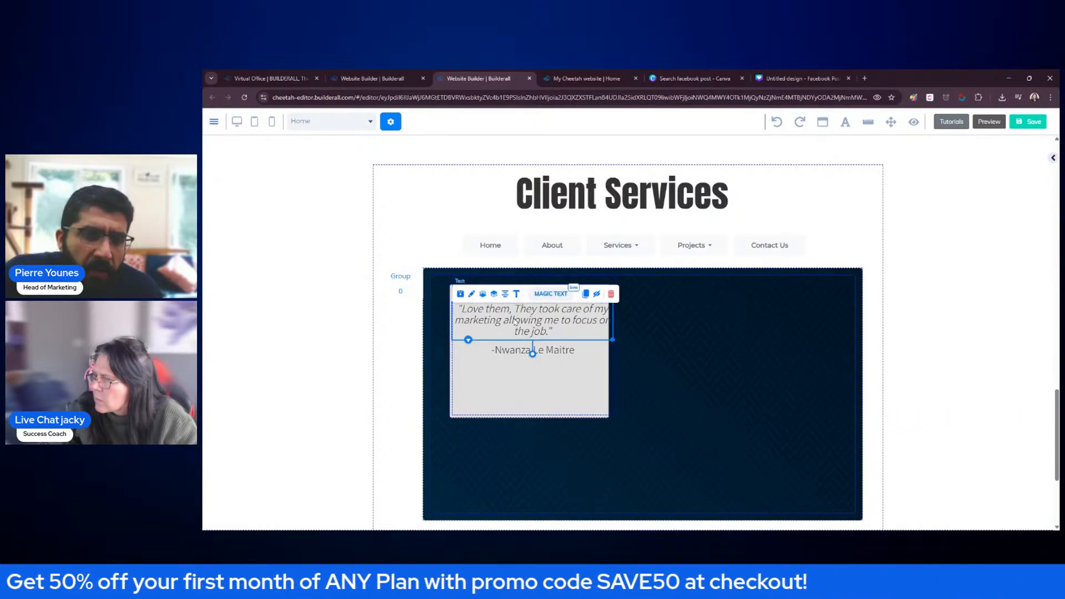
pyautogui.click(516, 296)
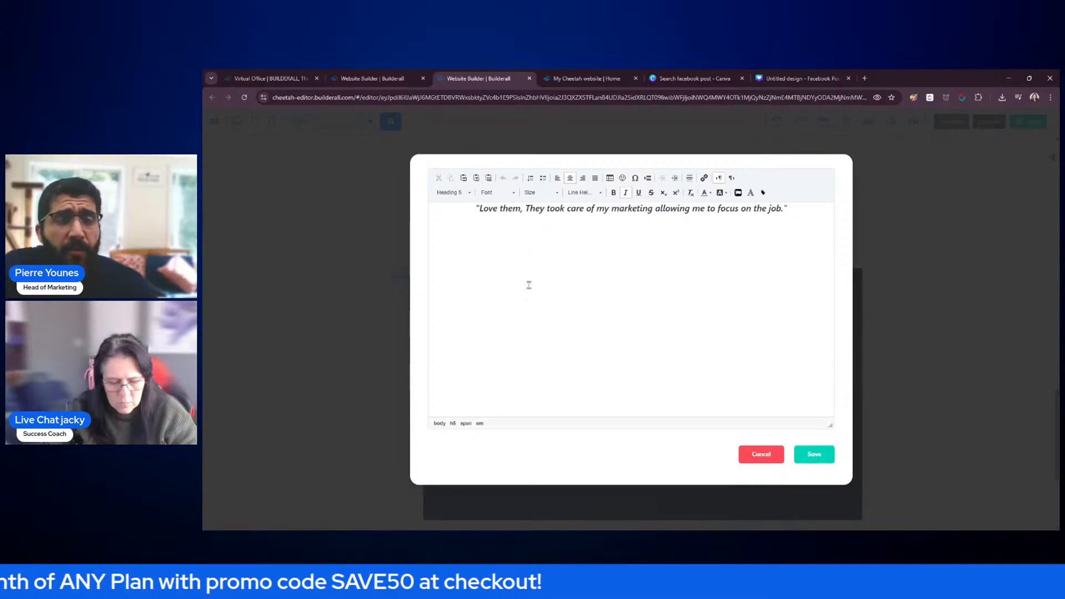
pyautogui.hotkey('ctrl', 'a')
pyautogui.click(469, 195)
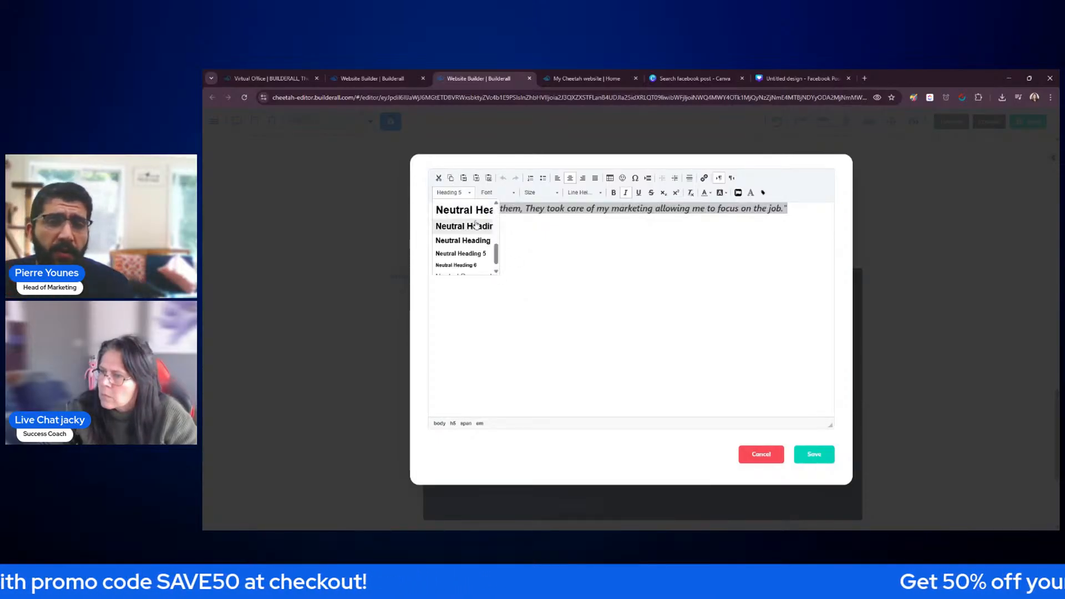
pyautogui.click(472, 262)
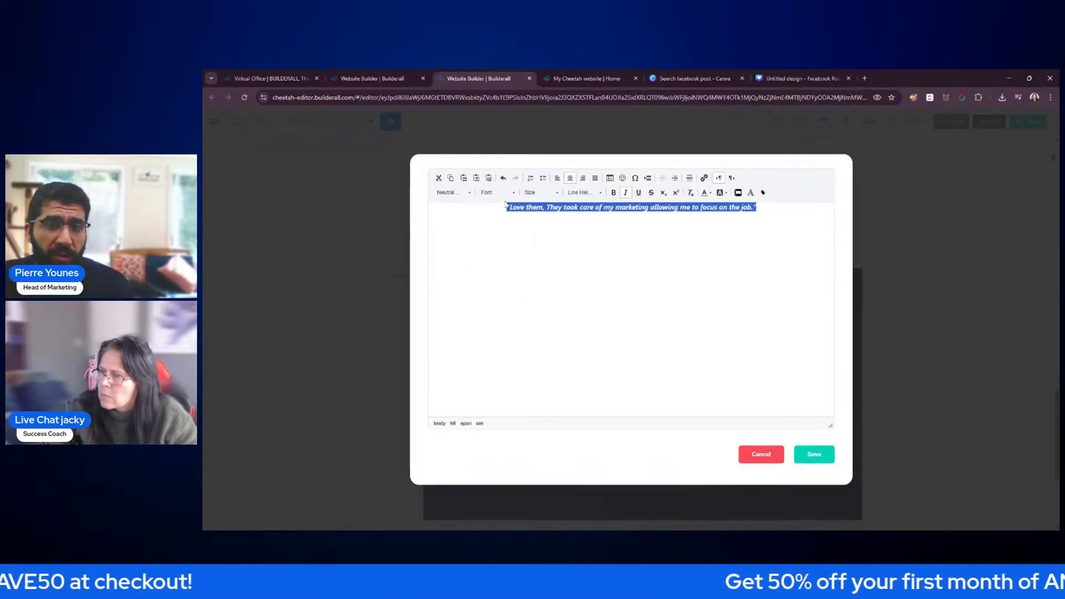
pyautogui.click(711, 193)
pyautogui.click(736, 211)
pyautogui.click(816, 457)
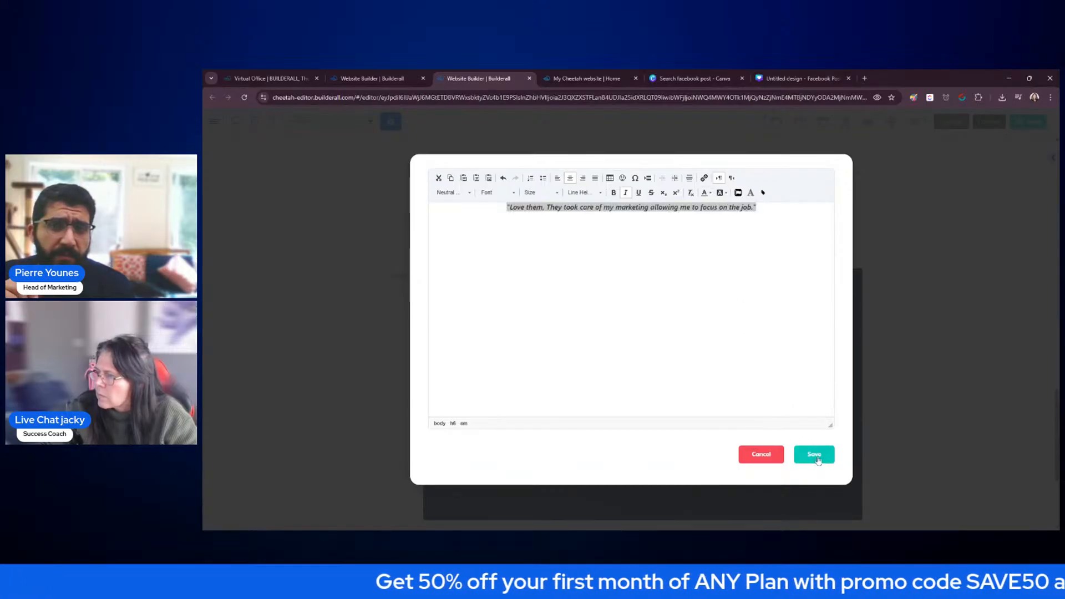
# Move the quote lower on the card, fit the inner box to the card, and place the client name line above the quote
pyautogui.click(588, 352)
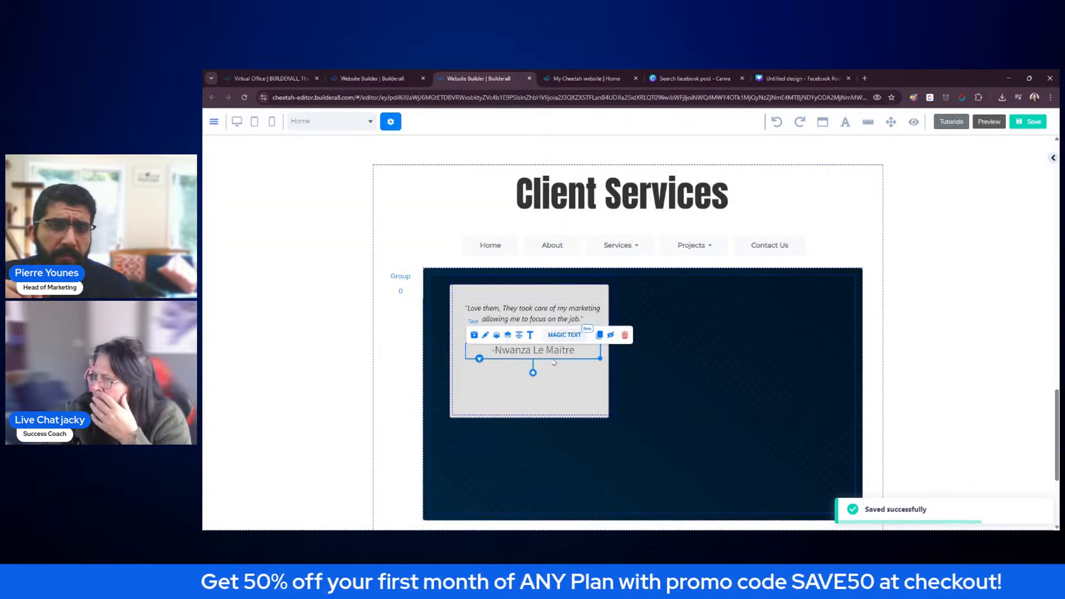
pyautogui.moveTo(561, 317); pyautogui.dragTo(571, 343)
pyautogui.moveTo(613, 421); pyautogui.dragTo(608, 415)
pyautogui.moveTo(541, 313); pyautogui.dragTo(486, 300)
# Replace the client name line at the top of the card with "Web Design"
pyautogui.doubleClick(555, 301)
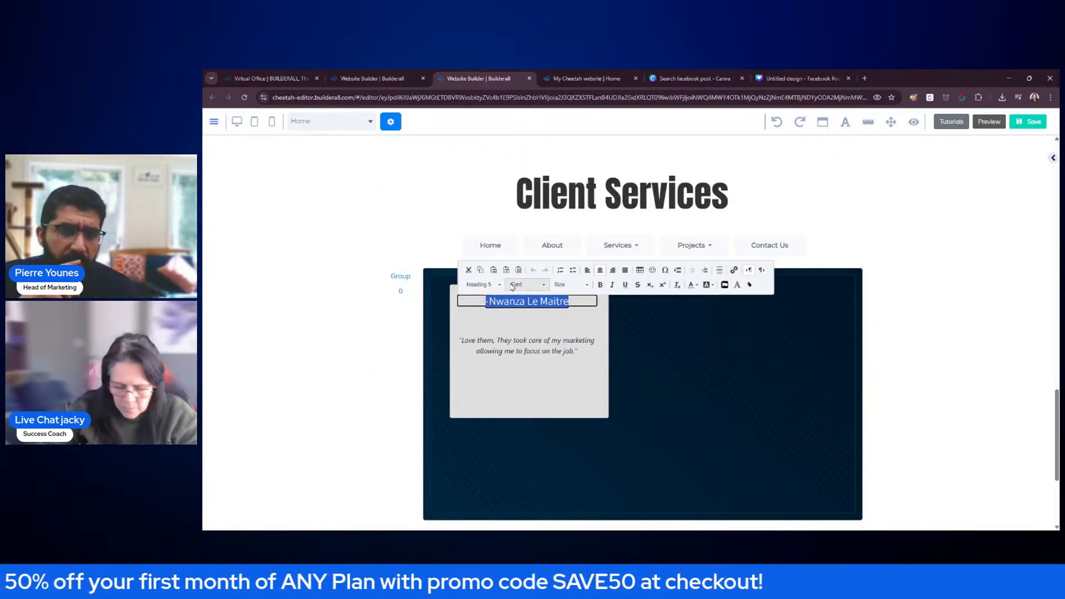
pyautogui.press('BackSpace')
pyautogui.write('Web Design')
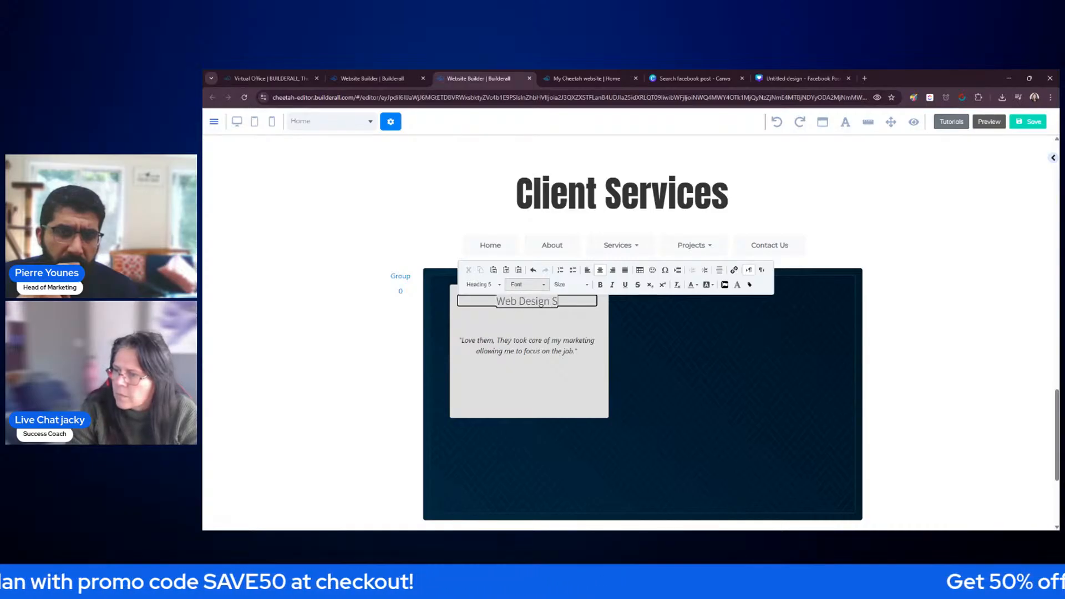
pyautogui.click(508, 329)
# Position the quote directly beneath the "Web Design" title and center it across the card
pyautogui.click(509, 328)
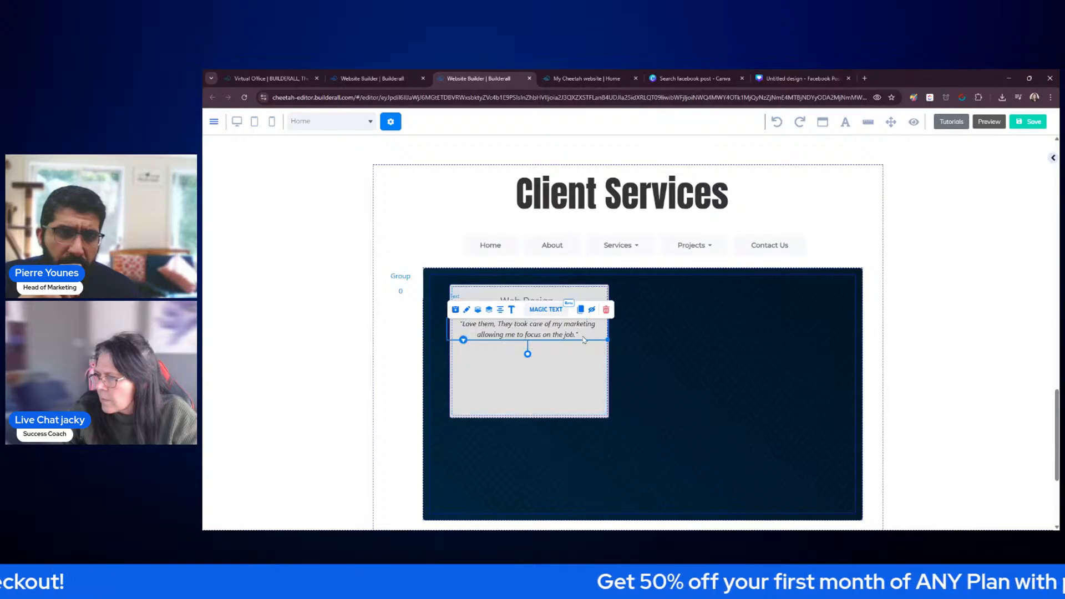
pyautogui.click(675, 351)
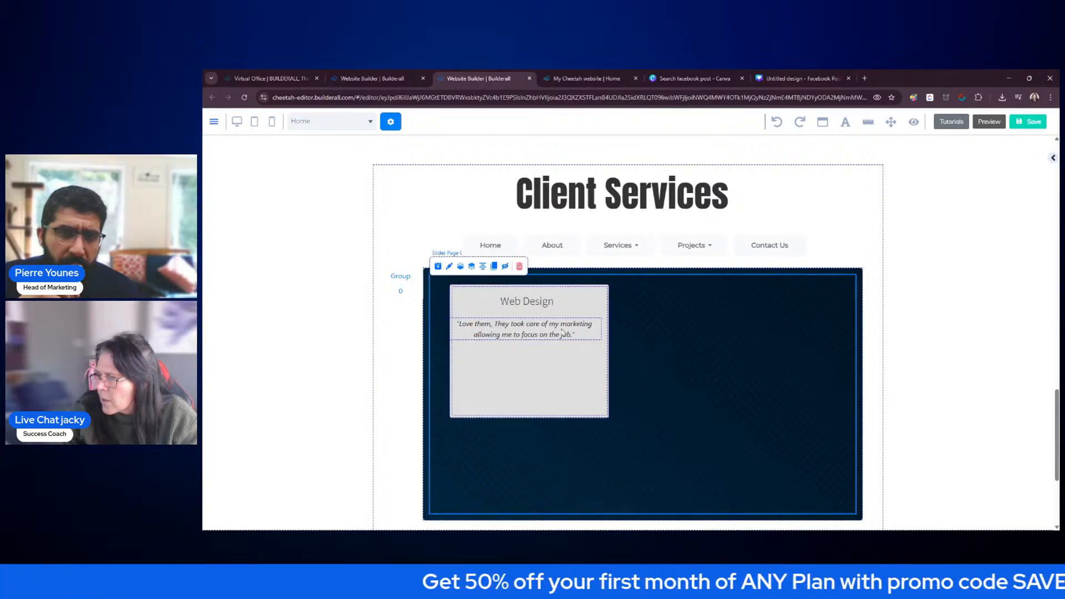
pyautogui.moveTo(566, 329); pyautogui.dragTo(567, 329)
pyautogui.click(567, 382)
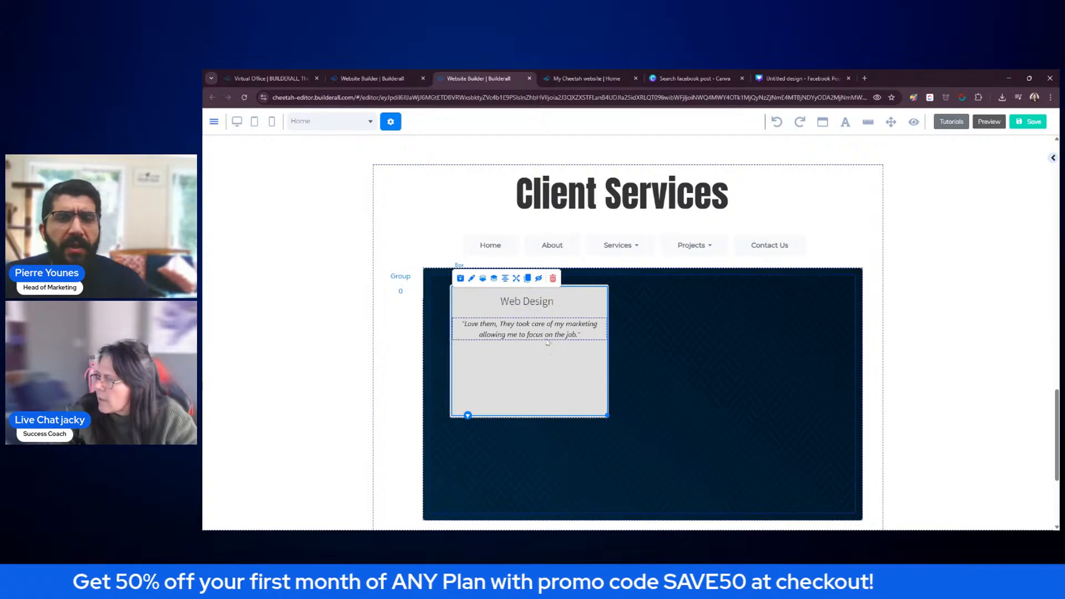
# Clone the "Book a Call" button in the Let's Talk section and bring the copy down beside the Client Services slider
pyautogui.click(1053, 158)
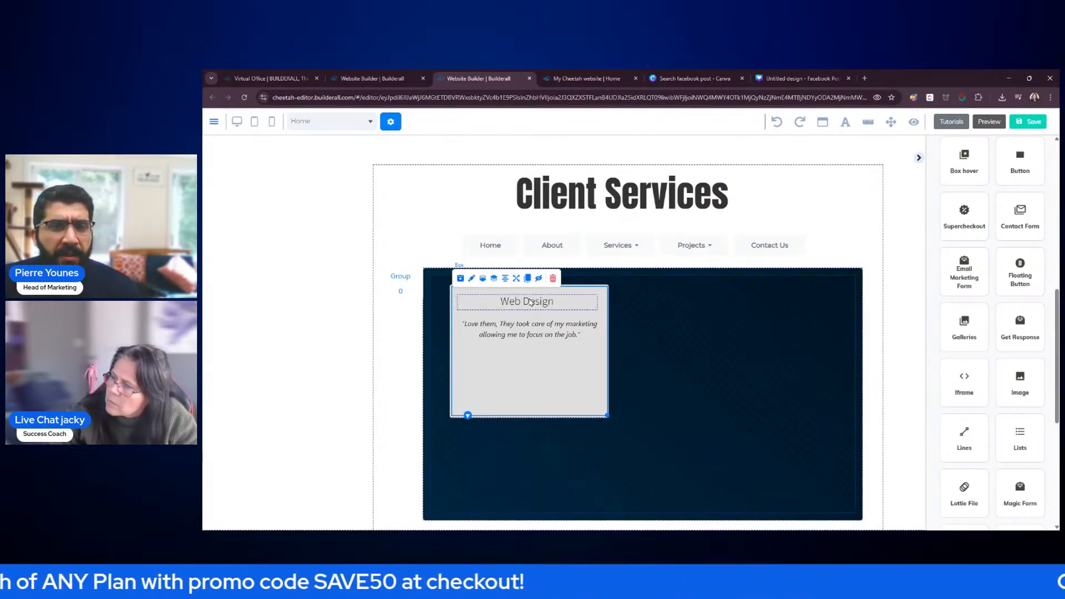
pyautogui.click(918, 158)
pyautogui.scroll(12, 1004, 225)
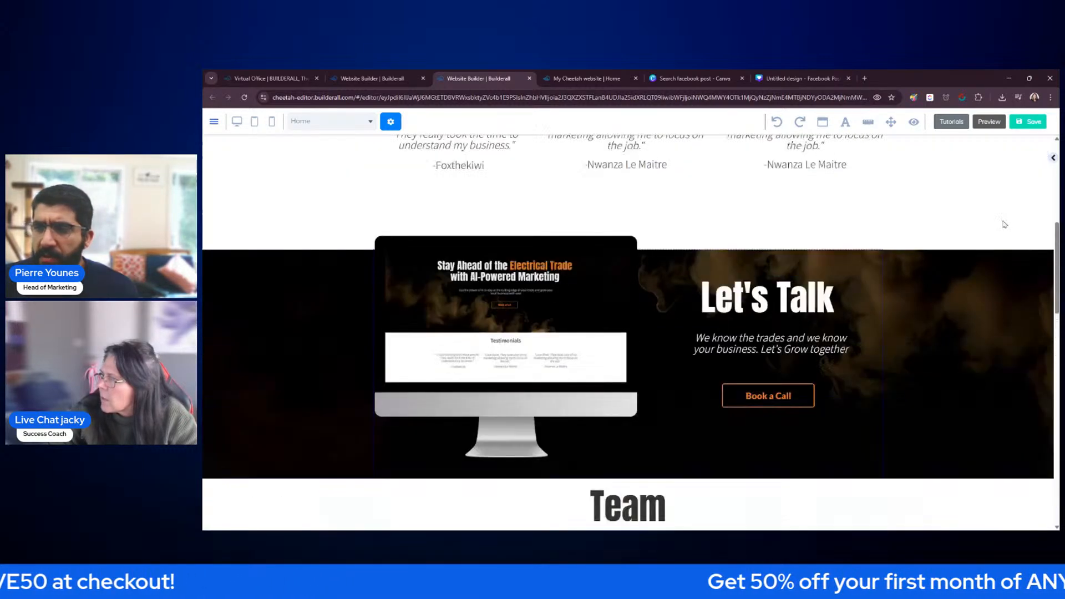
pyautogui.scroll(-2, 1004, 225)
pyautogui.click(754, 314)
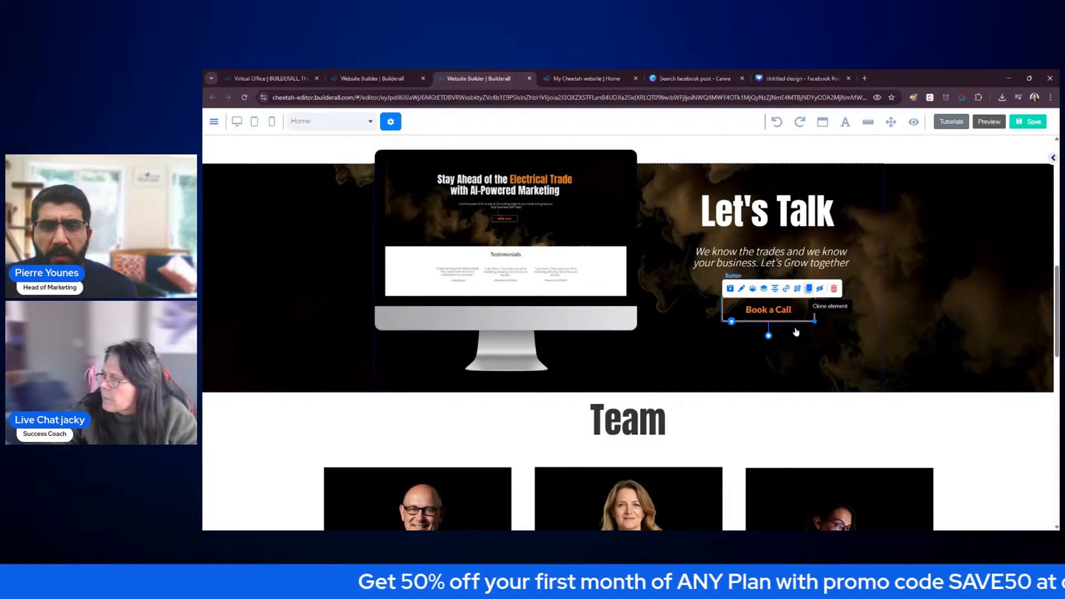
pyautogui.moveTo(796, 327)
pyautogui.mouseDown()
pyautogui.moveTo(817, 364)
pyautogui.moveTo(735, 336)
pyautogui.moveTo(943, 302)
pyautogui.mouseUp()
pyautogui.scroll(-3, 813, 366)
pyautogui.scroll(-5, 792, 355)
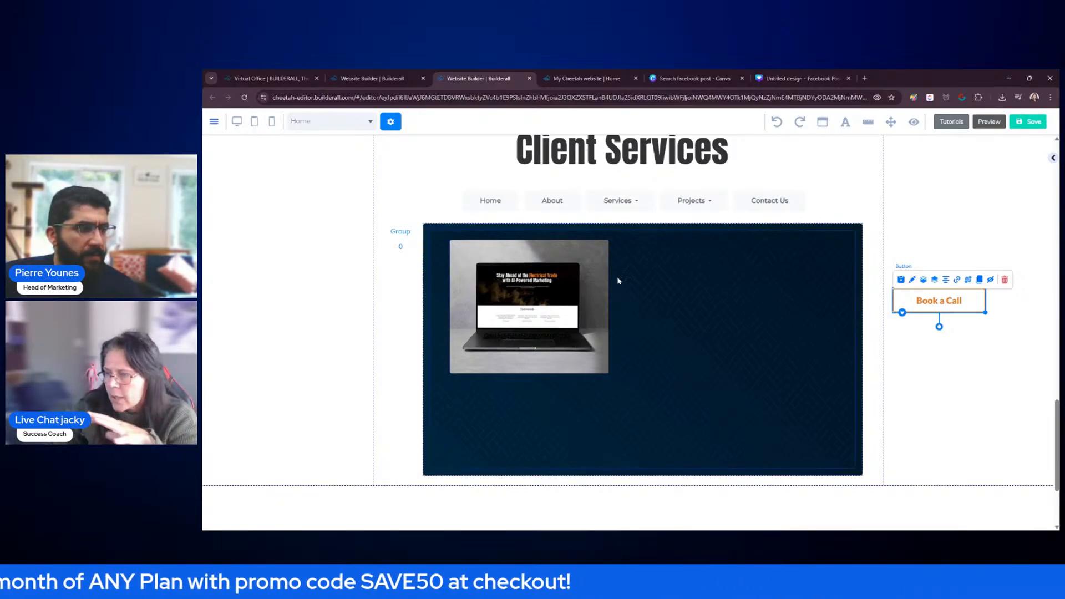
# Show the box's hover state and place the "Book a Call" button beneath the quote, centered on the card
pyautogui.moveTo(940, 302); pyautogui.dragTo(752, 330)
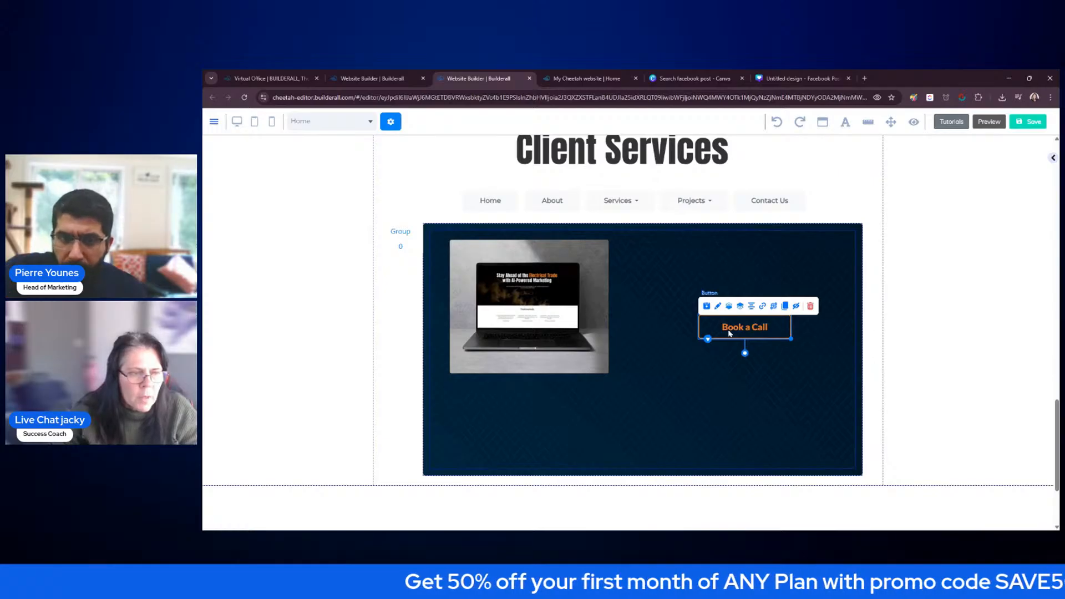
pyautogui.moveTo(730, 332); pyautogui.dragTo(939, 361)
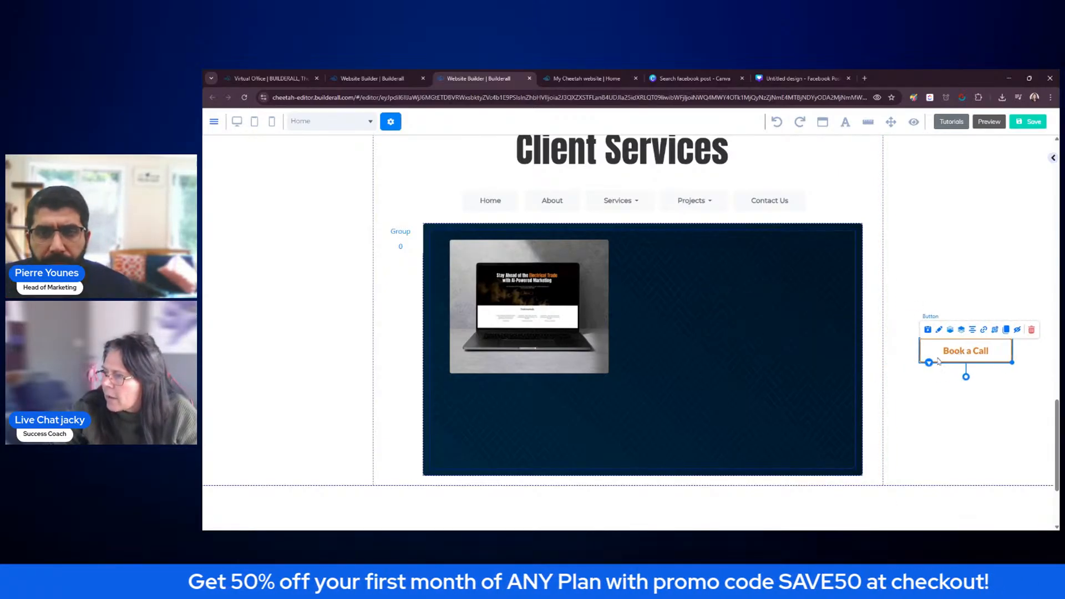
pyautogui.click(536, 272)
pyautogui.click(472, 231)
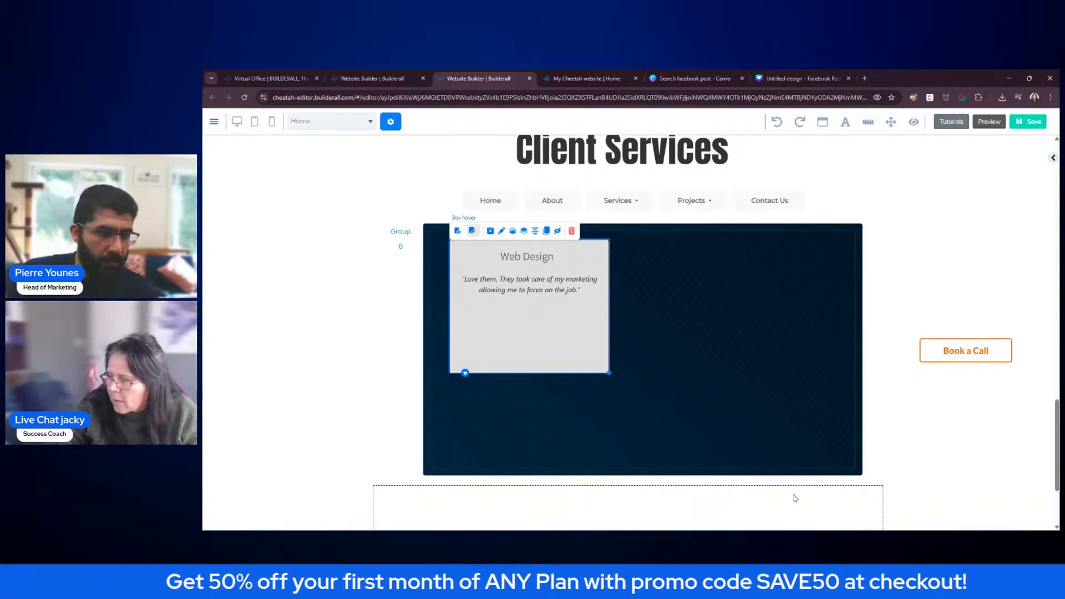
pyautogui.scroll(-3, 932, 411)
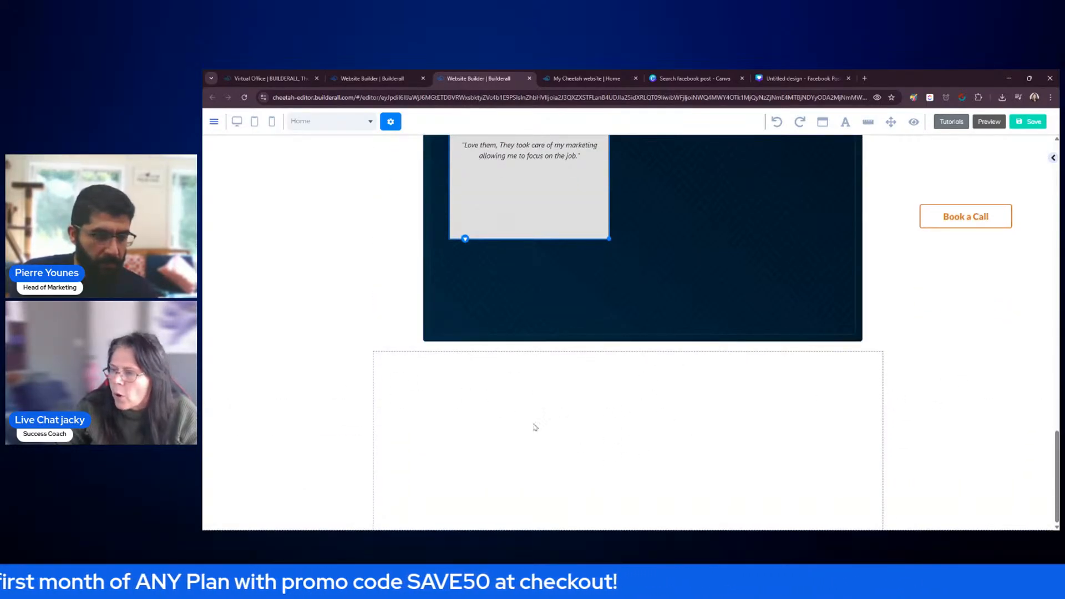
pyautogui.scroll(2, 594, 275)
pyautogui.moveTo(961, 305); pyautogui.dragTo(527, 289)
pyautogui.click(694, 303)
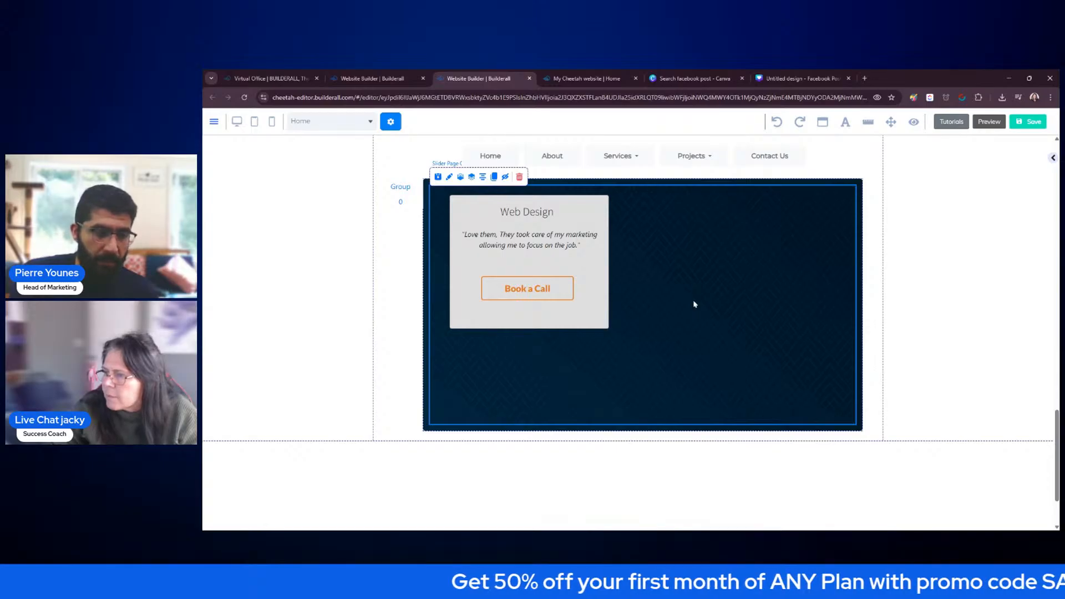
pyautogui.scroll(1, 930, 314)
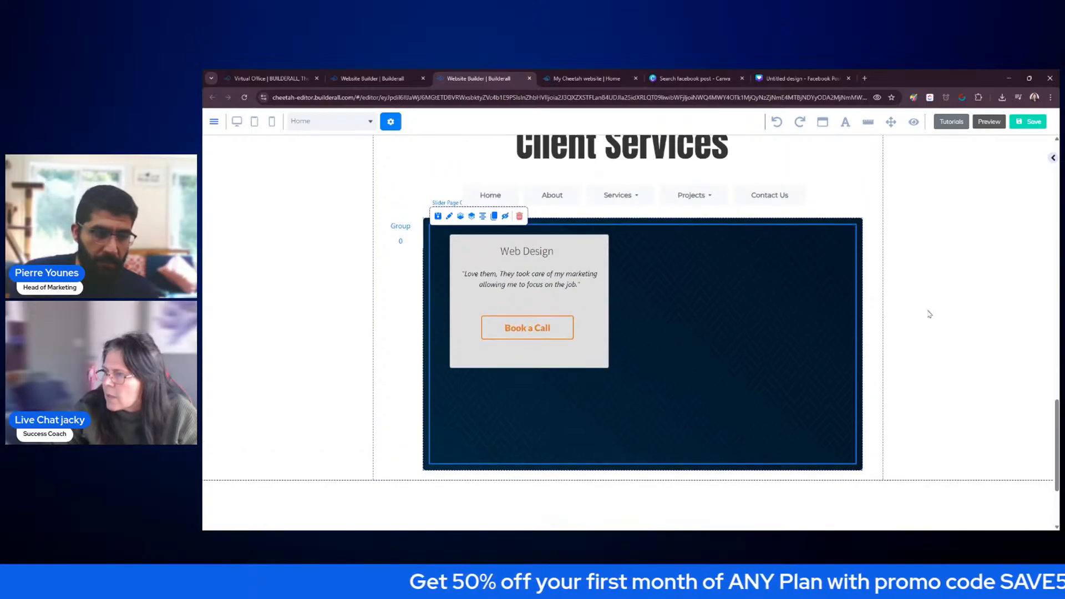
# Compare the Box hover element's normal and hover states, finishing on the hover state
pyautogui.click(453, 243)
pyautogui.click(457, 232)
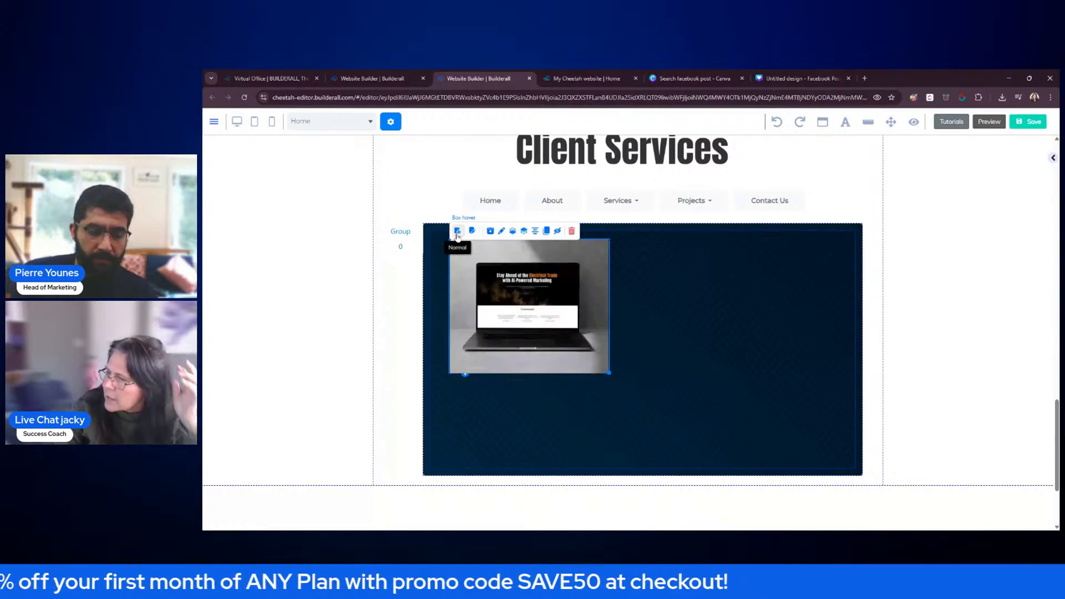
pyautogui.click(472, 232)
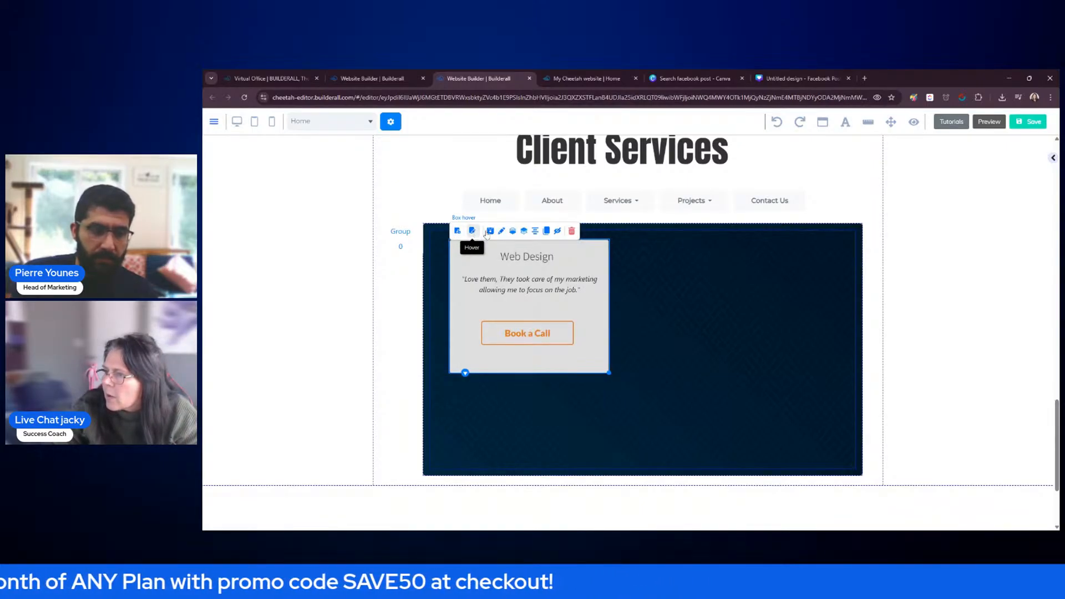
pyautogui.click(457, 231)
pyautogui.click(472, 231)
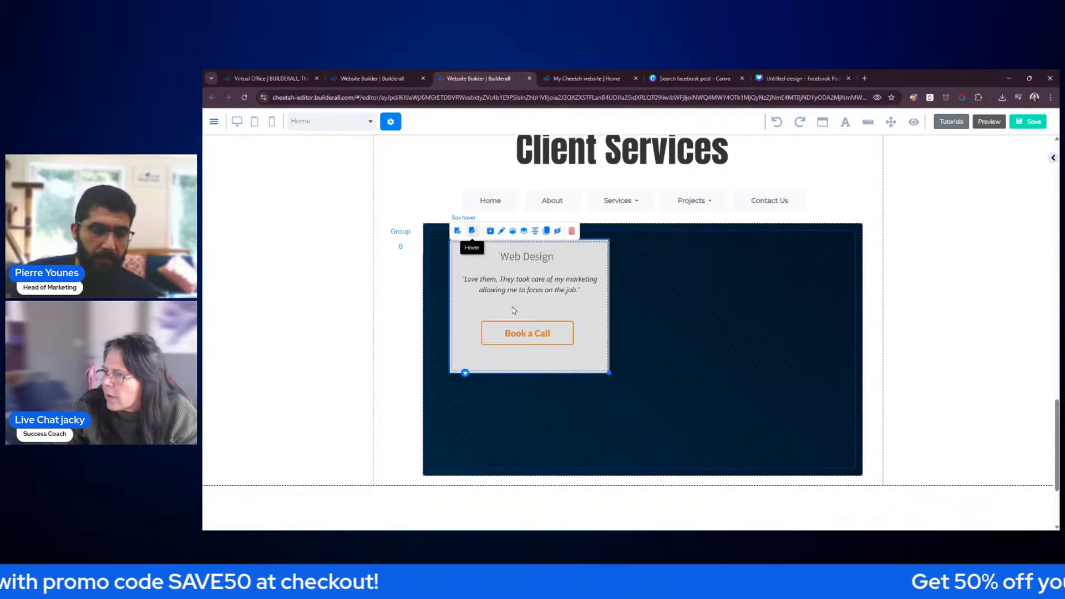
pyautogui.click(458, 232)
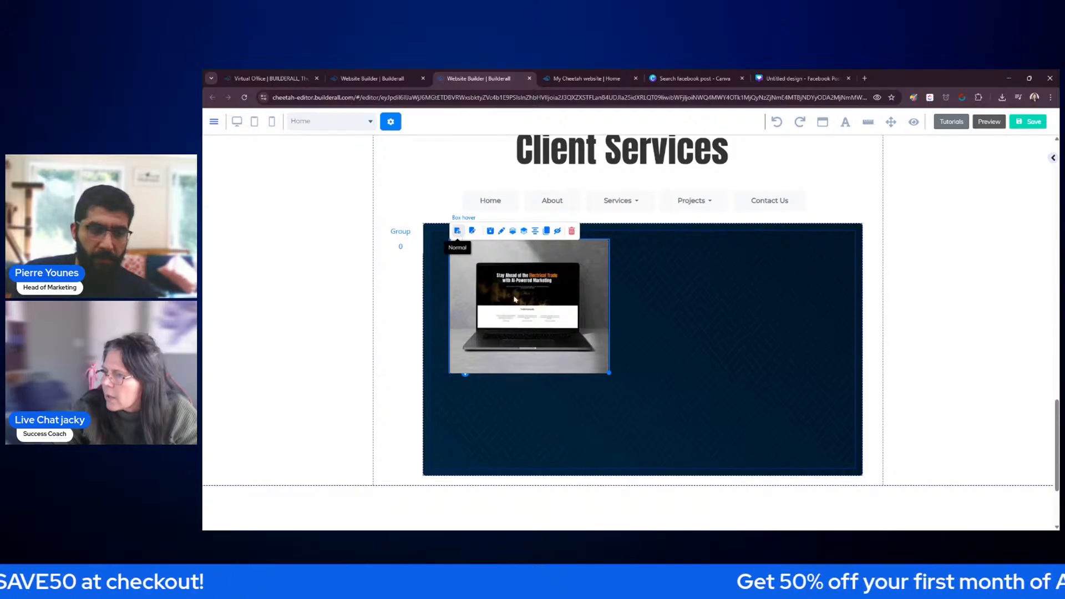
pyautogui.click(472, 232)
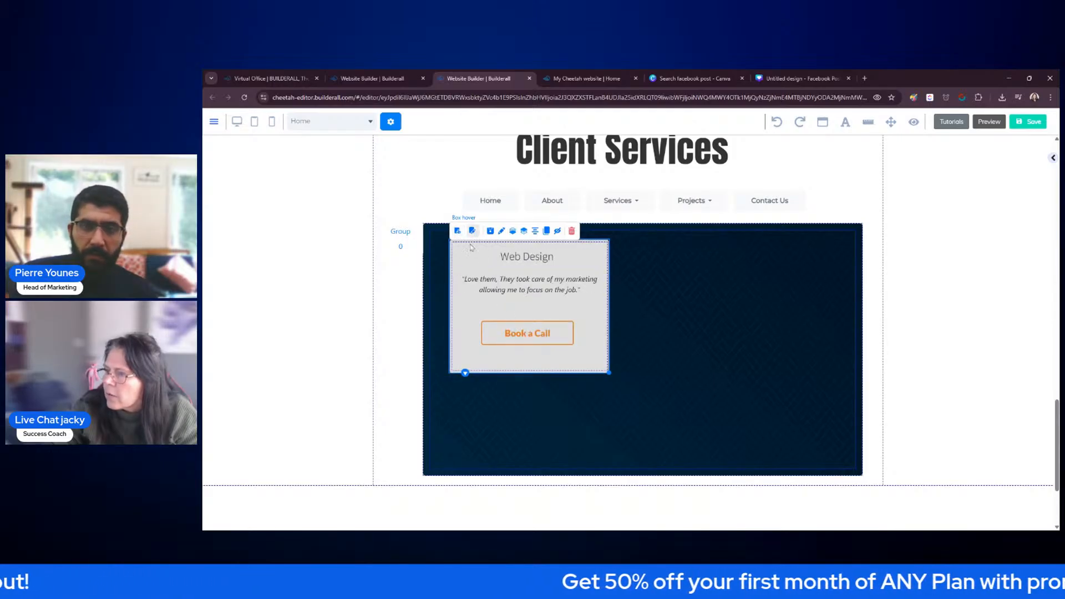
# Keep the Web Design card on its hover state and shrink the Rotation Banner closer around the card
pyautogui.click(457, 231)
pyautogui.click(472, 232)
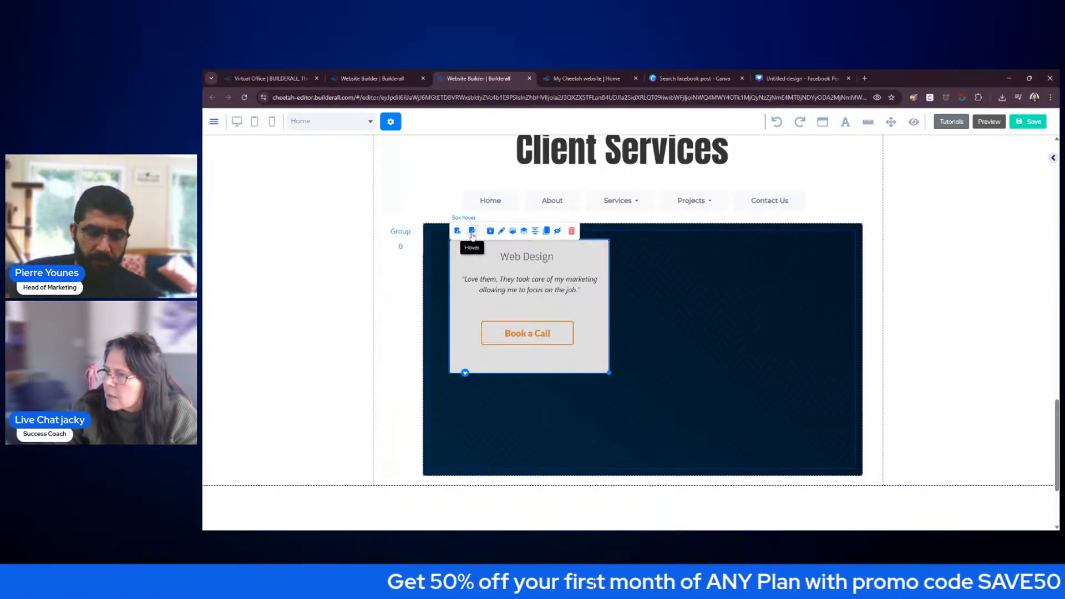
pyautogui.click(693, 305)
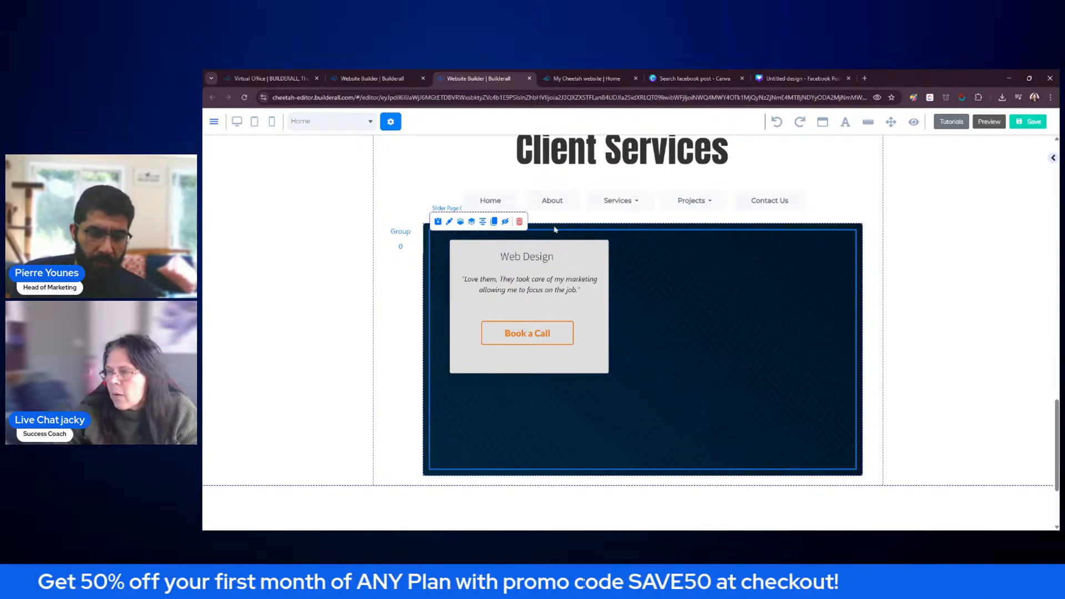
pyautogui.click(861, 473)
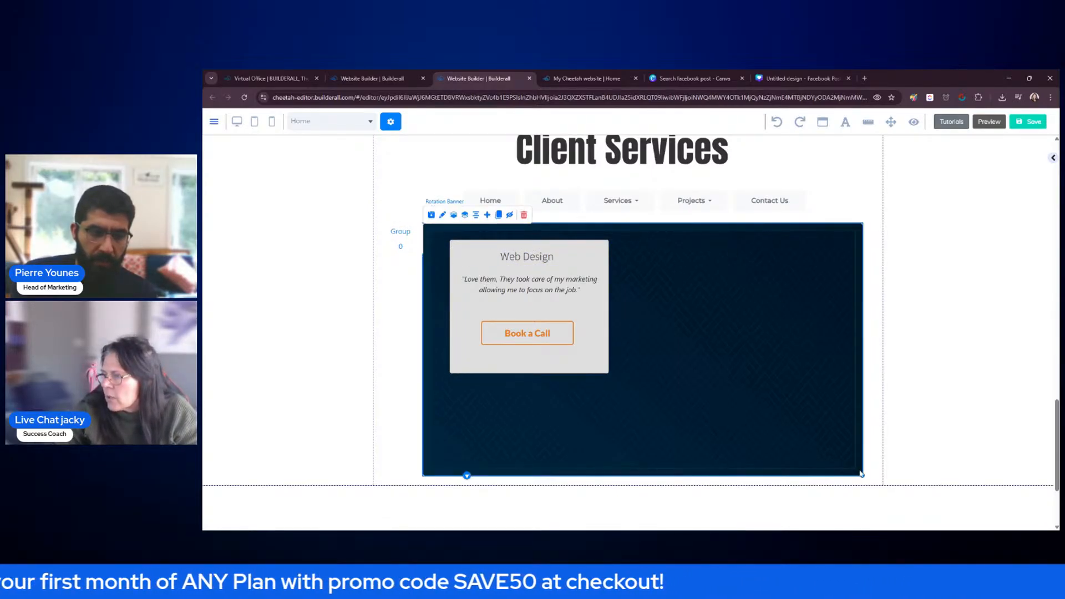
pyautogui.moveTo(861, 474); pyautogui.dragTo(868, 410)
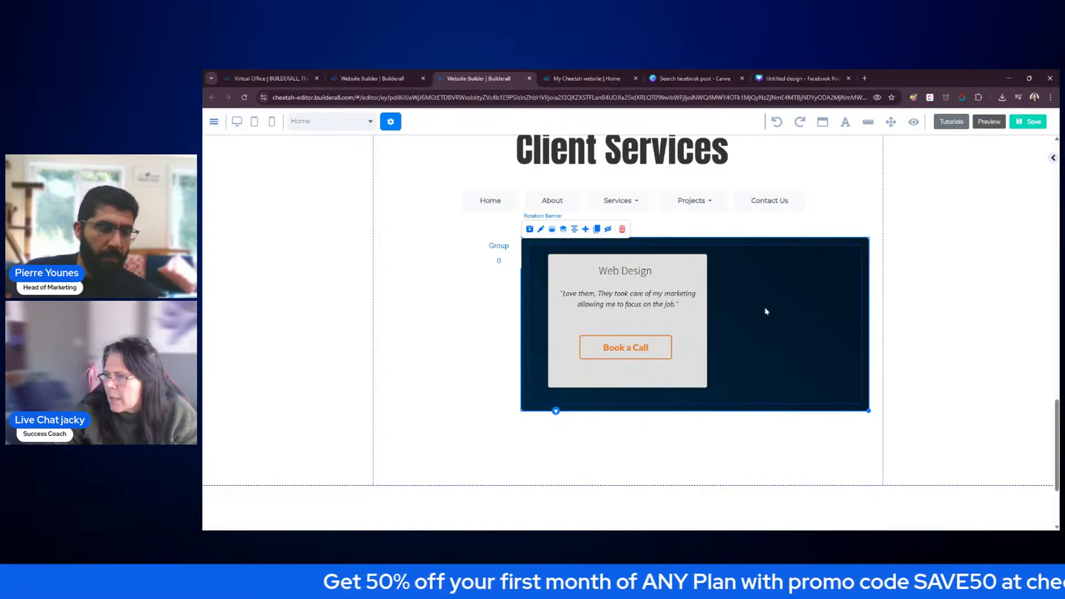
# Select the Box hover card inside the slider and show its normal state
pyautogui.click(529, 230)
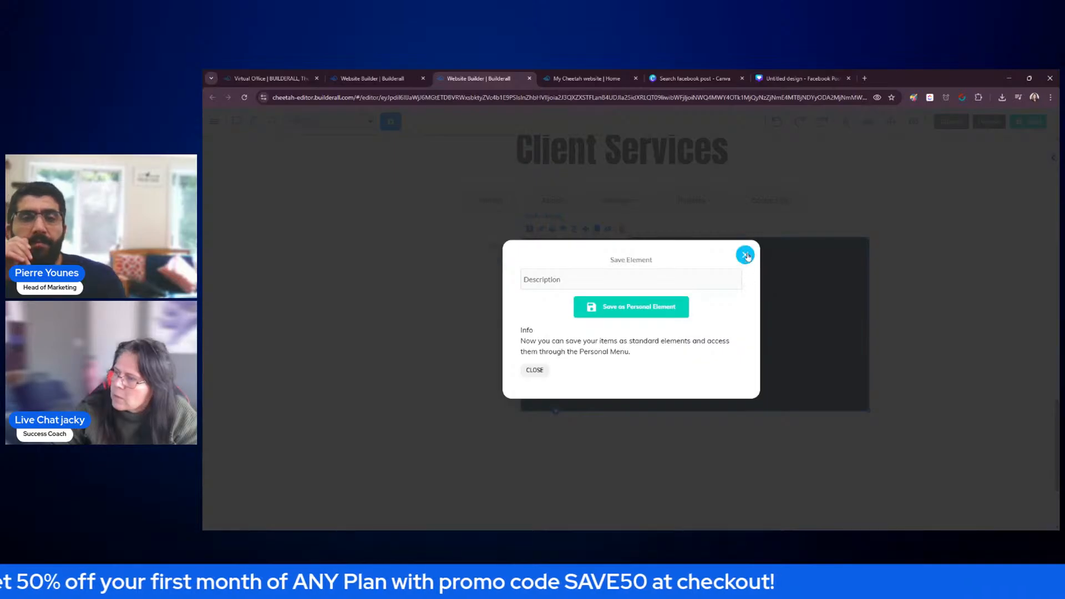
pyautogui.click(744, 255)
pyautogui.click(694, 293)
pyautogui.click(562, 259)
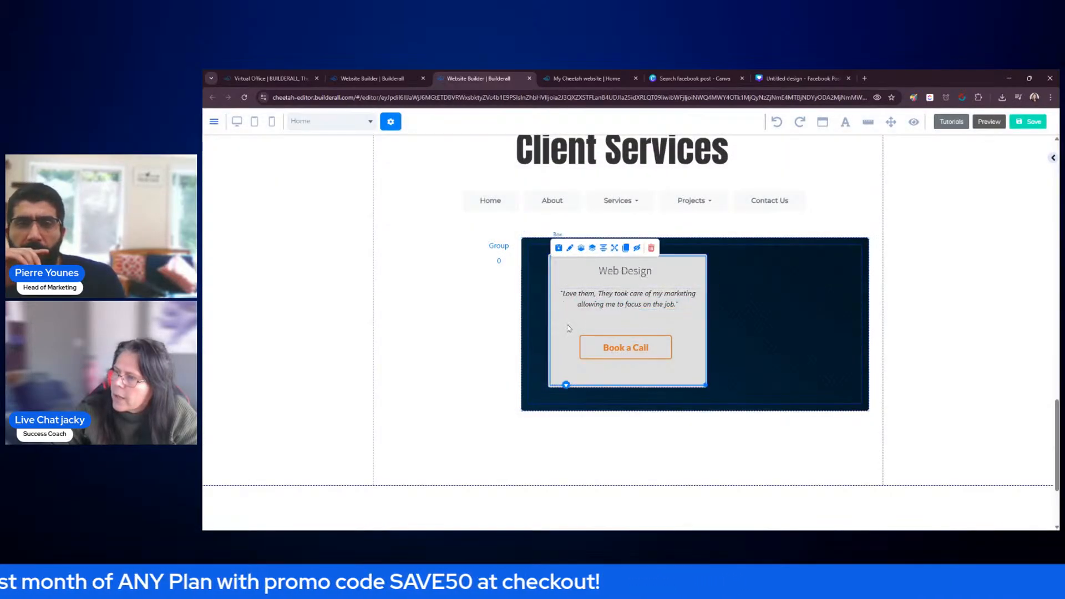
pyautogui.click(546, 266)
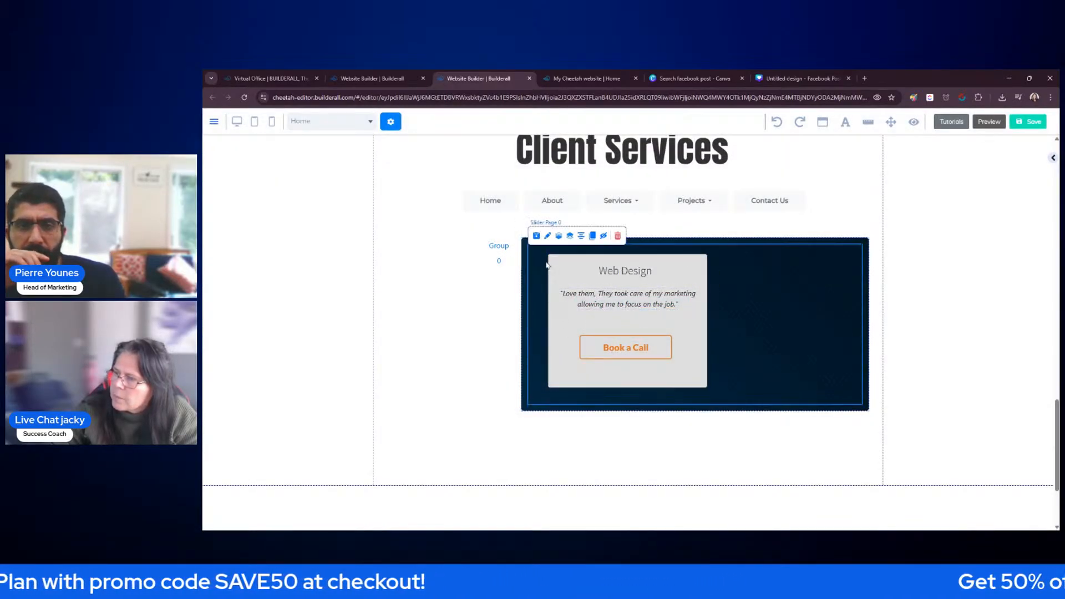
pyautogui.click(549, 264)
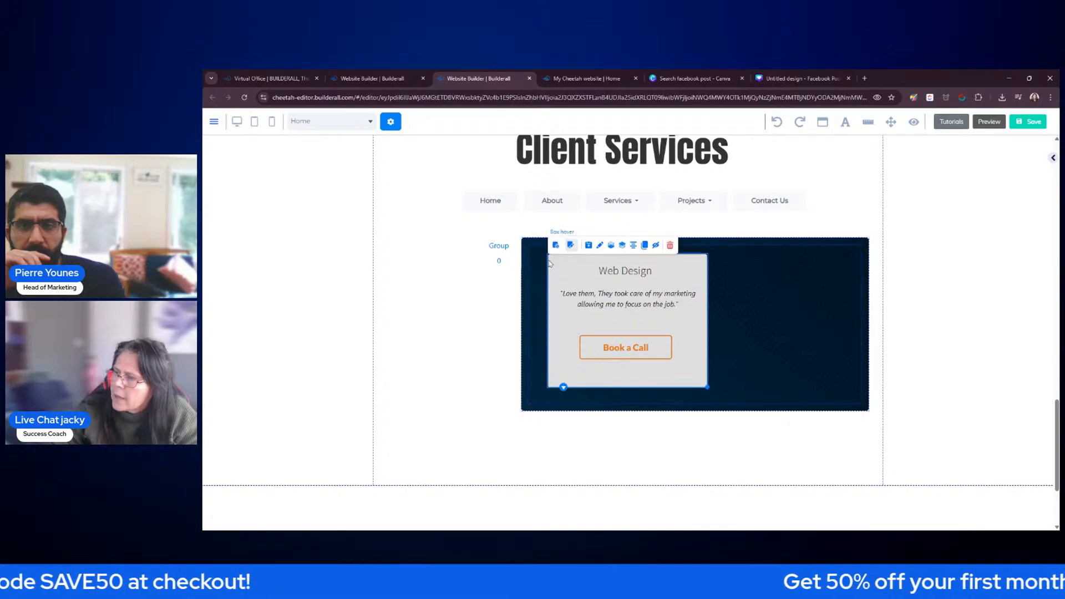
pyautogui.click(554, 247)
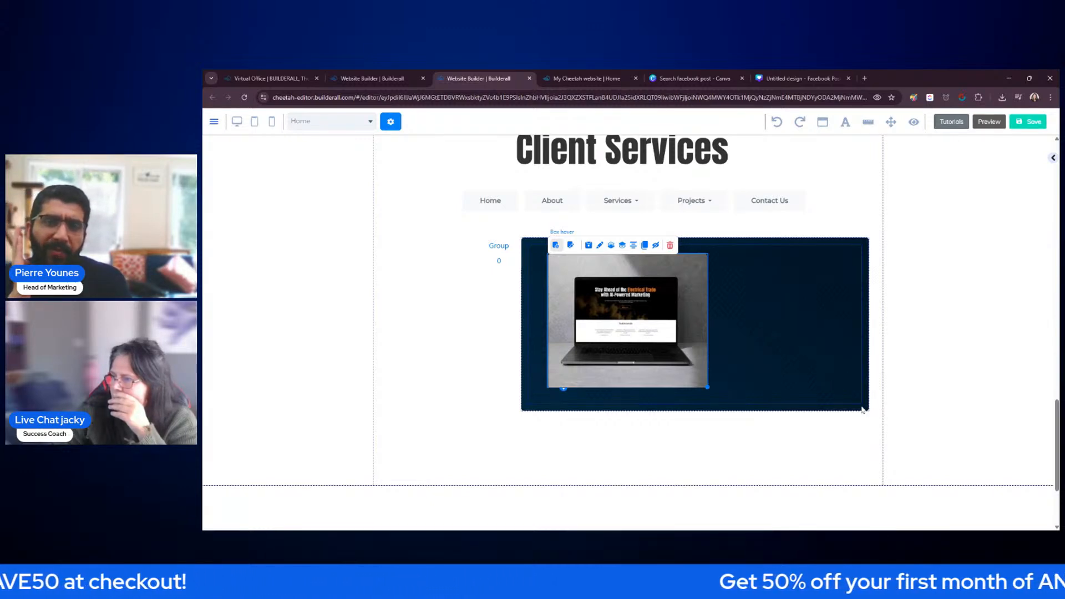
# Narrow the Rotation Banner around the laptop mockup to about 482 wide and 392 high, and shift it nearer the middle under the menu
pyautogui.moveTo(867, 411); pyautogui.dragTo(735, 411)
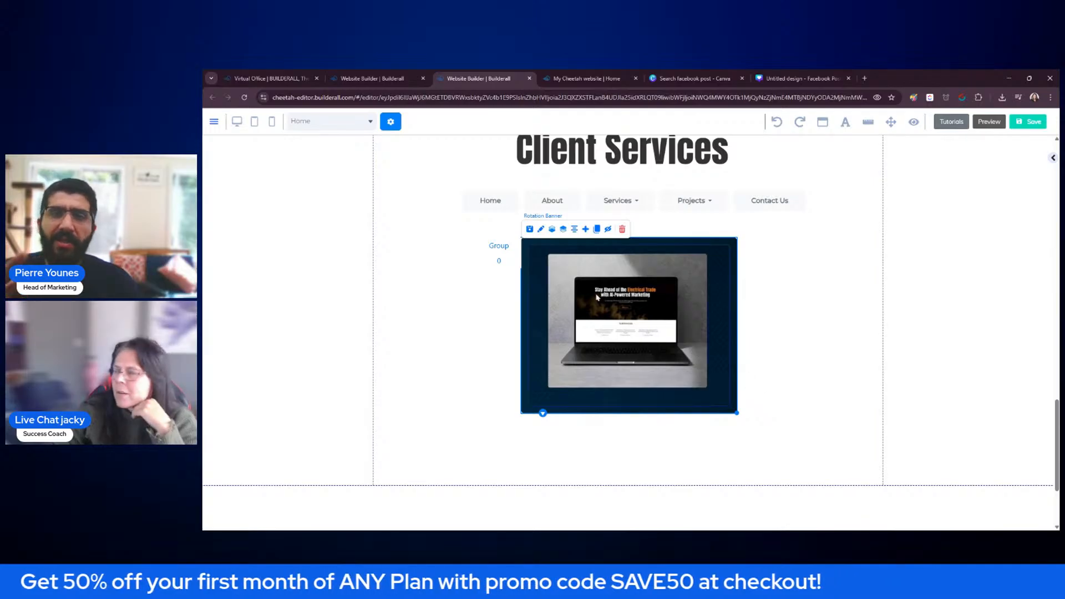
pyautogui.moveTo(503, 248); pyautogui.dragTo(547, 257)
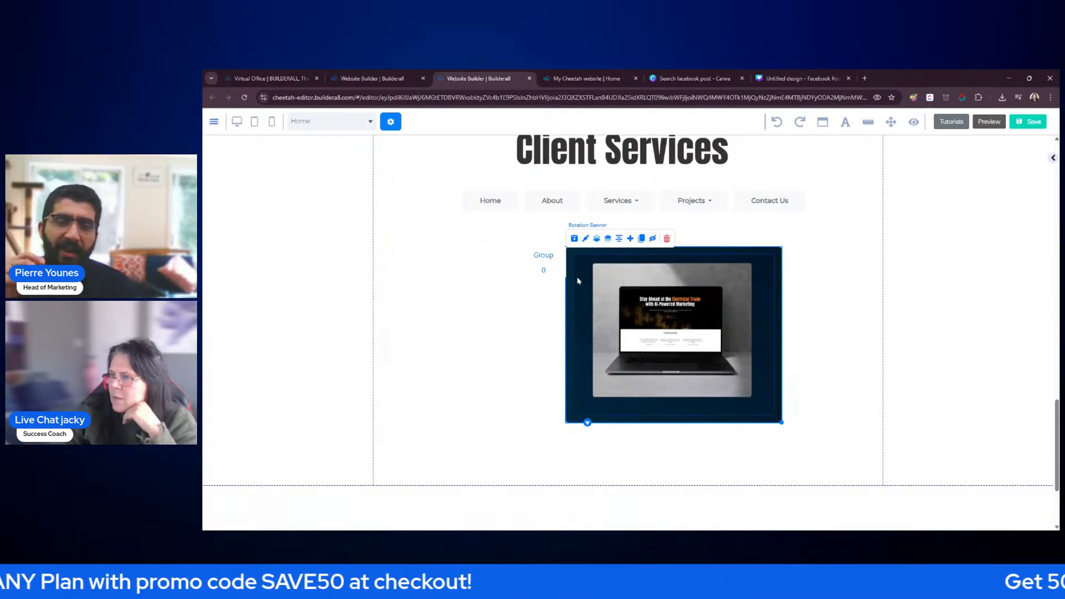
# Delete the dark background image from the Slider Page behind the laptop mockup
pyautogui.doubleClick(770, 408)
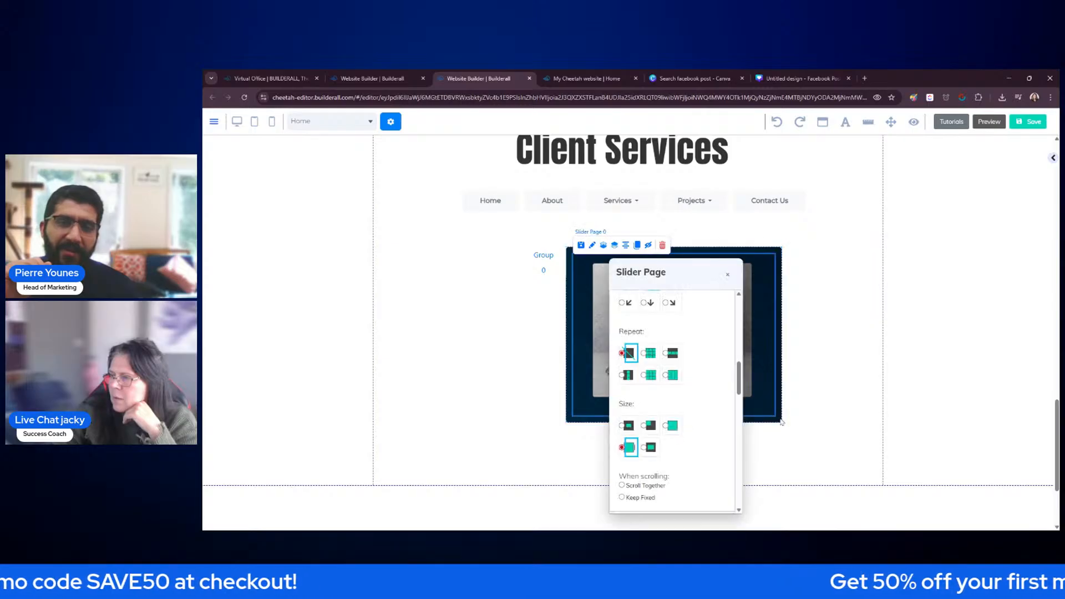
pyautogui.moveTo(683, 274); pyautogui.dragTo(901, 200)
pyautogui.scroll(5, 905, 281)
pyautogui.scroll(2, 905, 282)
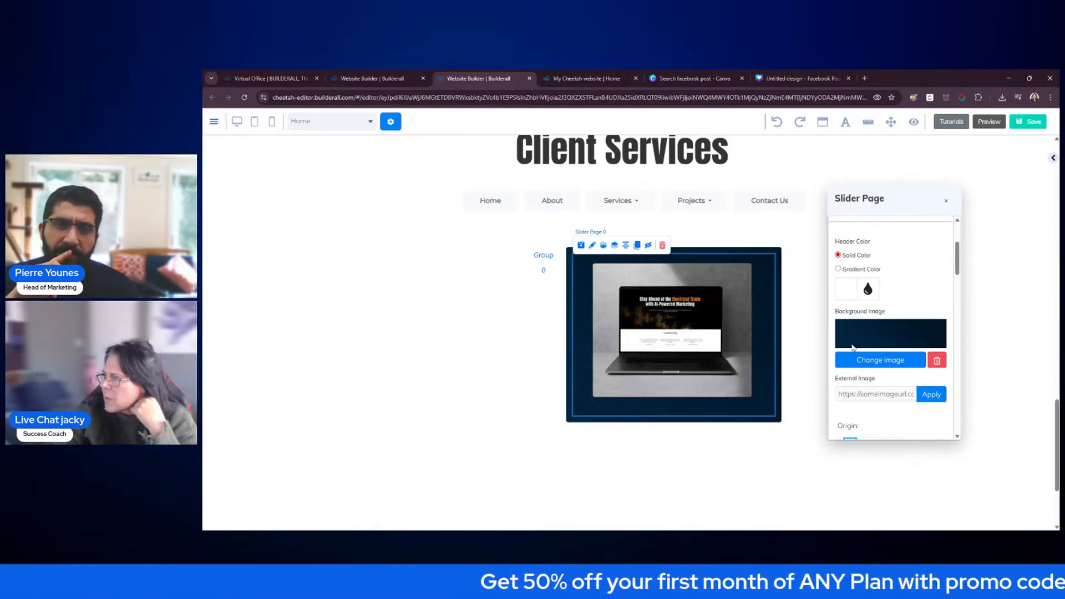
pyautogui.click(937, 362)
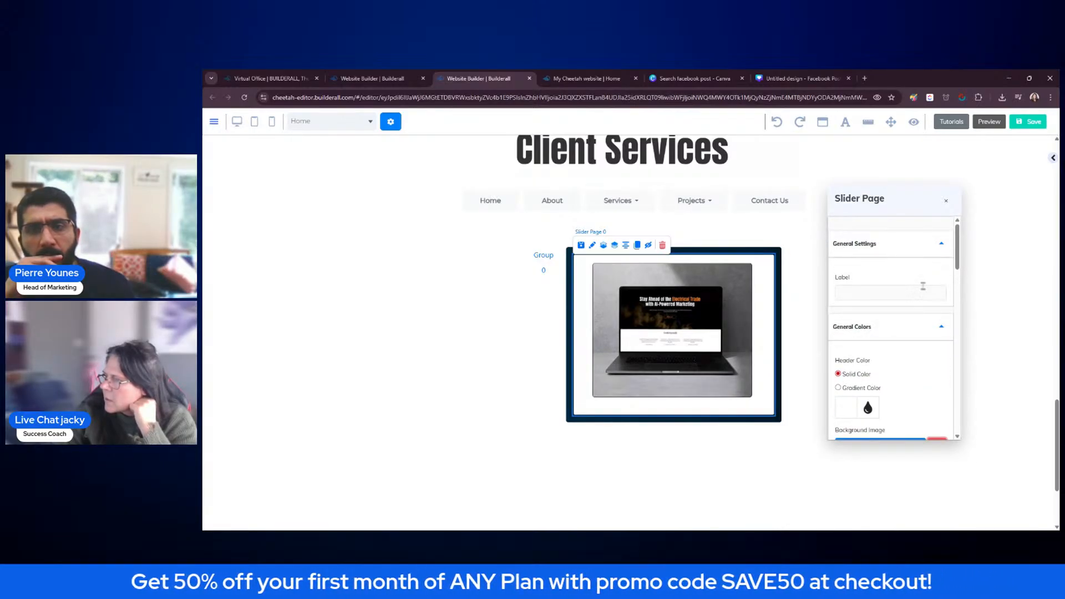
# Set the Slider Page's border size to 0
pyautogui.click(917, 328)
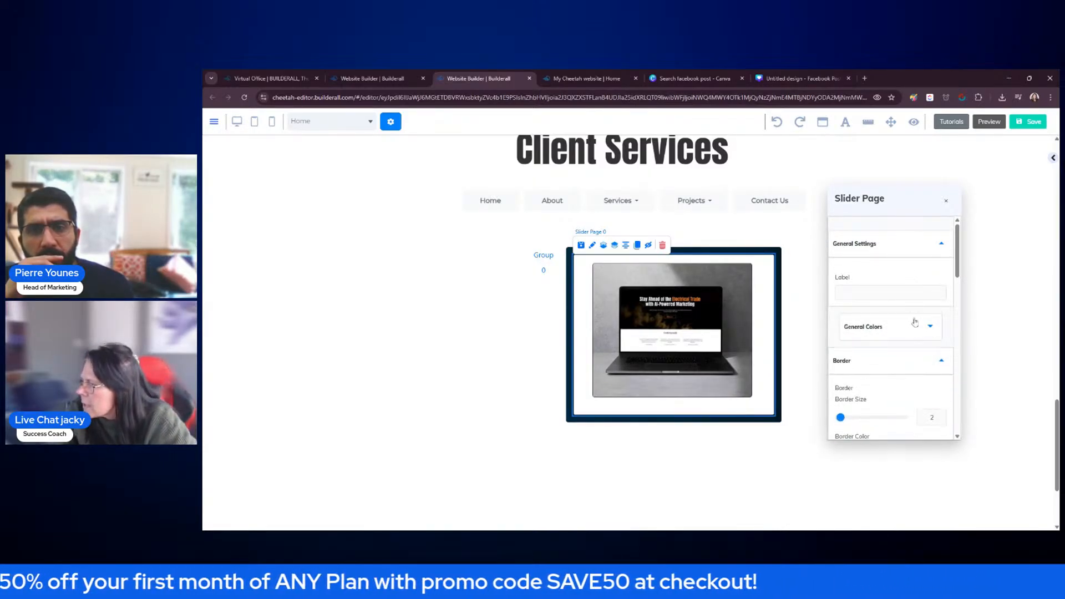
pyautogui.scroll(-3, 911, 253)
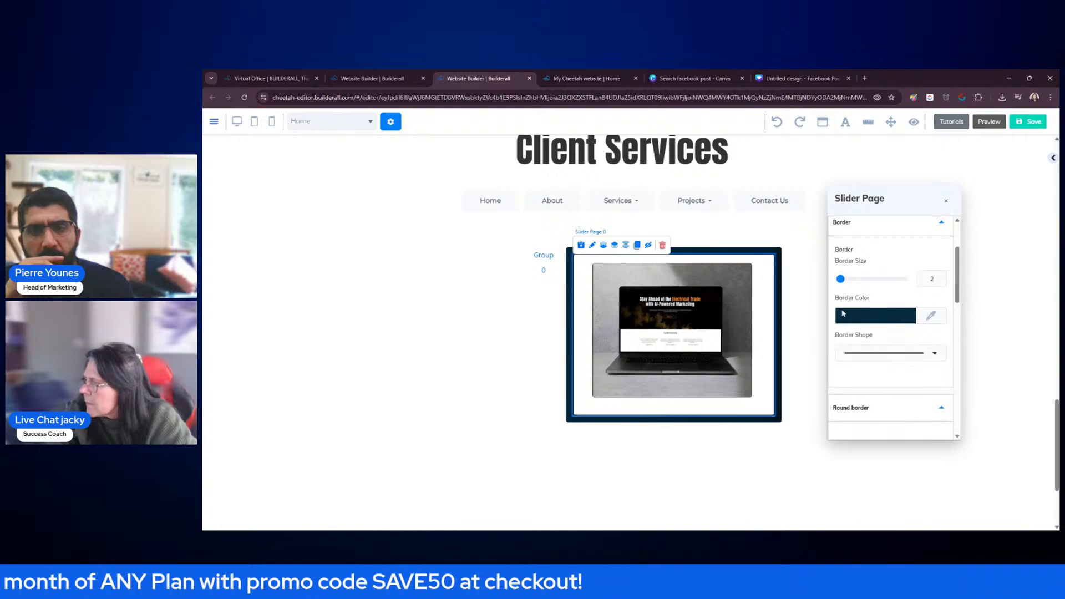
pyautogui.click(938, 282)
pyautogui.click(938, 281)
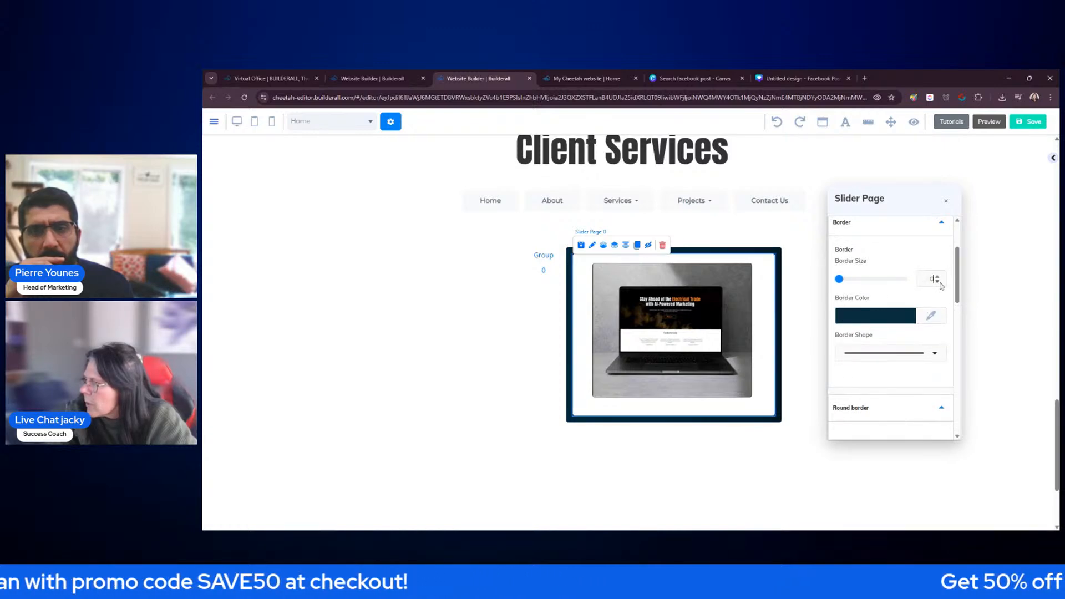
pyautogui.scroll(-1, 941, 286)
pyautogui.scroll(-10, 942, 286)
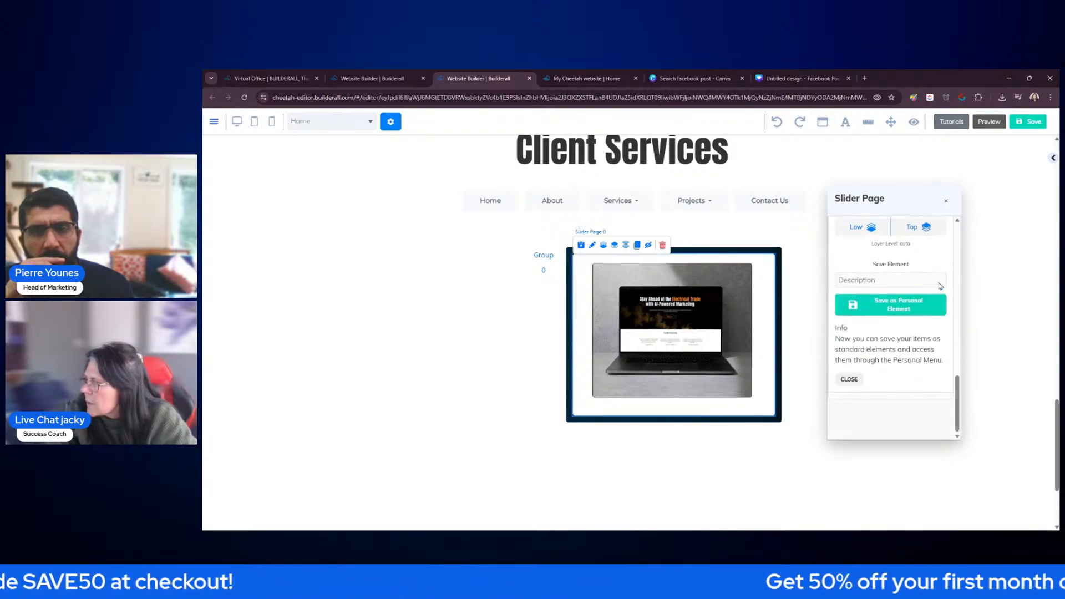
# Turn off the navigation arrows in the Rotation Banner's settings
pyautogui.click(769, 253)
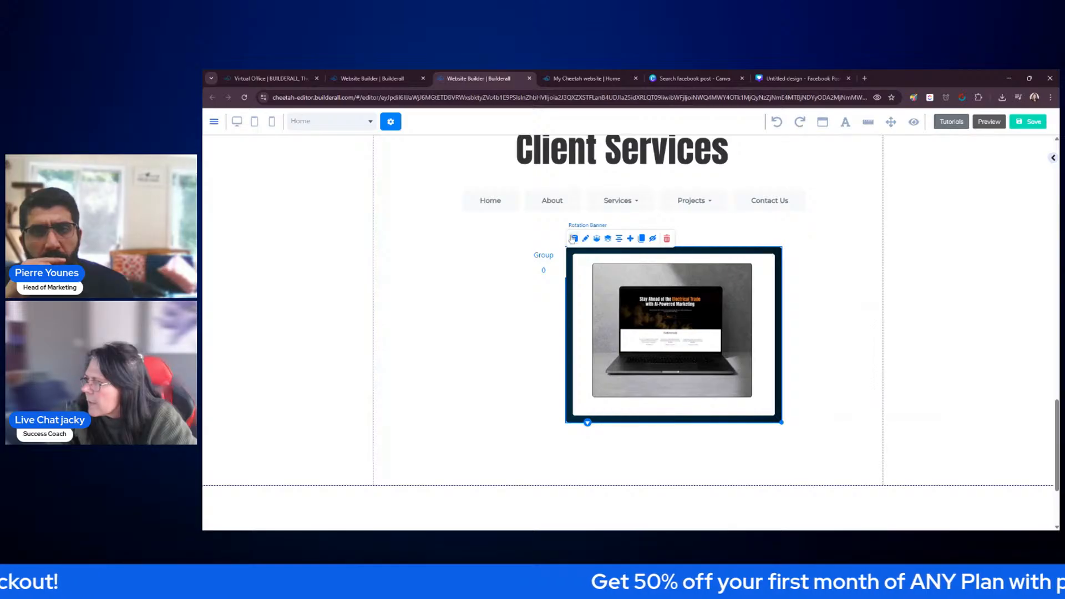
pyautogui.click(574, 239)
pyautogui.moveTo(700, 265); pyautogui.dragTo(923, 182)
pyautogui.scroll(5, 940, 263)
pyautogui.scroll(5, 939, 262)
pyautogui.click(901, 228)
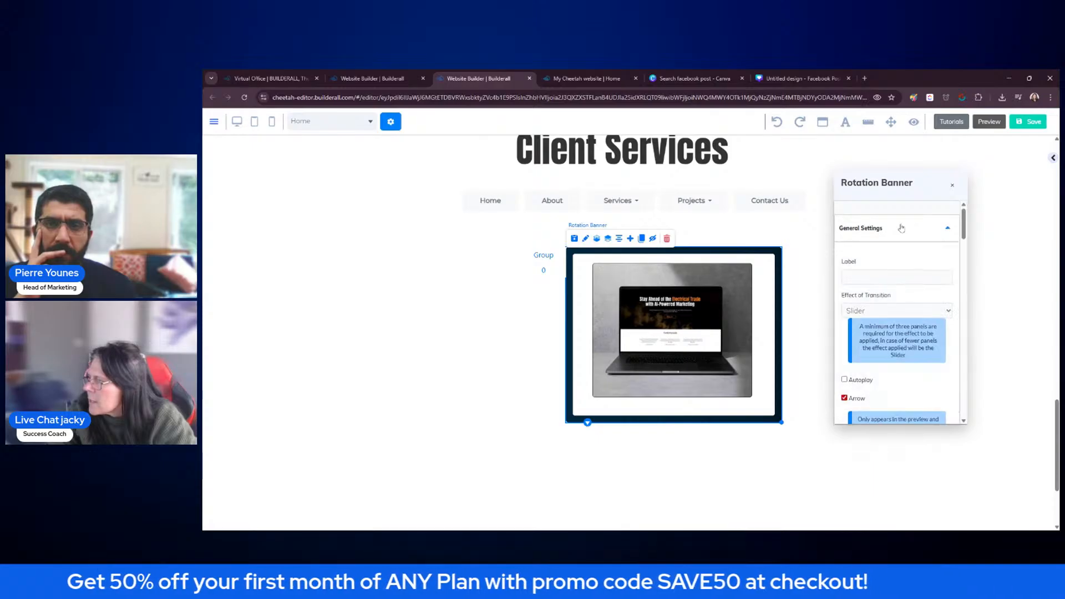
pyautogui.scroll(-3, 897, 255)
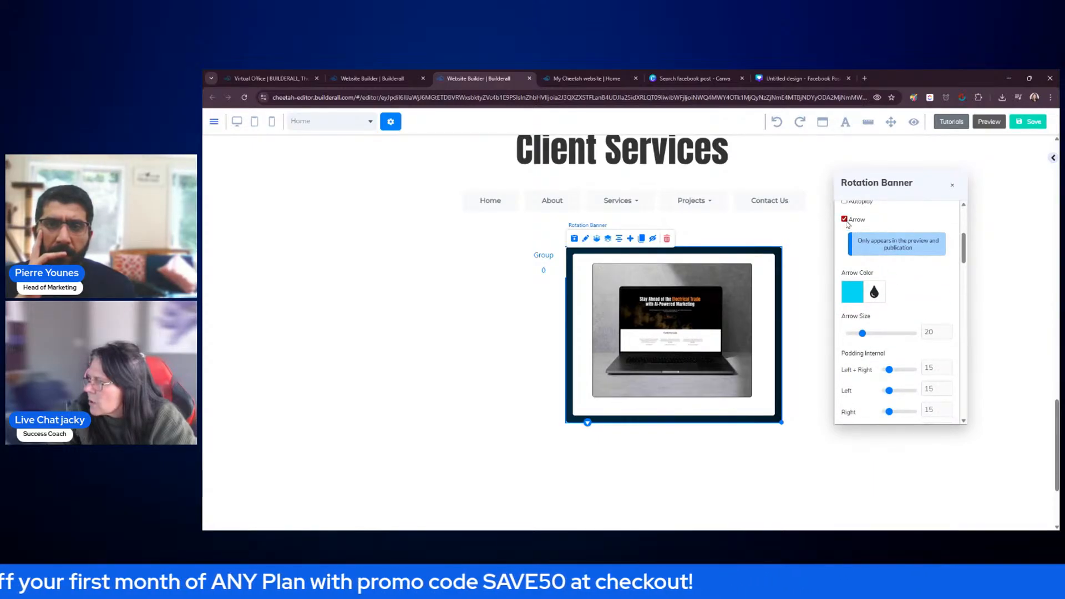
pyautogui.scroll(-8, 903, 272)
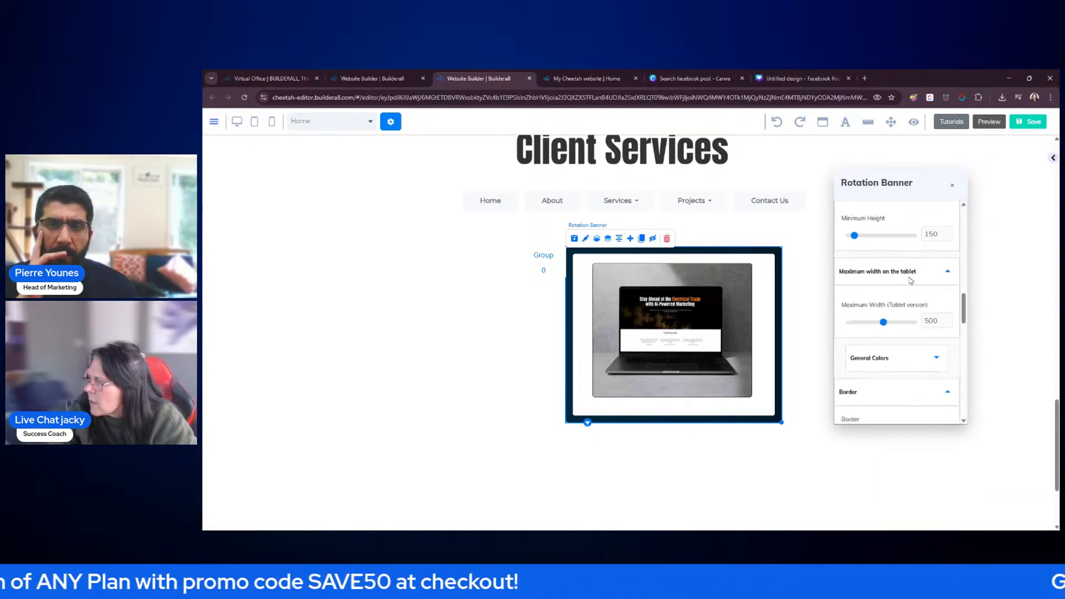
pyautogui.scroll(-10, 910, 280)
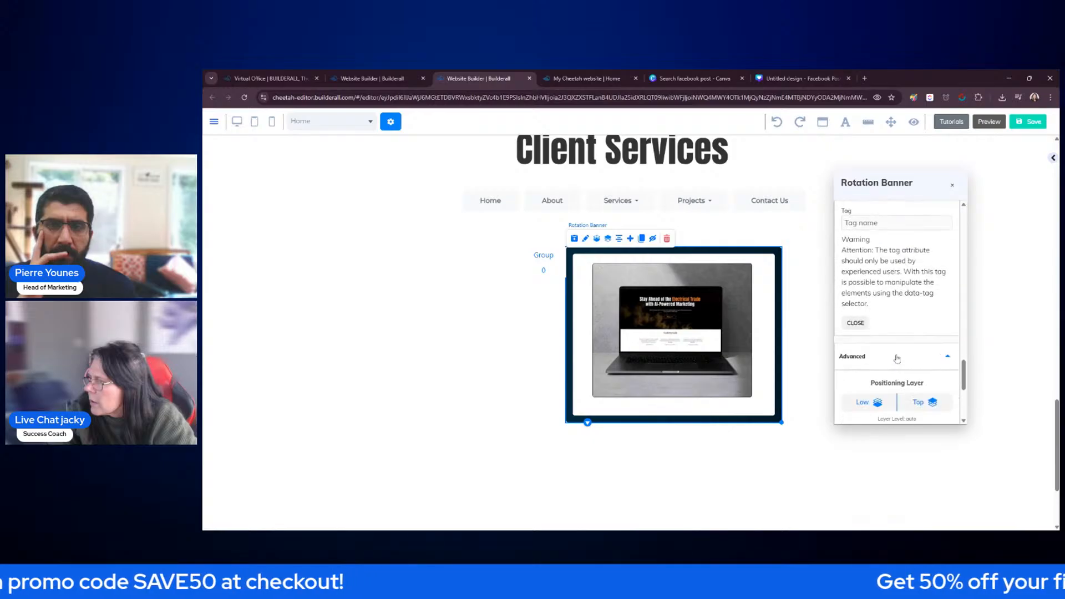
pyautogui.click(776, 256)
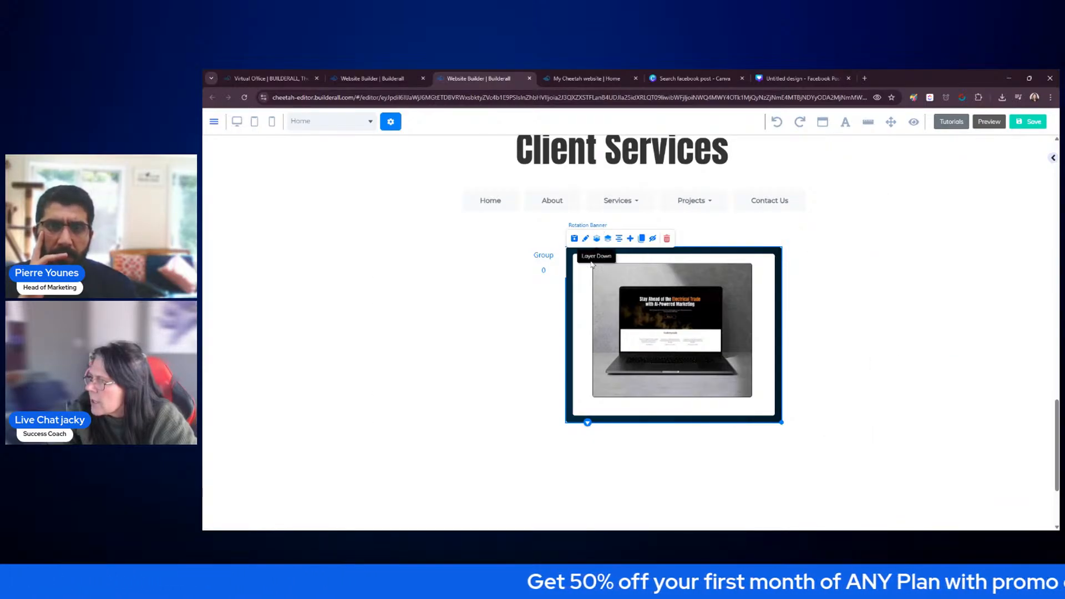
# Switch the Rotation Banner's background from gradient to solid color and clear its dark blue fill
pyautogui.click(560, 272)
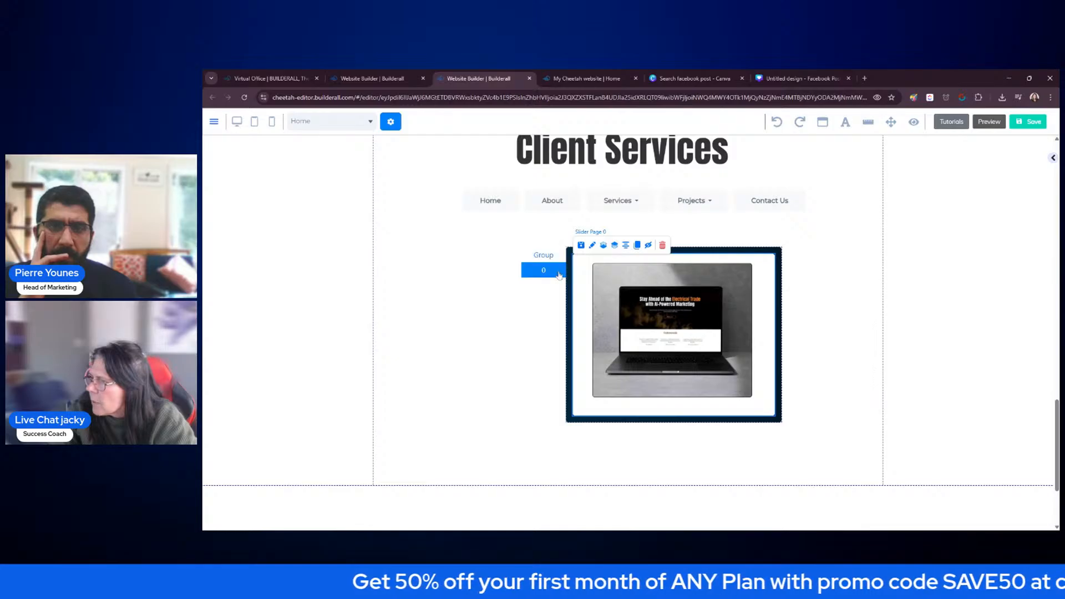
pyautogui.click(659, 265)
pyautogui.moveTo(702, 271); pyautogui.dragTo(864, 202)
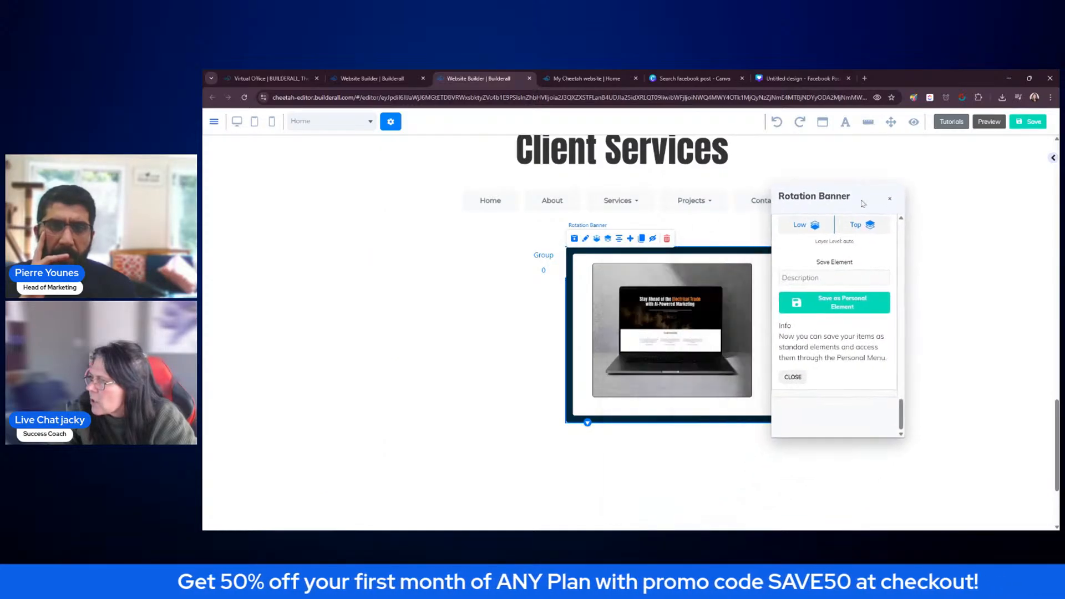
pyautogui.scroll(-5, 876, 331)
pyautogui.scroll(3, 876, 331)
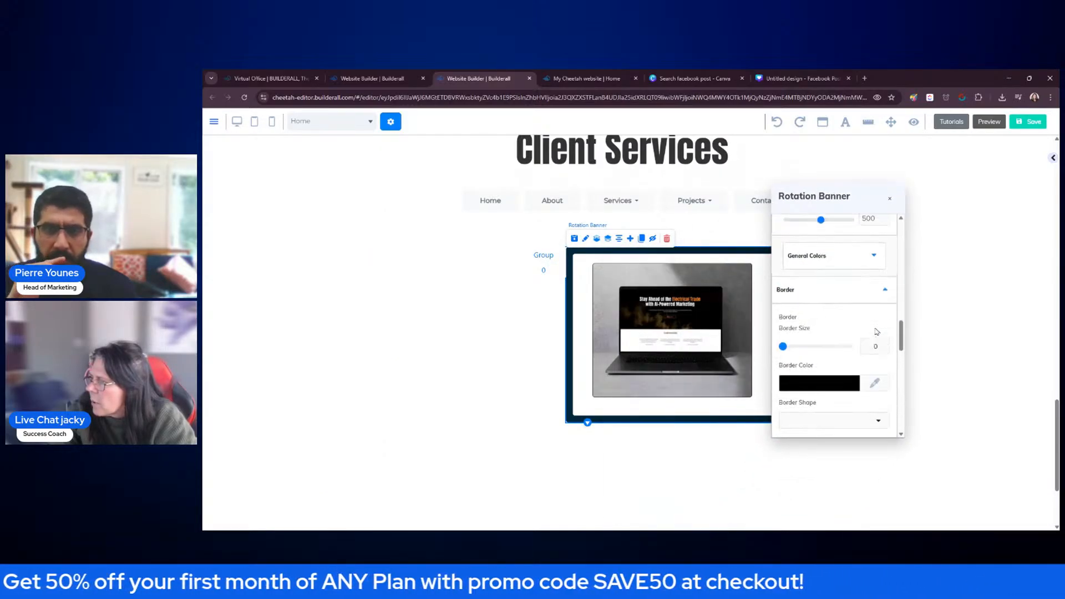
pyautogui.scroll(8, 876, 331)
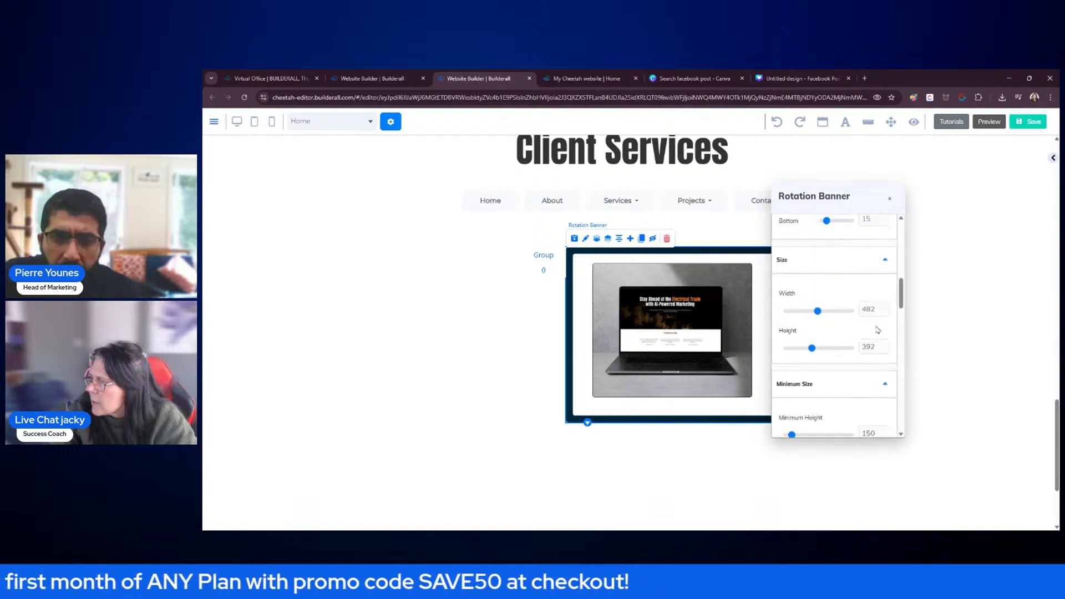
pyautogui.scroll(10, 878, 330)
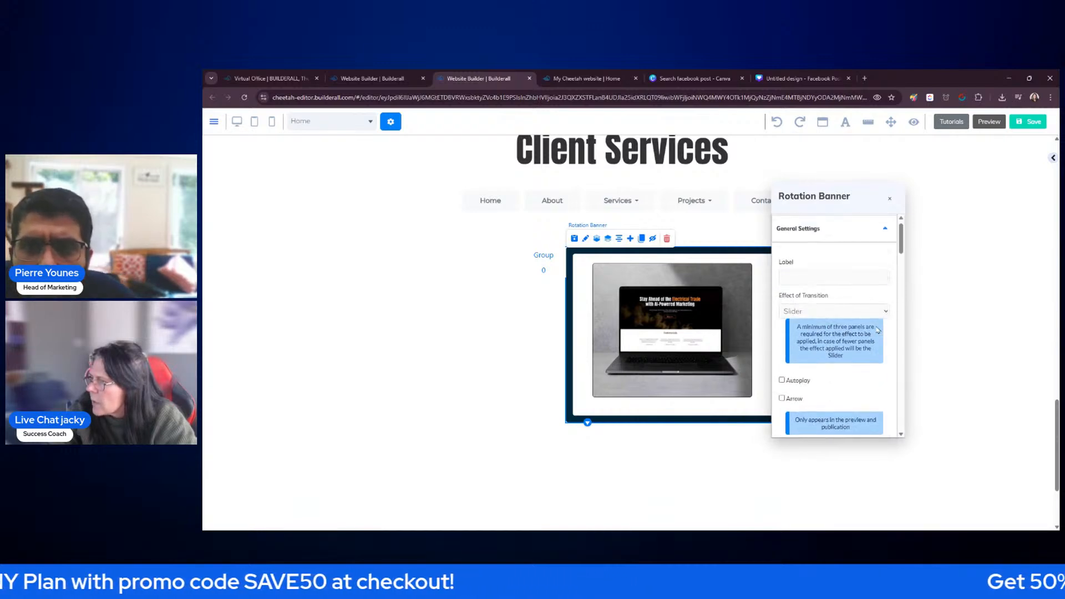
pyautogui.scroll(-10, 872, 255)
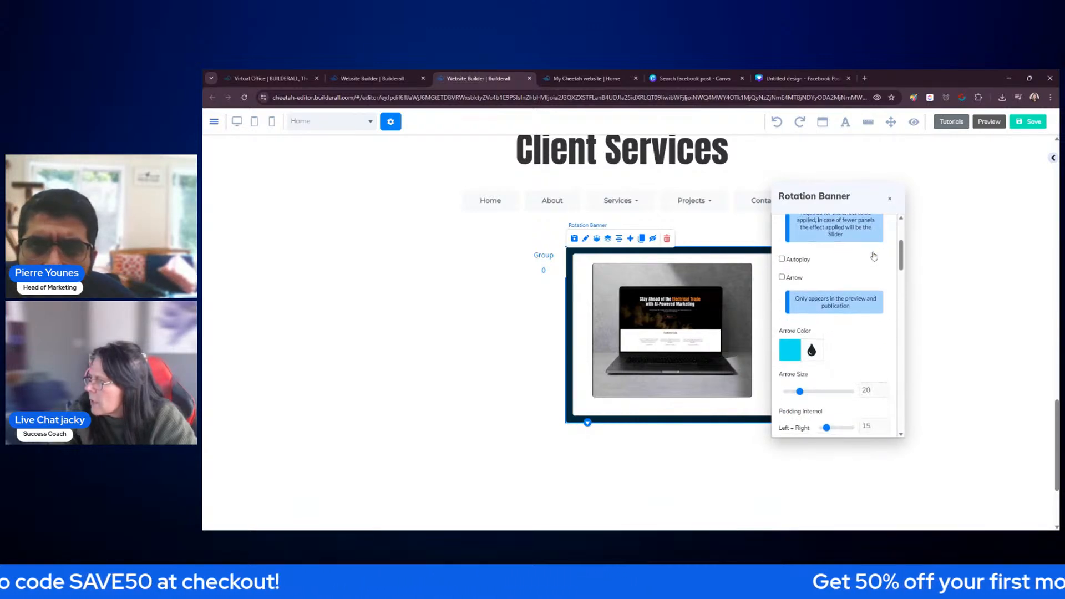
pyautogui.scroll(-5, 874, 256)
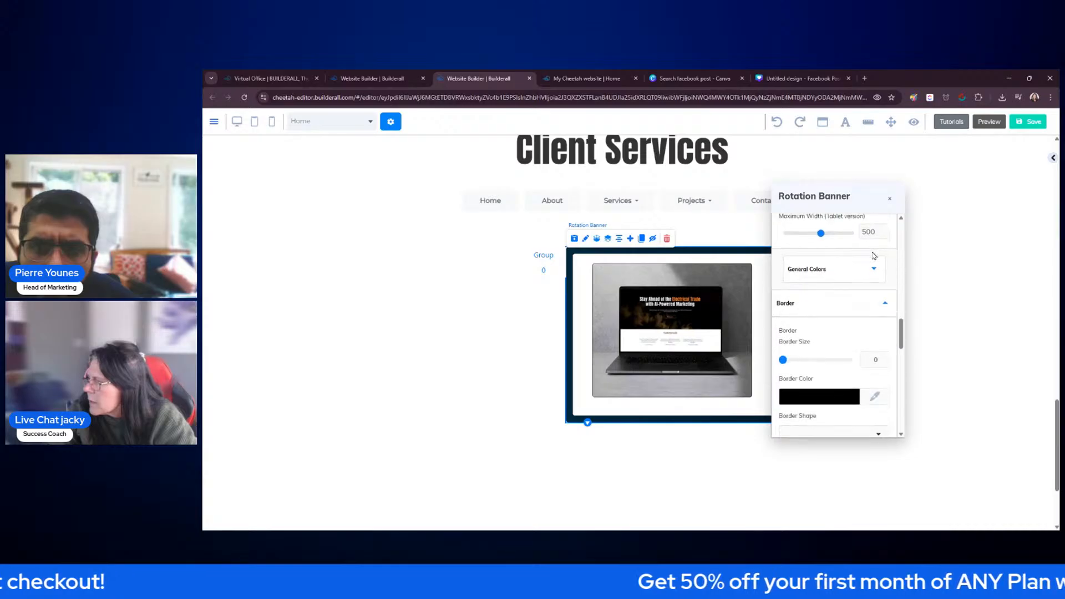
pyautogui.click(842, 237)
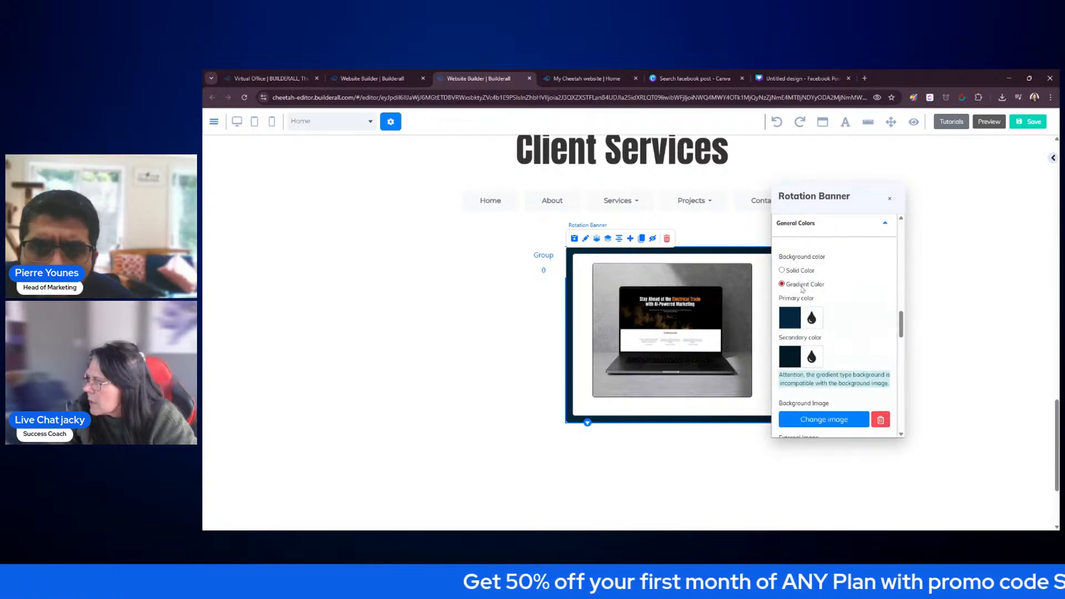
pyautogui.click(784, 271)
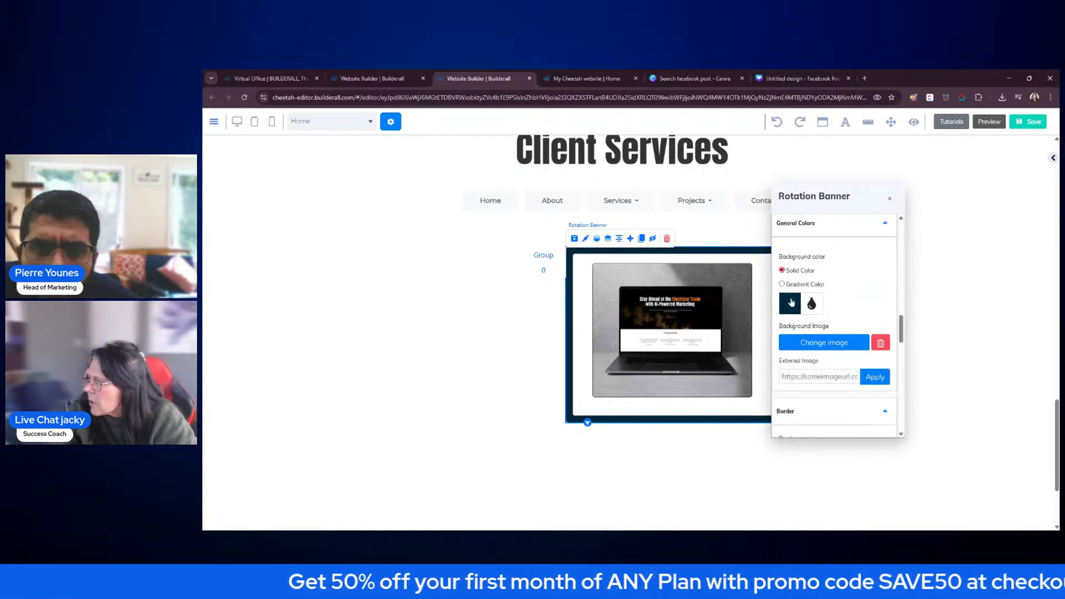
pyautogui.click(791, 304)
pyautogui.moveTo(871, 410); pyautogui.dragTo(768, 411)
pyautogui.click(1004, 358)
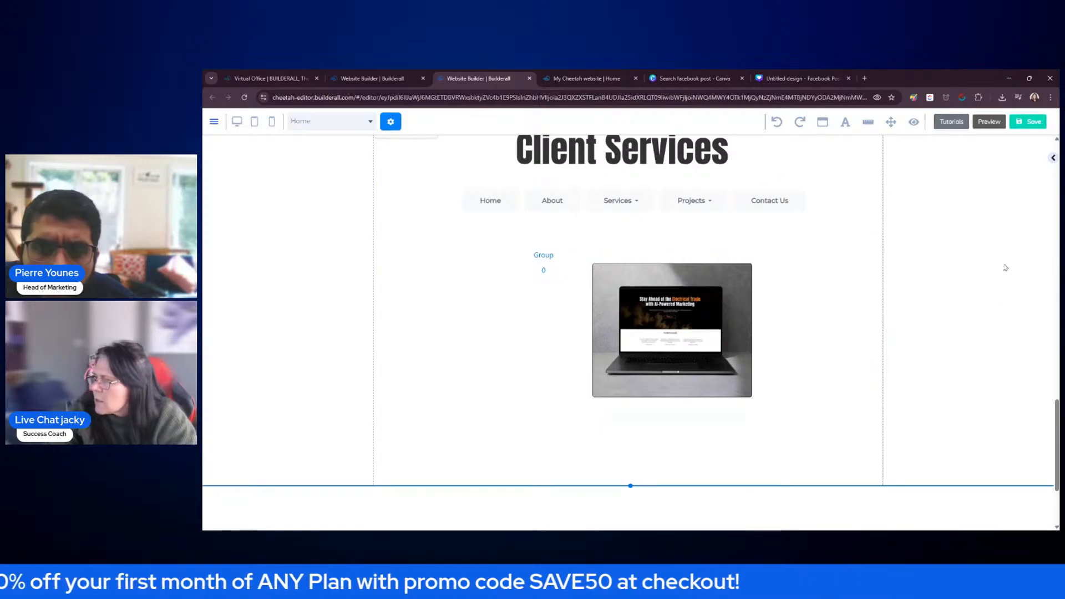
# Set the border size of the laptop mockup's Box hover to 0 and close its settings
pyautogui.doubleClick(605, 275)
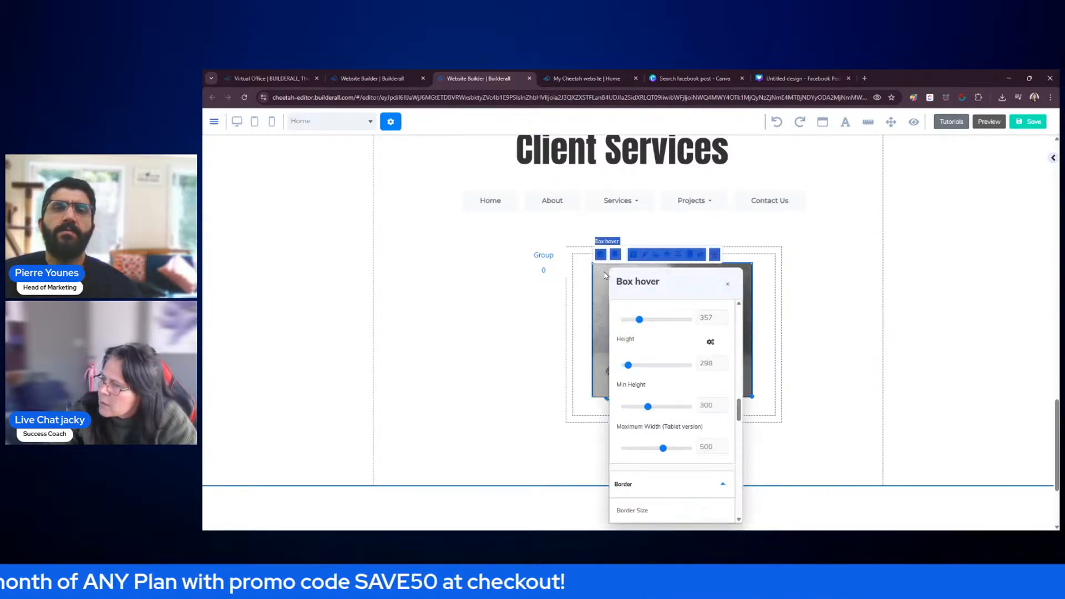
pyautogui.moveTo(685, 282); pyautogui.dragTo(896, 220)
pyautogui.scroll(4, 915, 283)
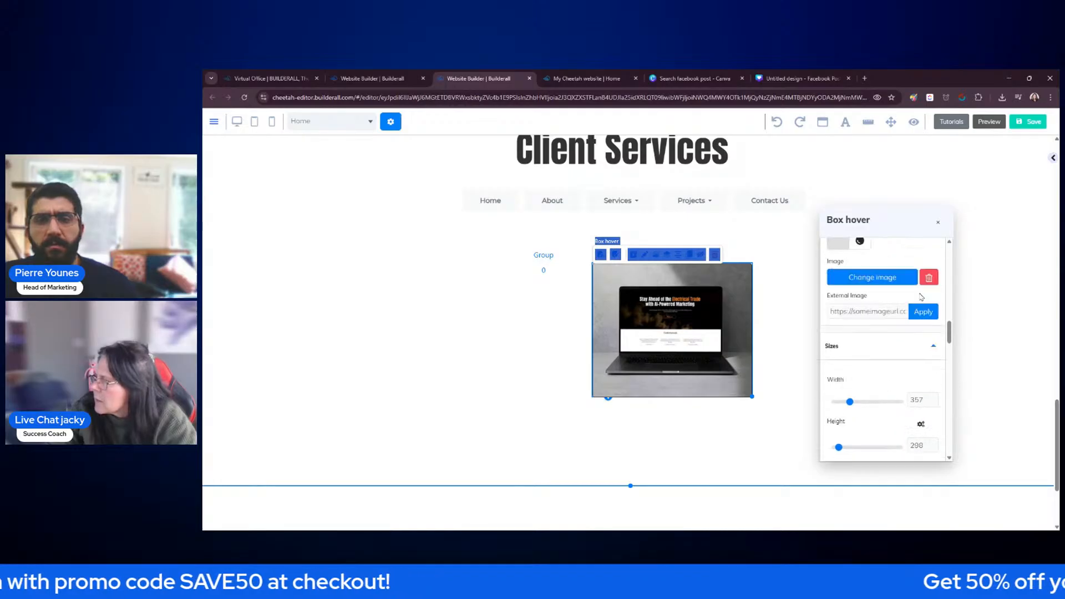
pyautogui.moveTo(950, 327); pyautogui.dragTo(968, 366)
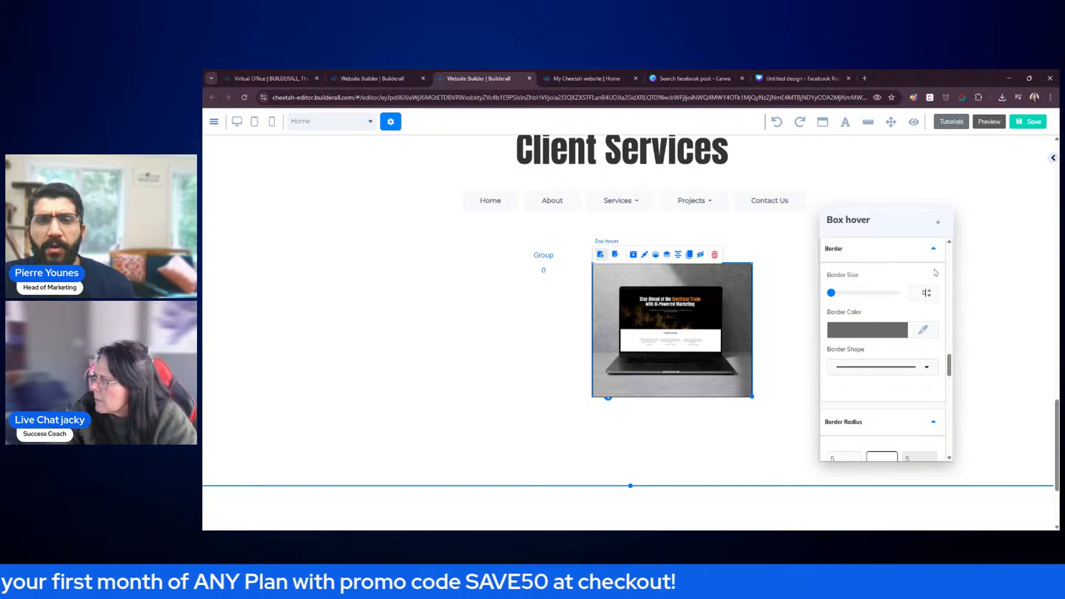
pyautogui.click(938, 222)
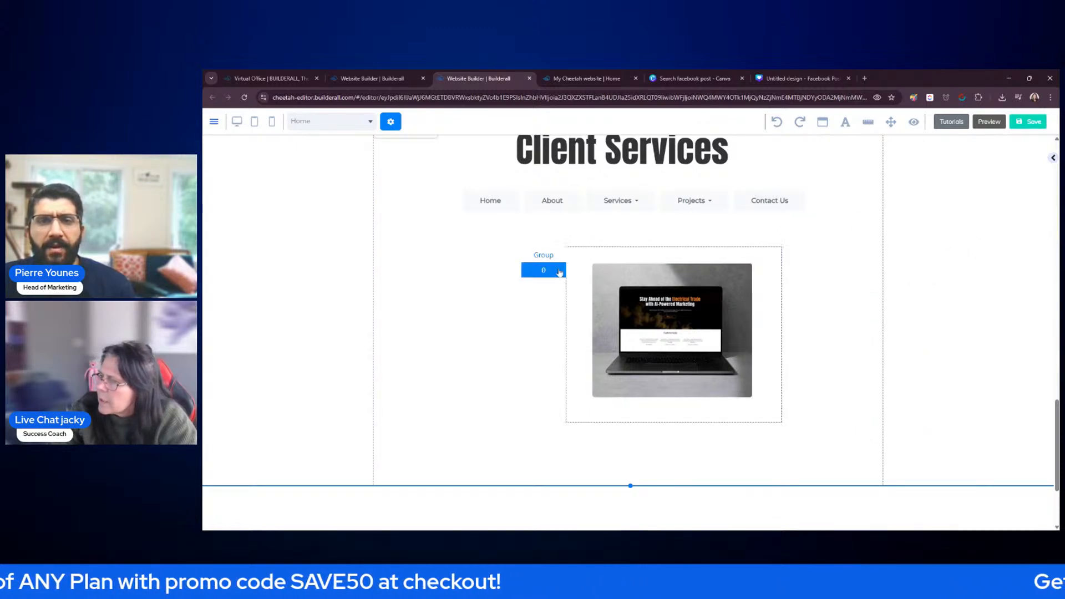
# Move the Rotation Banner slightly right and down on the page beneath the menu
pyautogui.click(544, 255)
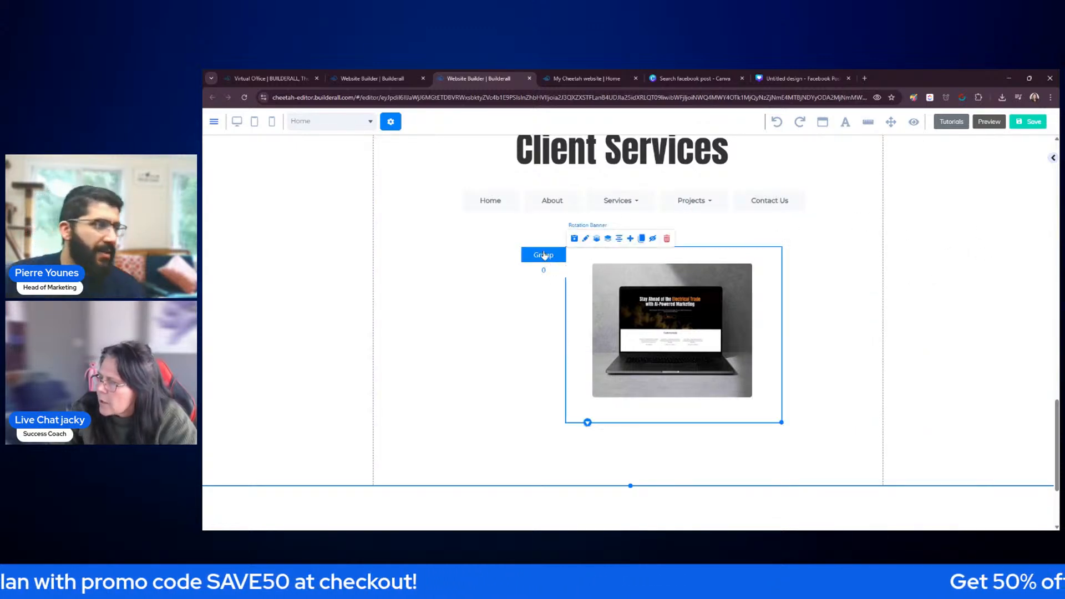
pyautogui.click(492, 278)
pyautogui.moveTo(536, 261); pyautogui.dragTo(546, 265)
# Clone Slider Page 0 twice so the slider has pages 0, 1 and 2, and shift the Rotation Banner slightly left
pyautogui.click(552, 272)
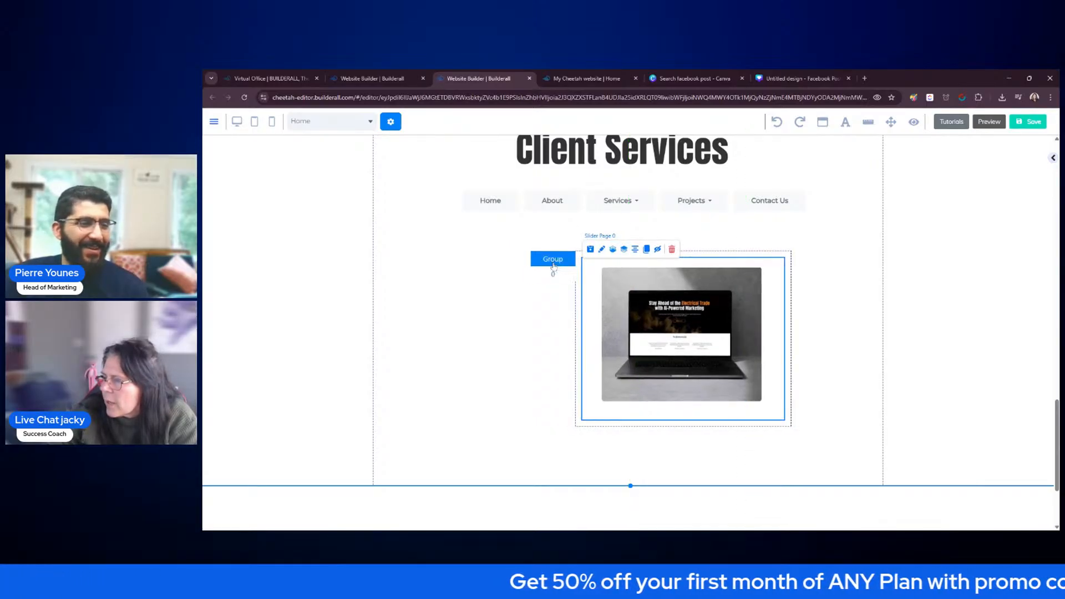
pyautogui.click(552, 263)
pyautogui.click(554, 275)
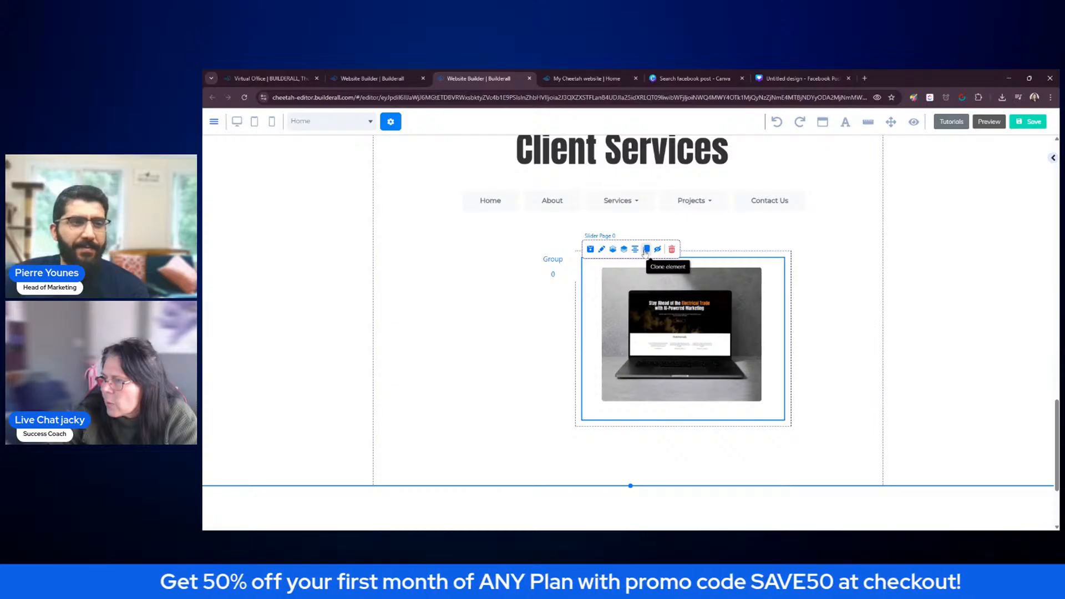
pyautogui.click(646, 250)
pyautogui.click(555, 291)
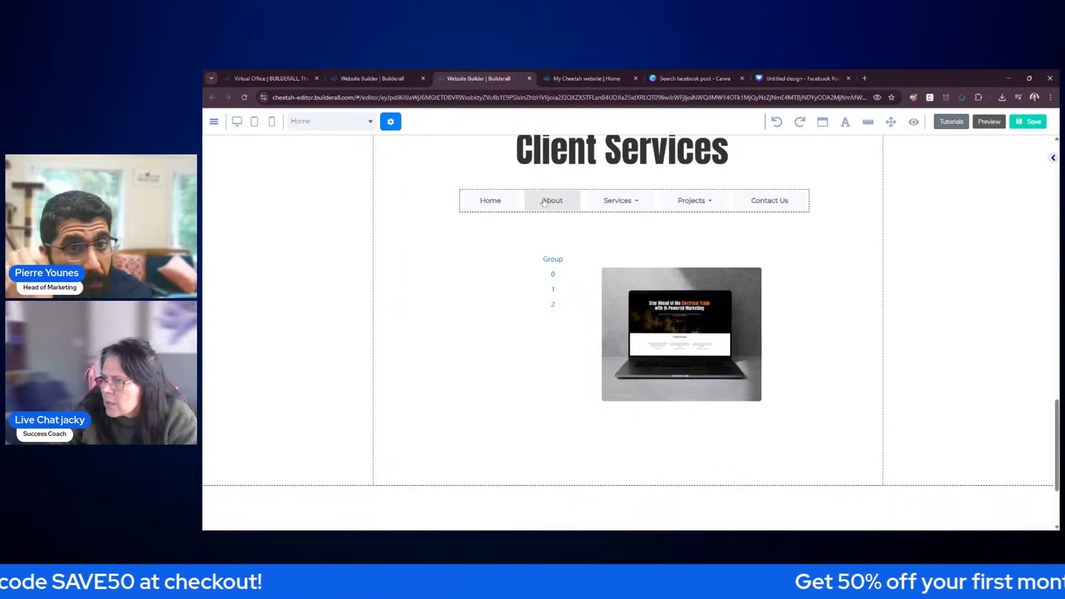
pyautogui.moveTo(557, 260); pyautogui.dragTo(544, 263)
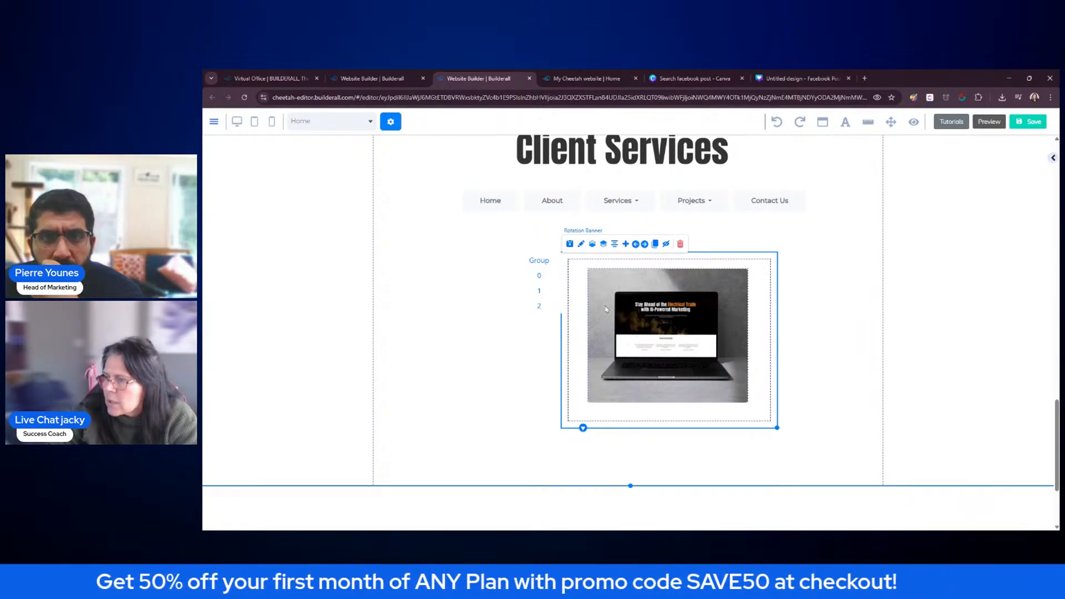
# Delete the Contact Us, Projects and Services items from the menu under the Client Services heading
pyautogui.click(553, 206)
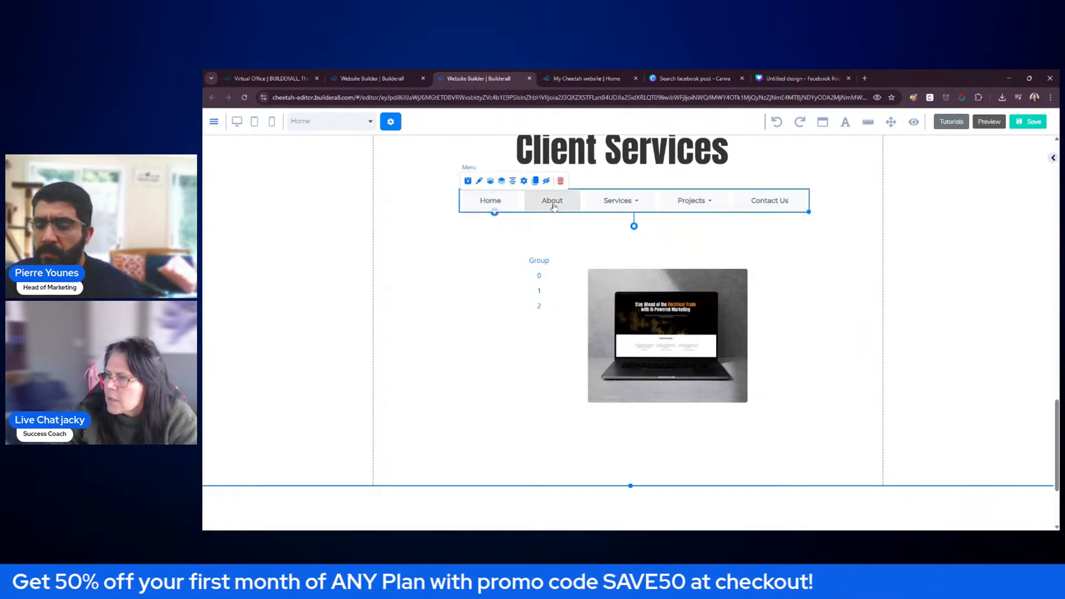
pyautogui.click(523, 181)
pyautogui.click(763, 367)
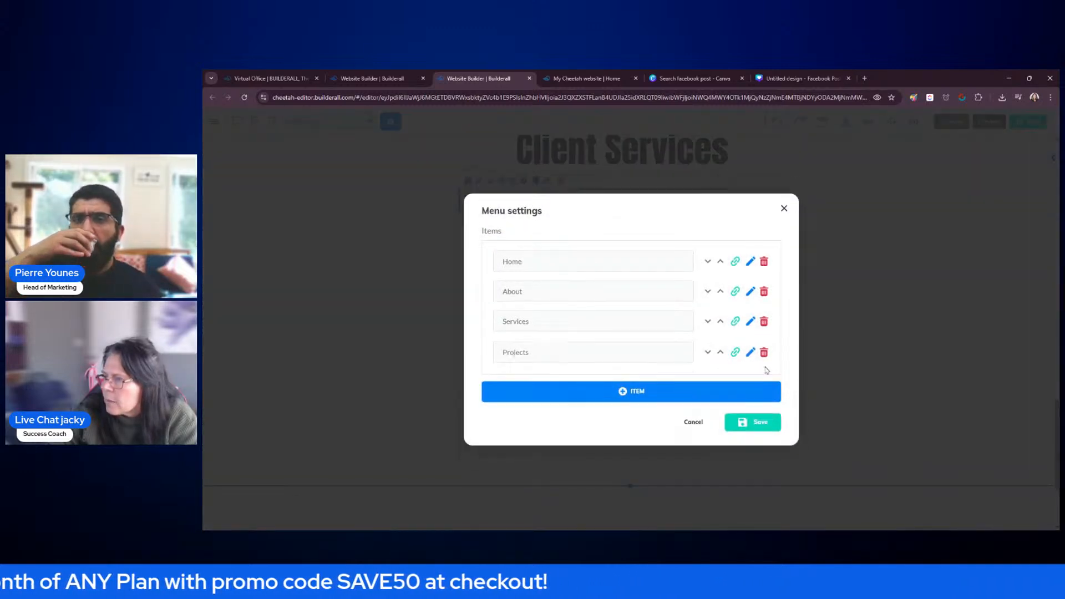
pyautogui.click(763, 353)
pyautogui.click(763, 338)
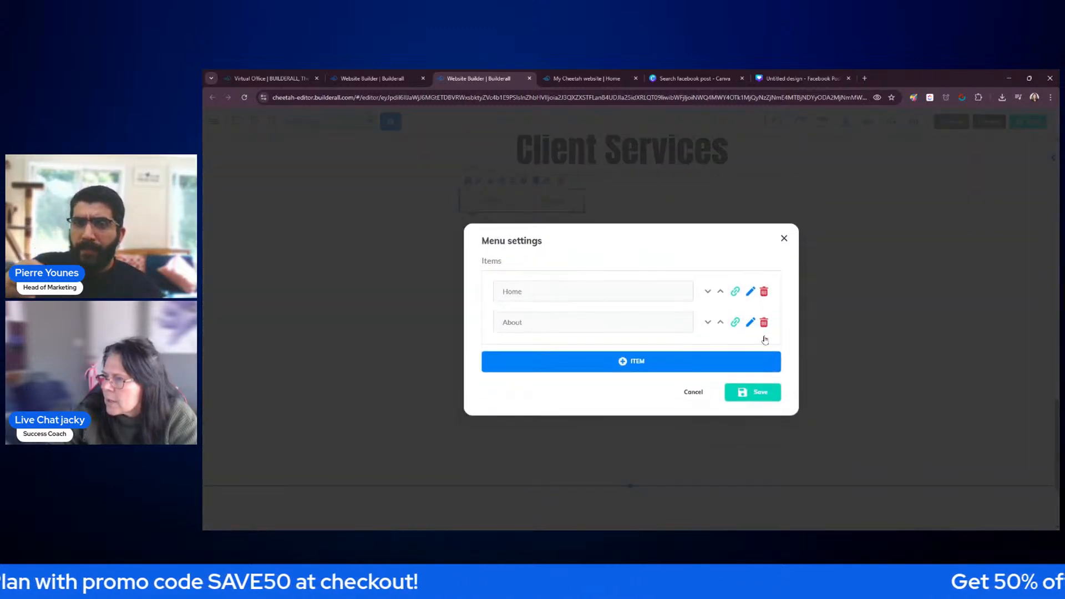
# Rename the menu's Home item to "Web Design"
pyautogui.click(750, 291)
pyautogui.moveTo(519, 283); pyautogui.dragTo(498, 283)
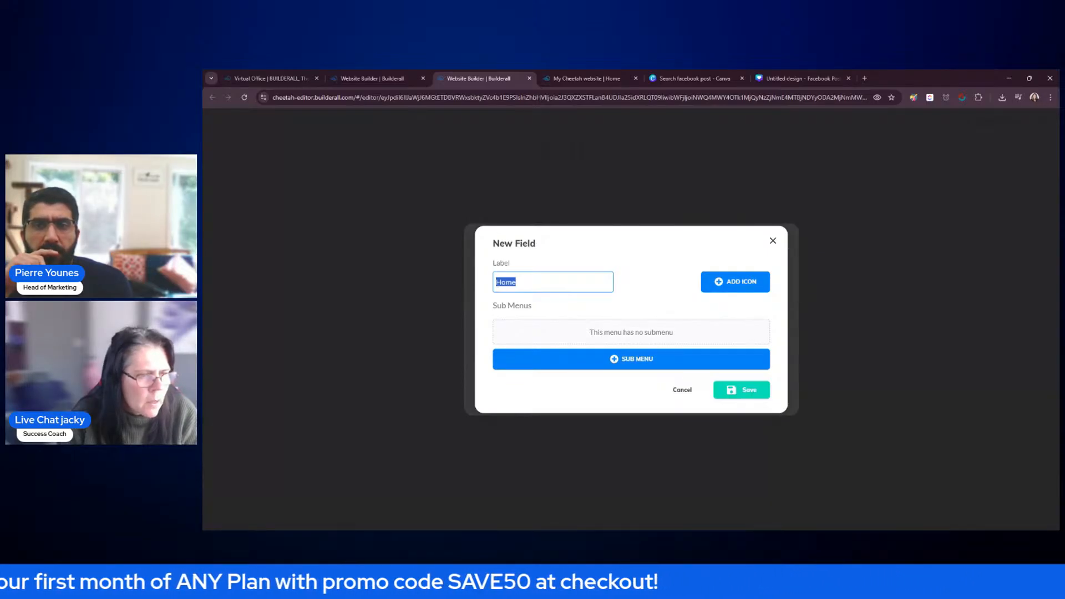
pyautogui.write('Web Design')
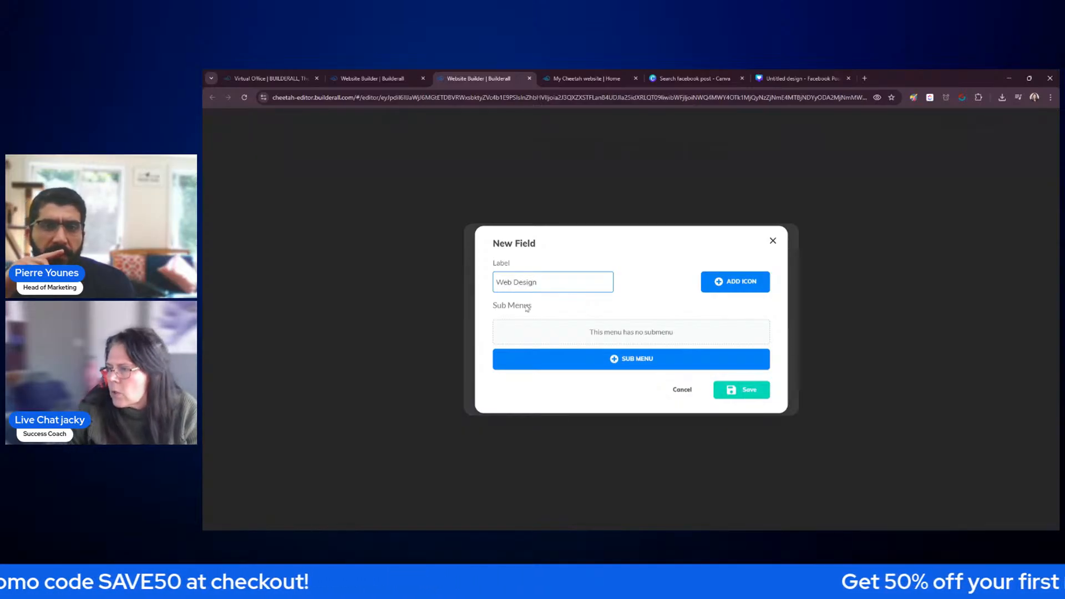
pyautogui.click(746, 391)
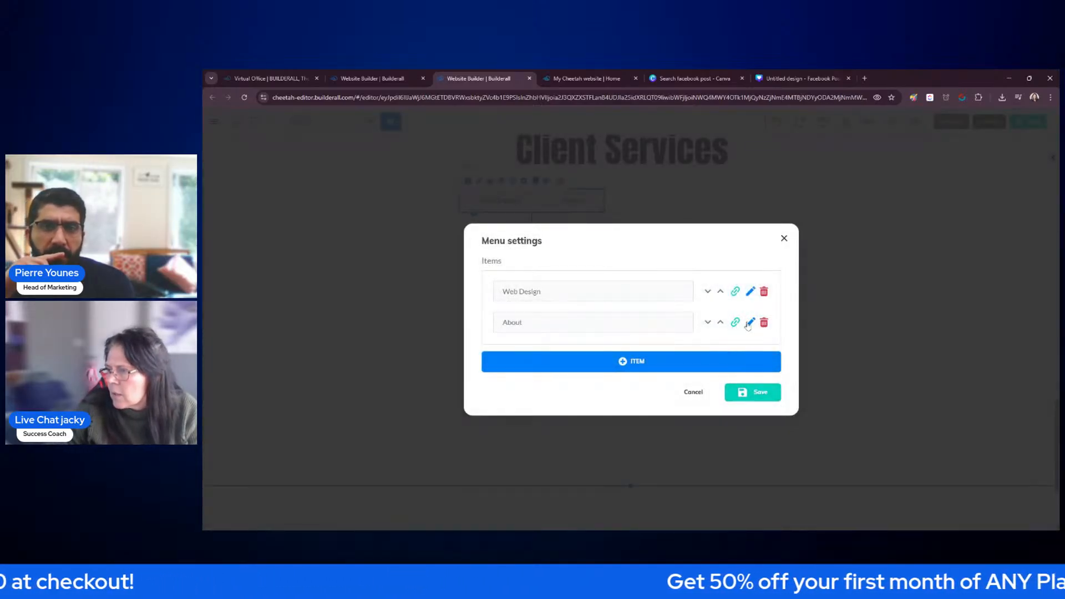
# Rename the menu's About item to "Email Marketing"
pyautogui.click(751, 323)
pyautogui.moveTo(536, 285); pyautogui.dragTo(481, 287)
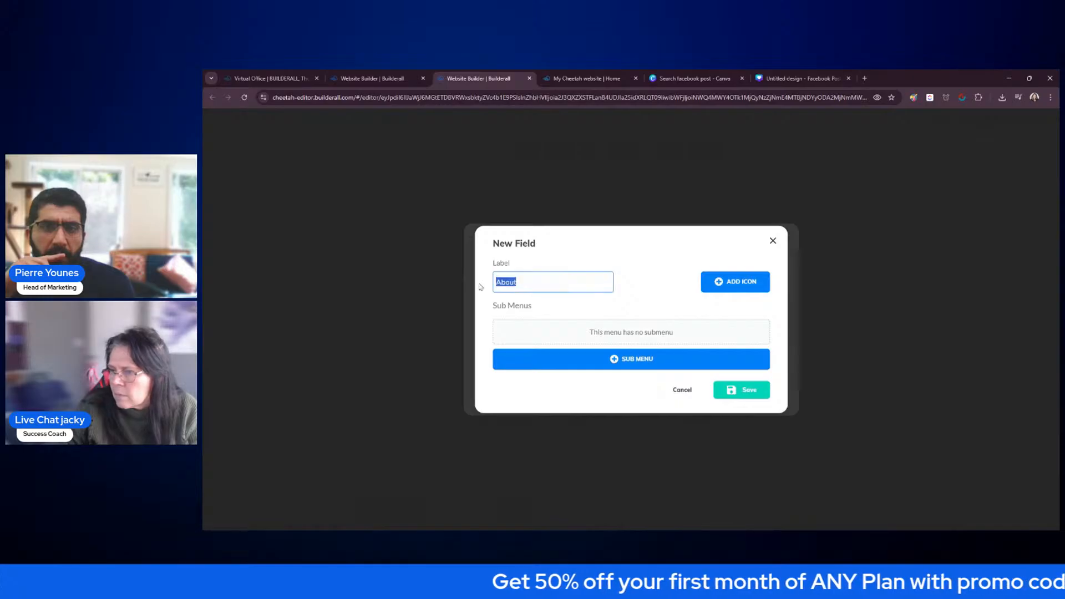
pyautogui.write('eting')
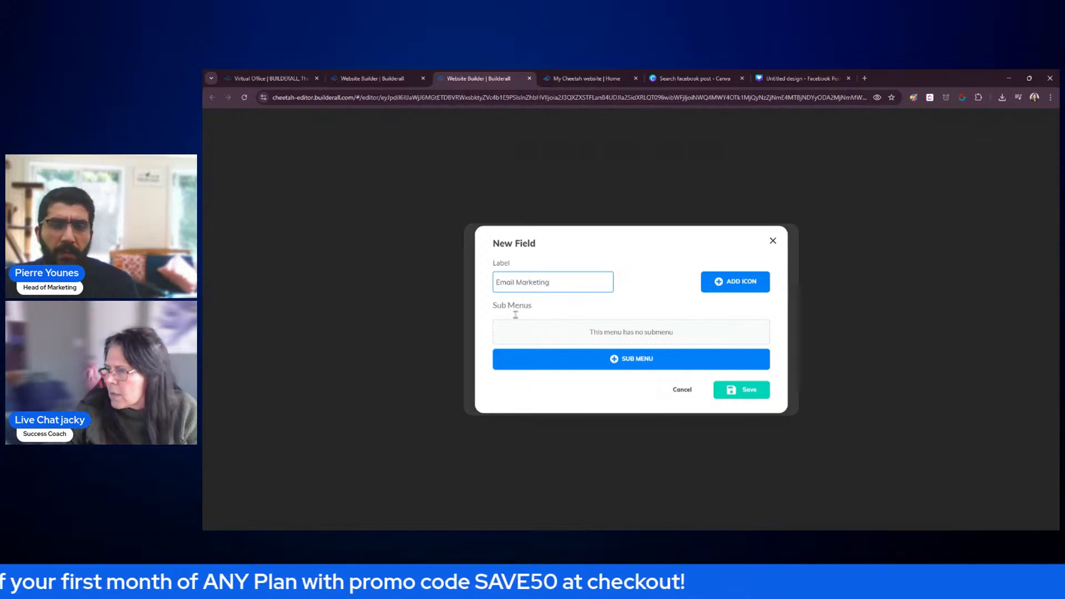
pyautogui.click(741, 389)
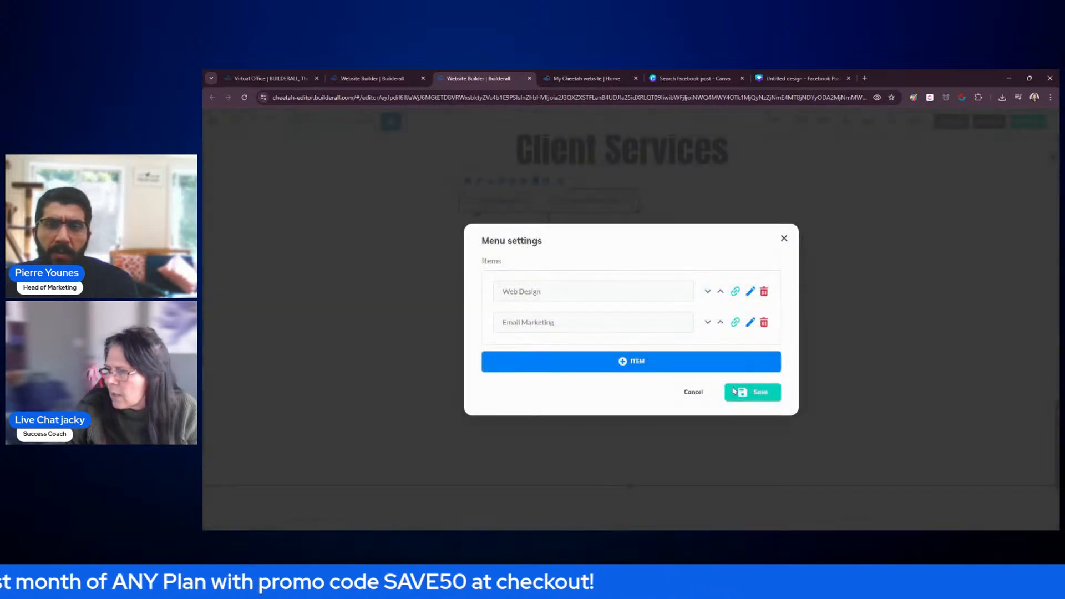
# Add a new menu item labelled "SMS Marketing"
pyautogui.click(640, 361)
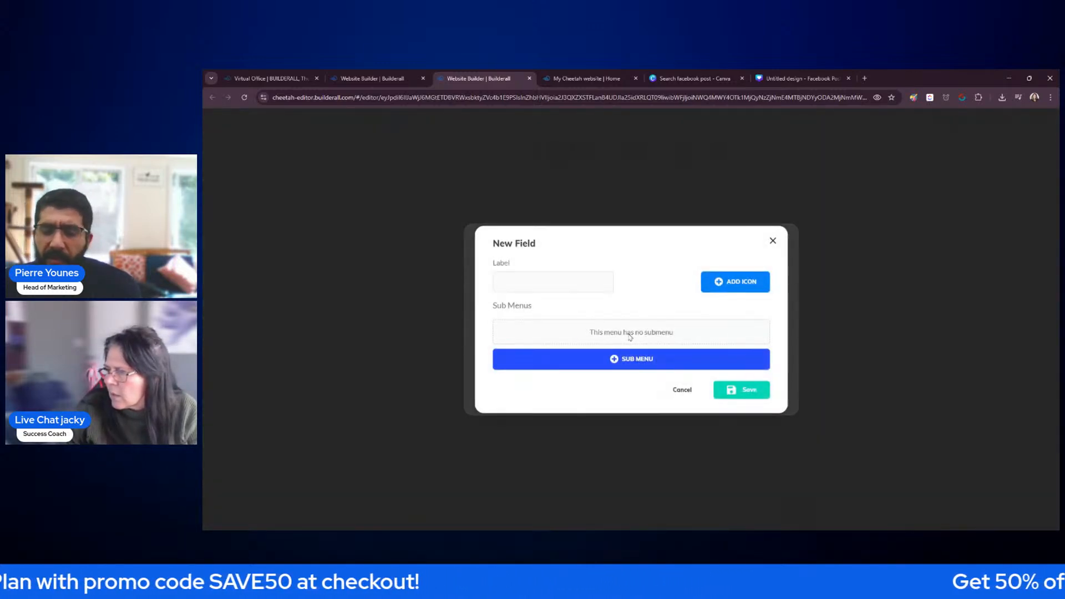
pyautogui.click(546, 282)
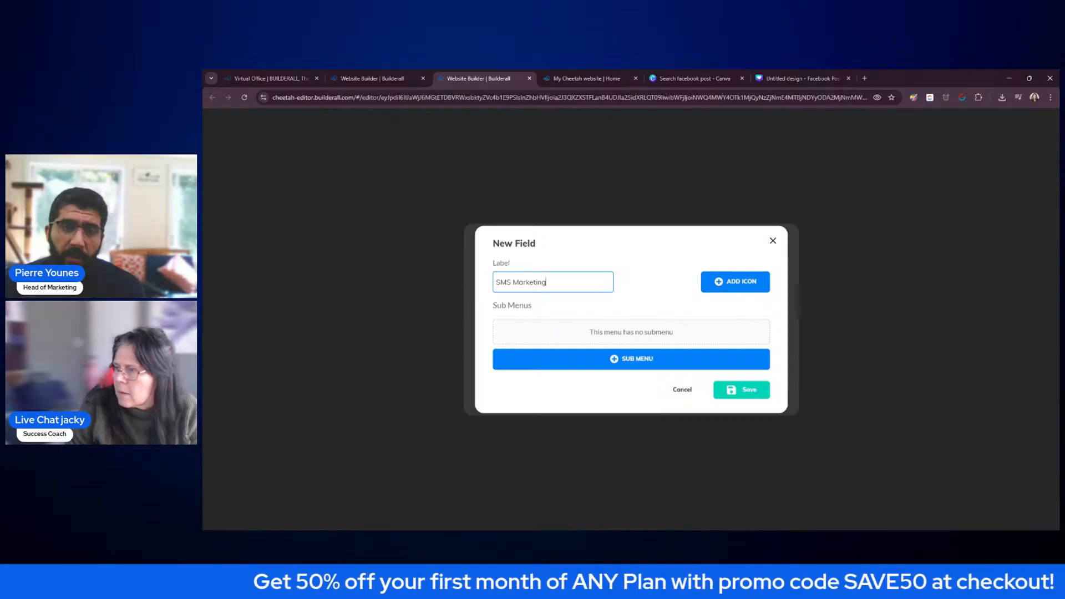
pyautogui.click(755, 395)
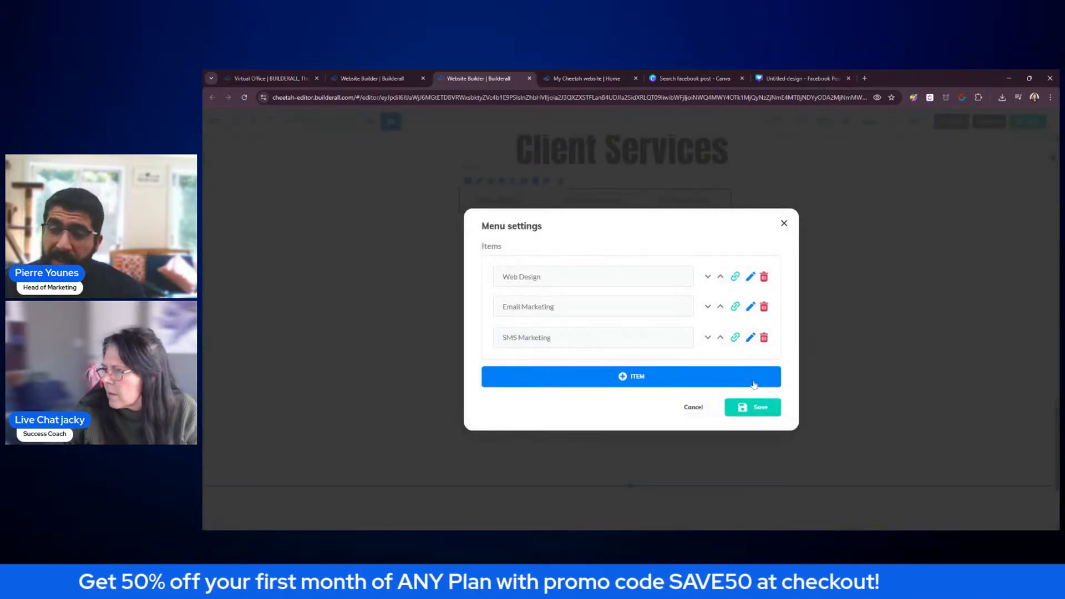
# Add a "Lead Generation" item, save the menu, and move the menu down to just above the slider
pyautogui.click(656, 378)
pyautogui.click(545, 284)
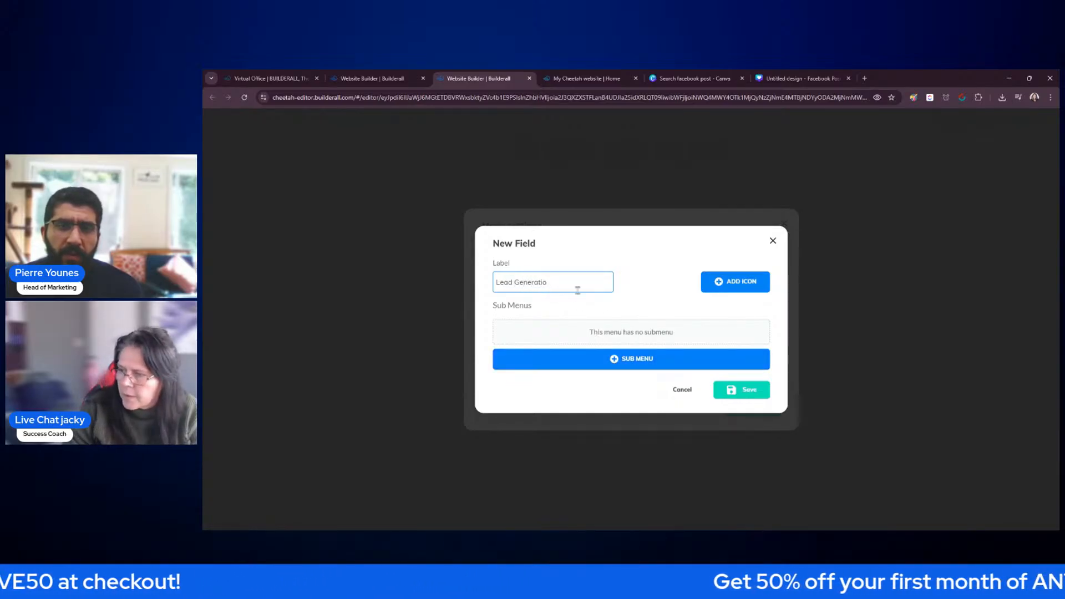
pyautogui.click(741, 389)
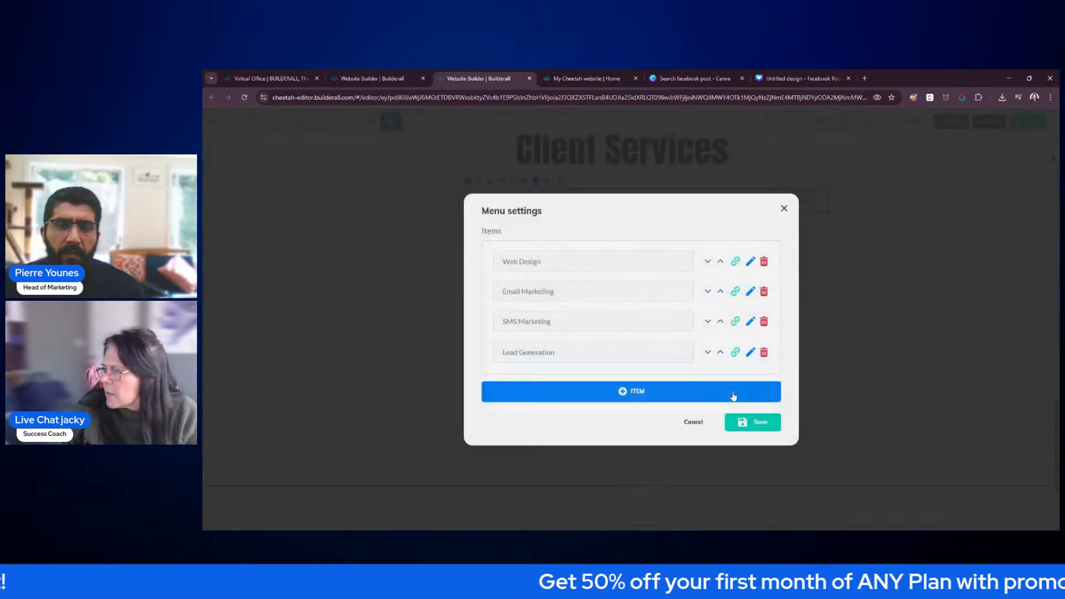
pyautogui.click(754, 416)
pyautogui.moveTo(722, 204); pyautogui.dragTo(721, 239)
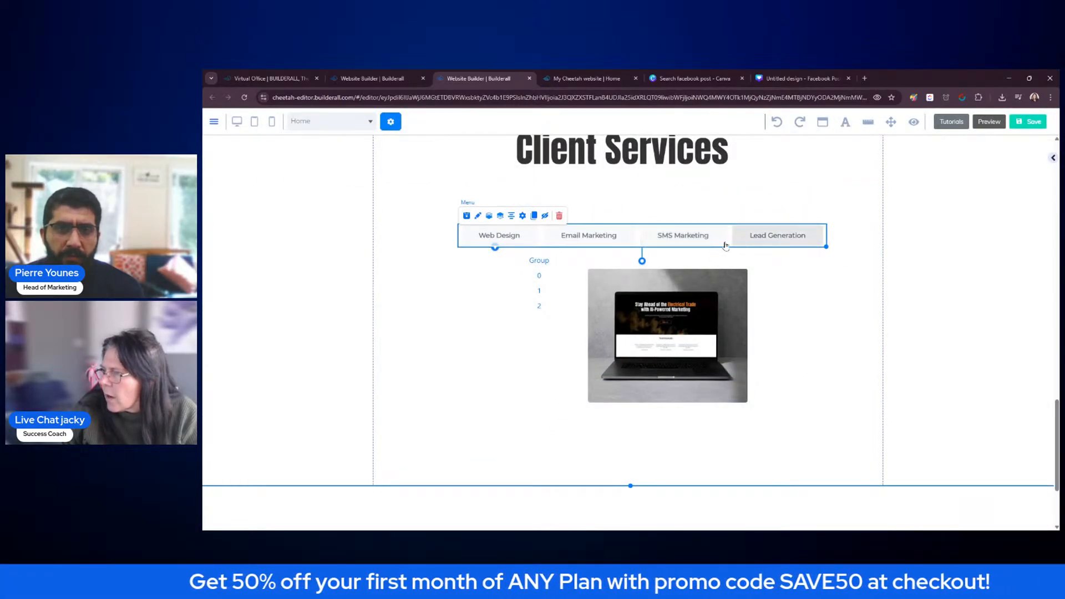
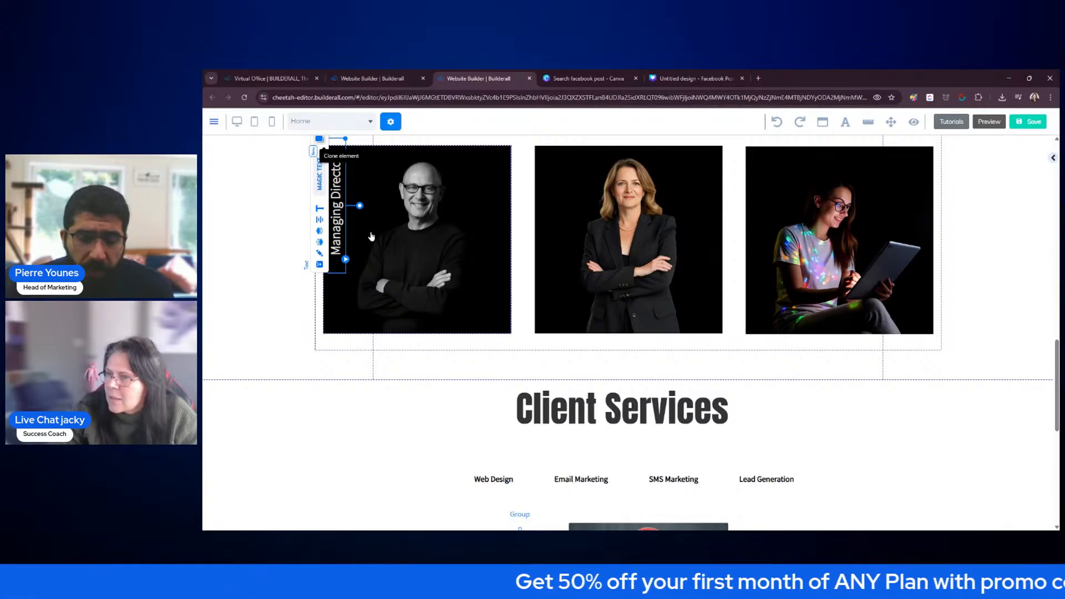
# Move the cloned "Managing Director" text out of the first team card's hover state to the blank area beside it
pyautogui.click(380, 206)
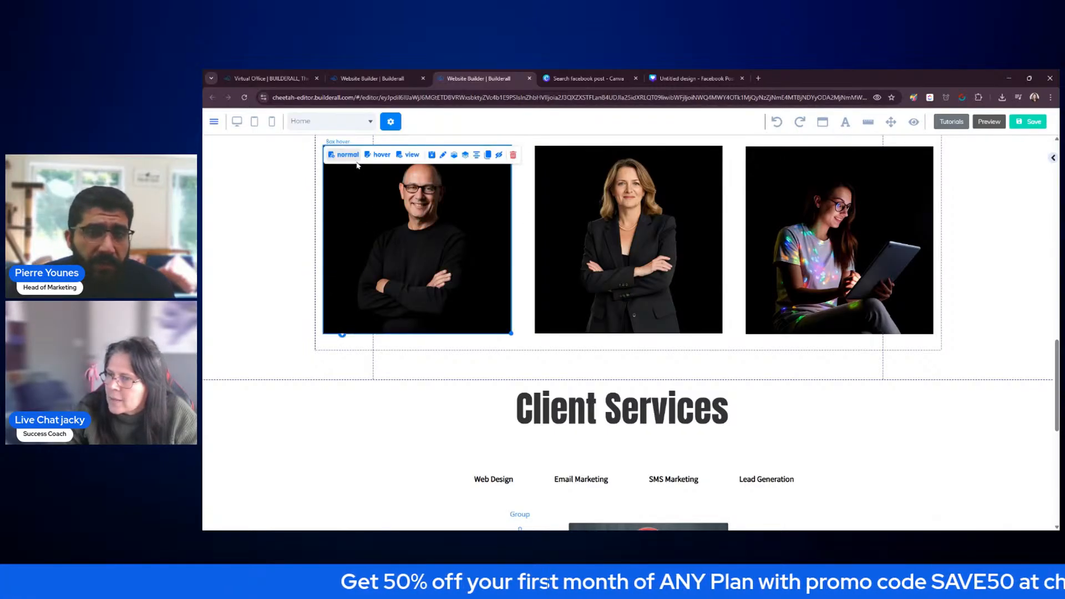
pyautogui.click(381, 157)
pyautogui.moveTo(361, 206); pyautogui.dragTo(264, 211)
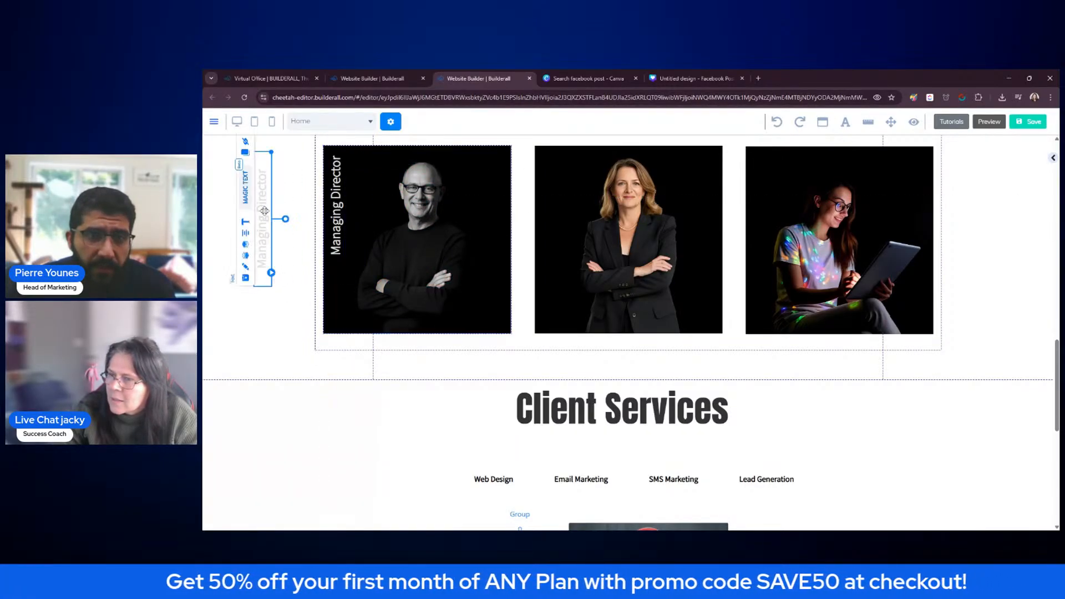
pyautogui.click(284, 310)
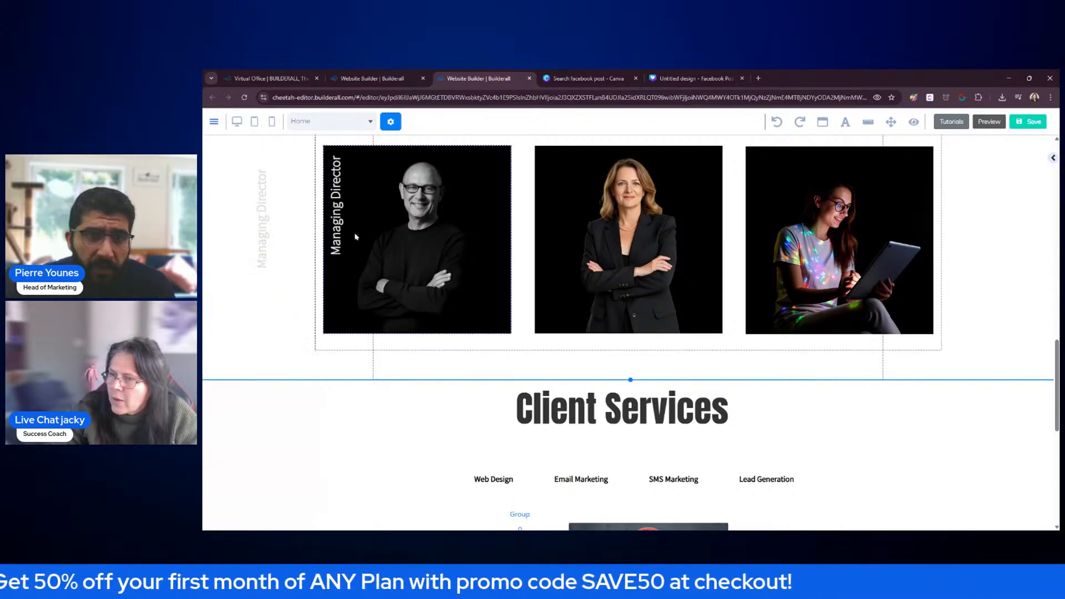
# Show the first team card's hover state and move the loose "Managing Director" copy down into the Client Services section
pyautogui.scroll(1, 503, 274)
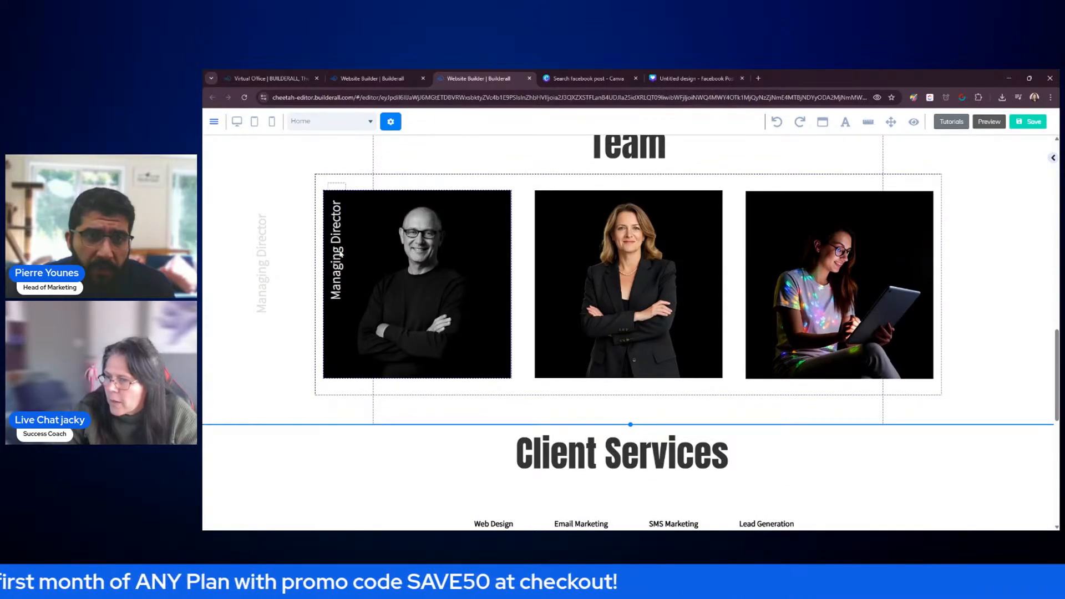
pyautogui.click(391, 266)
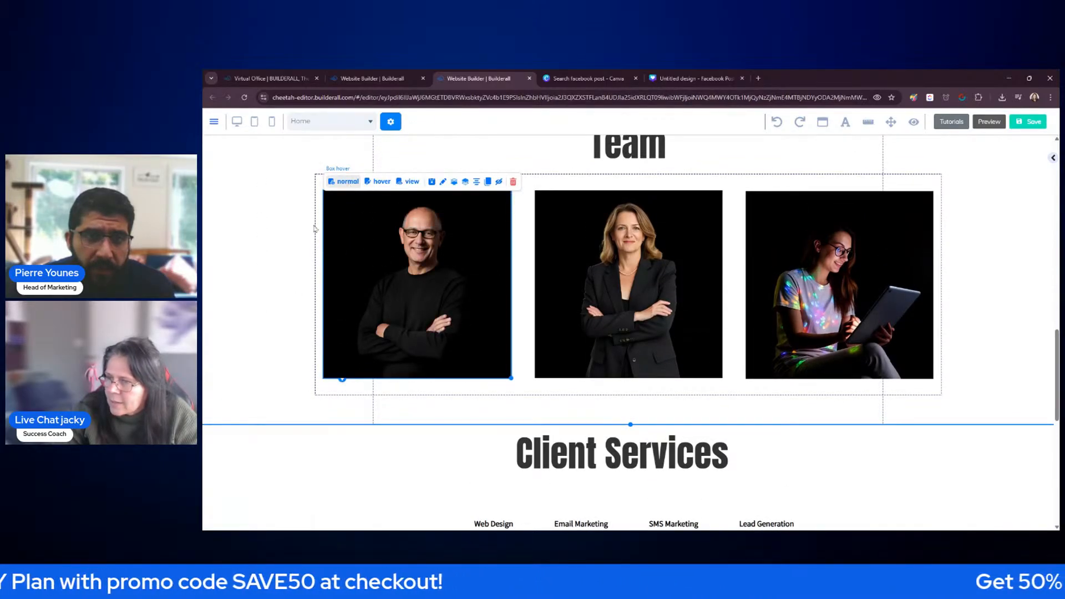
pyautogui.click(379, 182)
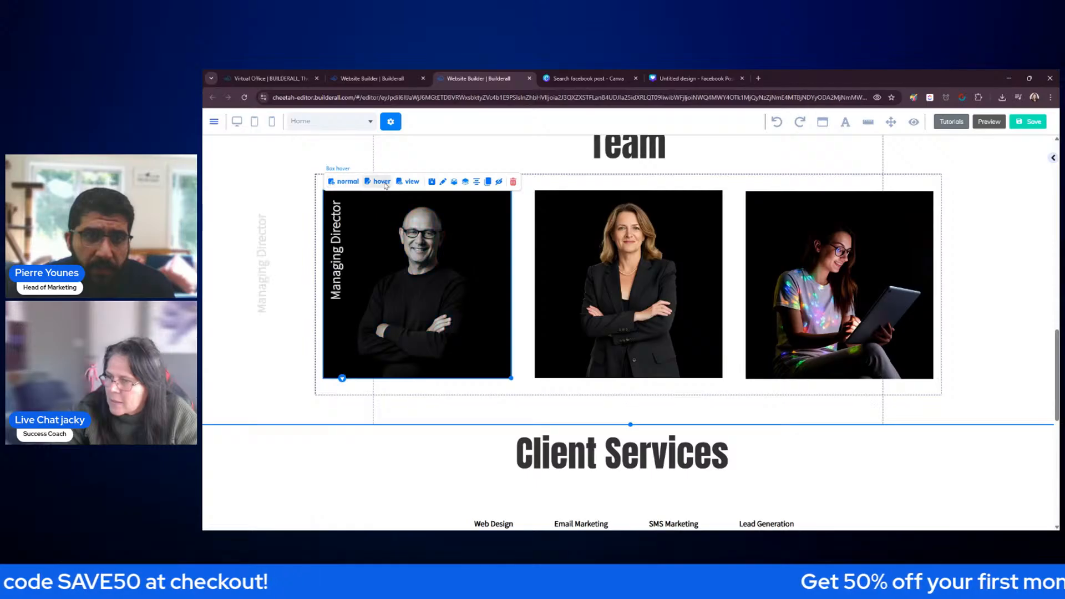
pyautogui.moveTo(269, 249); pyautogui.dragTo(331, 470)
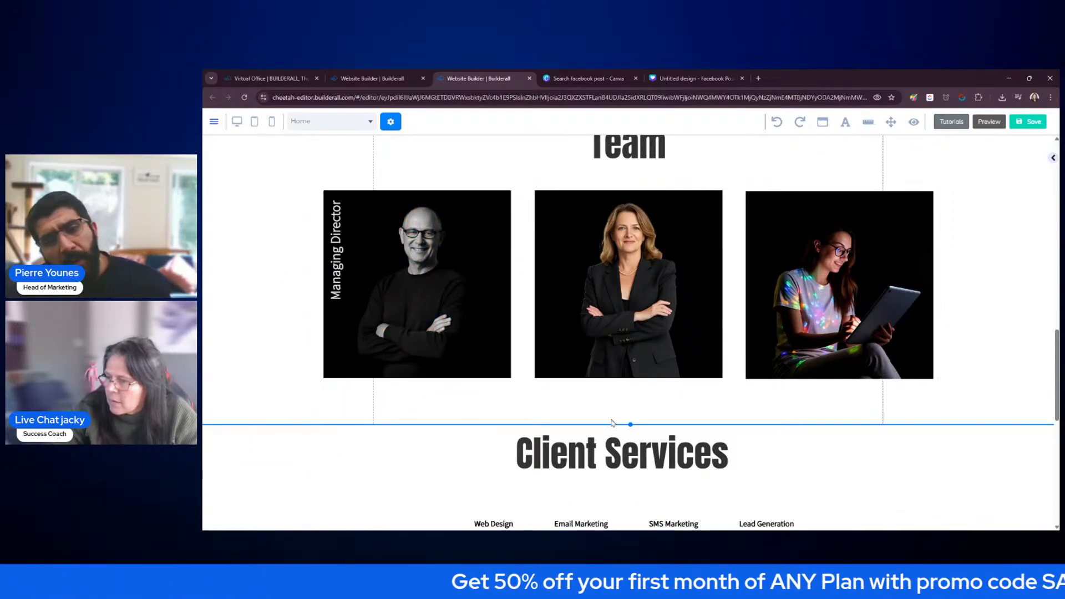
# Adjust the Team section's lower edge so the Client Services section starts closer beneath the team photos
pyautogui.scroll(-3, 625, 373)
pyautogui.moveTo(632, 295); pyautogui.dragTo(631, 361)
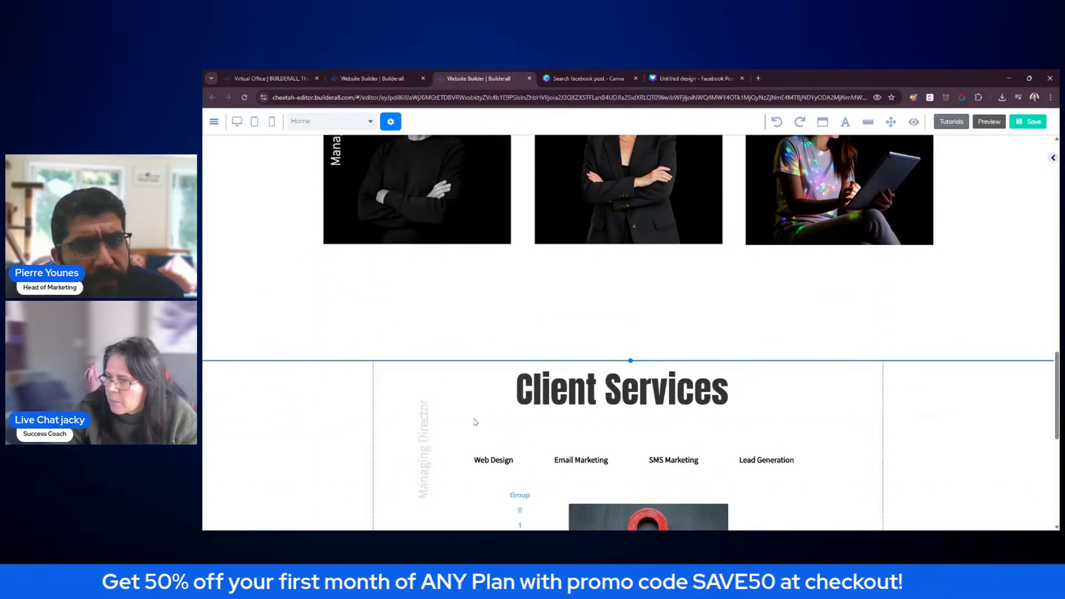
pyautogui.moveTo(631, 361); pyautogui.dragTo(634, 268)
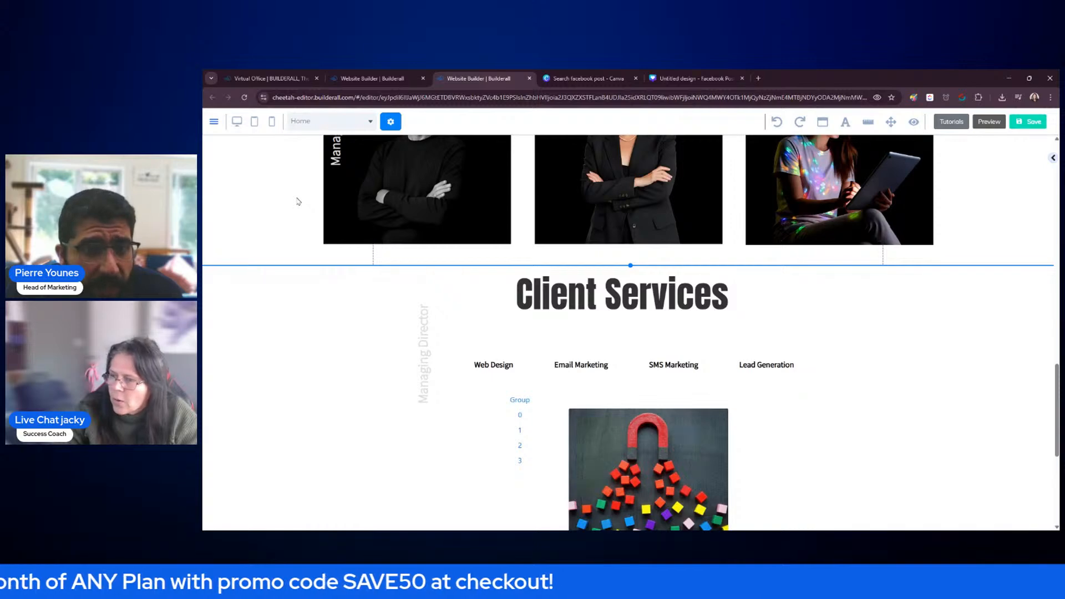
pyautogui.scroll(1, 298, 201)
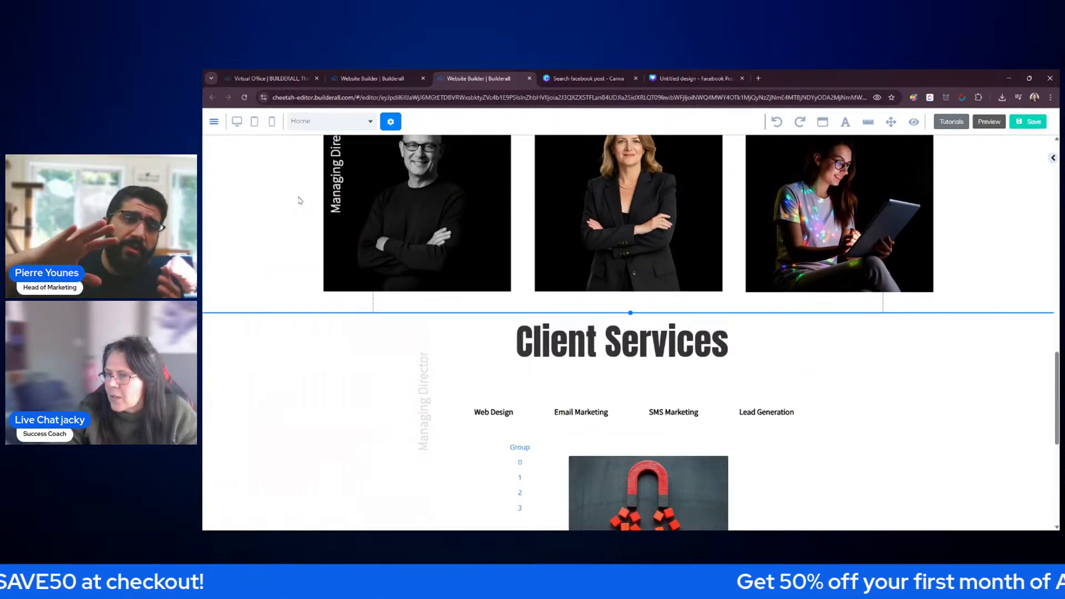
# Switch the first team card back to its normal state
pyautogui.scroll(1, 299, 201)
pyautogui.click(372, 198)
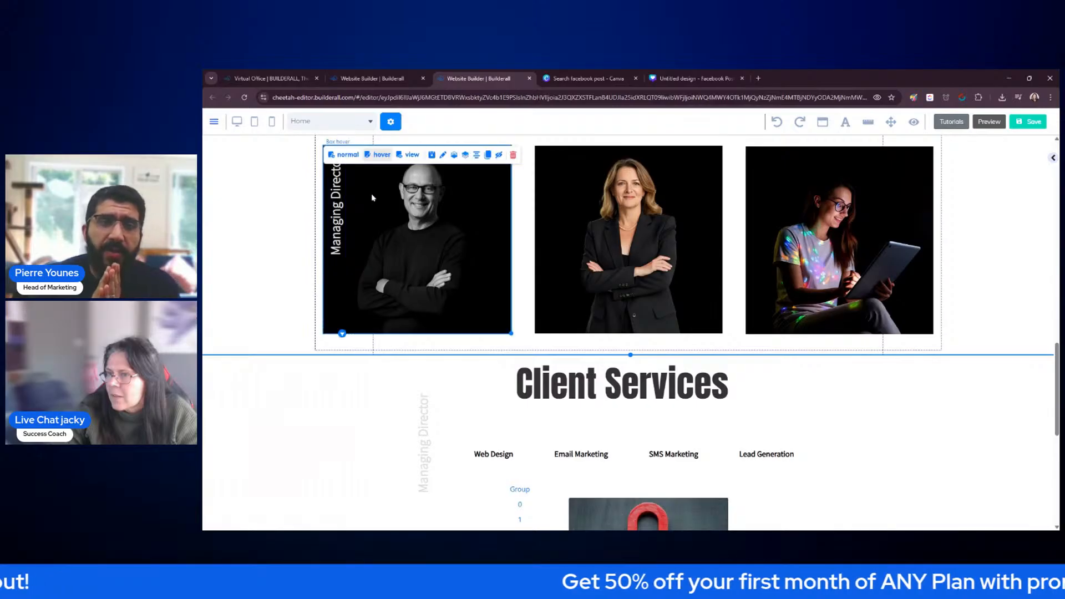
pyautogui.click(345, 157)
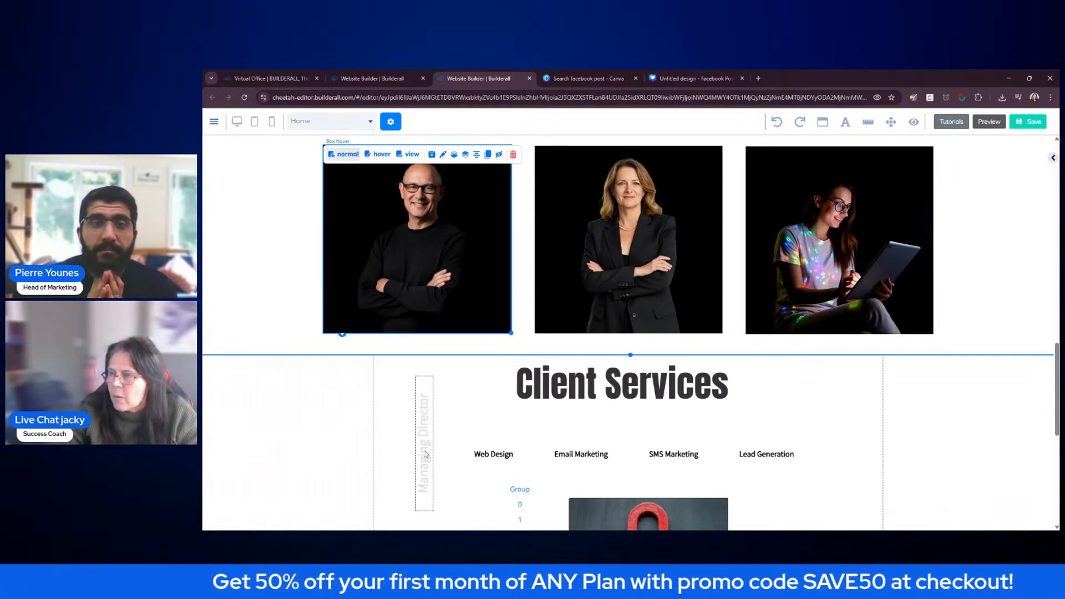
# Duplicate the loose "Managing Director" text and place the copy vertically along the left edge of the second team card's hover state
pyautogui.click(604, 170)
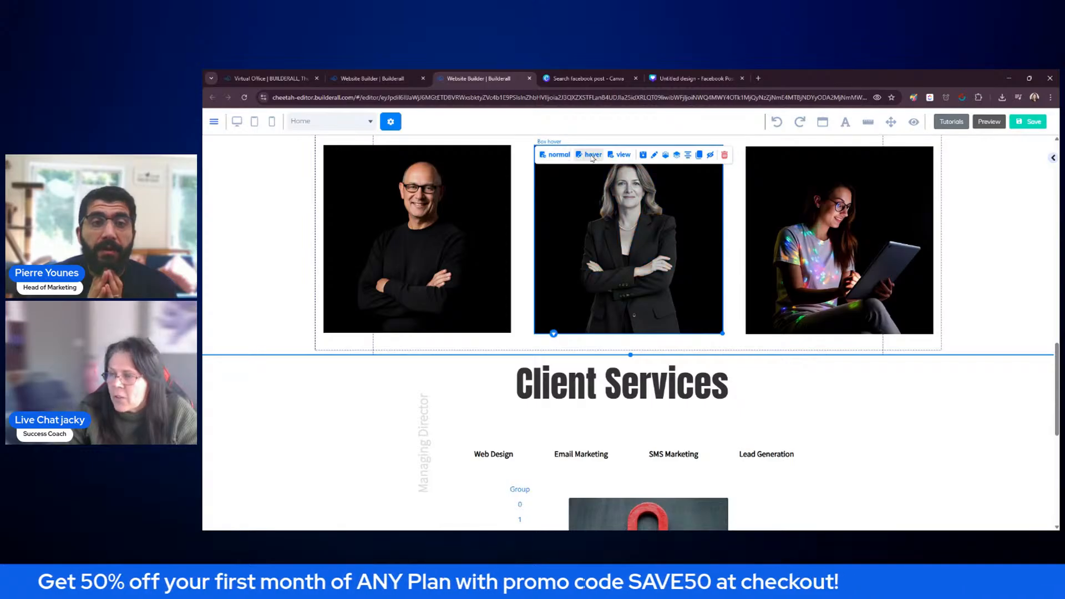
pyautogui.click(423, 424)
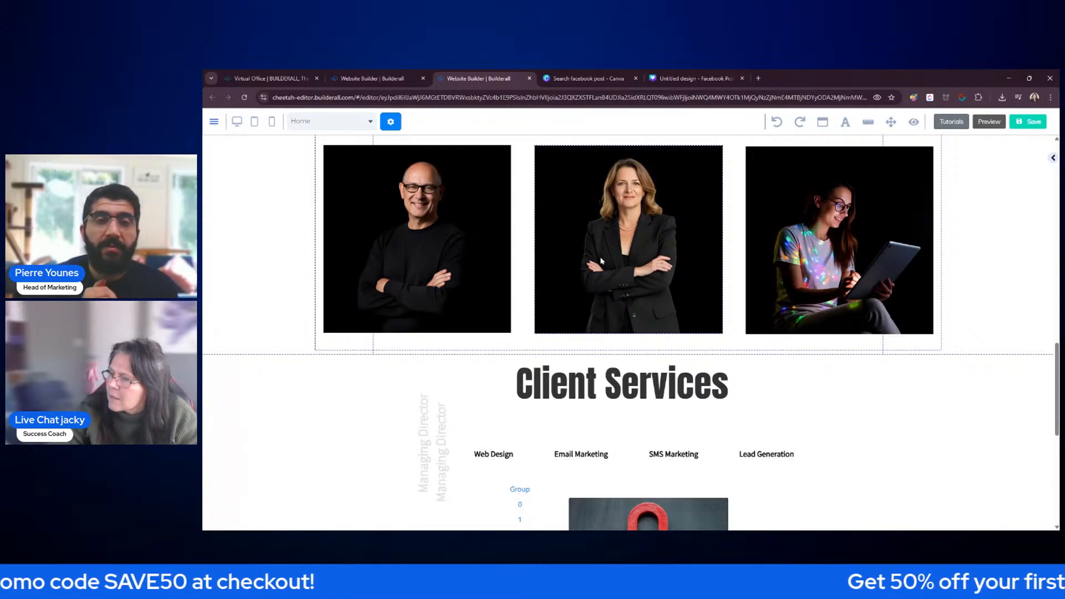
pyautogui.click(593, 254)
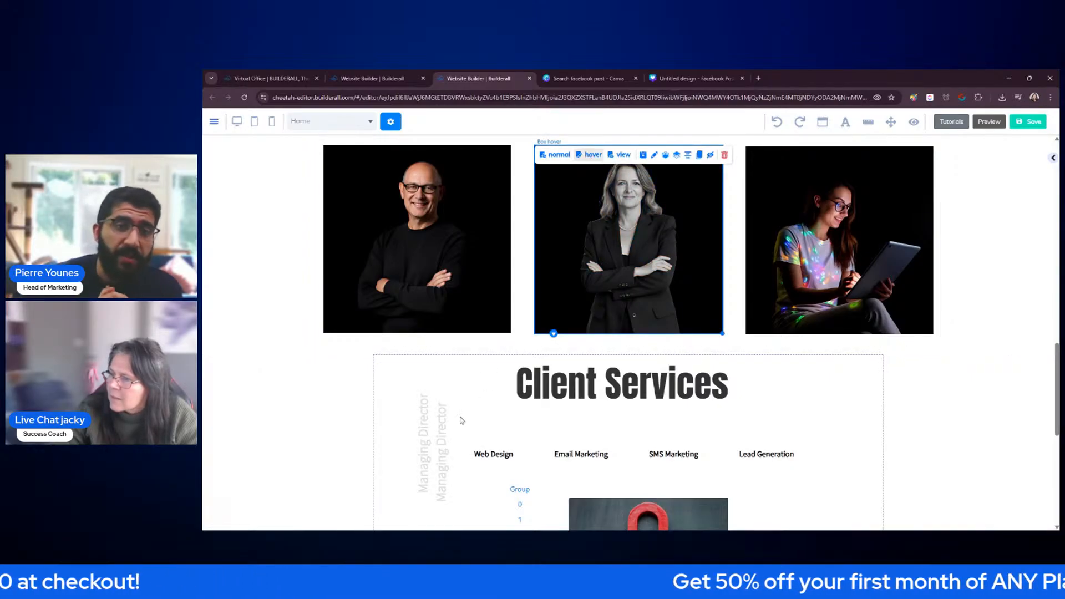
pyautogui.moveTo(450, 444)
pyautogui.mouseDown()
pyautogui.moveTo(555, 238)
pyautogui.moveTo(549, 193)
pyautogui.mouseUp()
pyautogui.click(554, 227)
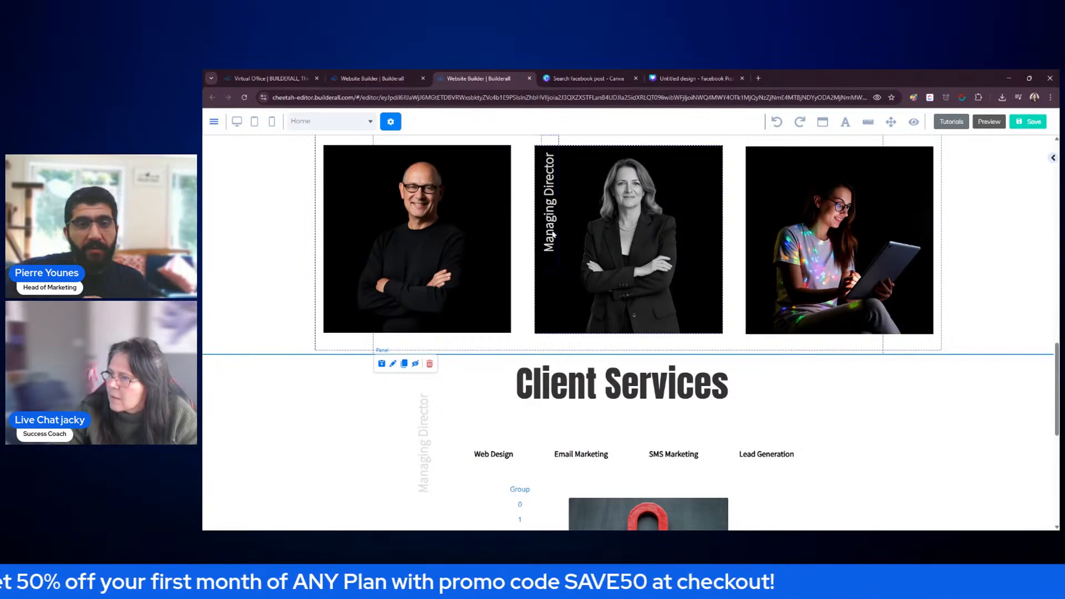
# Move the remaining loose "Managing Director" text onto the left edge of the third team card's hover state
pyautogui.click(805, 239)
pyautogui.click(805, 156)
pyautogui.moveTo(423, 444); pyautogui.dragTo(770, 211)
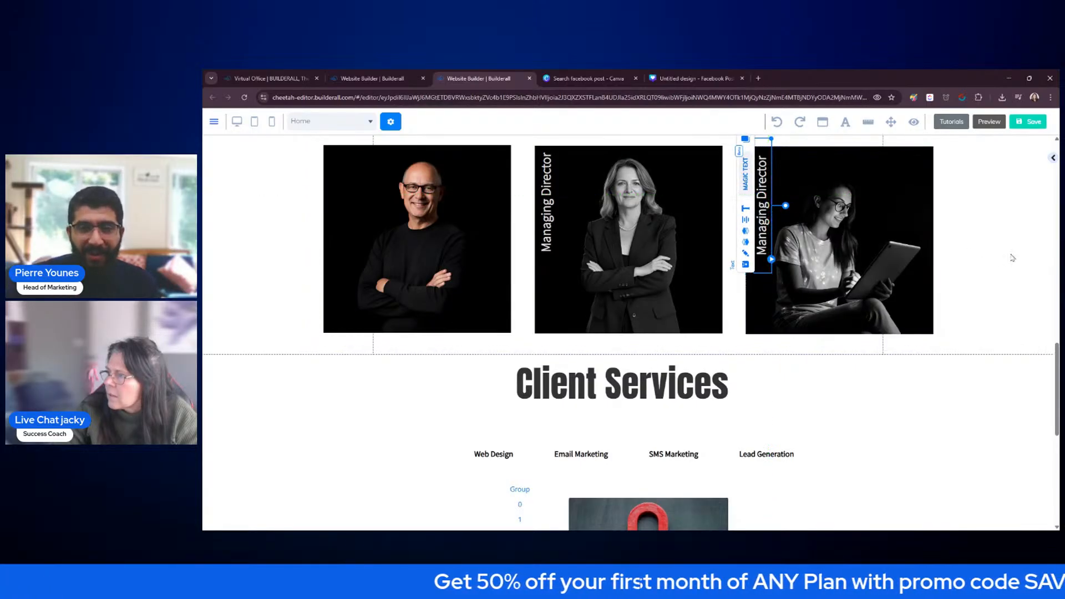
# Return the third and second team cards to their normal state
pyautogui.click(1017, 256)
pyautogui.click(888, 223)
pyautogui.click(769, 156)
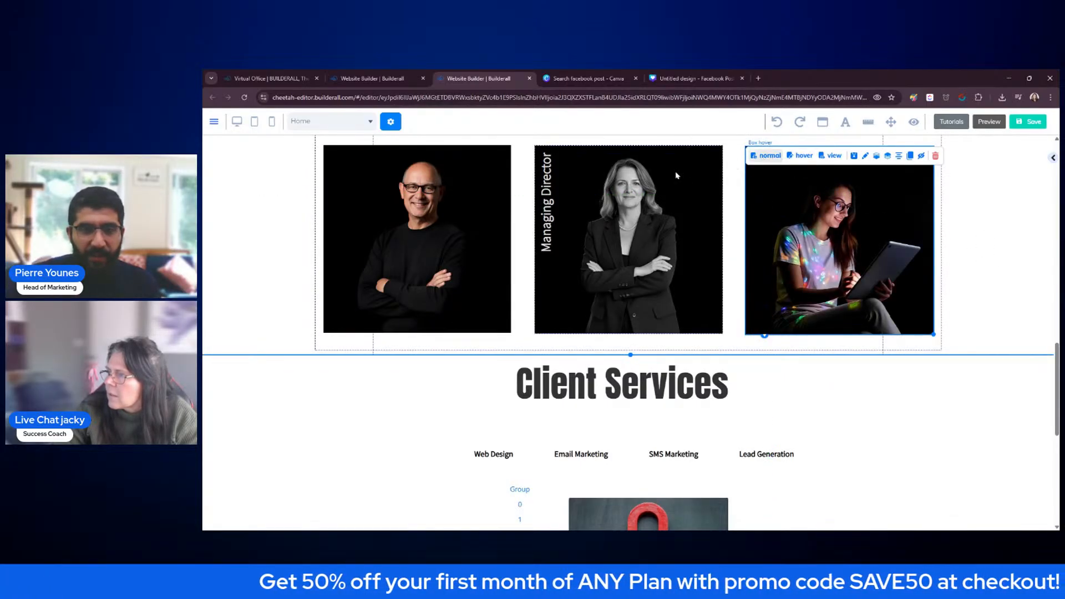
pyautogui.click(589, 171)
pyautogui.click(287, 210)
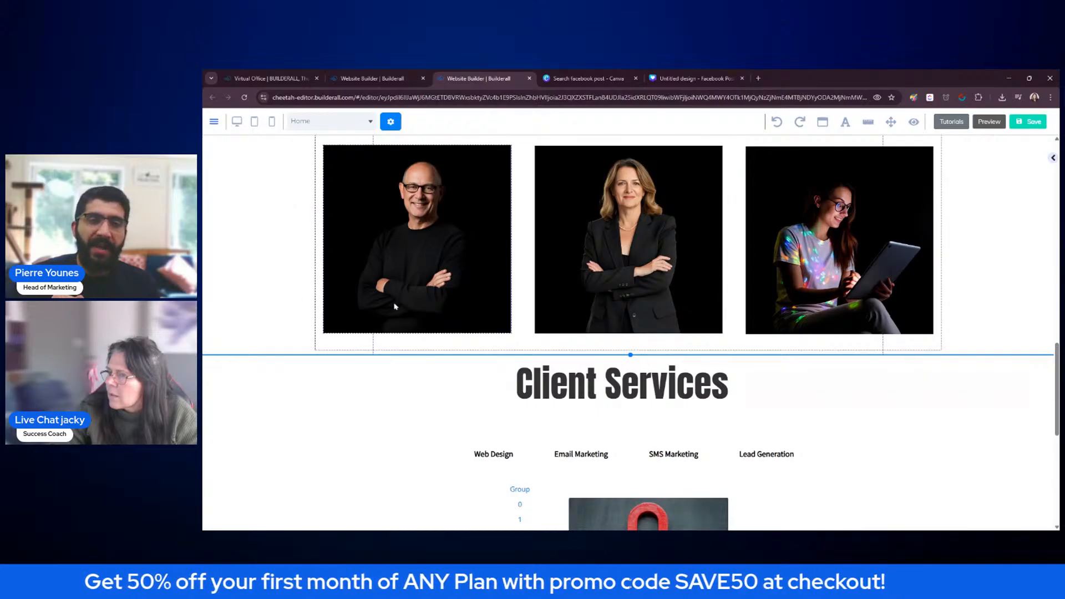
# Save and publish the website, and show page 0 of the Client Services slider
pyautogui.click(1027, 127)
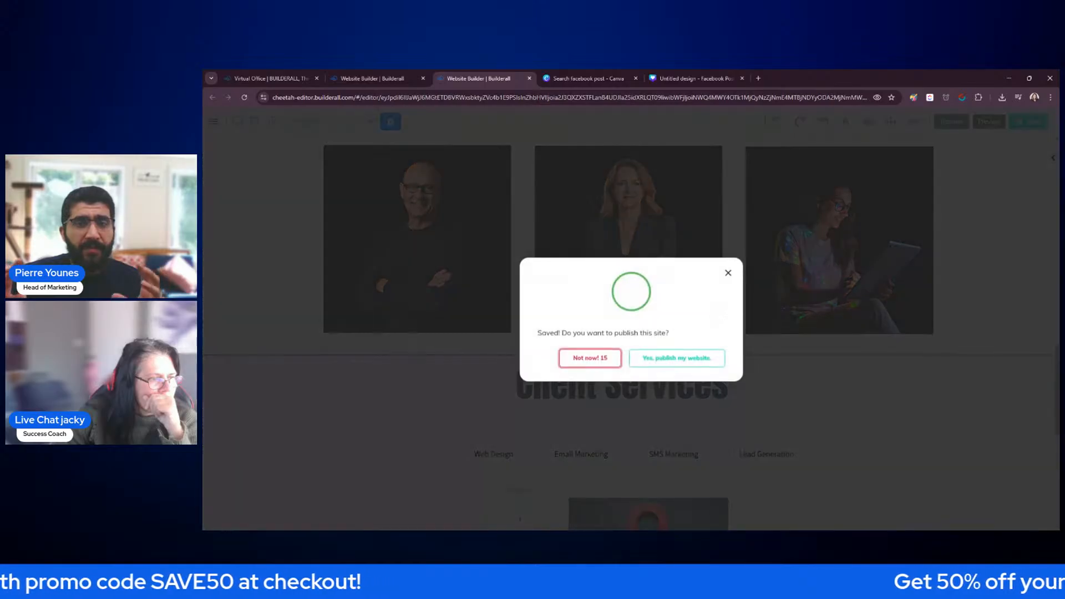
pyautogui.click(686, 362)
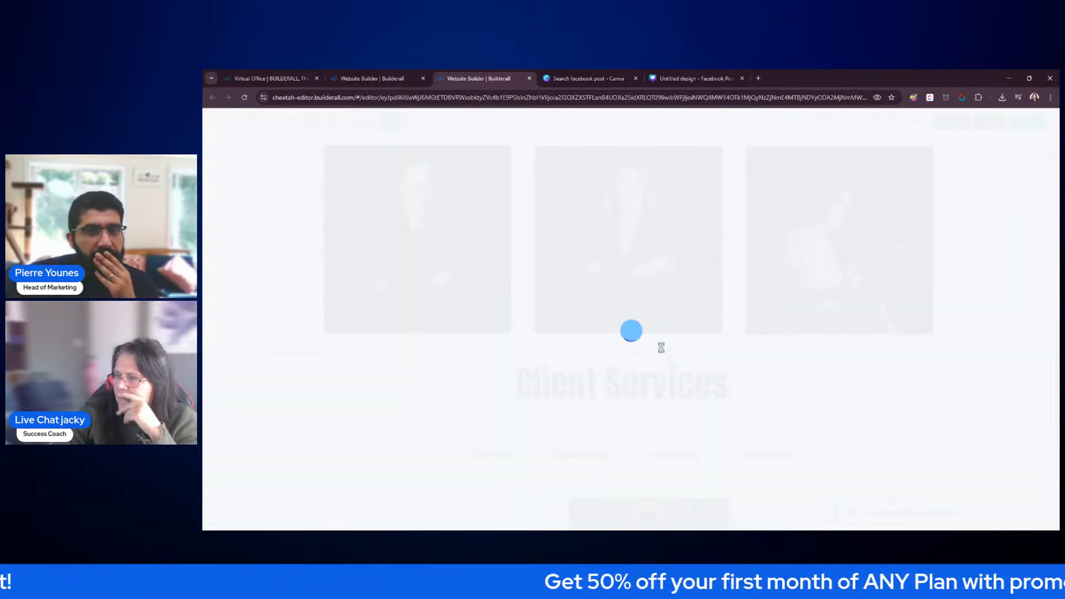
pyautogui.scroll(-3, 474, 388)
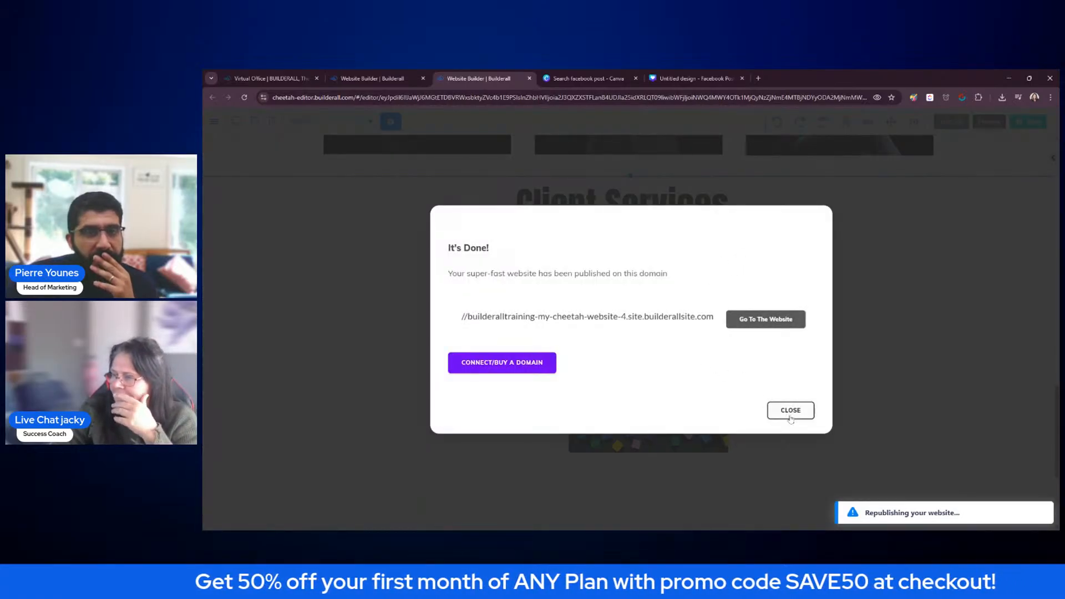
pyautogui.click(791, 412)
pyautogui.click(525, 327)
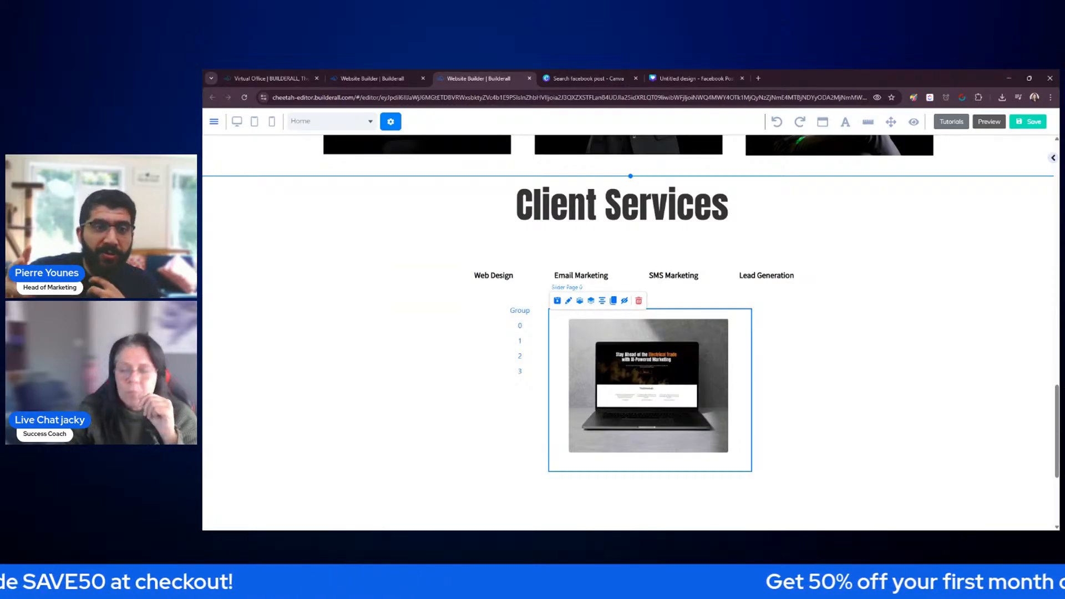
# Switch to the Canva design, add a blank page 5 and search the elements for "nuts and bolts"
pyautogui.click(708, 80)
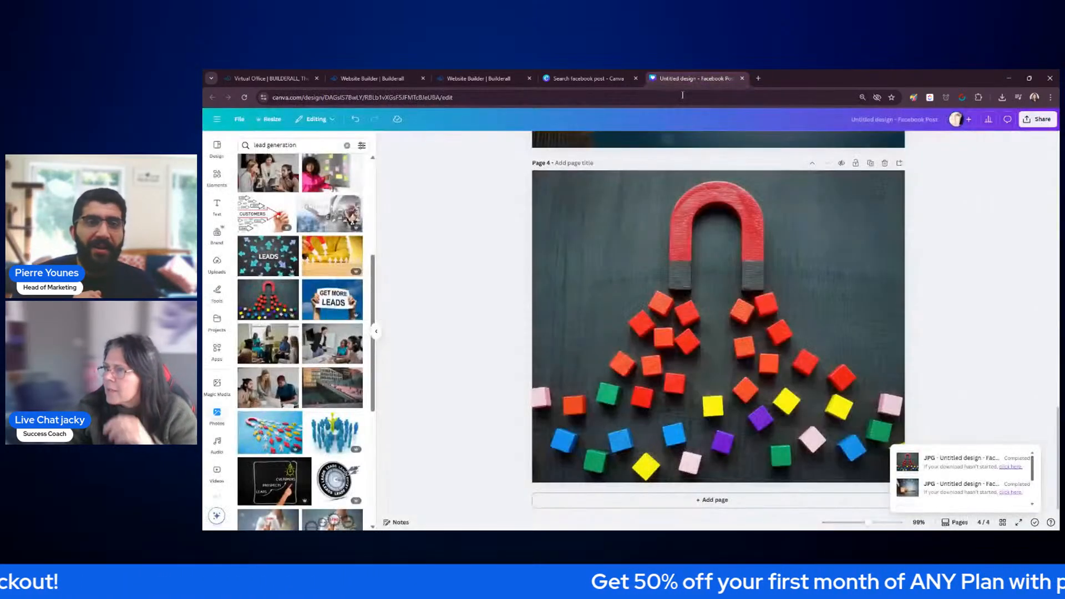
pyautogui.click(608, 500)
pyautogui.click(217, 147)
pyautogui.click(217, 177)
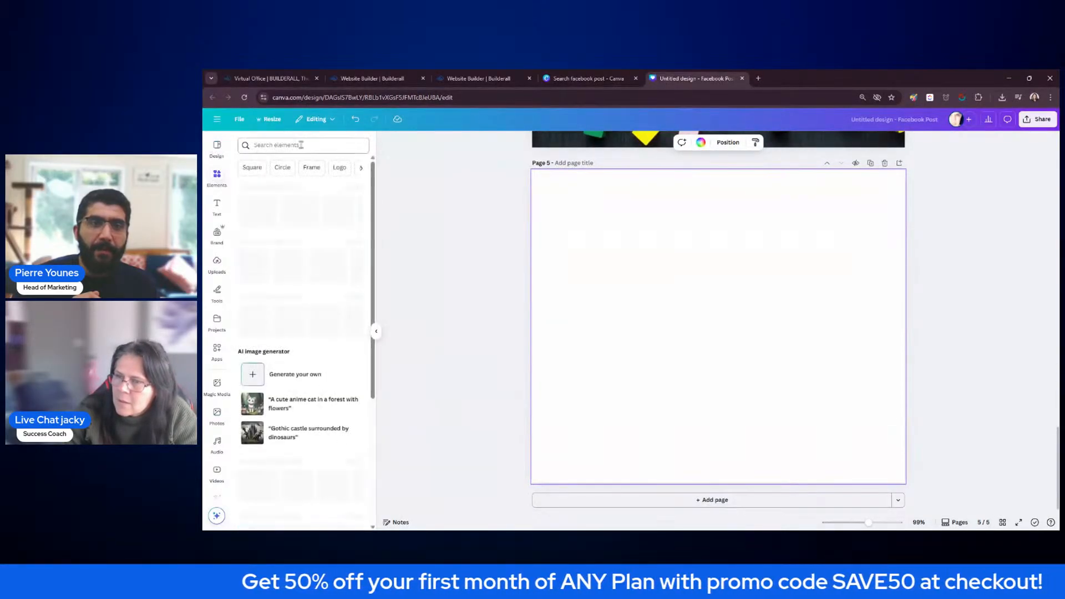
pyautogui.click(302, 145)
pyautogui.write('nuts')
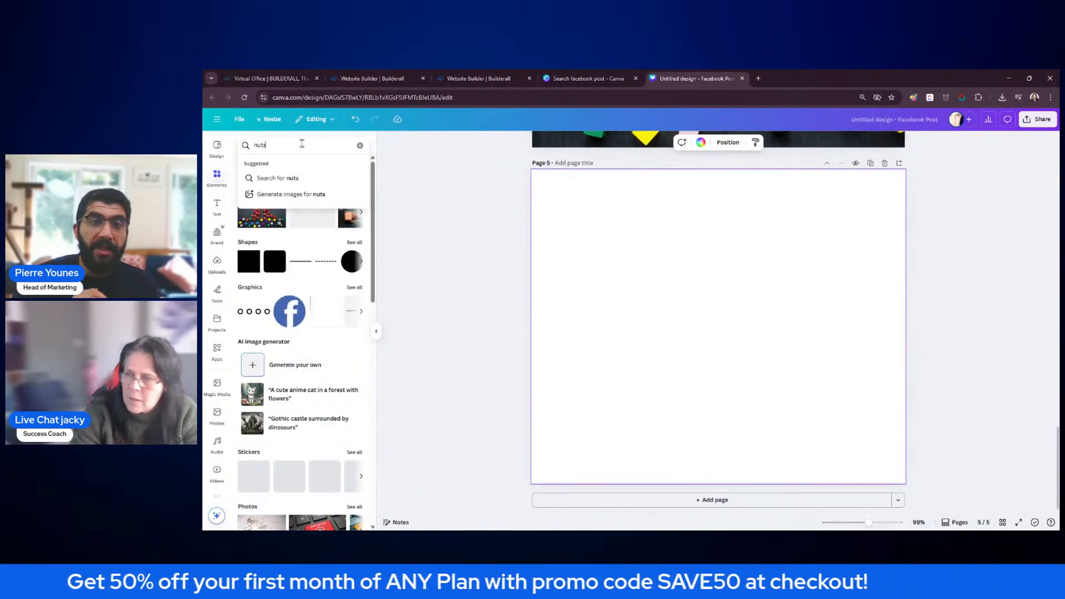
pyautogui.write(' and bolts')
pyautogui.press('Return')
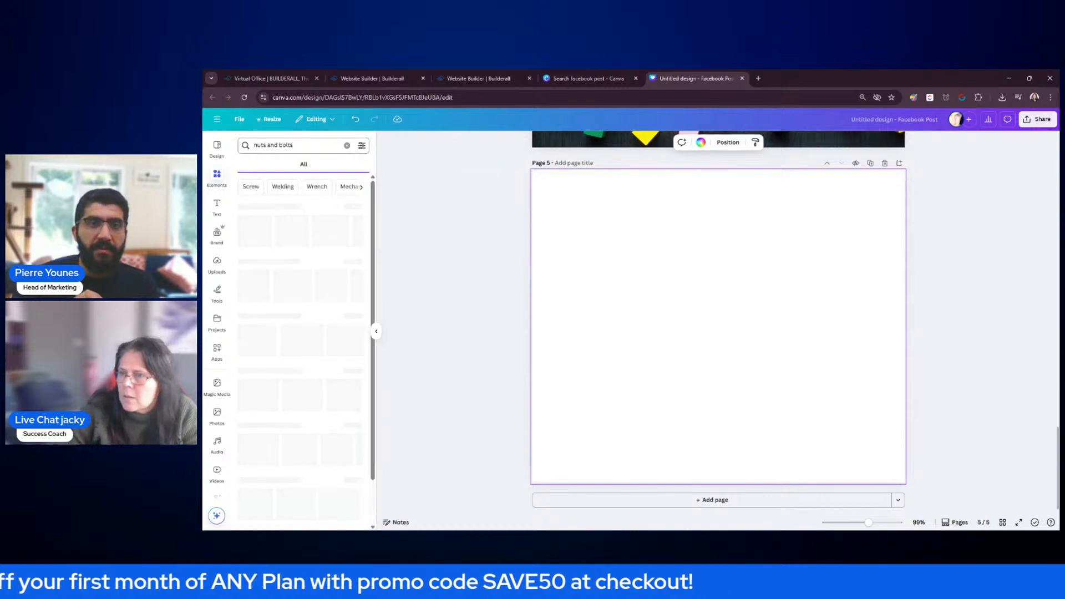
# Insert the grey bolt-and-nut graphic on page 5, shrink it and place it in the page's upper-left corner
pyautogui.click(353, 207)
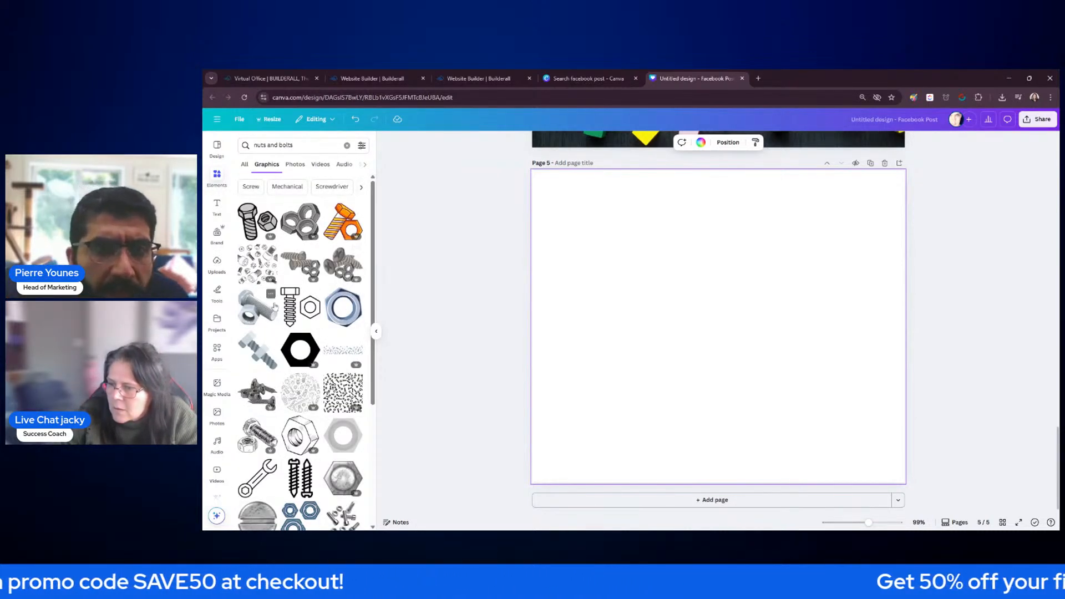
pyautogui.scroll(-5, 263, 327)
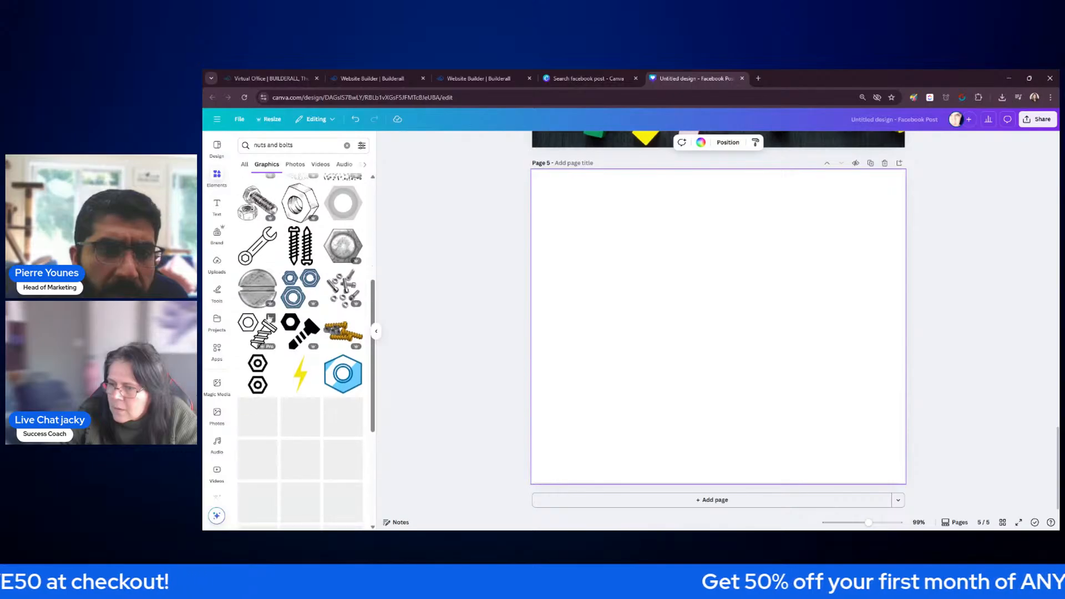
pyautogui.scroll(5, 268, 318)
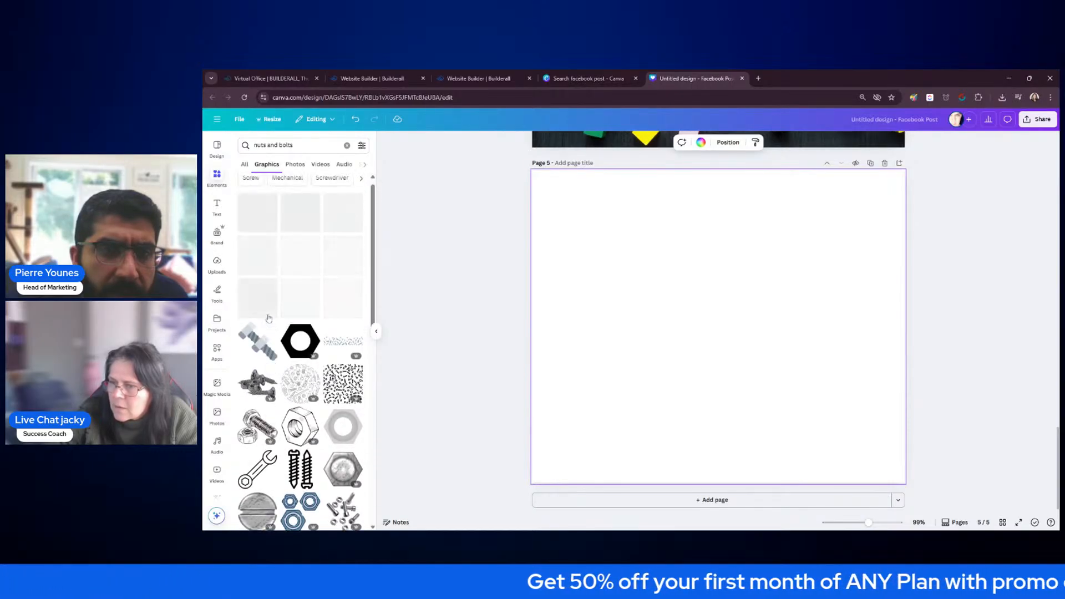
pyautogui.click(262, 358)
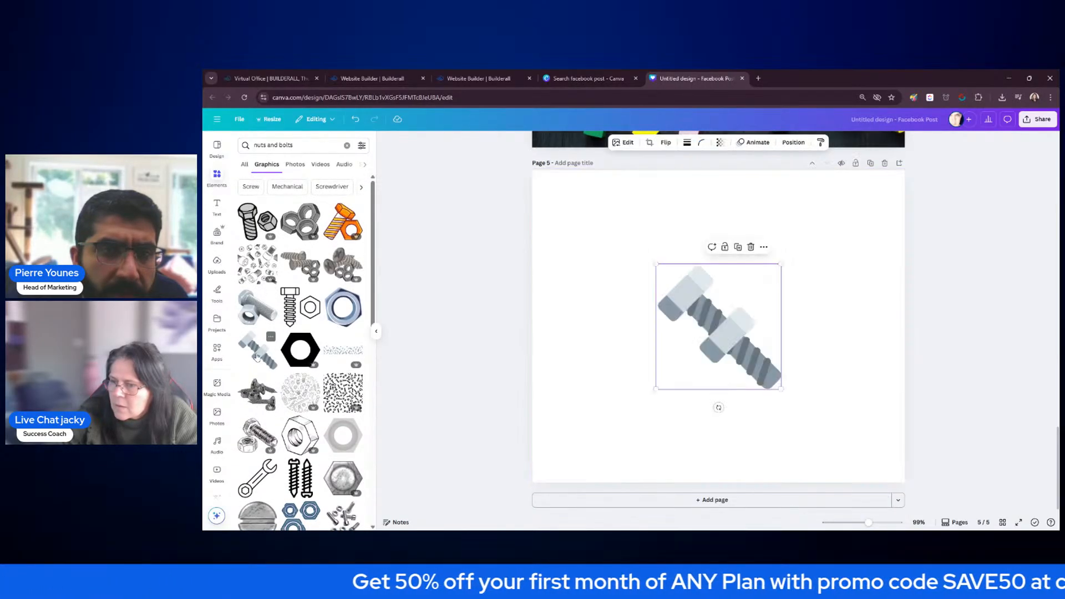
pyautogui.moveTo(782, 390); pyautogui.dragTo(723, 331)
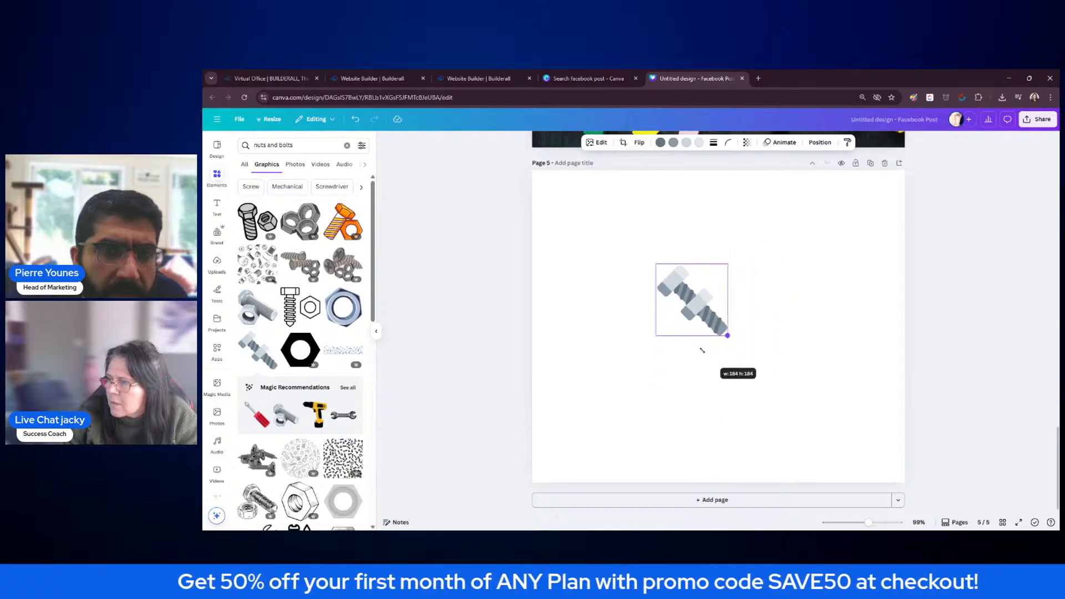
pyautogui.moveTo(694, 294); pyautogui.dragTo(601, 242)
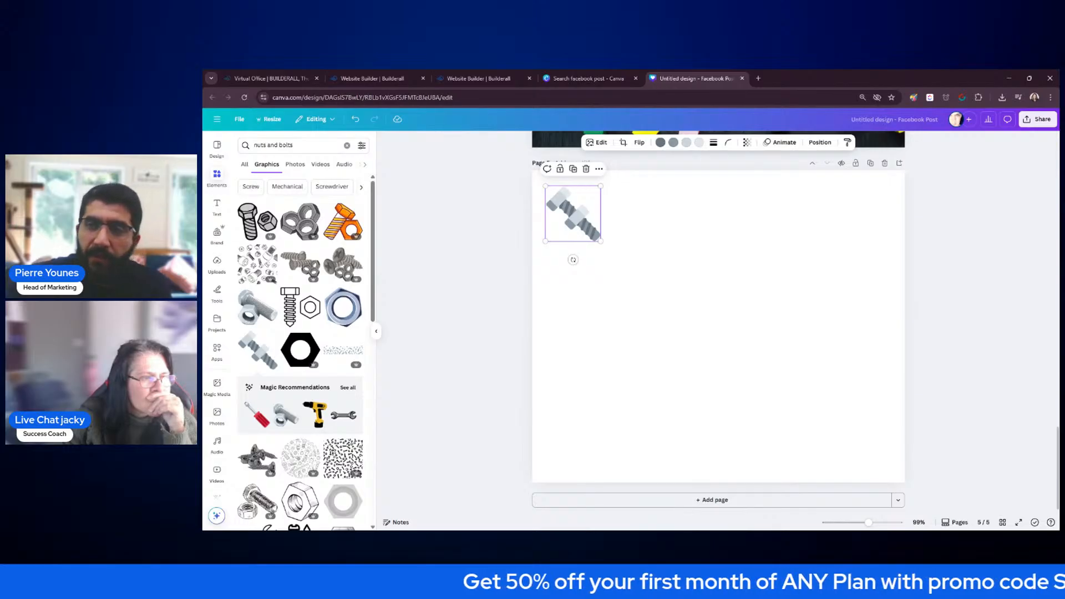
# Insert the two grey gears graphic from the magic recommendations and move it onto a new page 6
pyautogui.click(349, 388)
pyautogui.click(336, 362)
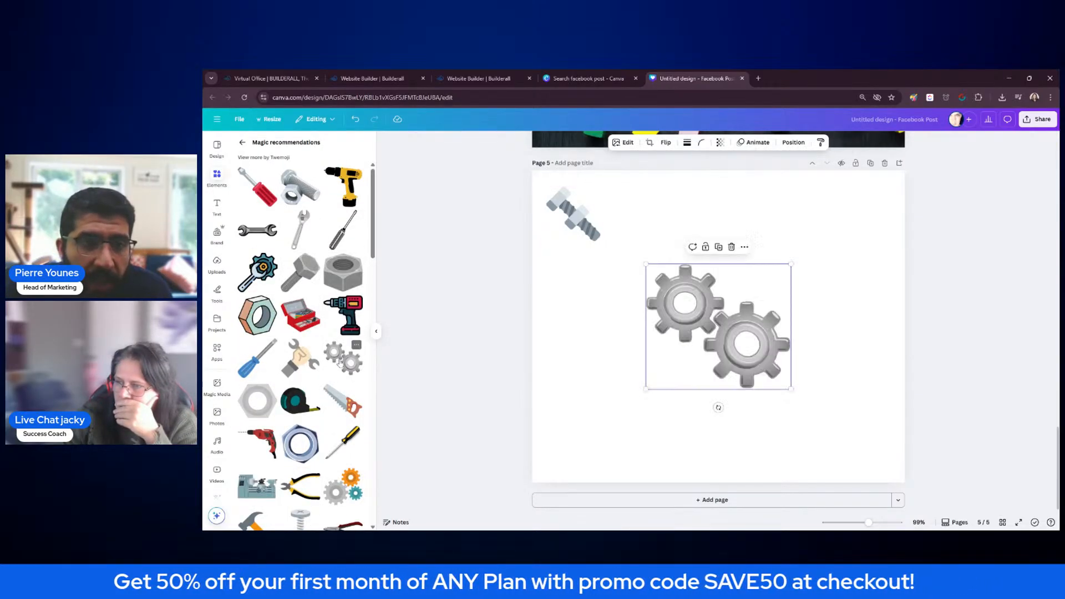
pyautogui.moveTo(718, 407); pyautogui.dragTo(690, 396)
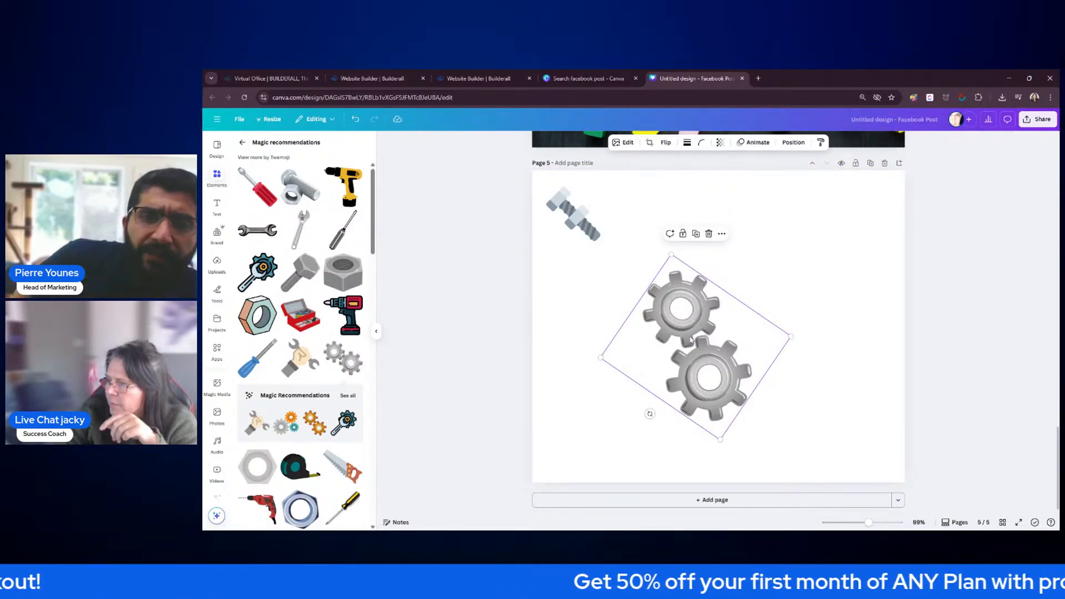
pyautogui.click(715, 499)
pyautogui.moveTo(710, 197); pyautogui.dragTo(707, 443)
# Enlarge the bolt graphic on page 5 so it fills most of the page
pyautogui.scroll(5, 673, 297)
pyautogui.click(591, 299)
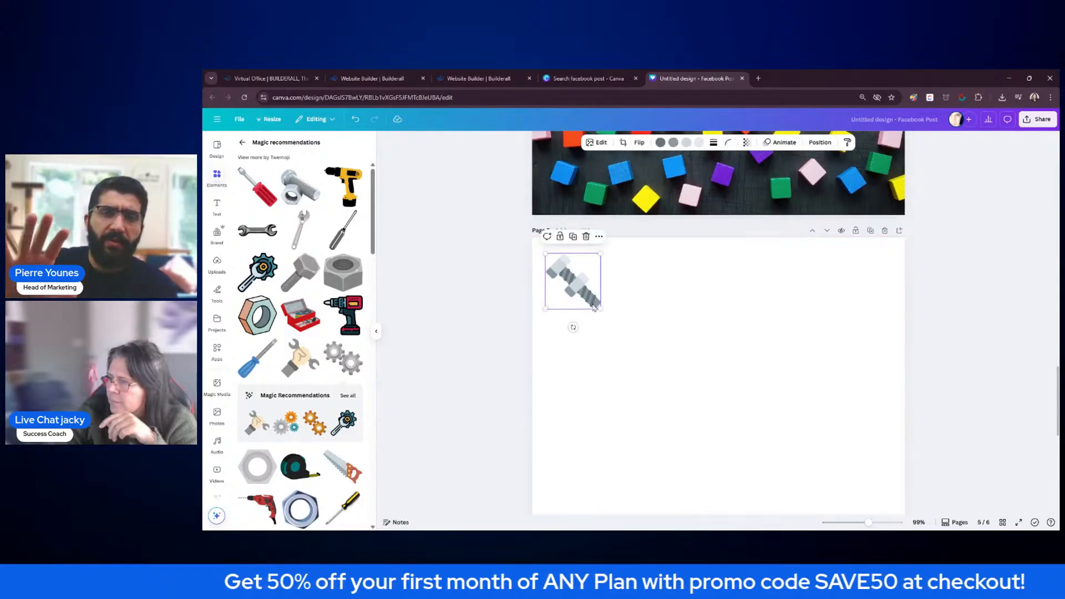
pyautogui.moveTo(606, 314); pyautogui.dragTo(799, 496)
pyautogui.scroll(-2, 815, 311)
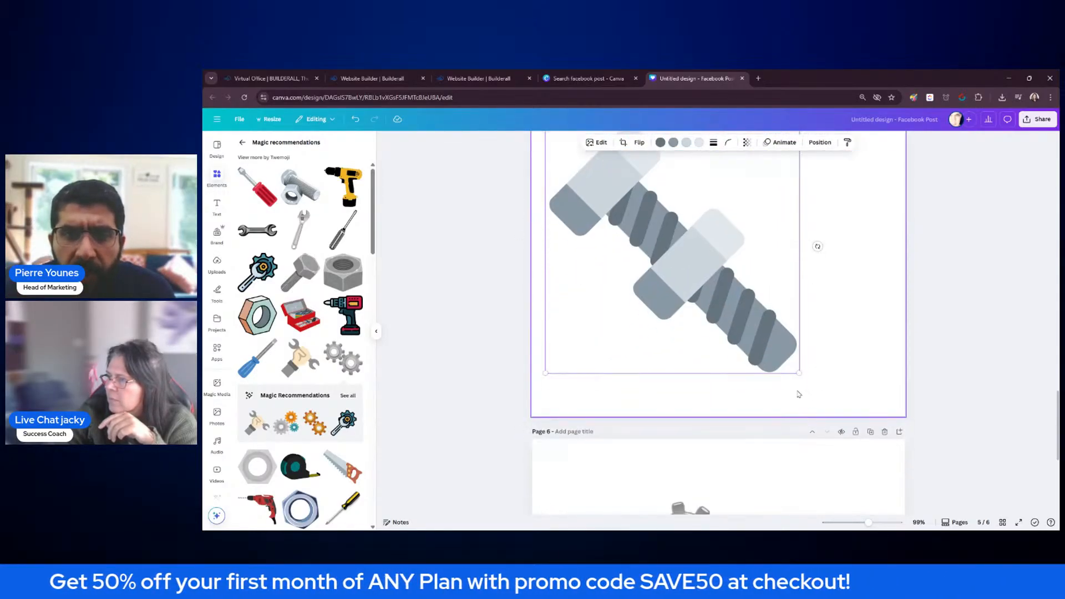
pyautogui.moveTo(771, 349); pyautogui.dragTo(790, 445)
# Position the gears graphic near page 6's upper-left corner and enlarge it to nearly fill the page
pyautogui.scroll(3, 945, 355)
pyautogui.scroll(-4, 945, 355)
pyautogui.scroll(-3, 832, 355)
pyautogui.moveTo(584, 425); pyautogui.dragTo(646, 434)
pyautogui.moveTo(697, 367); pyautogui.dragTo(712, 321)
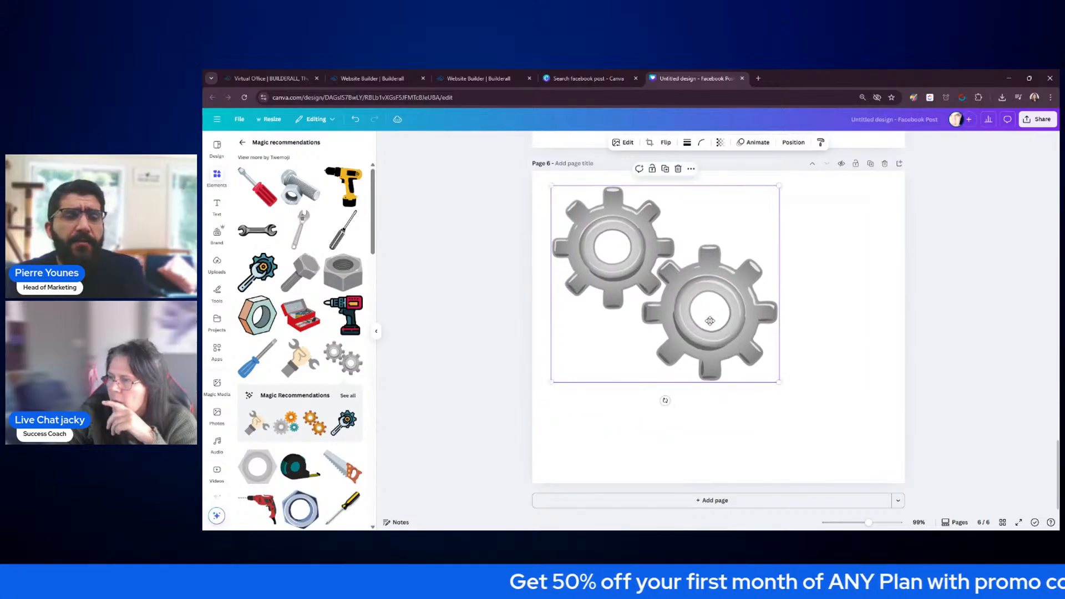
pyautogui.moveTo(778, 382); pyautogui.dragTo(861, 453)
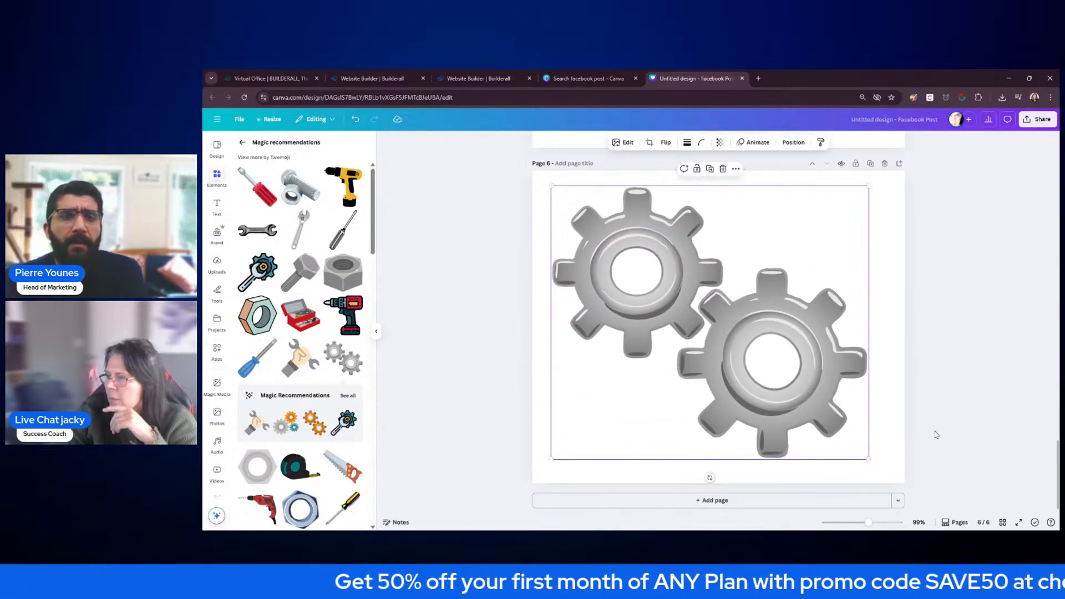
# Add a blank page 7 and browse the video results for nuts and bolts
pyautogui.click(715, 499)
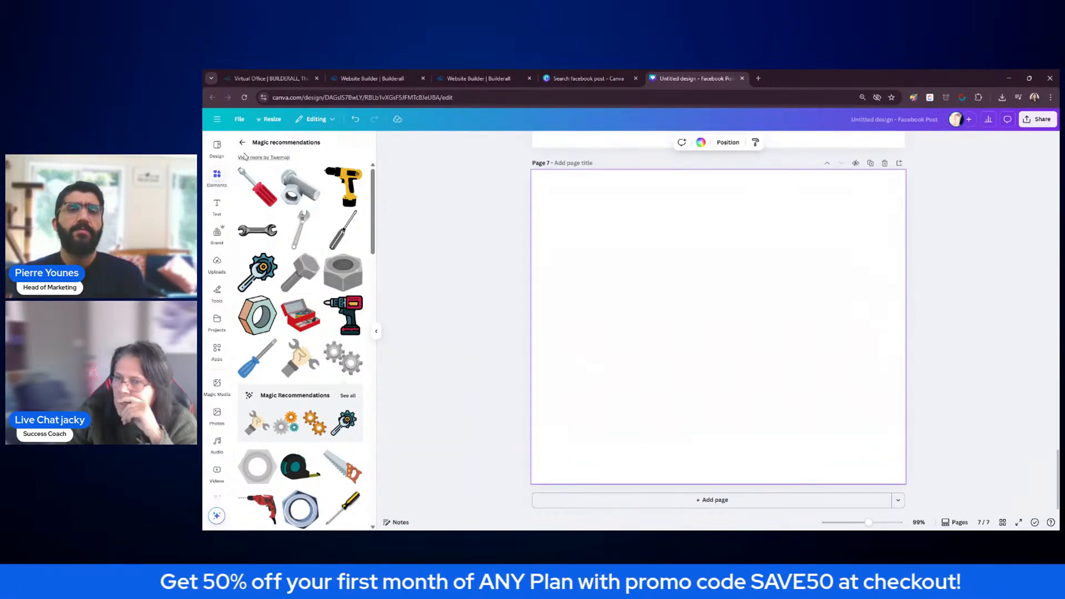
pyautogui.click(242, 147)
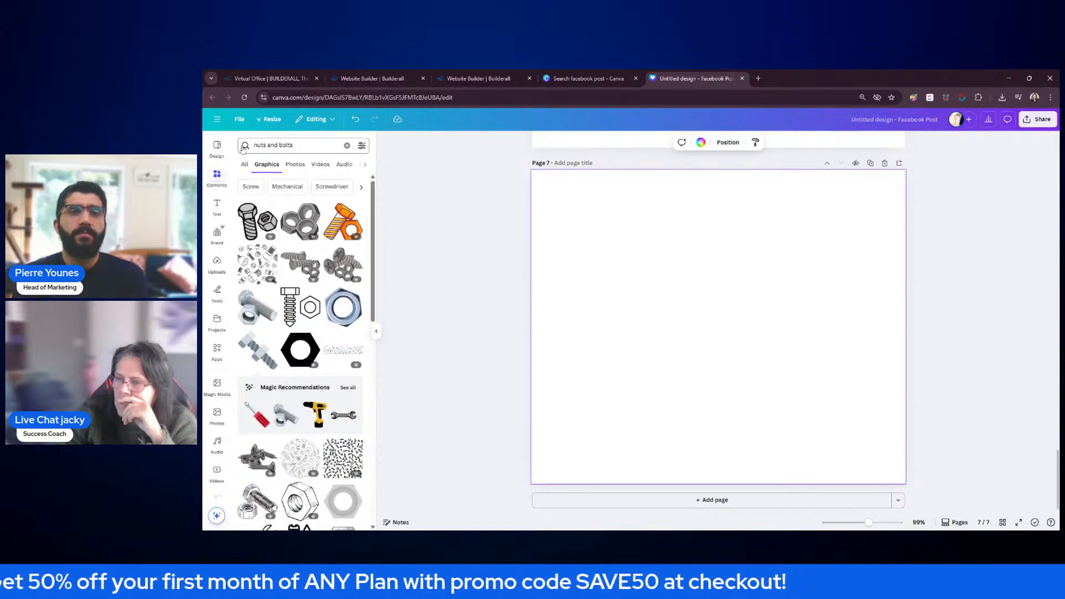
pyautogui.click(320, 165)
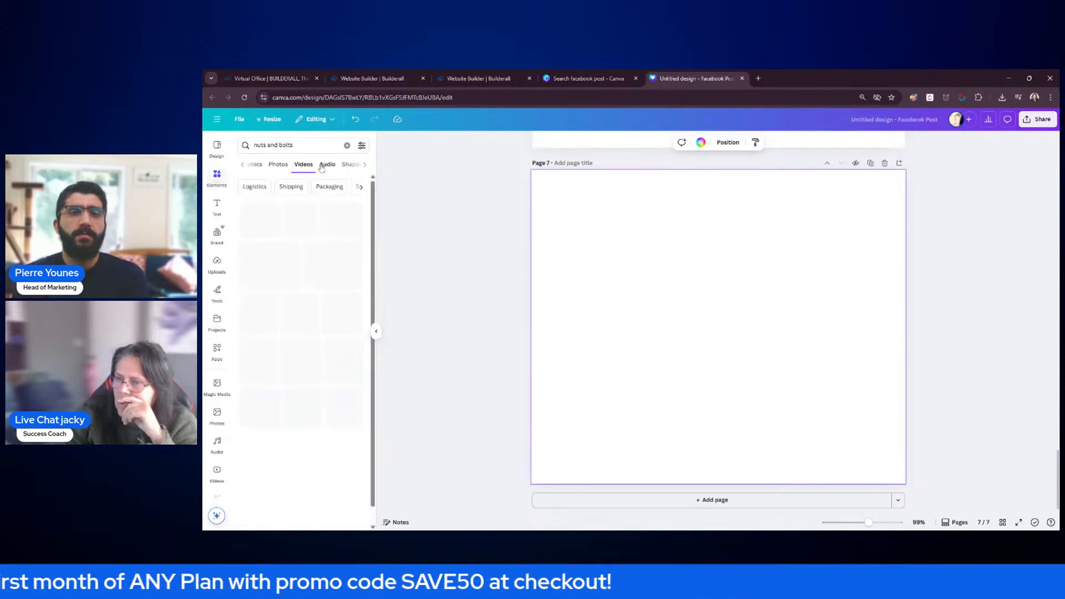
pyautogui.scroll(-5, 314, 238)
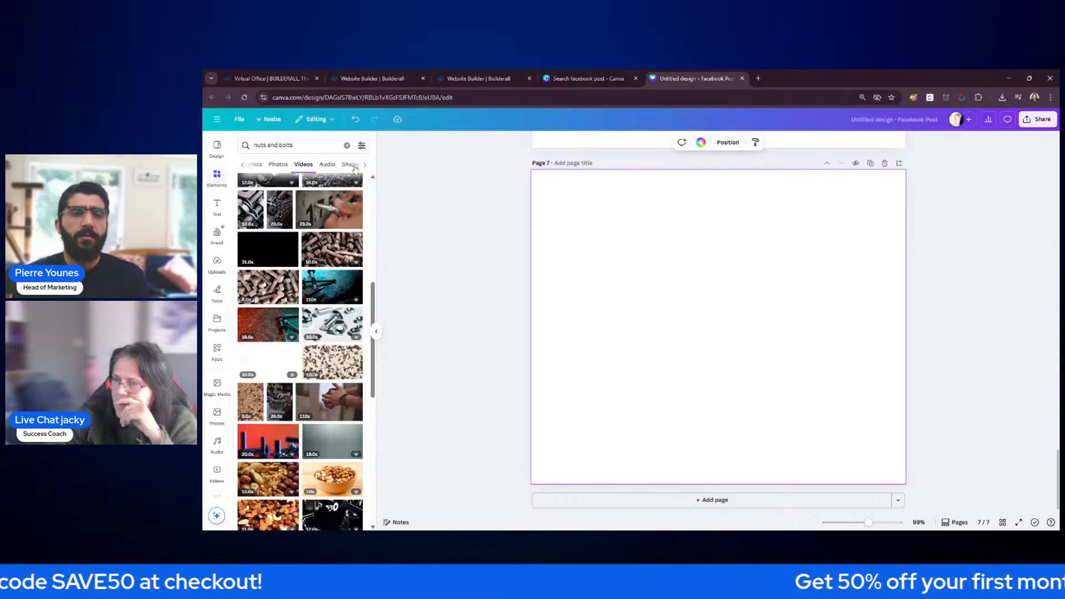
pyautogui.scroll(-4, 324, 240)
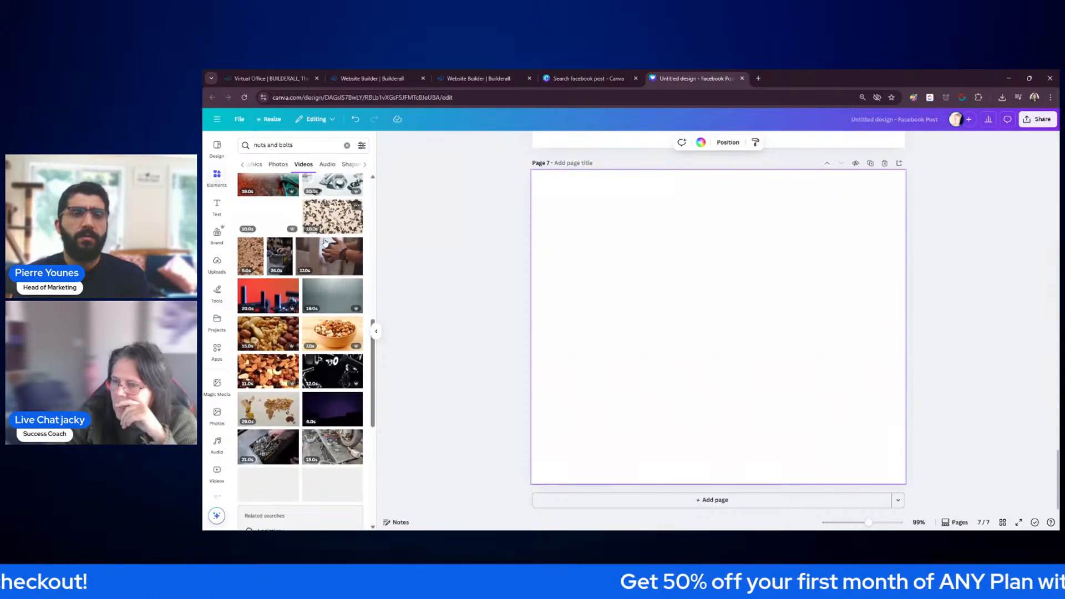
pyautogui.scroll(-7, 325, 240)
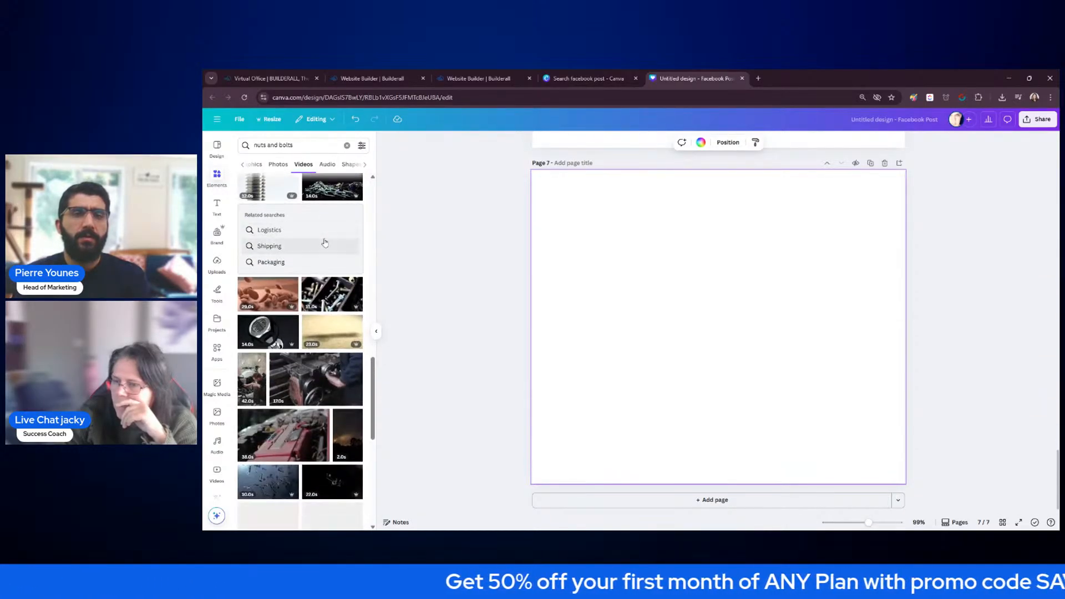
pyautogui.scroll(-1, 325, 242)
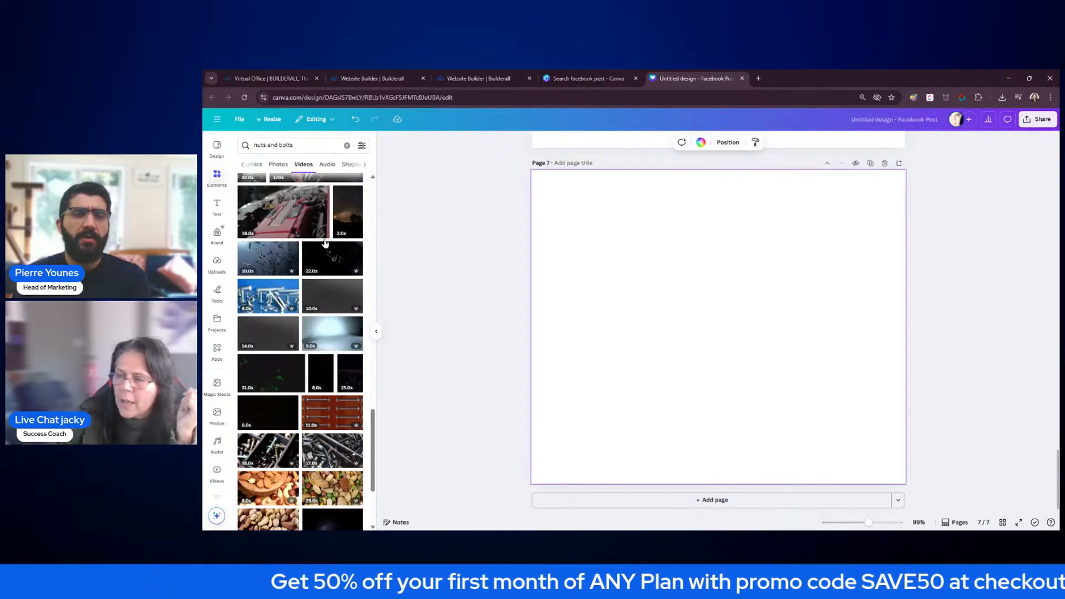
pyautogui.scroll(-4, 325, 243)
pyautogui.scroll(-5, 310, 366)
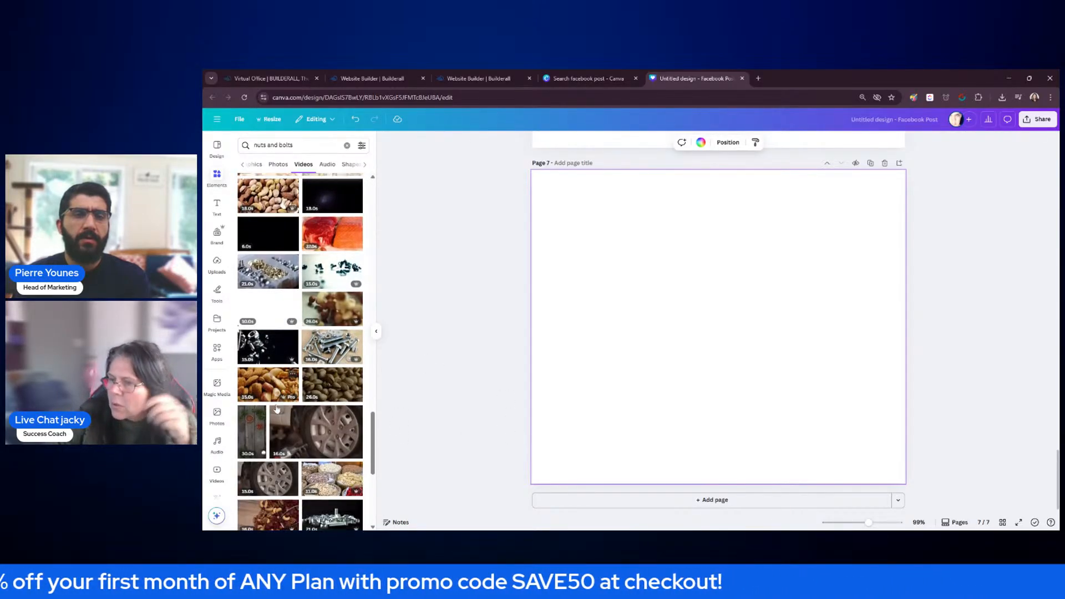
pyautogui.scroll(-8, 297, 437)
pyautogui.scroll(-5, 297, 437)
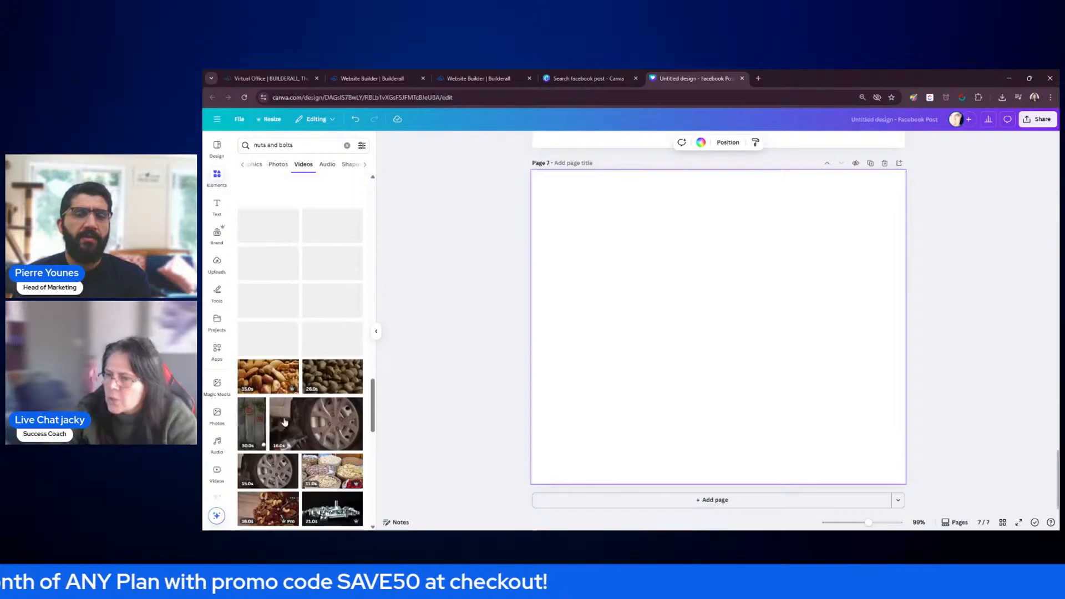
pyautogui.scroll(8, 665, 349)
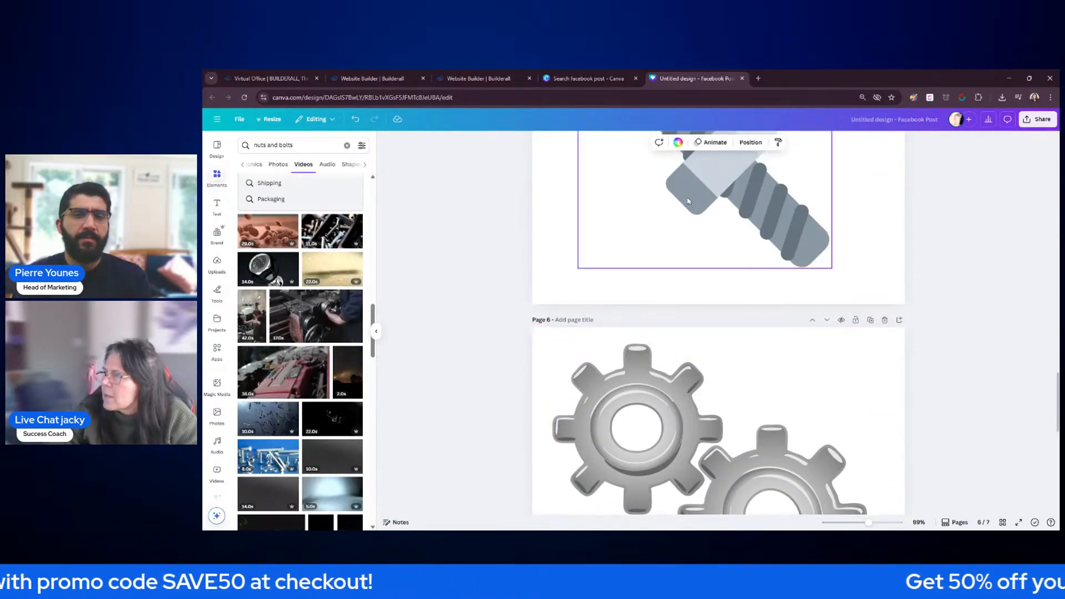
# Close the template search page, pick the orange of the Electrical Trade heading in the website editor, and return to the Canva design
pyautogui.click(587, 78)
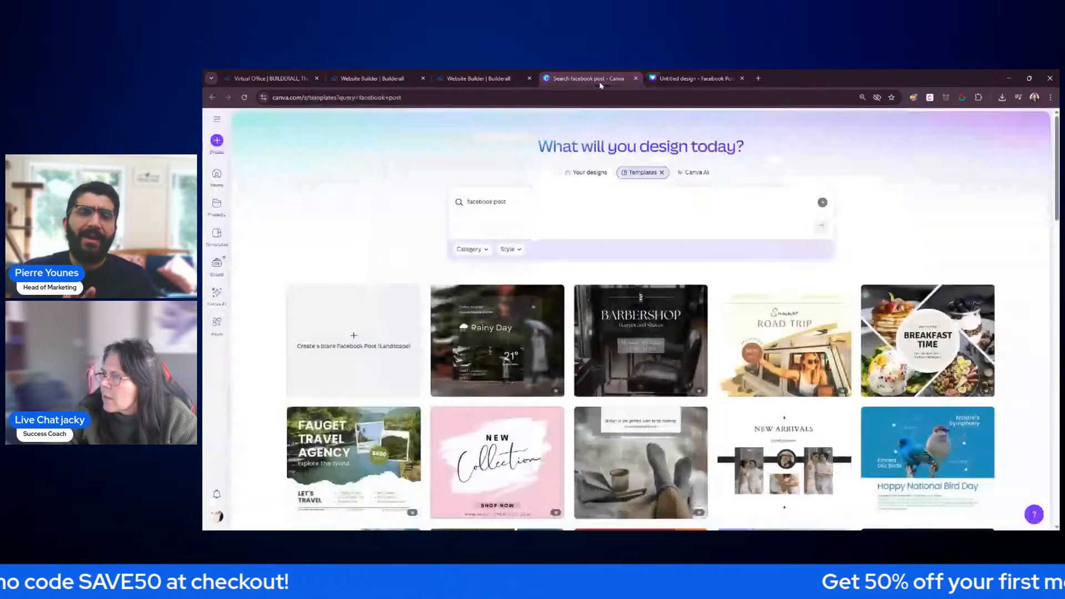
pyautogui.click(635, 78)
pyautogui.click(488, 79)
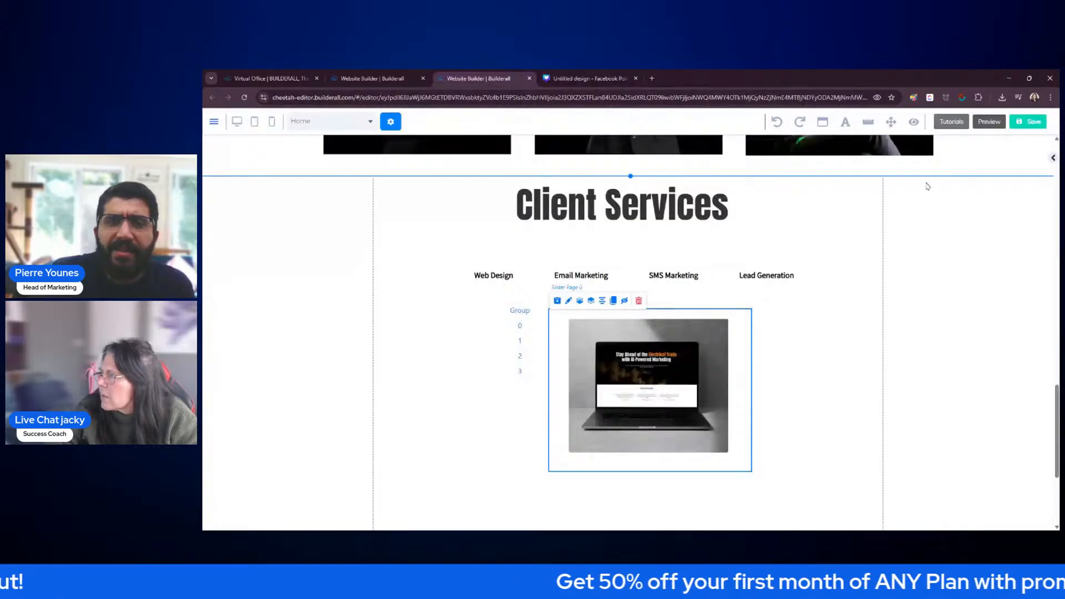
pyautogui.scroll(3, 935, 254)
pyautogui.scroll(6, 940, 254)
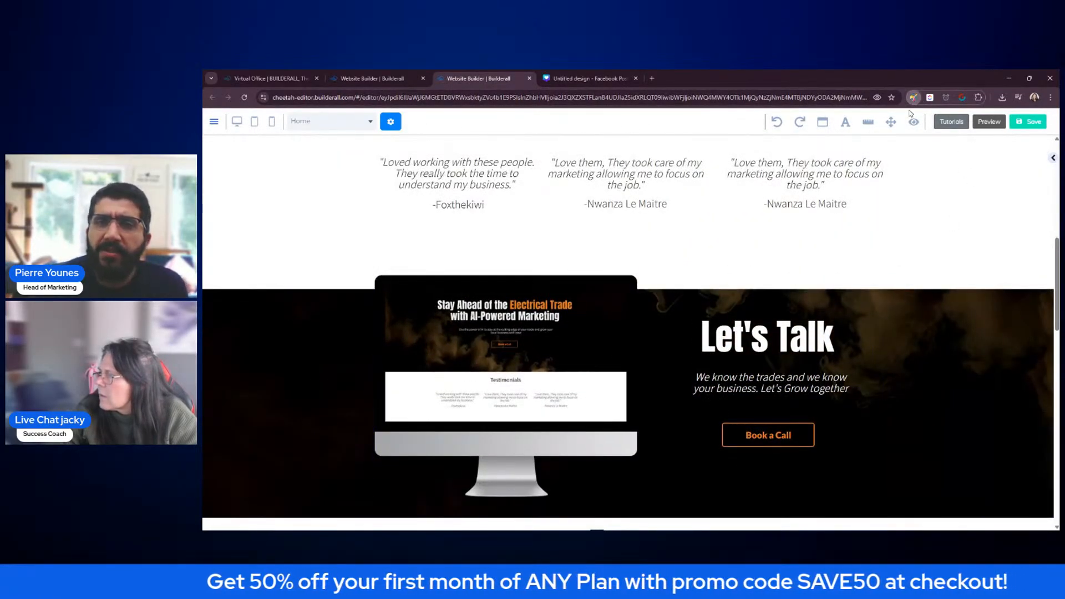
pyautogui.click(566, 305)
pyautogui.click(943, 141)
pyautogui.click(605, 79)
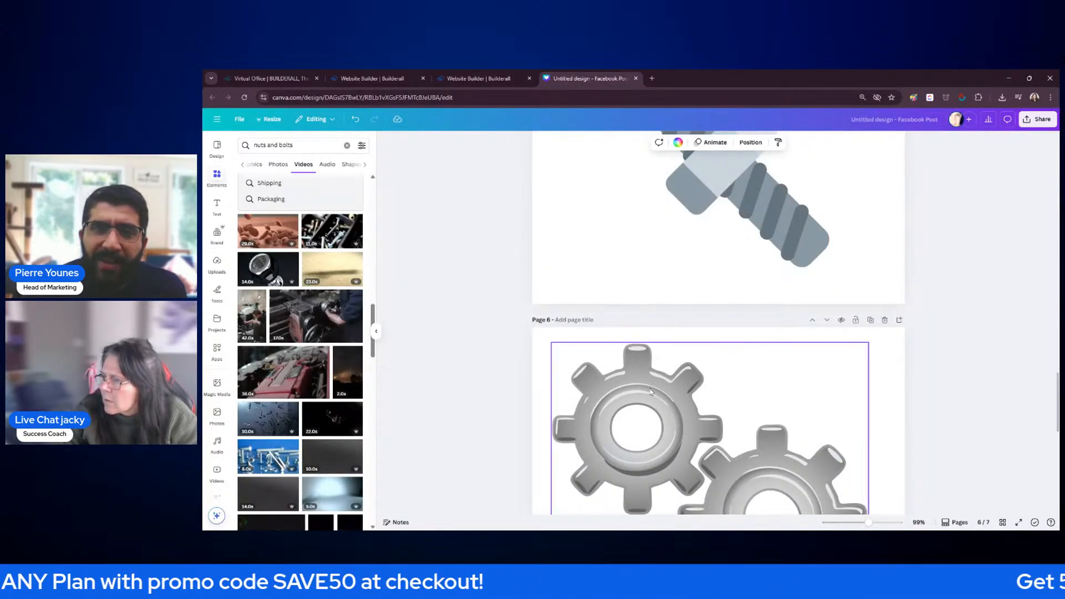
# Recolour the dark thread stripes of the bolt graphic on page 5 to #E47D21
pyautogui.click(736, 193)
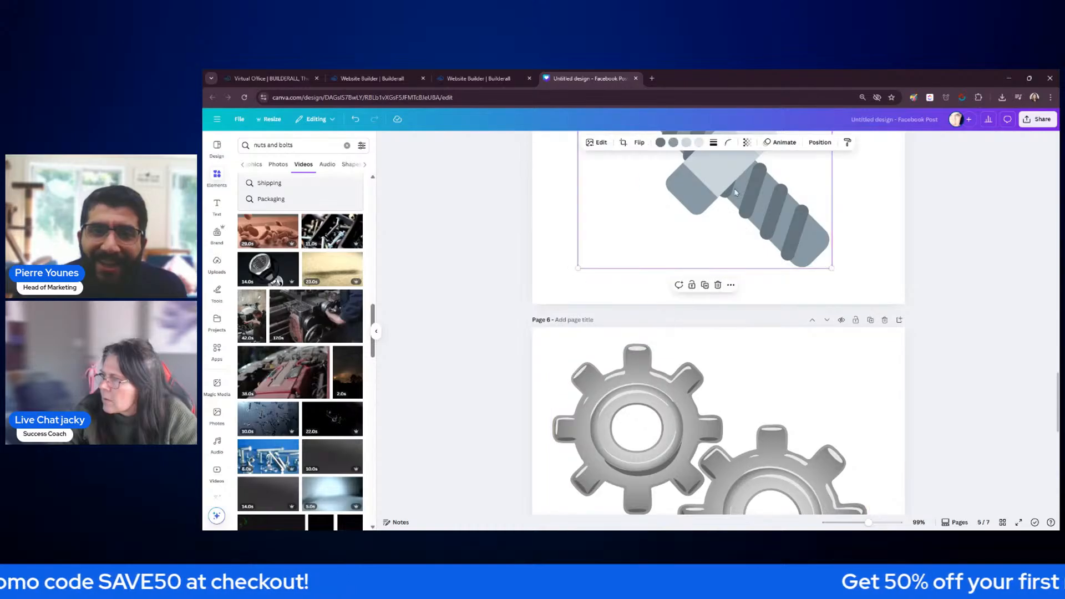
pyautogui.click(660, 143)
pyautogui.click(302, 163)
pyautogui.write('#E47D21')
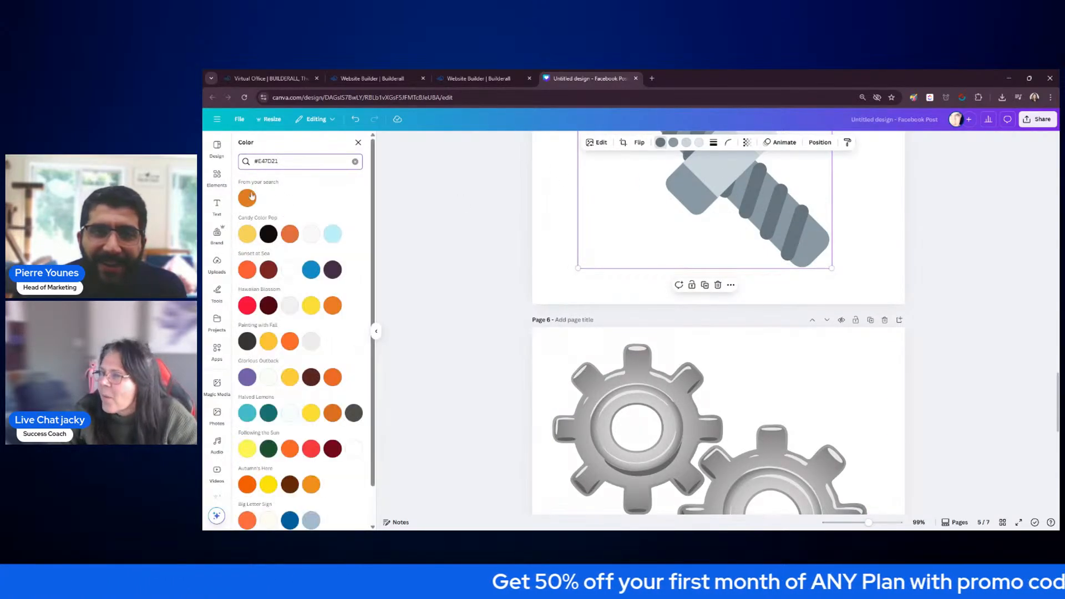
pyautogui.click(248, 198)
pyautogui.scroll(3, 444, 208)
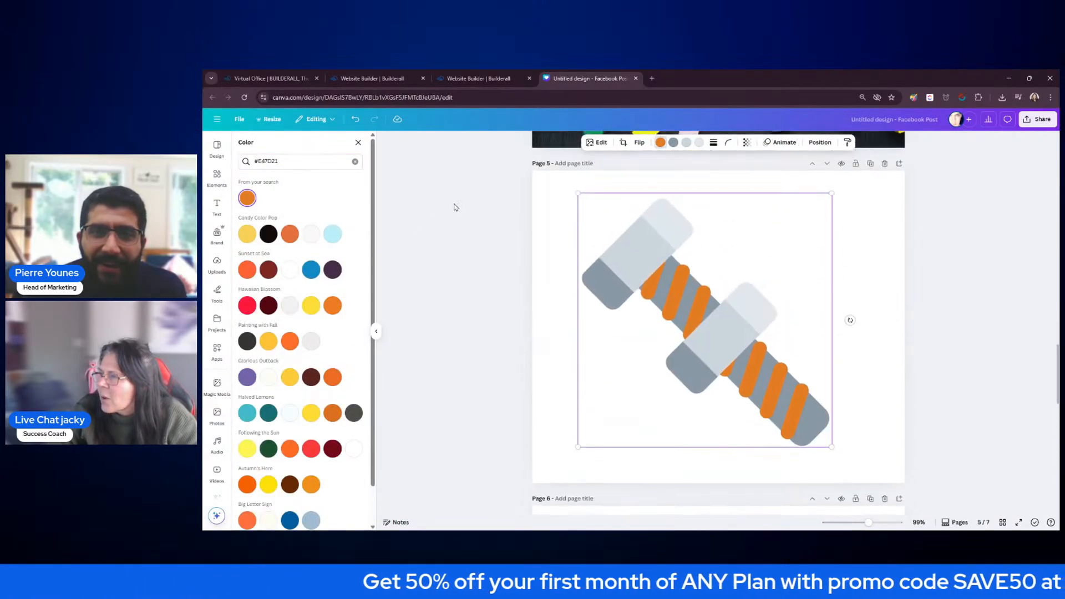
# Apply #E47D21 to the bolt graphic's three remaining grey tones
pyautogui.click(674, 143)
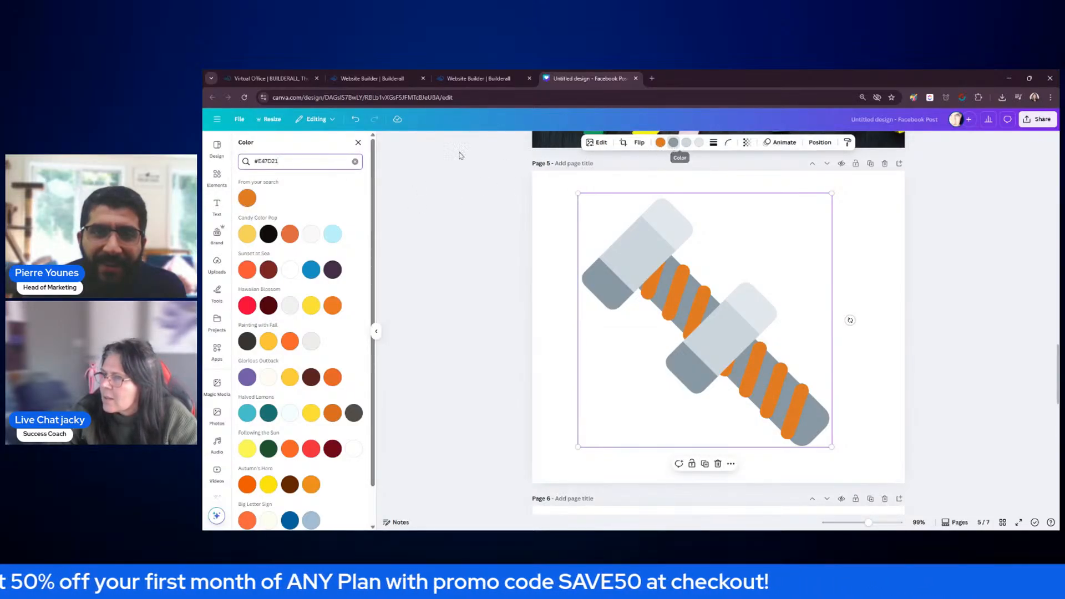
pyautogui.click(248, 198)
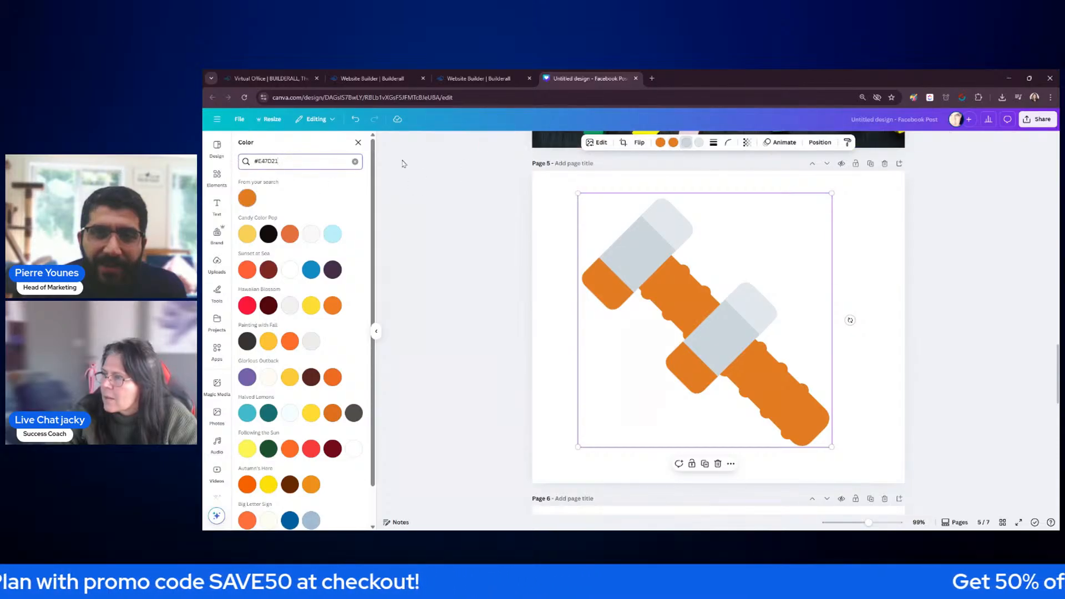
pyautogui.click(248, 197)
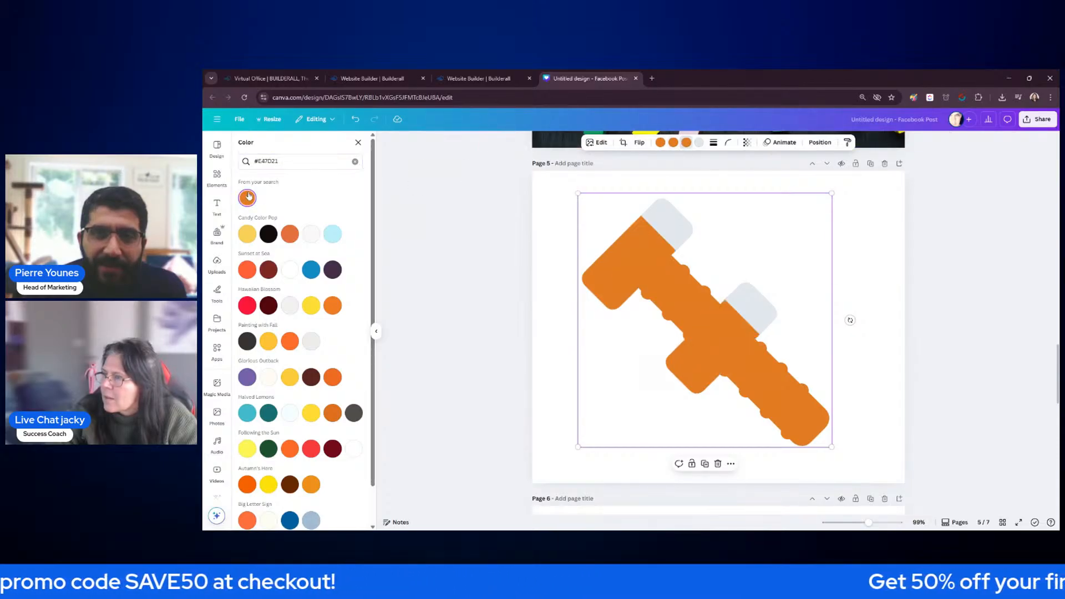
pyautogui.click(700, 145)
pyautogui.click(291, 161)
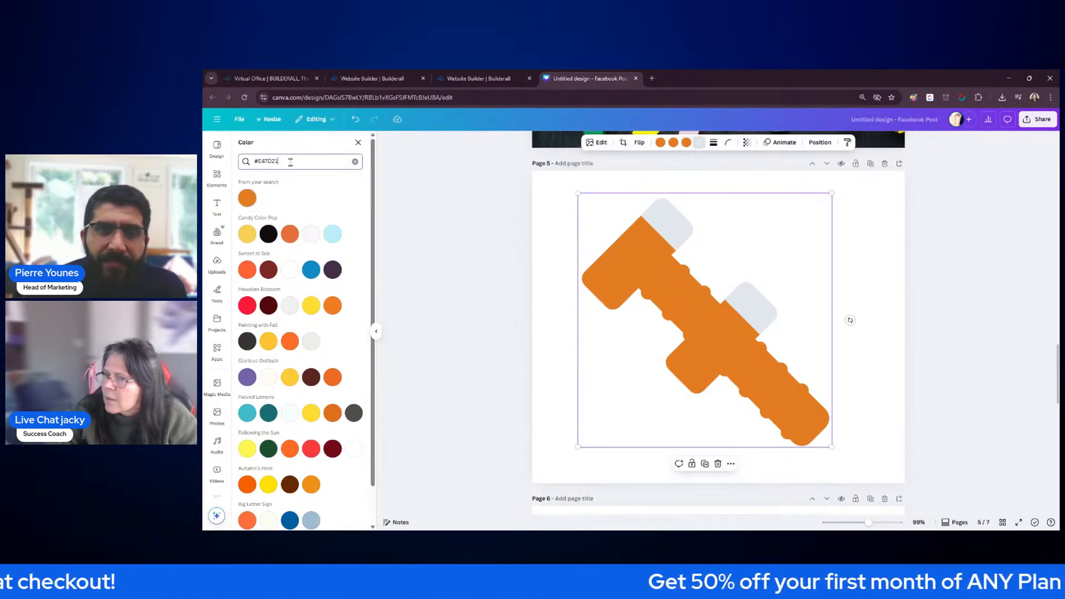
pyautogui.click(247, 197)
# Try black for the bolt's shaft colour and light grey for its middle head sections, restoring #E47D21 after each
pyautogui.click(674, 144)
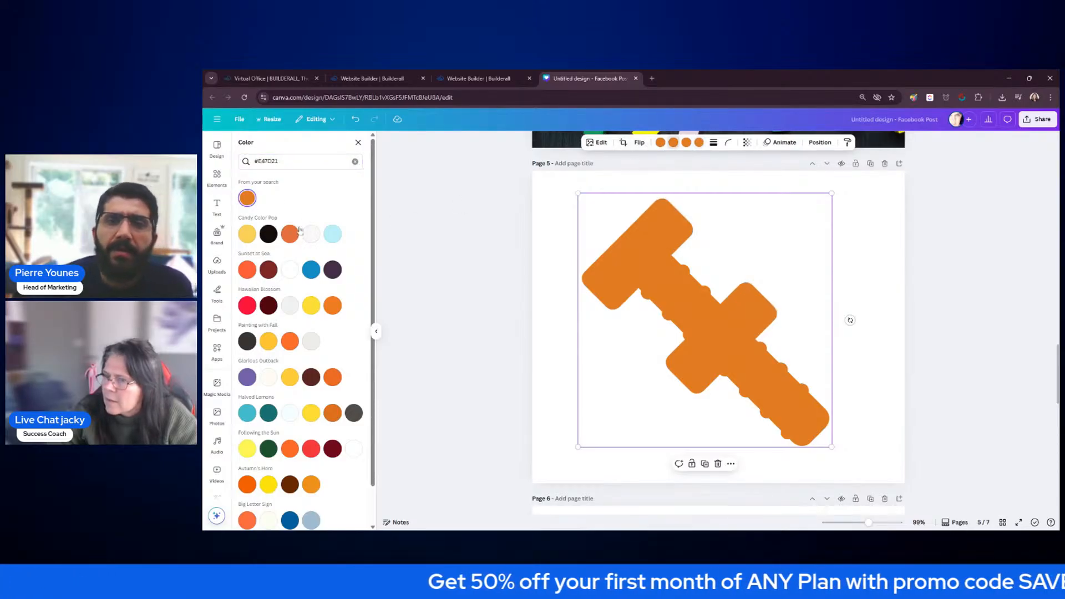
pyautogui.click(268, 233)
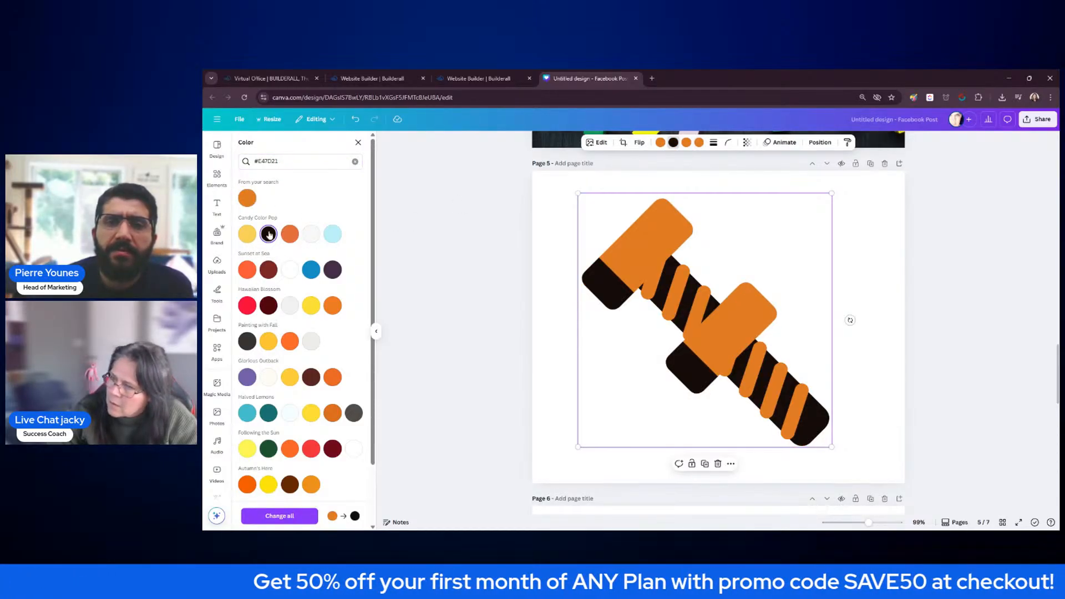
pyautogui.click(245, 197)
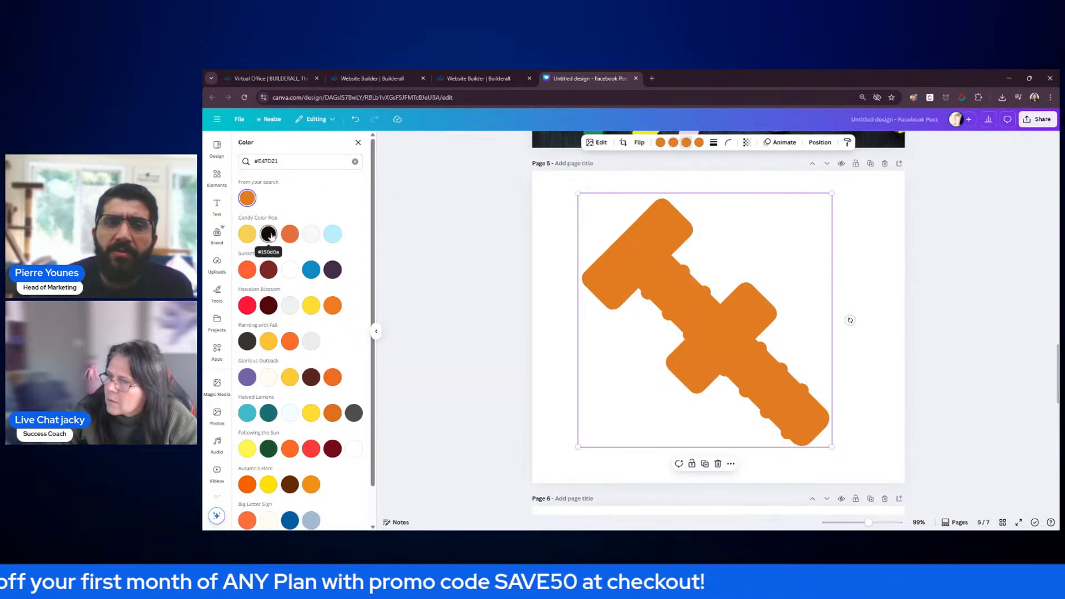
pyautogui.click(289, 305)
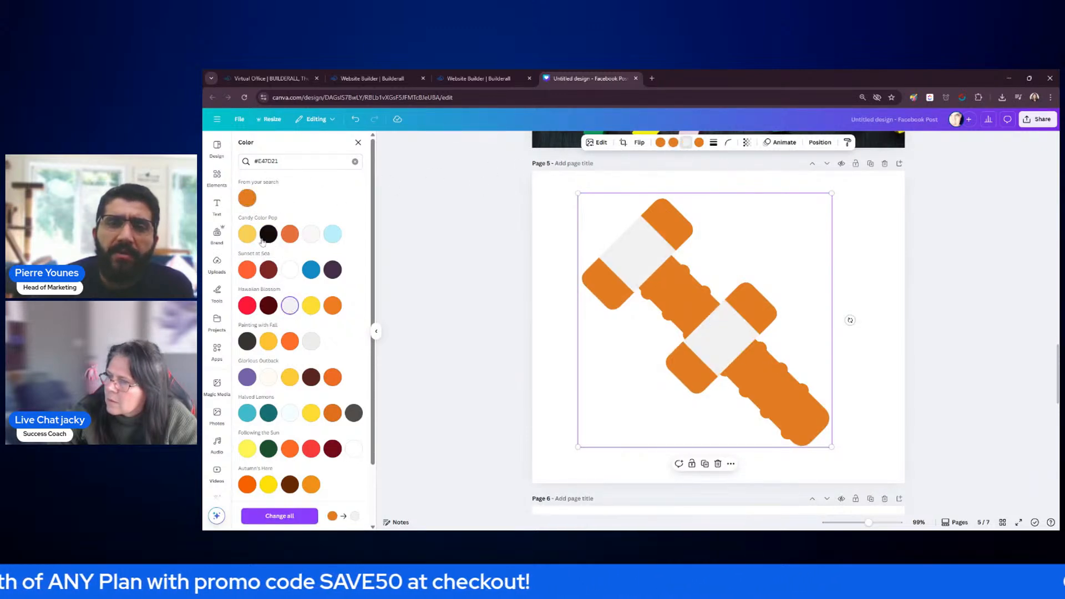
pyautogui.click(248, 198)
# Undo all of the bolt's colour changes, the addition of page 7 and the last enlargement of the gears
pyautogui.click(358, 142)
pyautogui.click(354, 122)
pyautogui.click(353, 122)
pyautogui.click(354, 122)
pyautogui.click(353, 122)
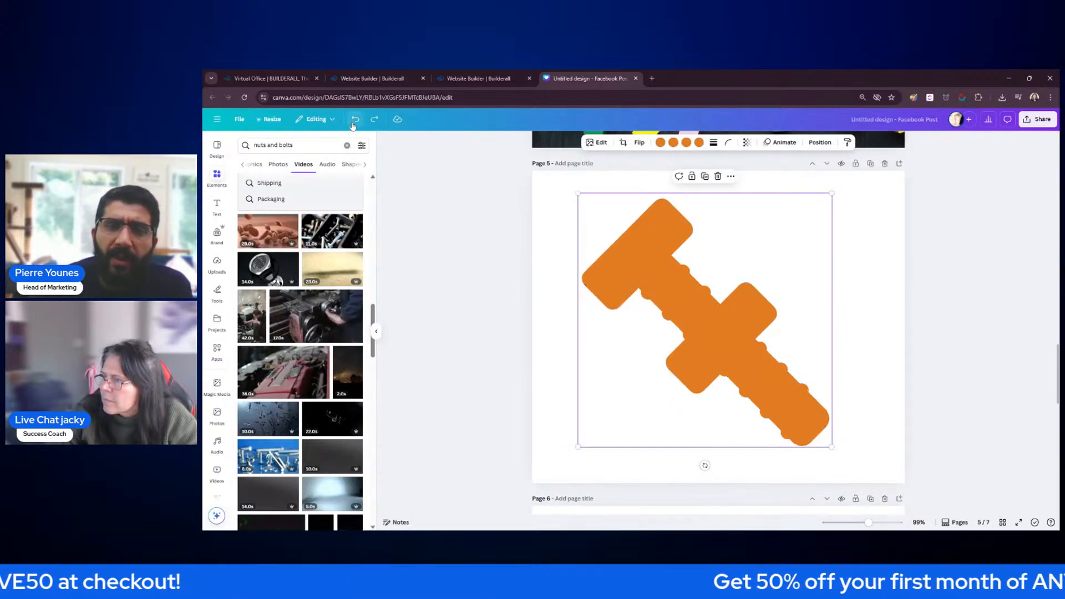
pyautogui.click(353, 122)
pyautogui.click(352, 124)
pyautogui.click(352, 123)
pyautogui.click(352, 123)
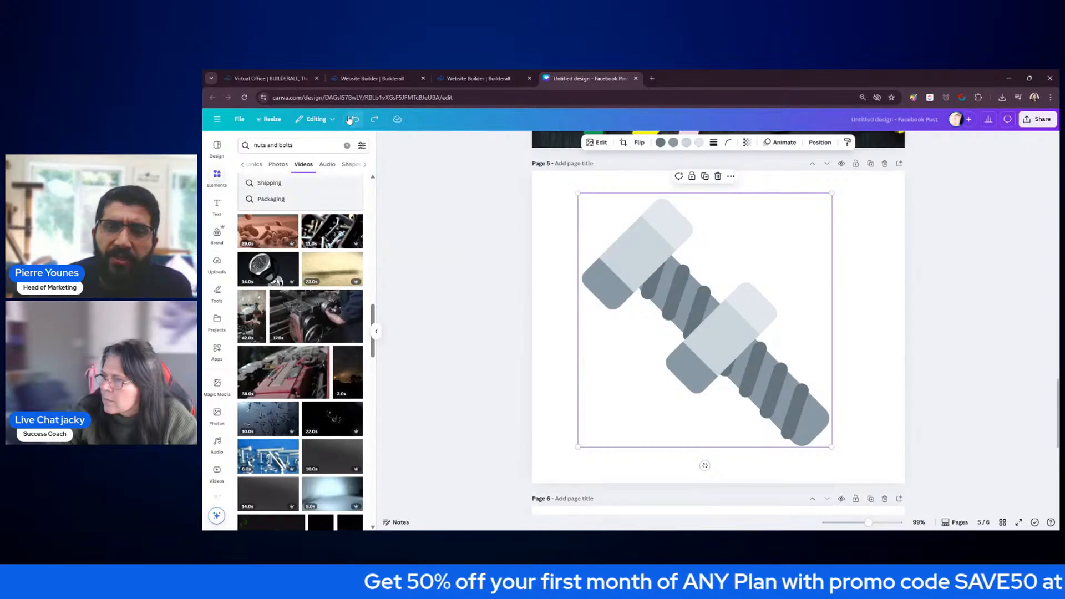
# Try #E47D21 on the bolt's mid-grey shaft and head ends, and undo the recolouring
pyautogui.scroll(-4, 459, 214)
pyautogui.click(590, 347)
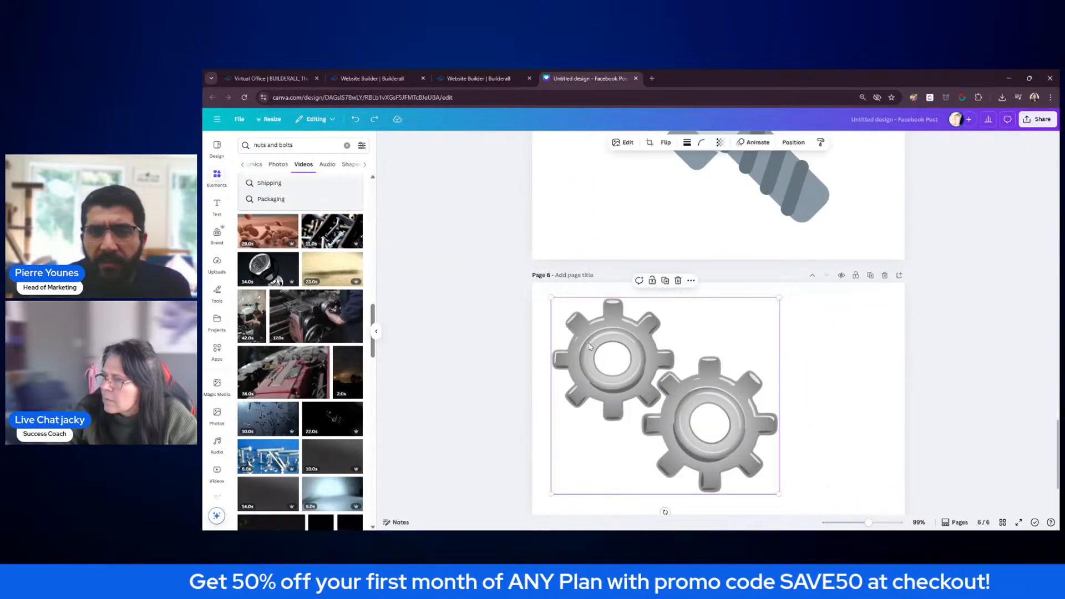
pyautogui.click(471, 250)
pyautogui.scroll(5, 501, 240)
pyautogui.click(708, 297)
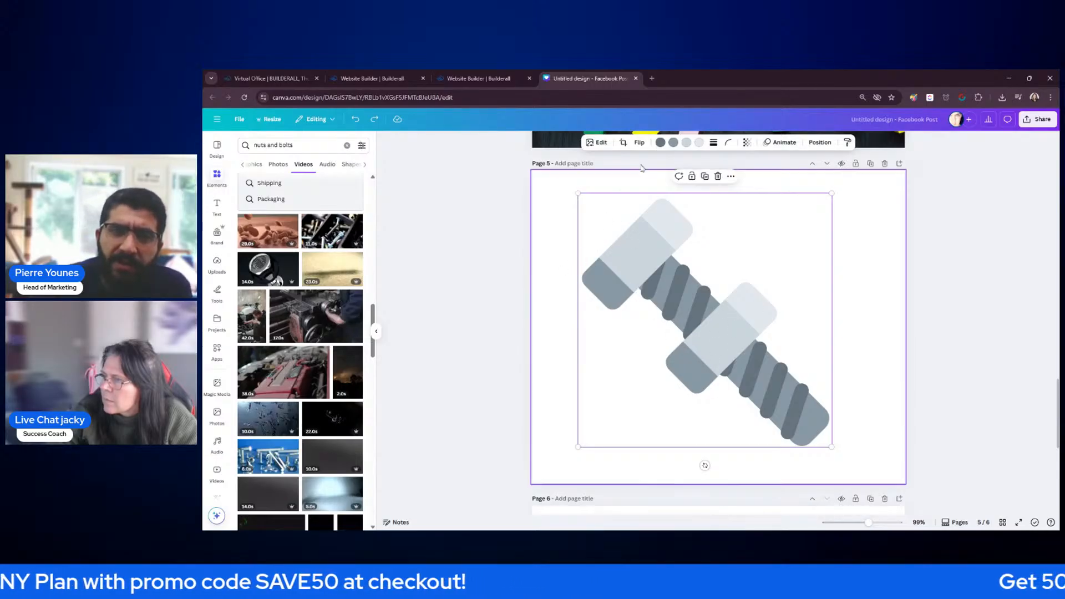
pyautogui.click(673, 144)
pyautogui.click(248, 198)
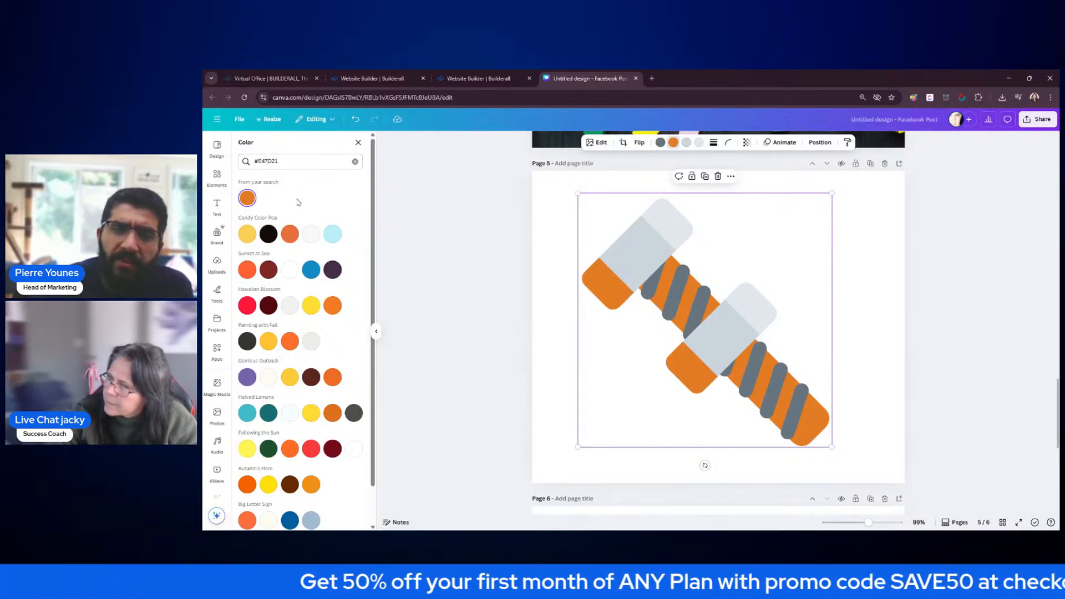
pyautogui.click(356, 120)
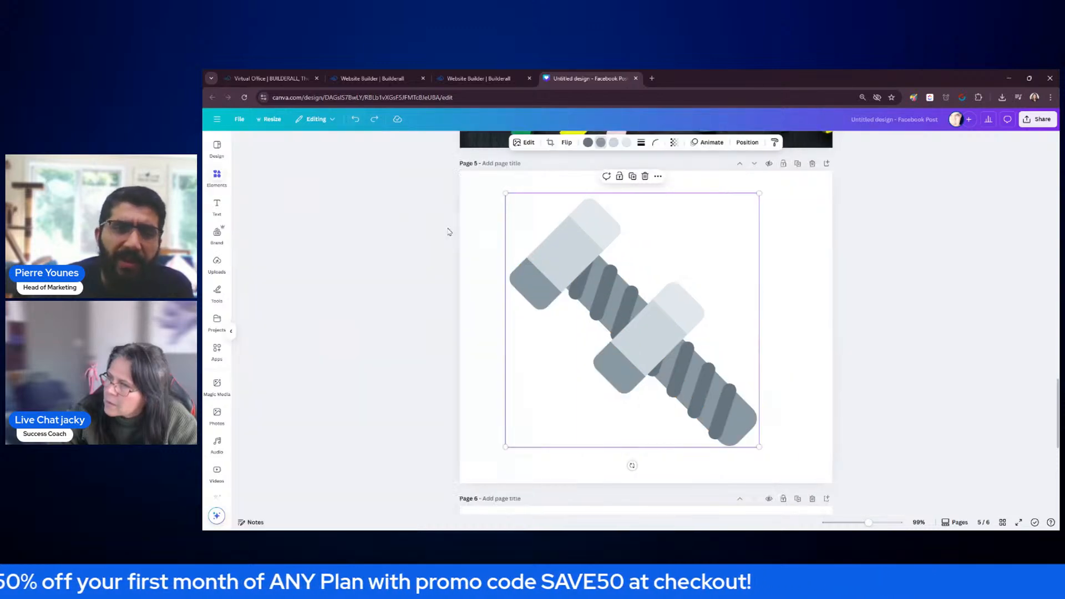
# Enlarge the gears graphic on page 6 so it nearly fills the page
pyautogui.scroll(-5, 534, 317)
pyautogui.click(770, 381)
pyautogui.moveTo(779, 381); pyautogui.dragTo(867, 456)
pyautogui.click(963, 316)
pyautogui.scroll(3, 989, 251)
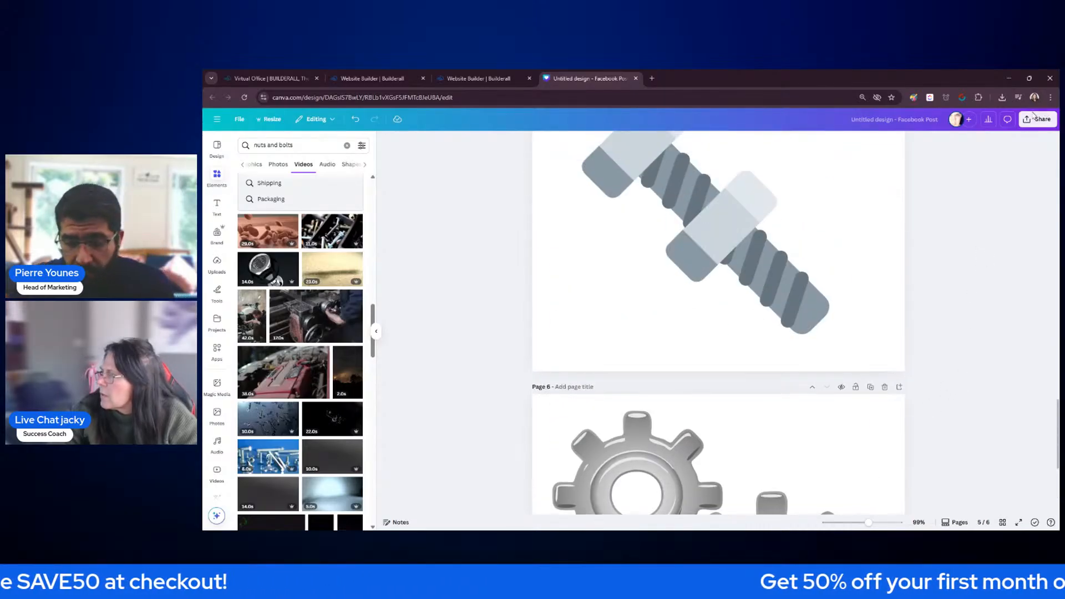
# Delete the design's first four pages, keeping only the bolt and gears pages
pyautogui.click(1038, 118)
pyautogui.click(982, 393)
pyautogui.scroll(5, 977, 373)
pyautogui.scroll(-3, 993, 305)
pyautogui.scroll(15, 966, 227)
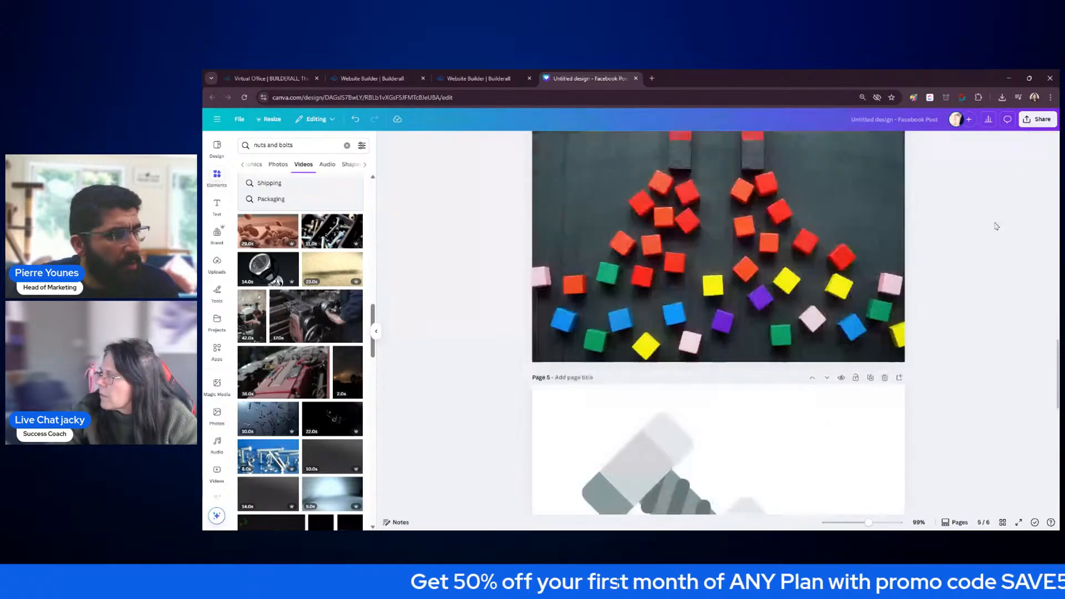
pyautogui.scroll(5, 966, 227)
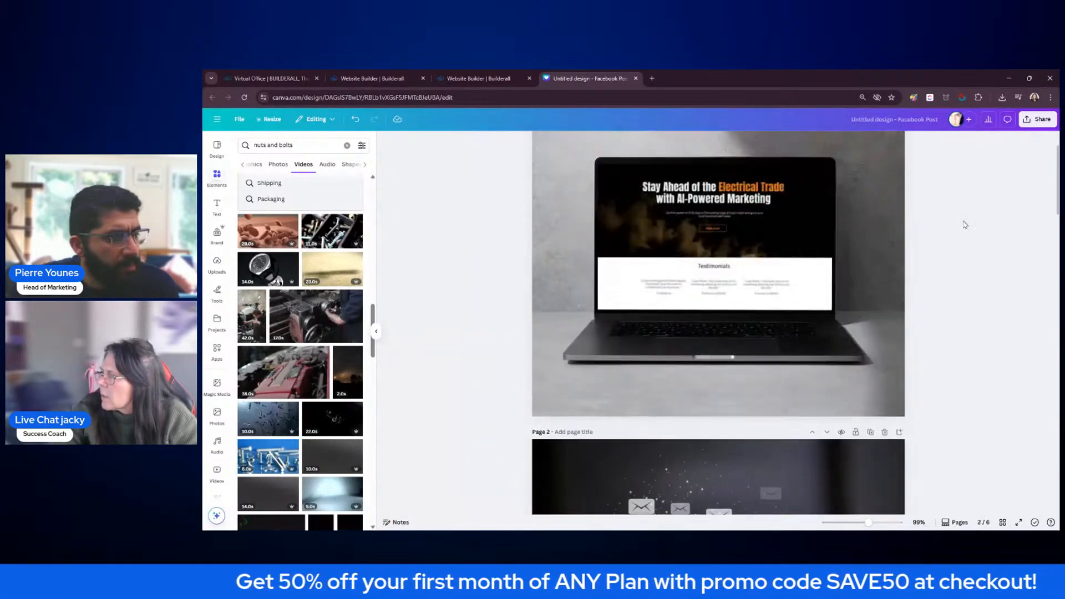
pyautogui.click(885, 162)
pyautogui.click(885, 162)
pyautogui.click(885, 162)
pyautogui.click(885, 162)
# Download only page 1, the bolt graphic, as a PNG with a transparent background
pyautogui.click(1028, 120)
pyautogui.click(914, 287)
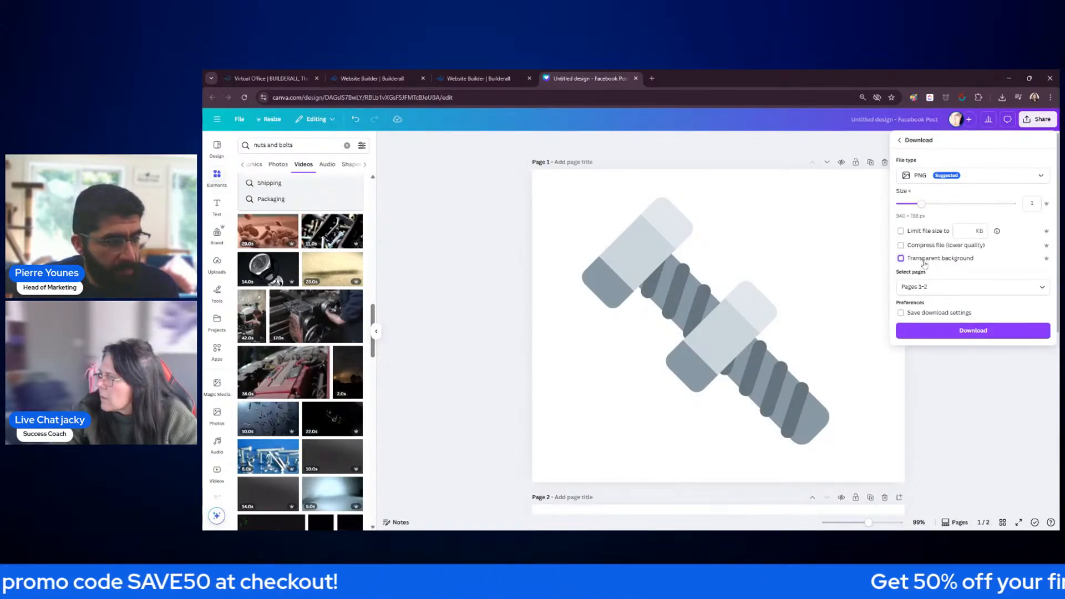
pyautogui.click(938, 284)
pyautogui.click(910, 329)
pyautogui.click(970, 409)
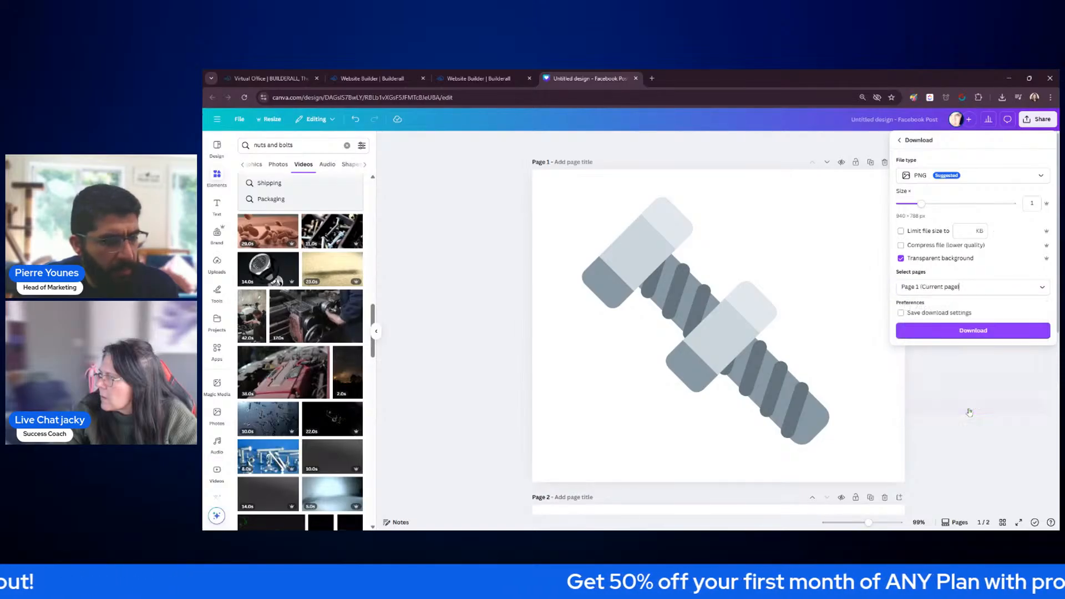
pyautogui.click(960, 333)
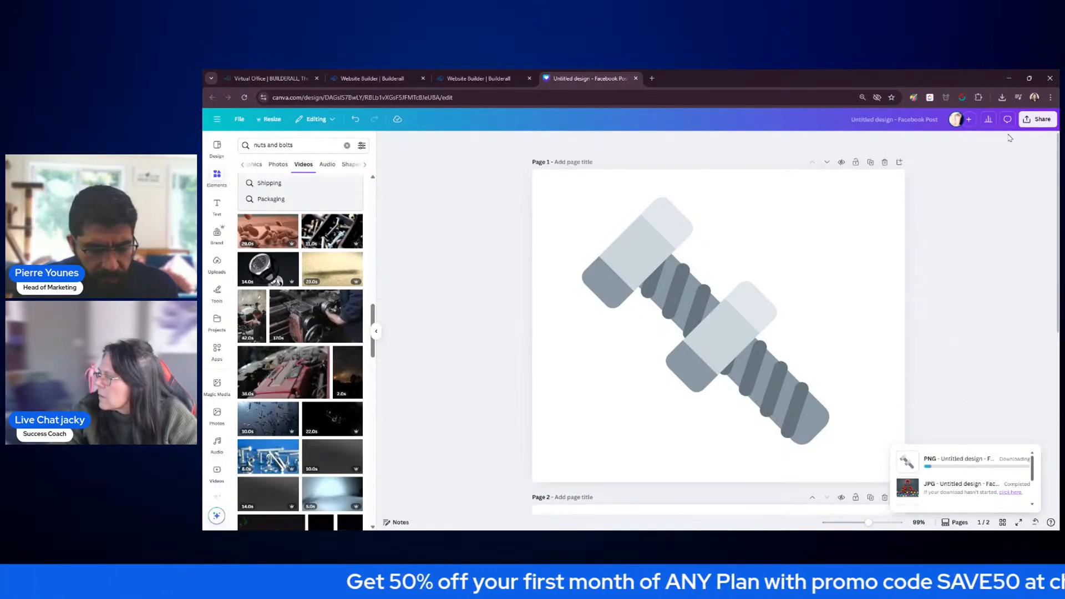
# Download only page 2, the gears graphic, as a PNG
pyautogui.click(1033, 121)
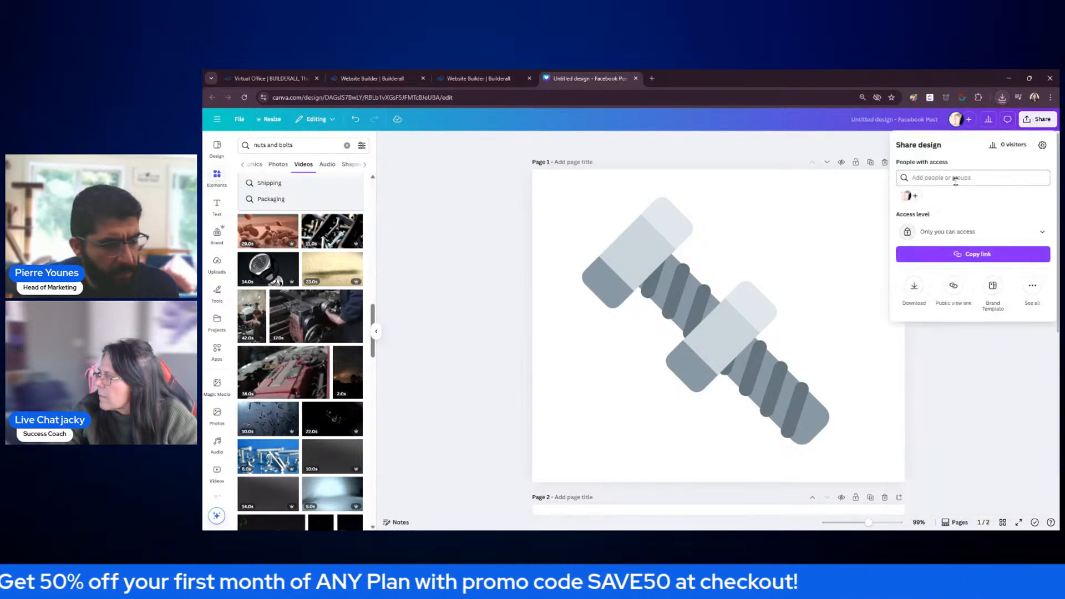
pyautogui.click(914, 288)
pyautogui.click(950, 287)
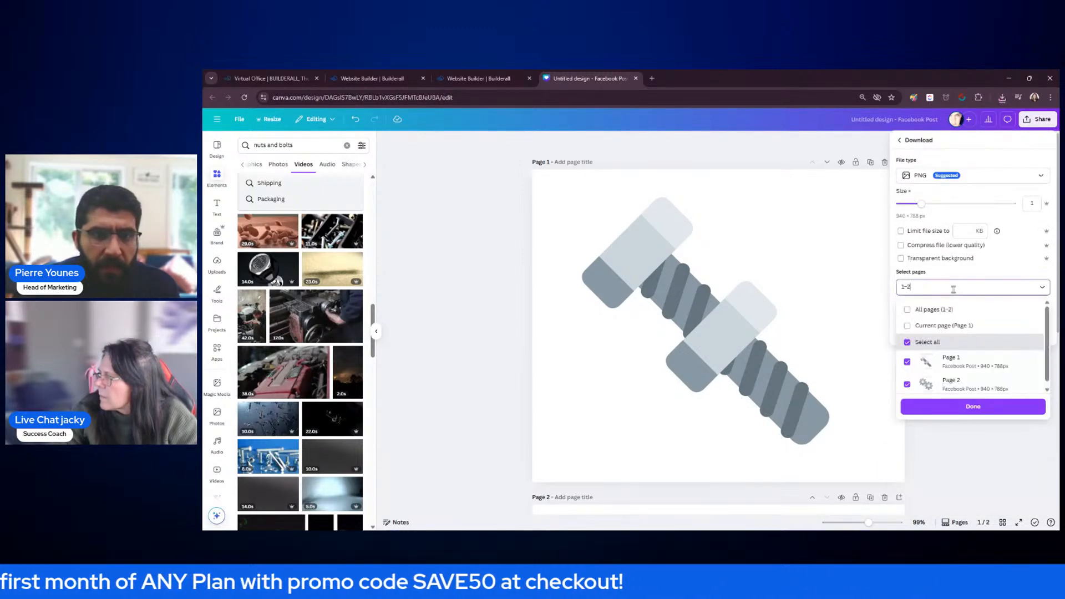
pyautogui.click(907, 362)
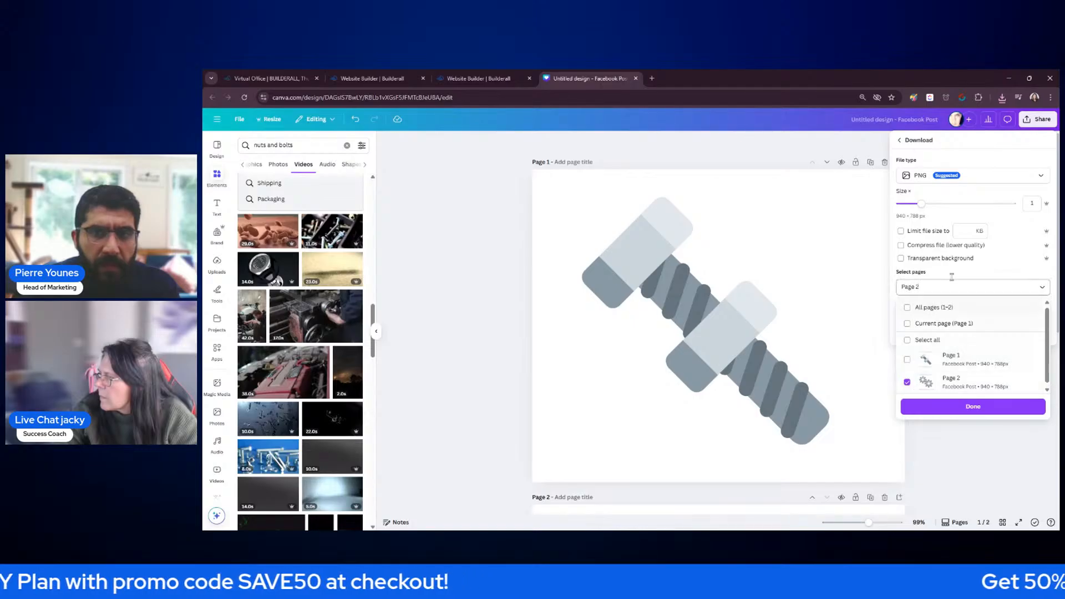
pyautogui.click(973, 406)
pyautogui.click(973, 330)
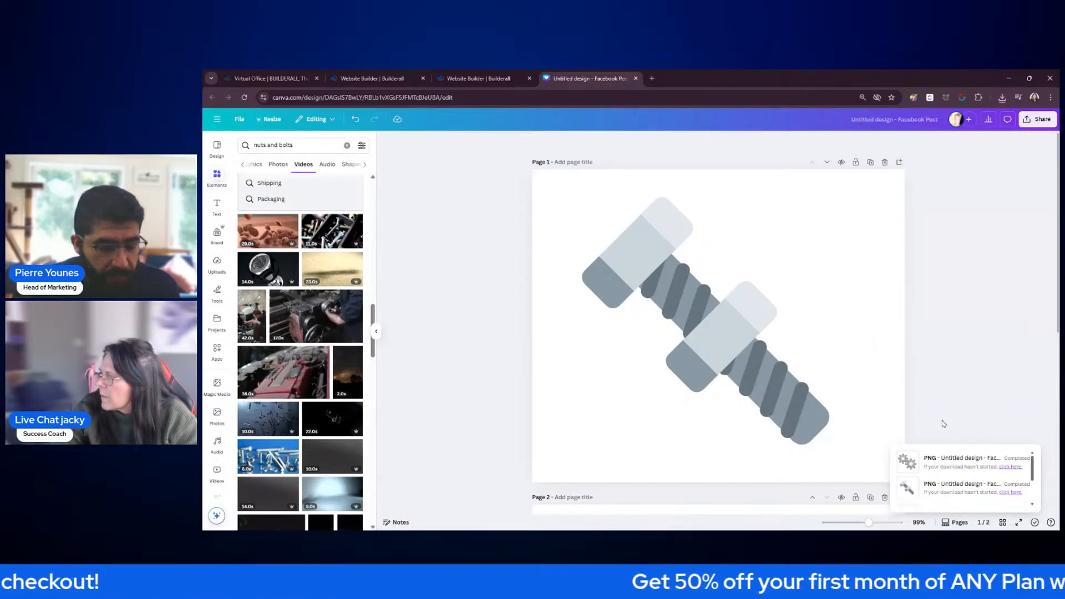
# Switch to the site editor in Builderall Website Builder and select the Client Services panel
pyautogui.click(477, 78)
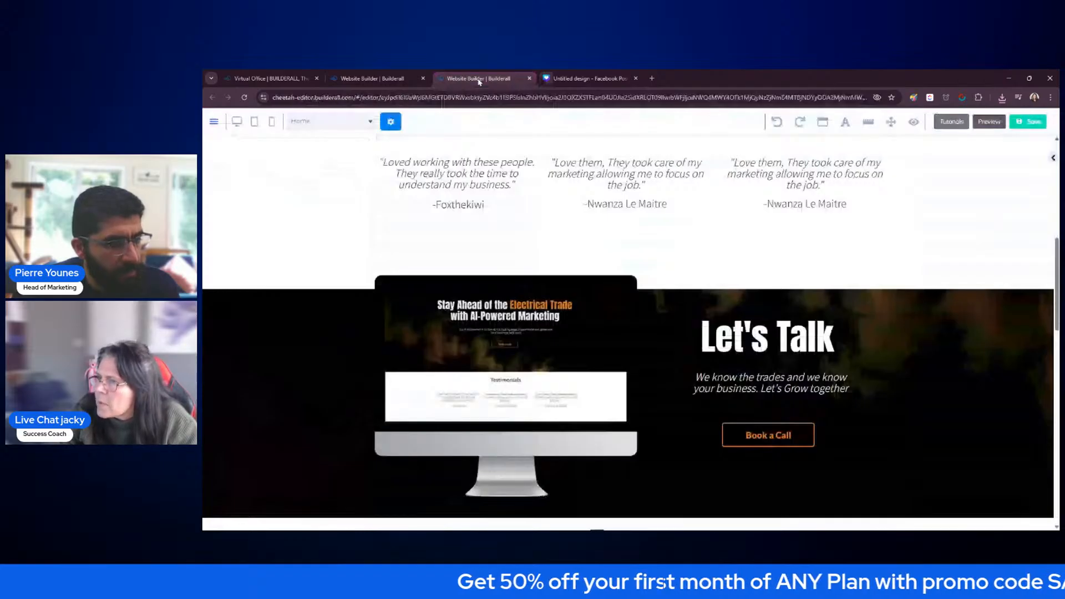
pyautogui.scroll(-15, 538, 219)
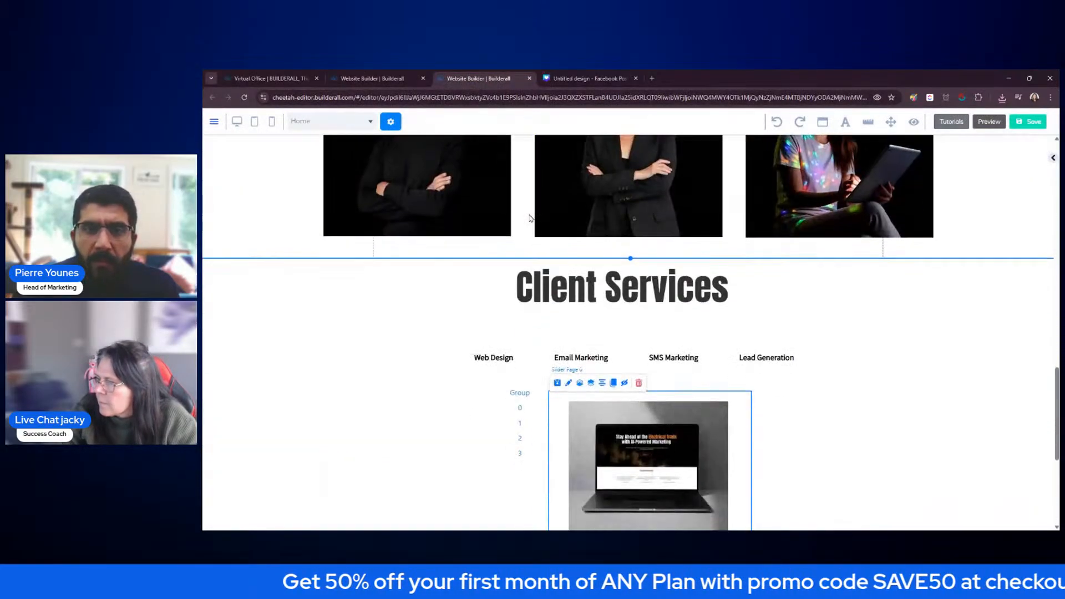
pyautogui.click(522, 220)
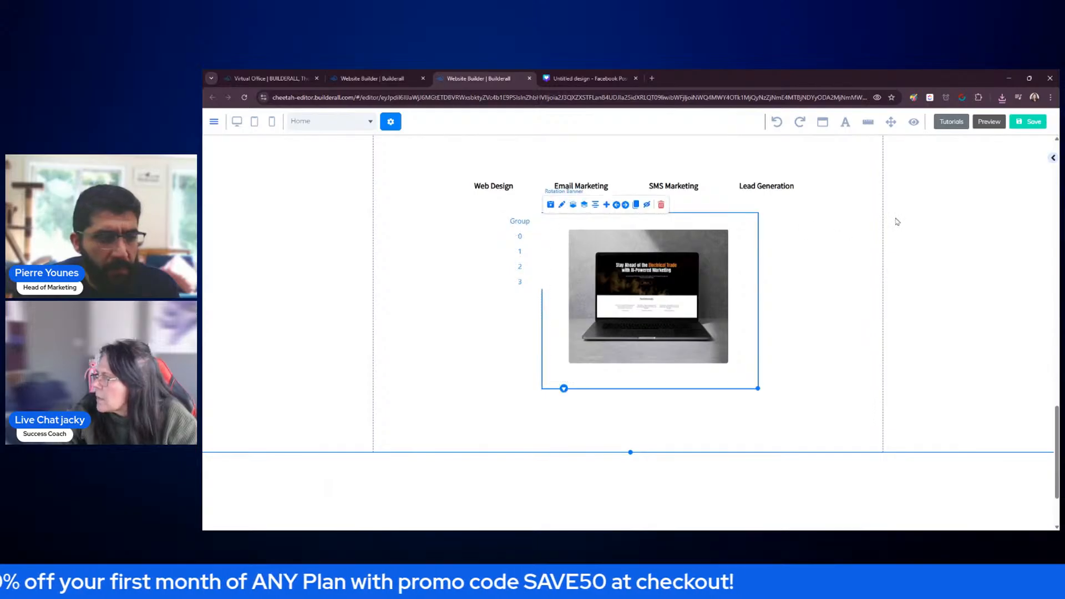
pyautogui.click(1052, 158)
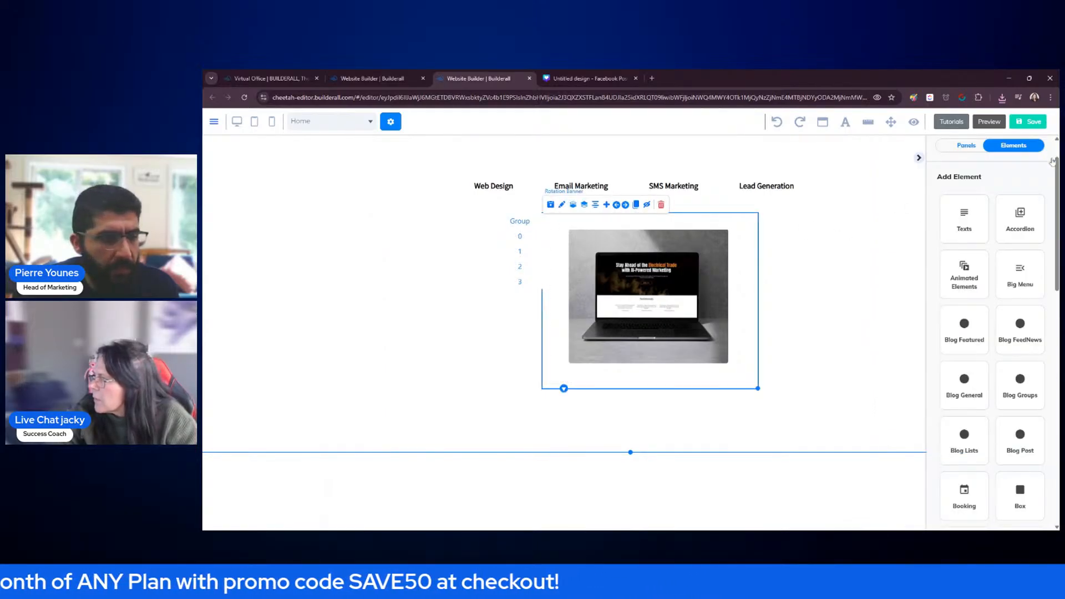
pyautogui.click(920, 159)
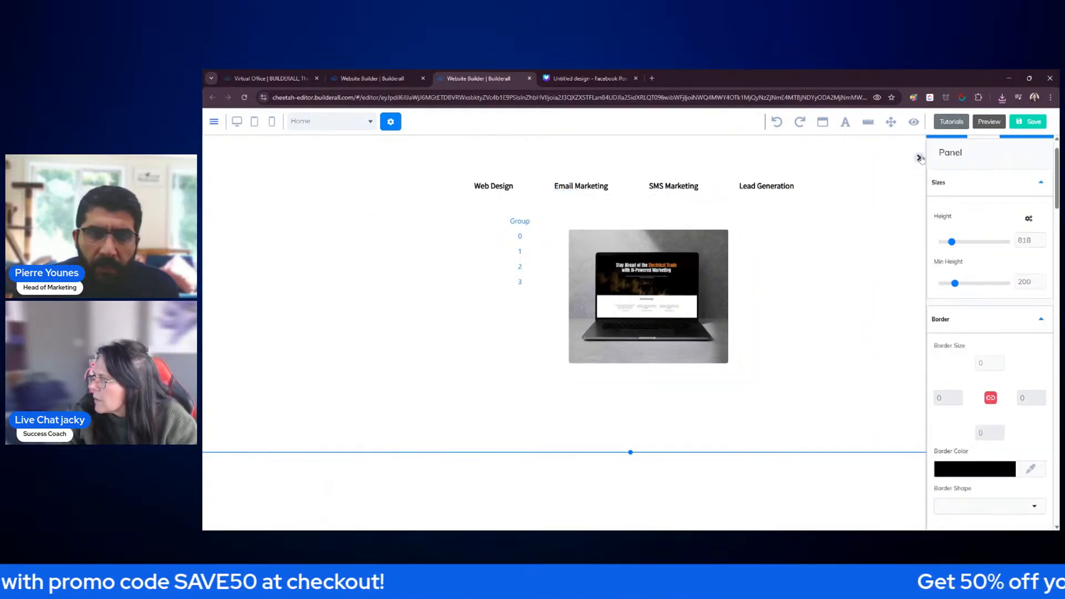
pyautogui.click(919, 158)
pyautogui.scroll(4, 994, 195)
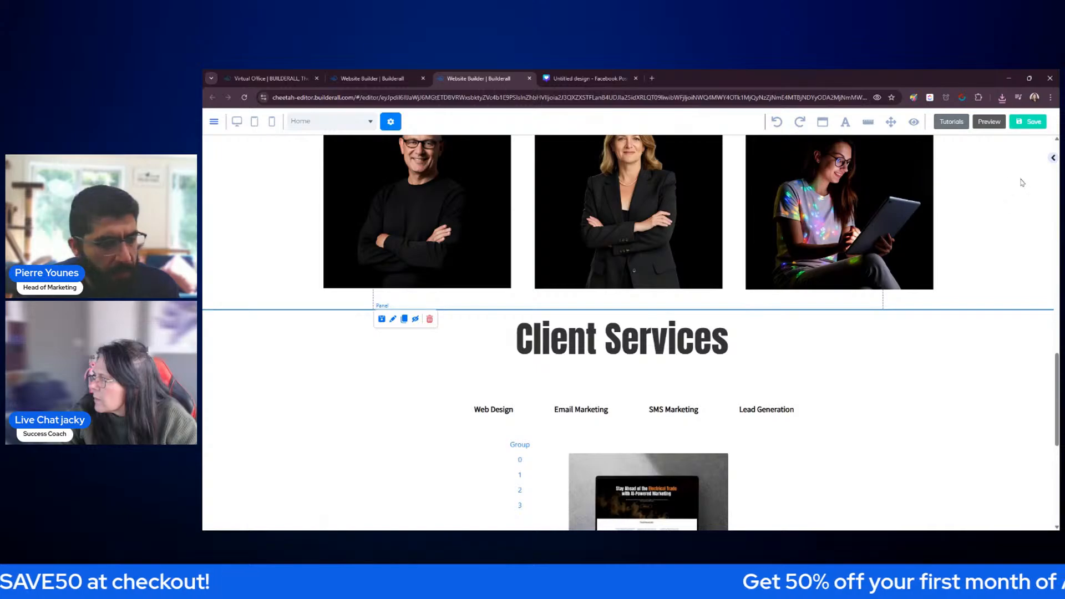
pyautogui.scroll(-4, 1008, 217)
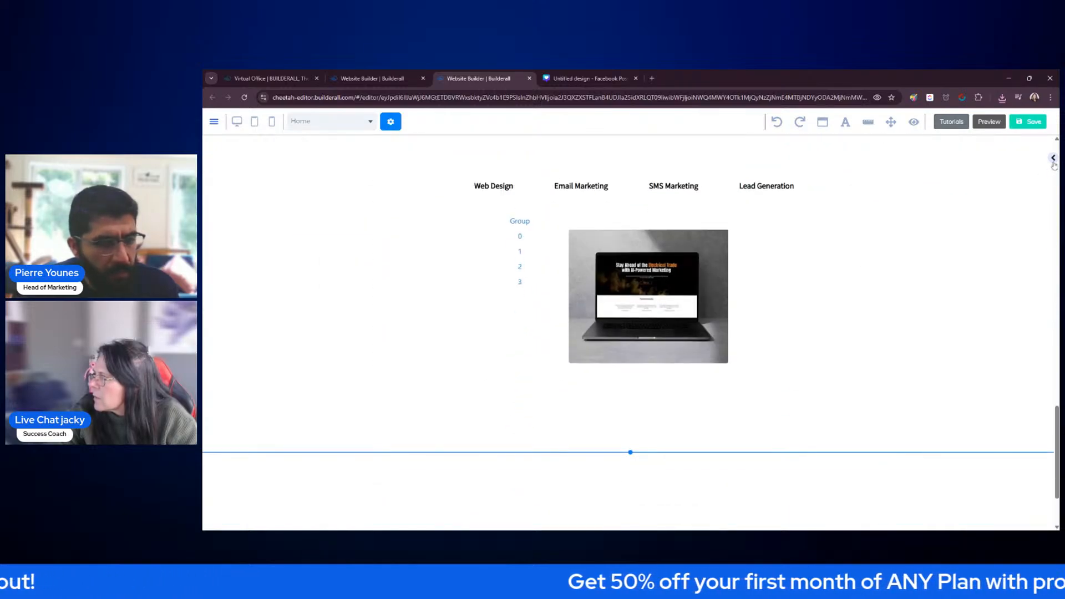
pyautogui.scroll(1, 998, 205)
# Open the Image element choices for adding a graphic to the Client Services section
pyautogui.click(1054, 159)
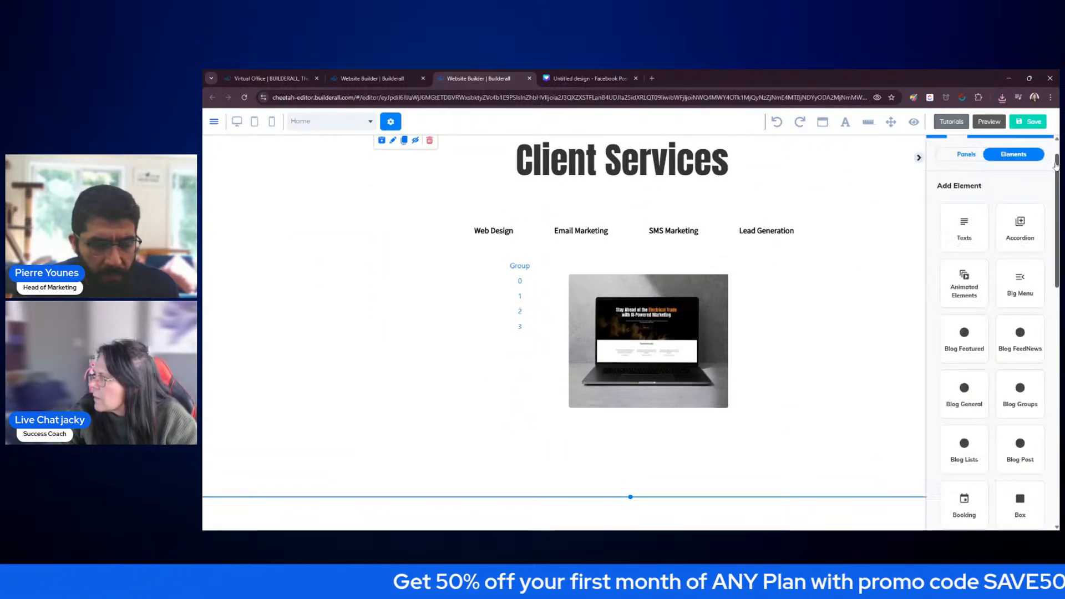
pyautogui.scroll(-3, 1055, 166)
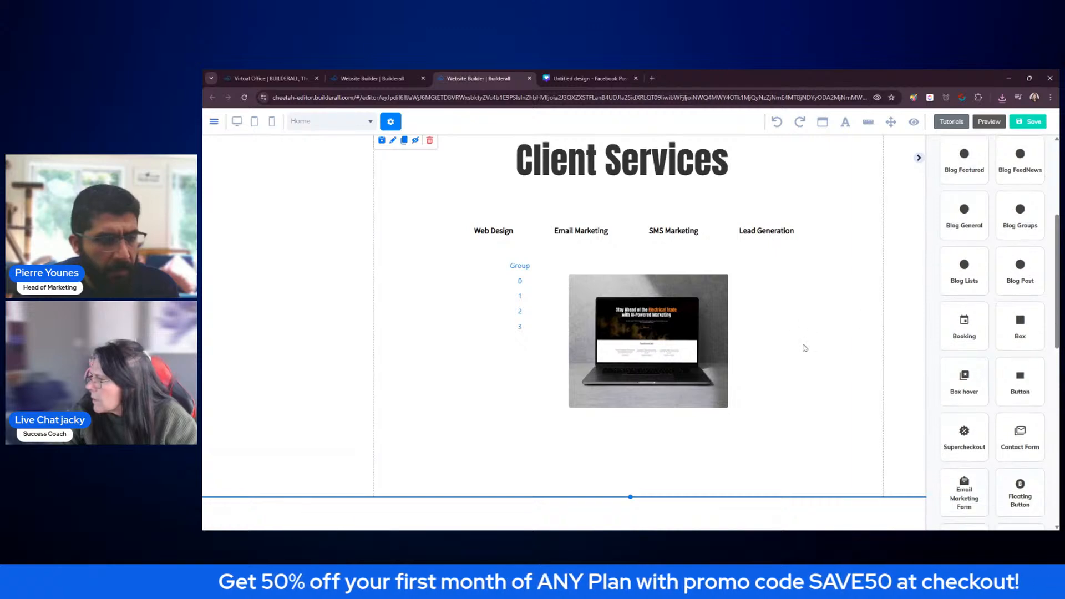
pyautogui.scroll(-5, 1014, 297)
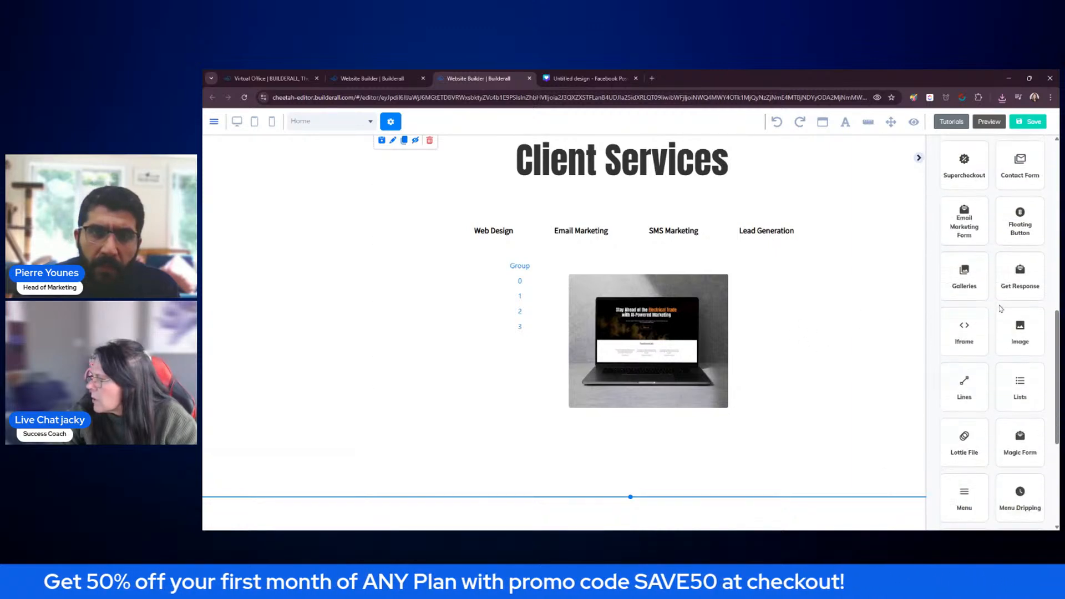
pyautogui.click(1016, 296)
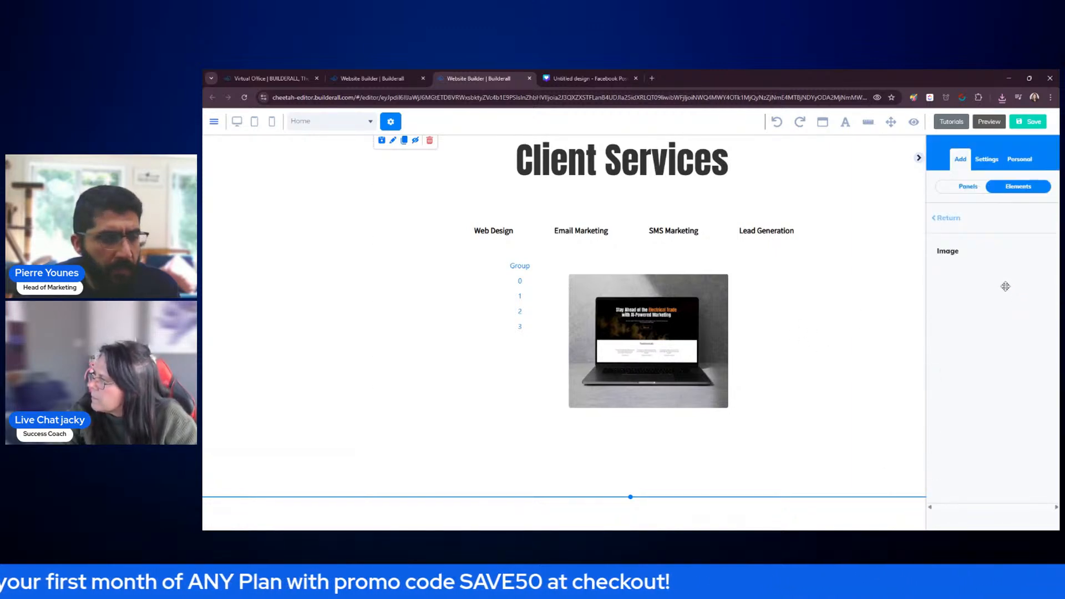
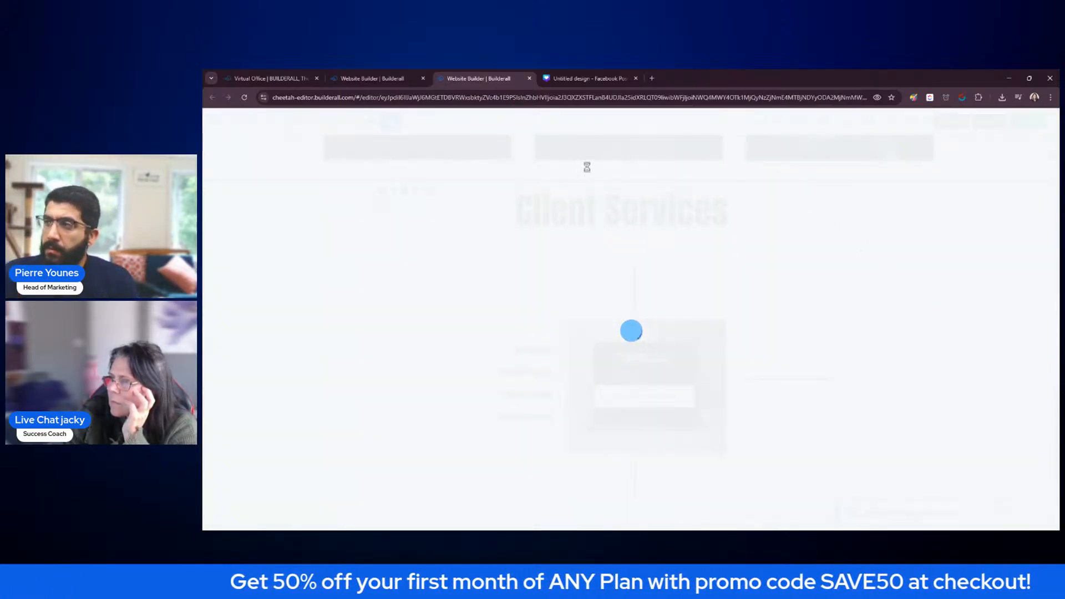
# View the live Marketing Agency for the Trades site, check the Client Services menu and hover cards, and return to the editor
pyautogui.click(391, 78)
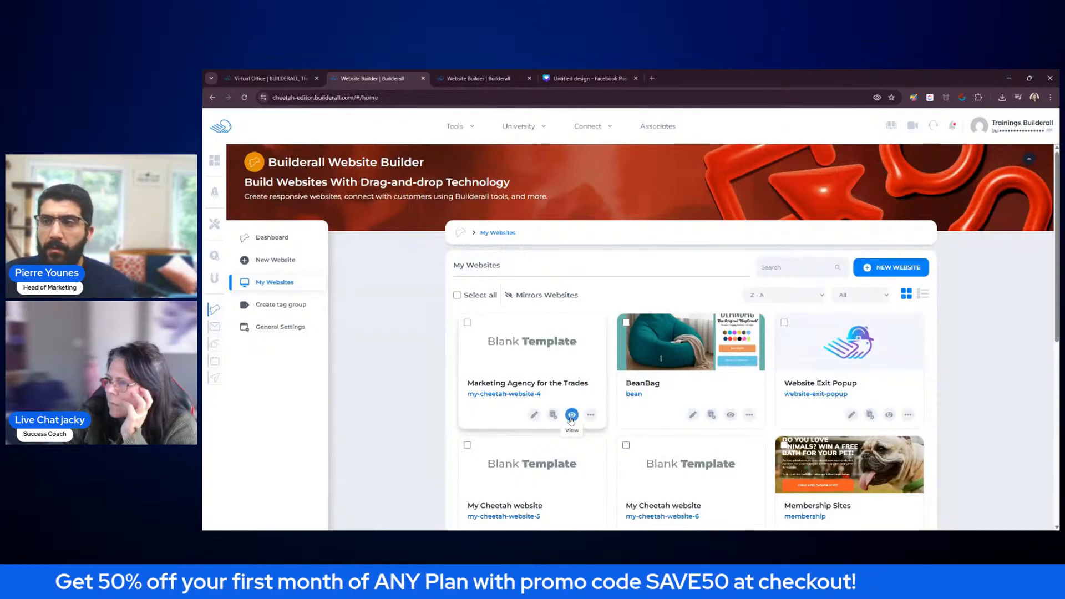
pyautogui.click(572, 415)
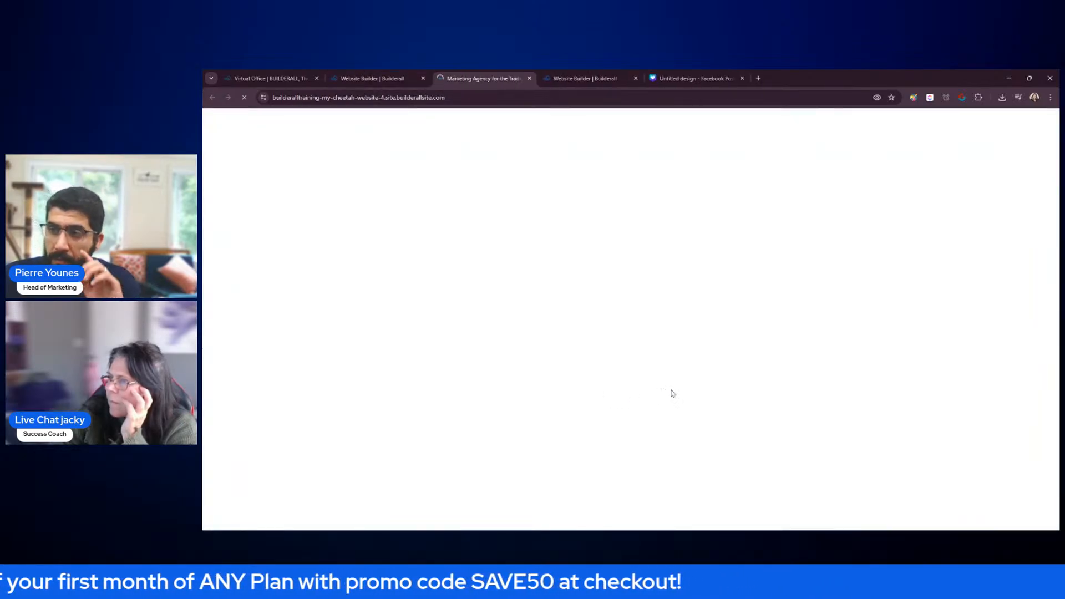
pyautogui.scroll(-15, 728, 345)
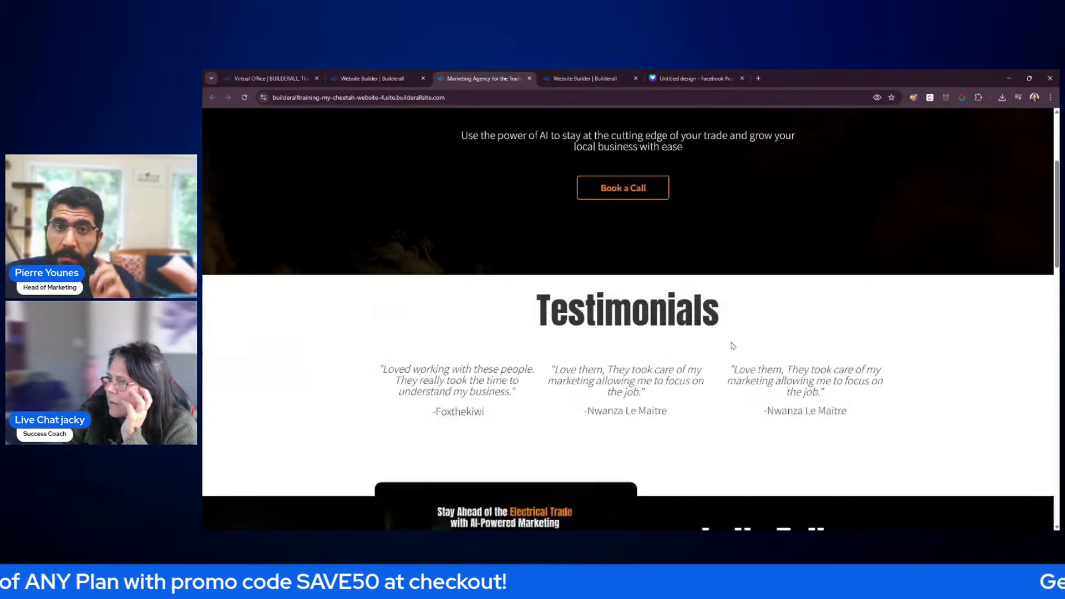
pyautogui.scroll(-5, 732, 345)
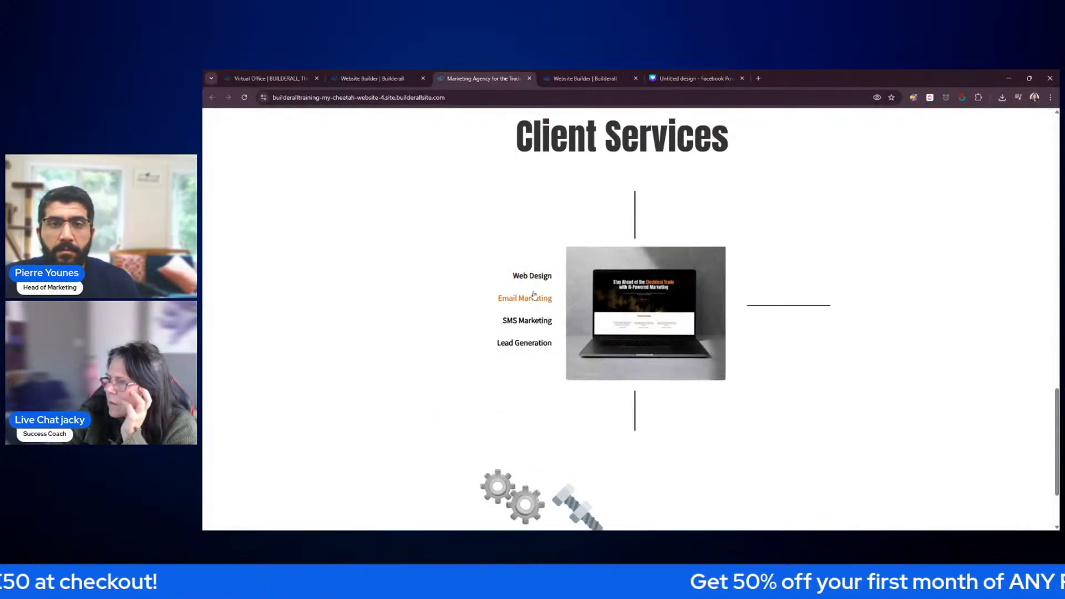
pyautogui.moveTo(646, 307)
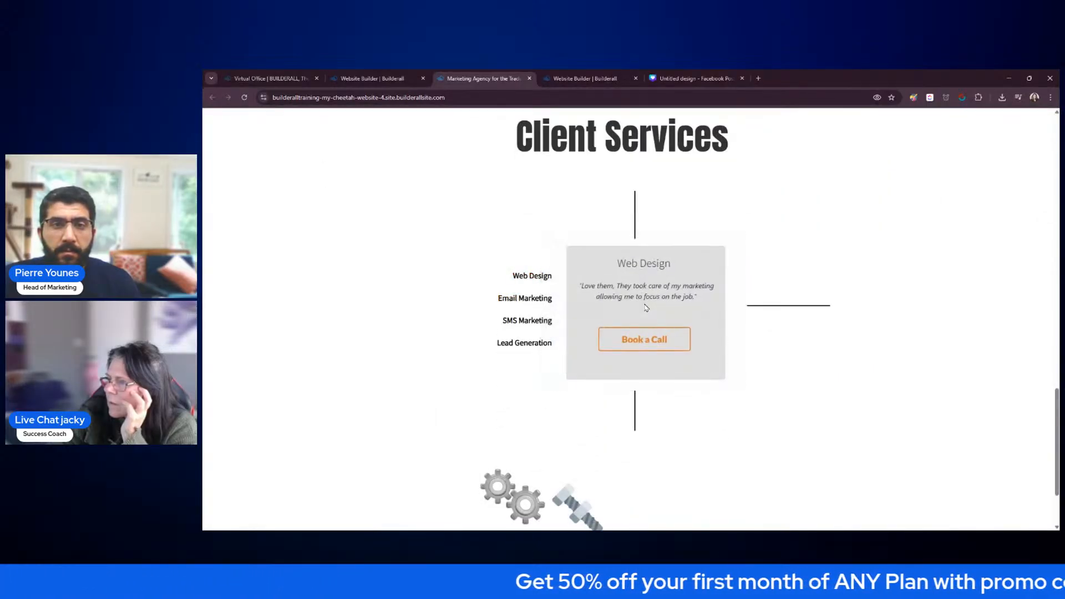
pyautogui.moveTo(531, 322)
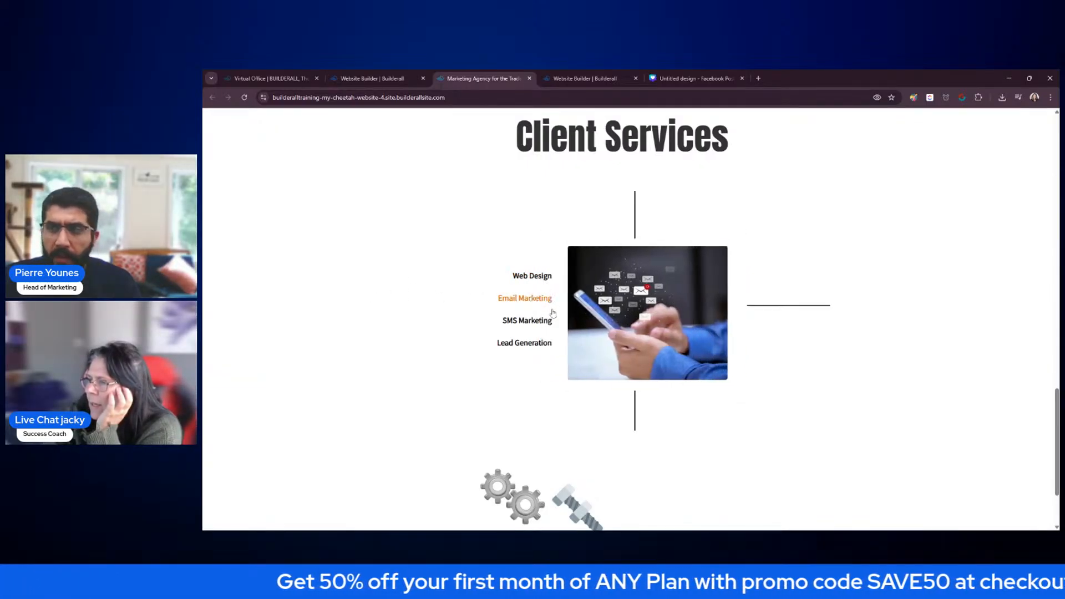
pyautogui.moveTo(584, 282)
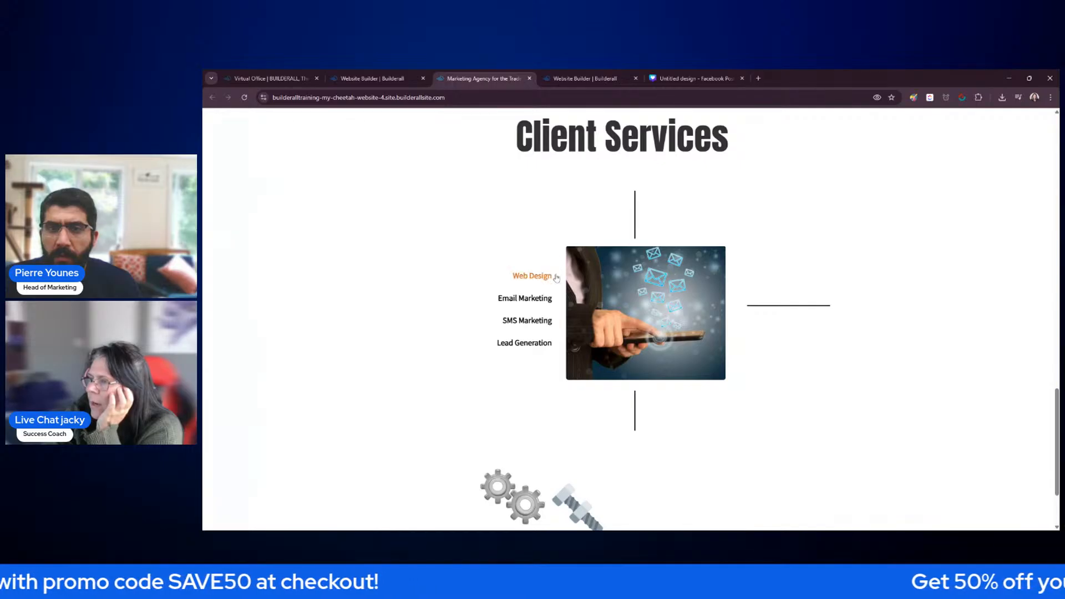
pyautogui.click(530, 78)
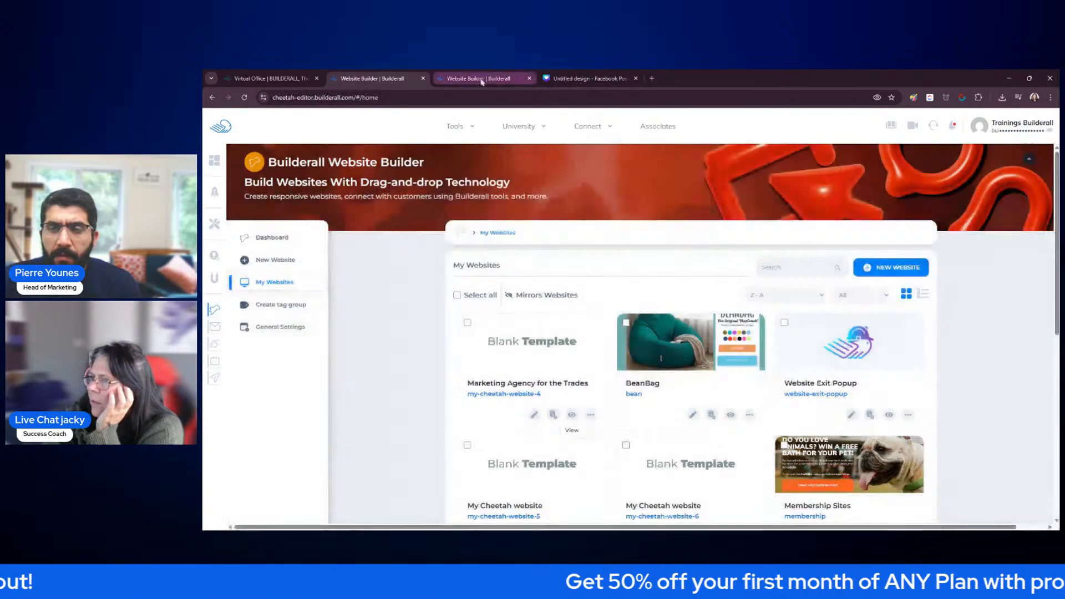
pyautogui.click(479, 78)
# Move the vertical line from above the Client Services slider to the image's left edge, and stretch it to the image's height, shifting the menu aside
pyautogui.click(791, 410)
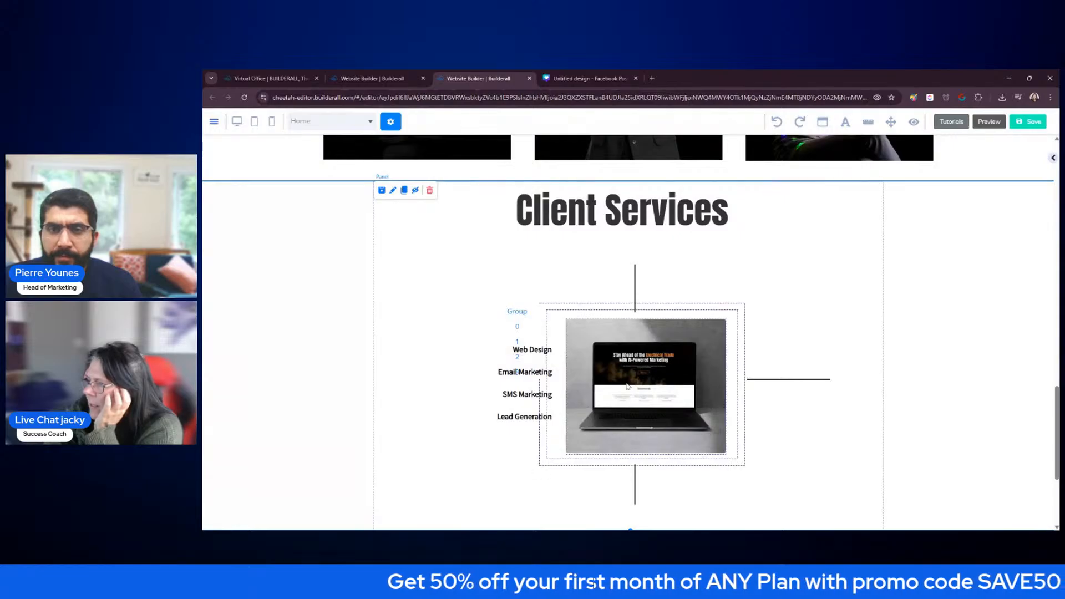
pyautogui.moveTo(640, 287); pyautogui.dragTo(554, 342)
pyautogui.click(553, 331)
pyautogui.moveTo(560, 371); pyautogui.dragTo(466, 373)
pyautogui.click(555, 365)
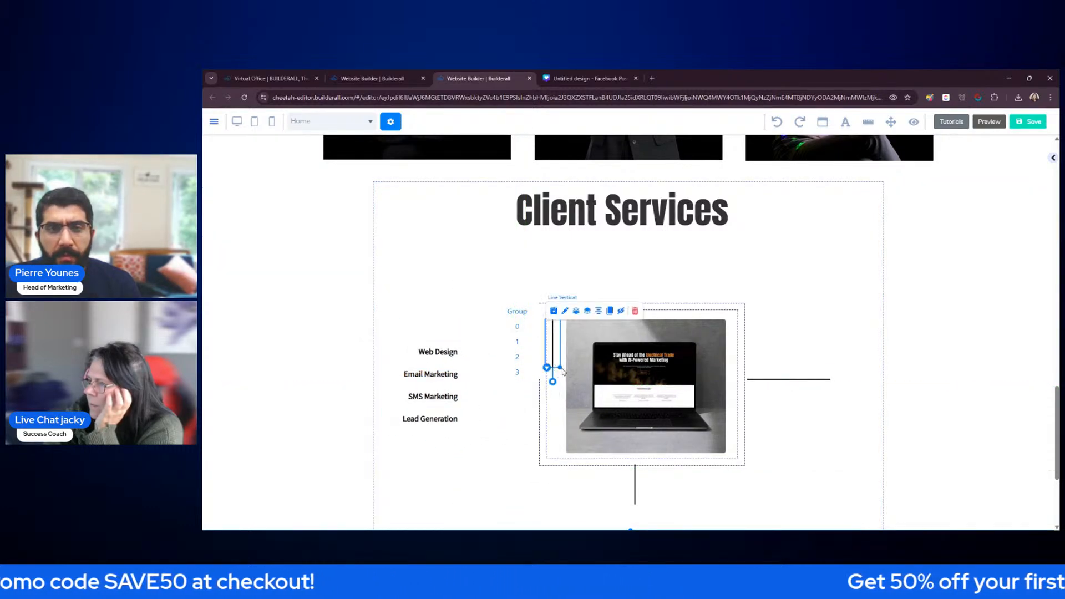
pyautogui.moveTo(566, 393); pyautogui.dragTo(568, 444)
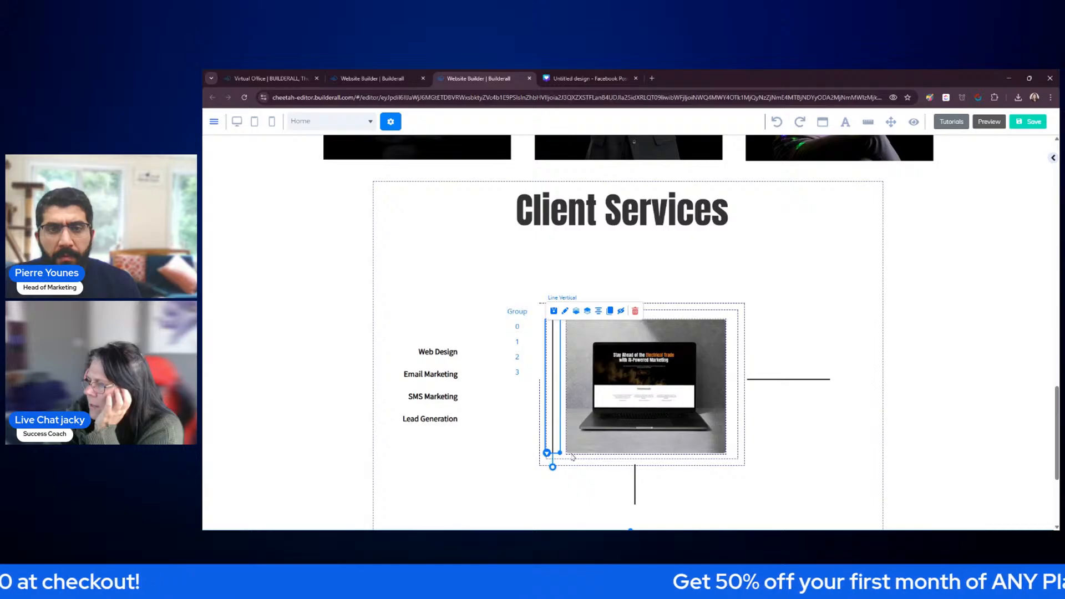
pyautogui.click(572, 457)
# Move the services menu back beside the vertical line, leaving a small gap between the text and the line
pyautogui.moveTo(437, 396); pyautogui.dragTo(531, 393)
pyautogui.click(897, 319)
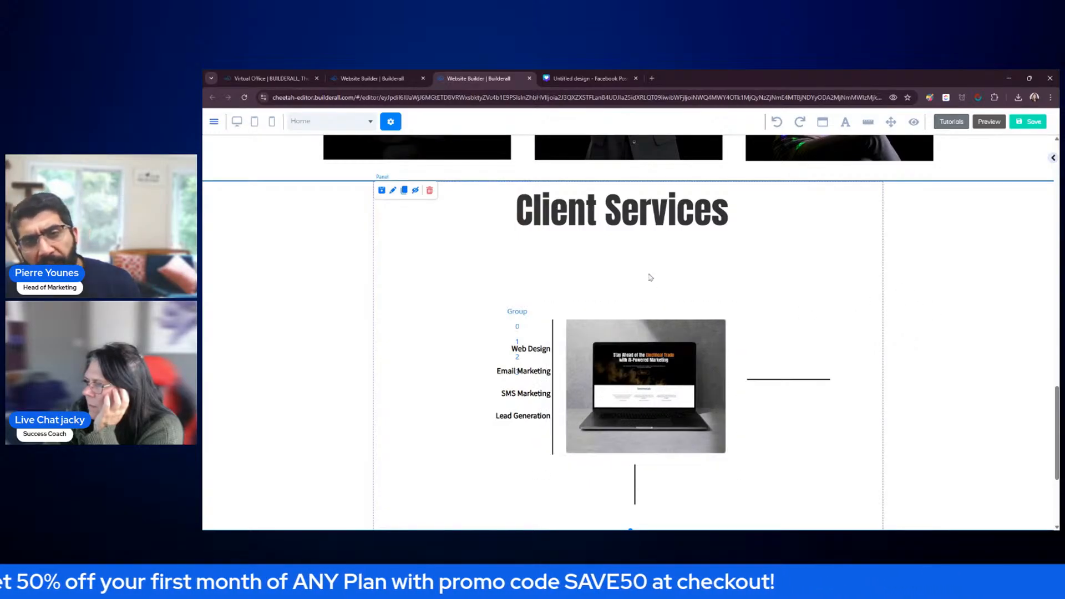
pyautogui.click(553, 337)
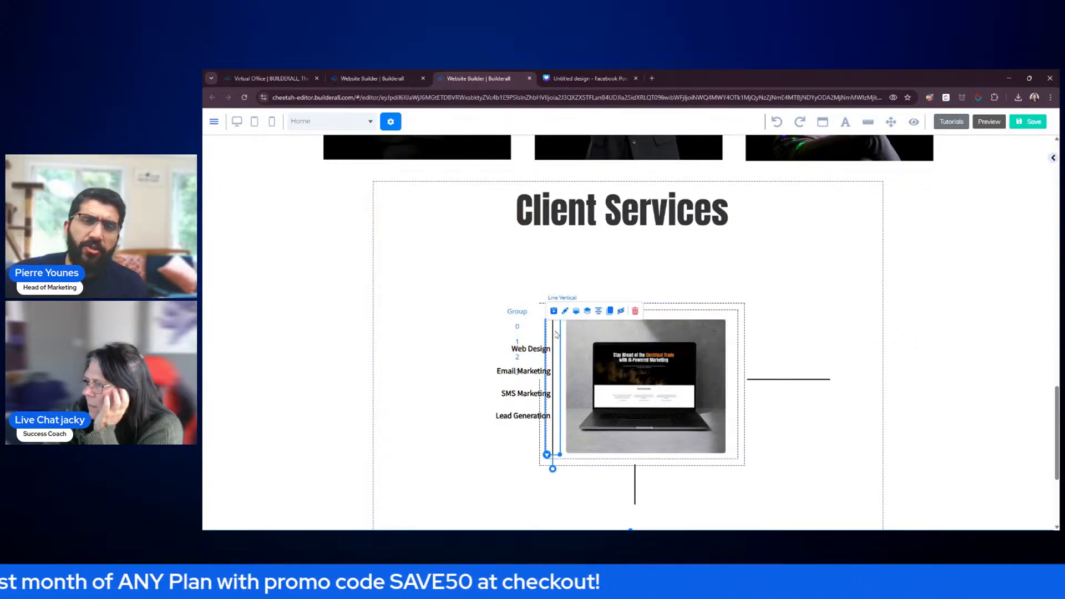
pyautogui.click(428, 297)
pyautogui.moveTo(510, 381); pyautogui.dragTo(492, 380)
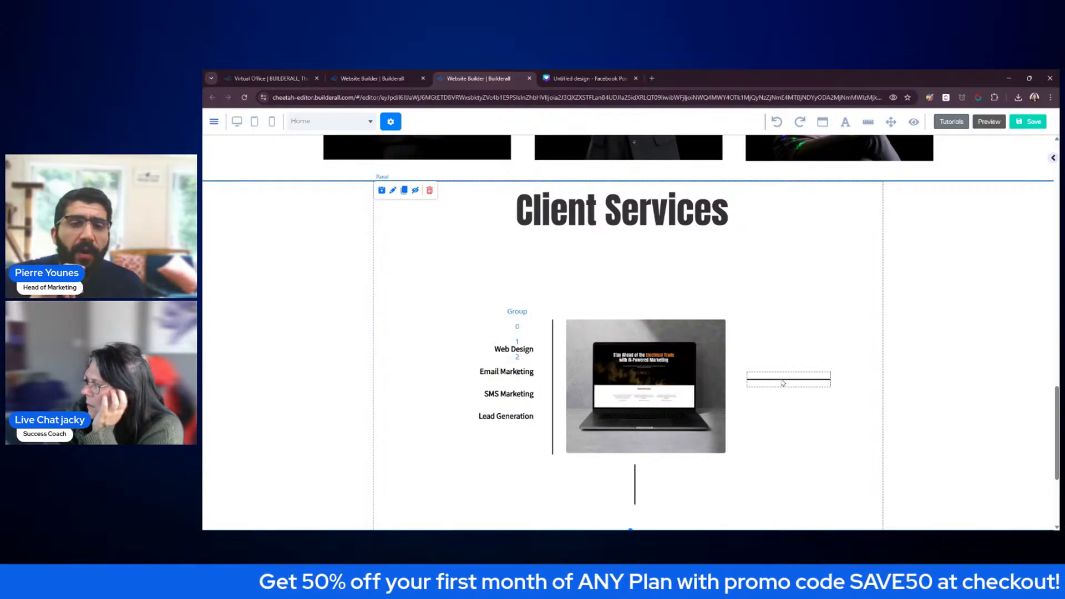
pyautogui.click(556, 390)
pyautogui.moveTo(501, 379); pyautogui.dragTo(511, 378)
pyautogui.click(405, 337)
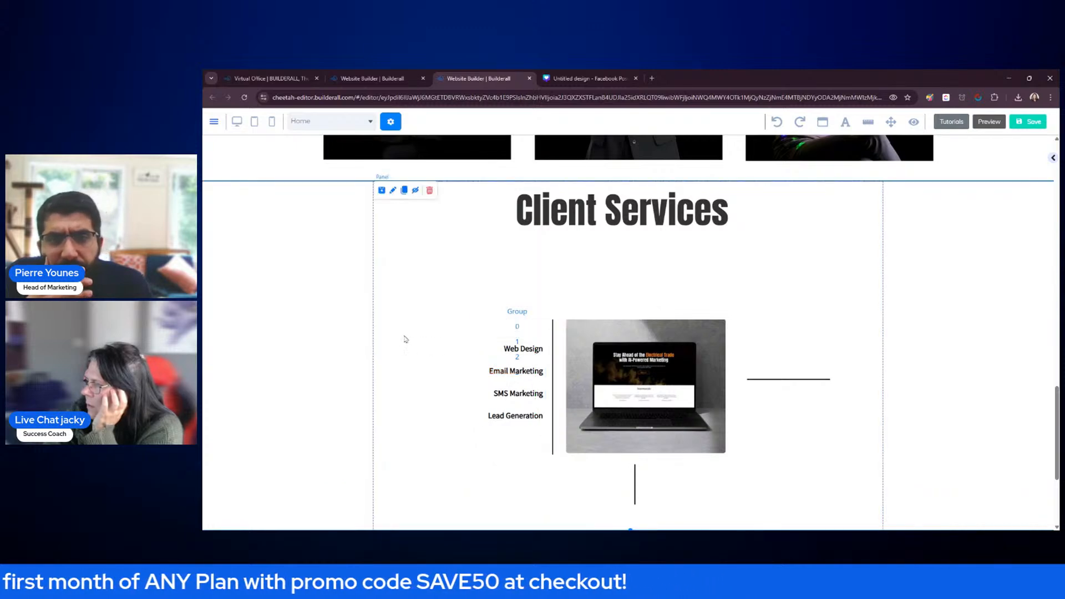
# Delete the horizontal line beside the Client Services slider and the short vertical line below it
pyautogui.click(798, 383)
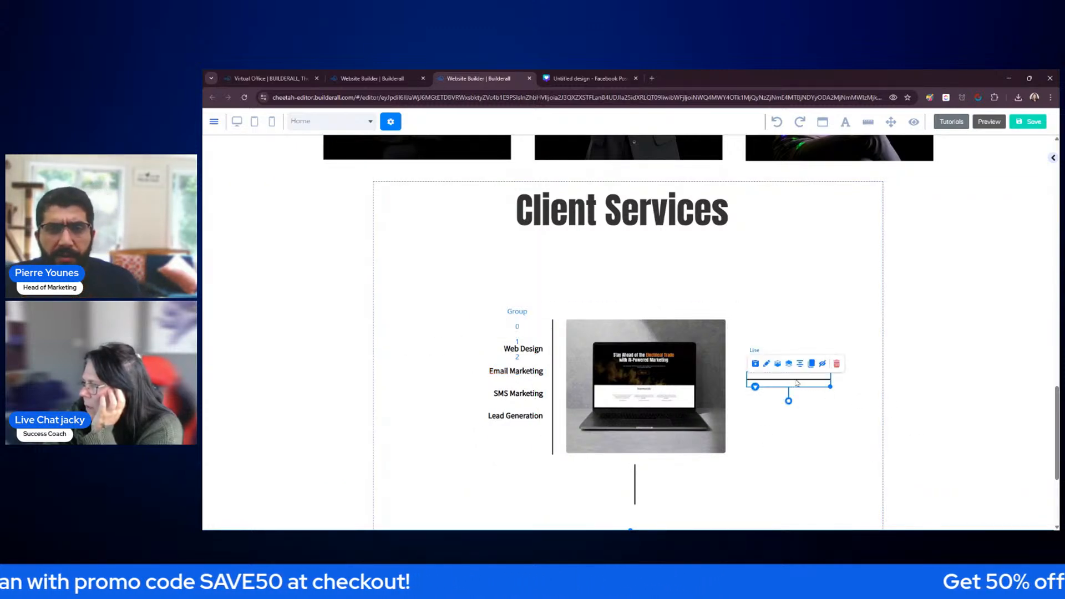
pyautogui.click(838, 365)
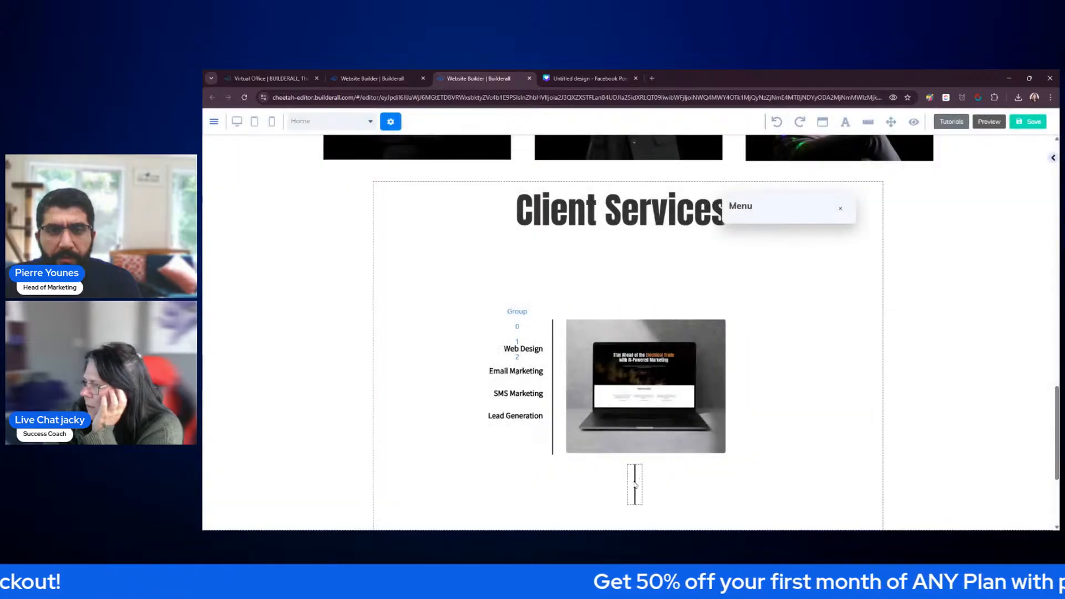
pyautogui.moveTo(635, 484); pyautogui.dragTo(744, 340)
pyautogui.click(870, 365)
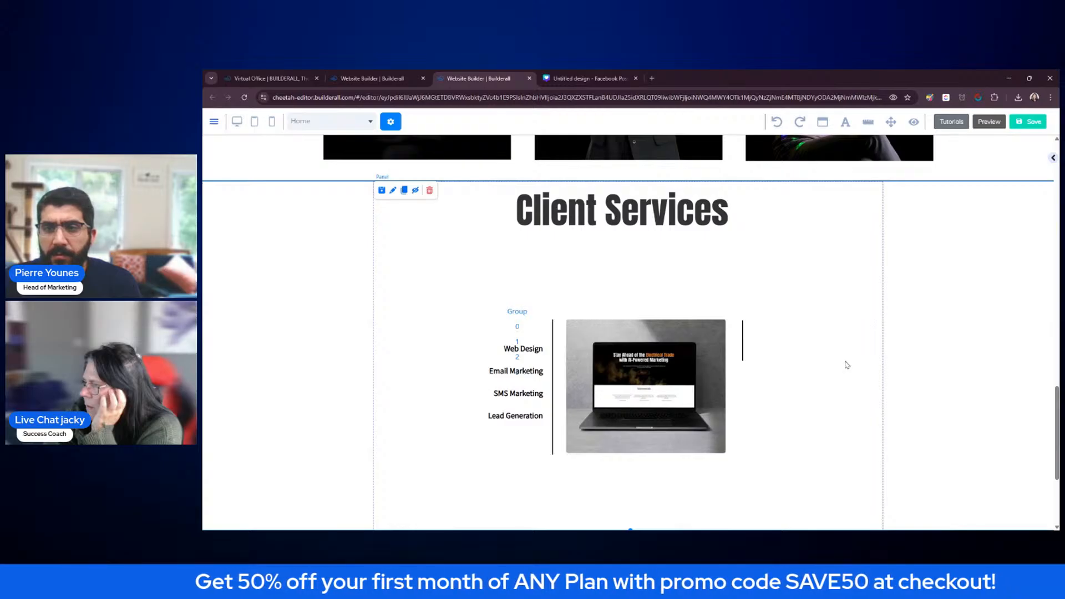
pyautogui.click(743, 349)
pyautogui.click(825, 312)
pyautogui.click(621, 331)
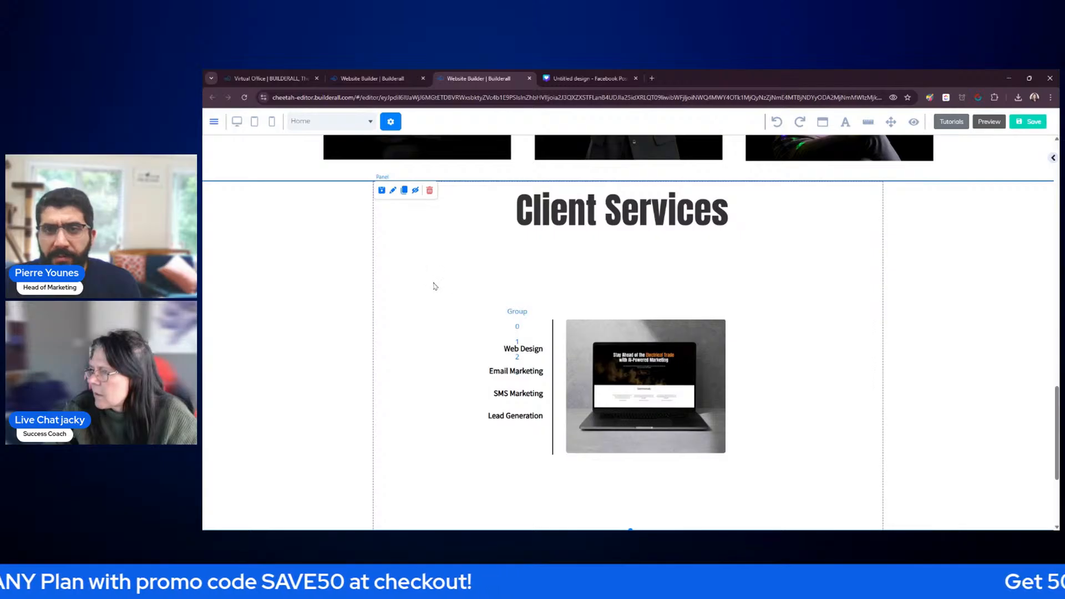
# Save and publish the website, and open the live Marketing Agency for the Trades site from the website list
pyautogui.click(1026, 126)
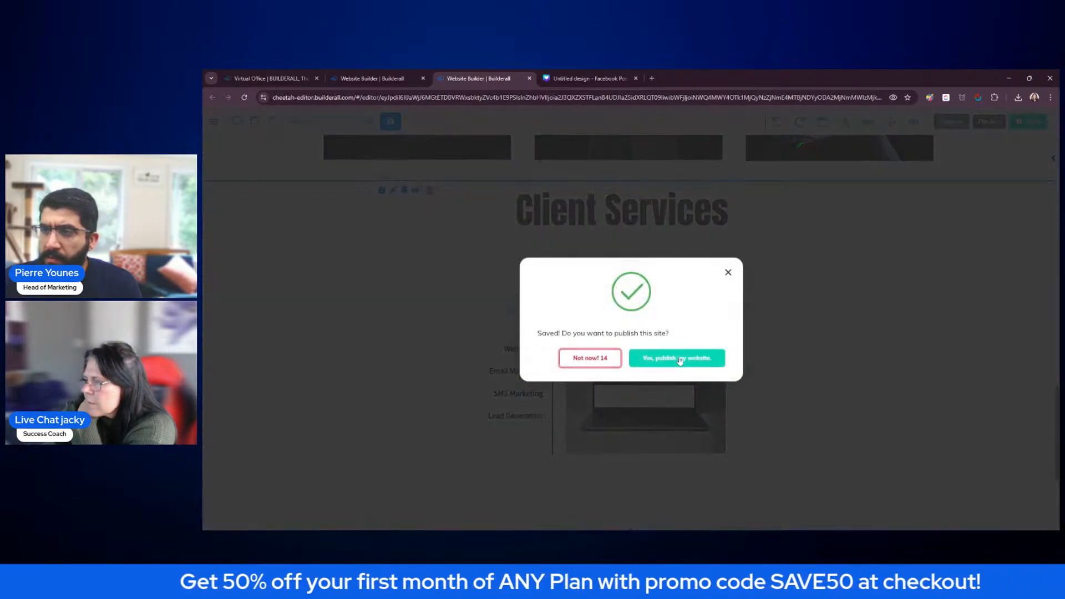
pyautogui.click(679, 358)
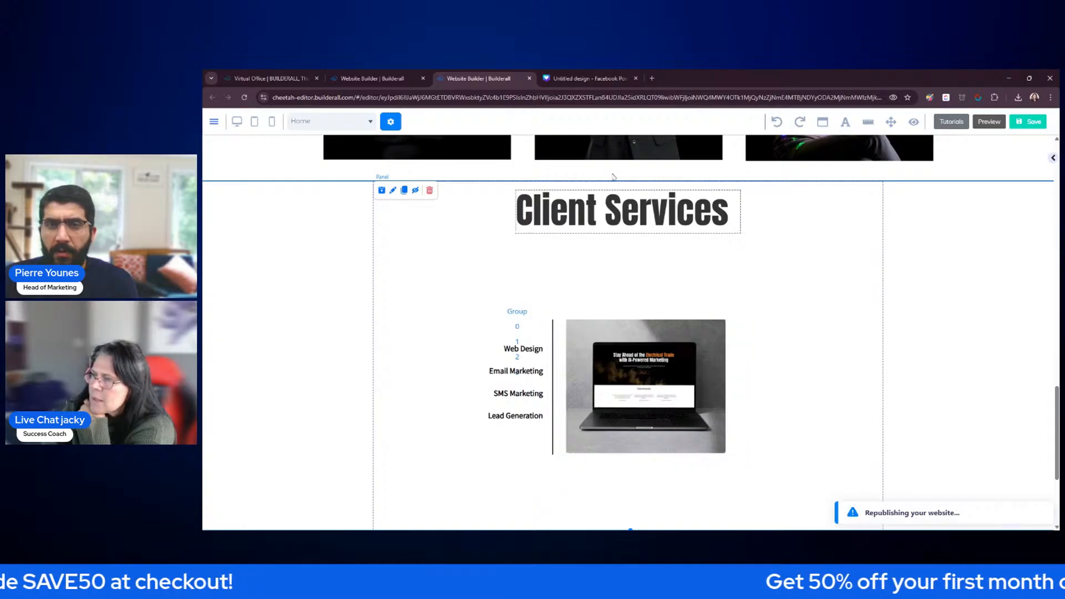
pyautogui.click(567, 79)
pyautogui.click(373, 78)
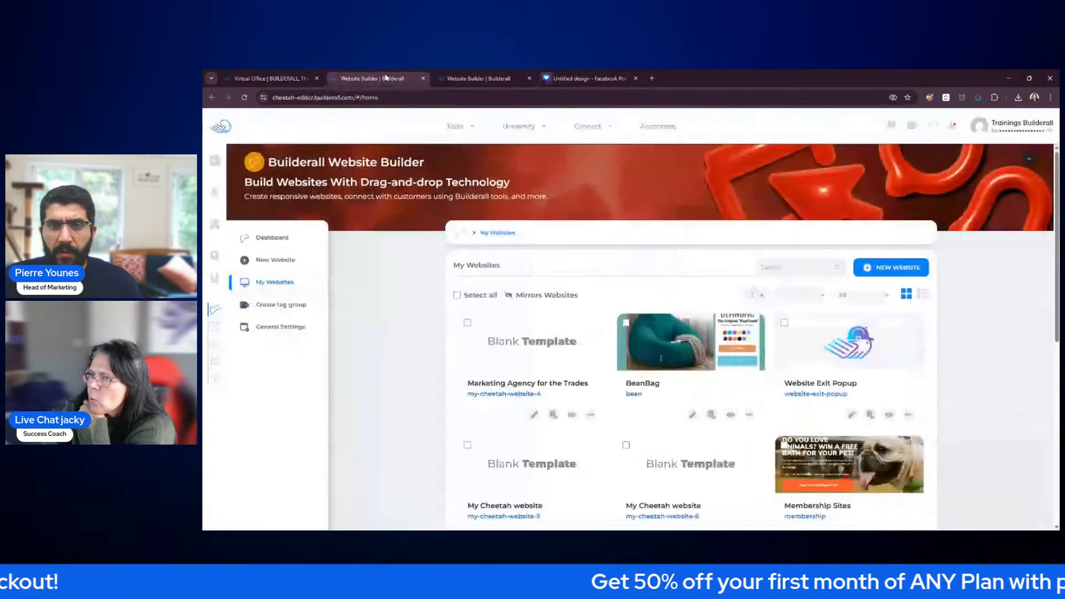
pyautogui.click(573, 415)
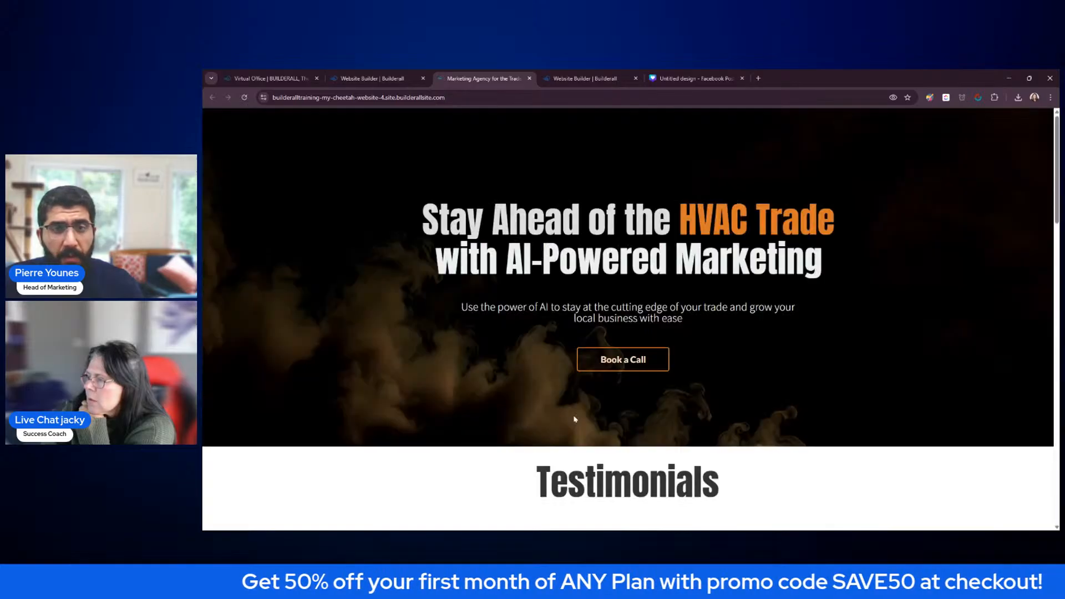
# Test the Email Marketing and Web Design links and hover card in the live Client Services section, then return to the editor
pyautogui.scroll(-15, 572, 398)
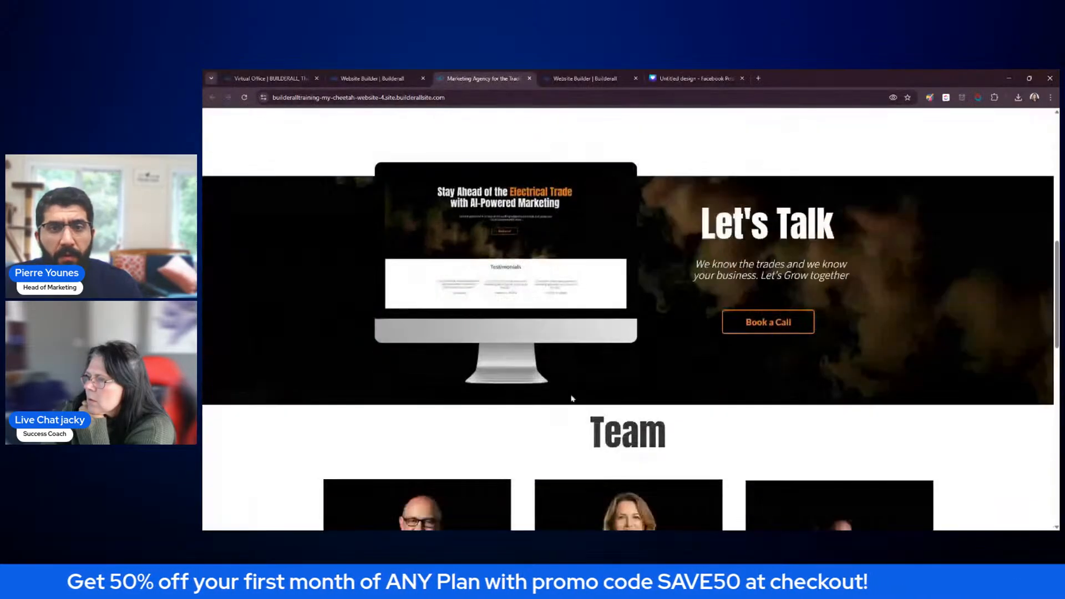
pyautogui.scroll(-1, 573, 398)
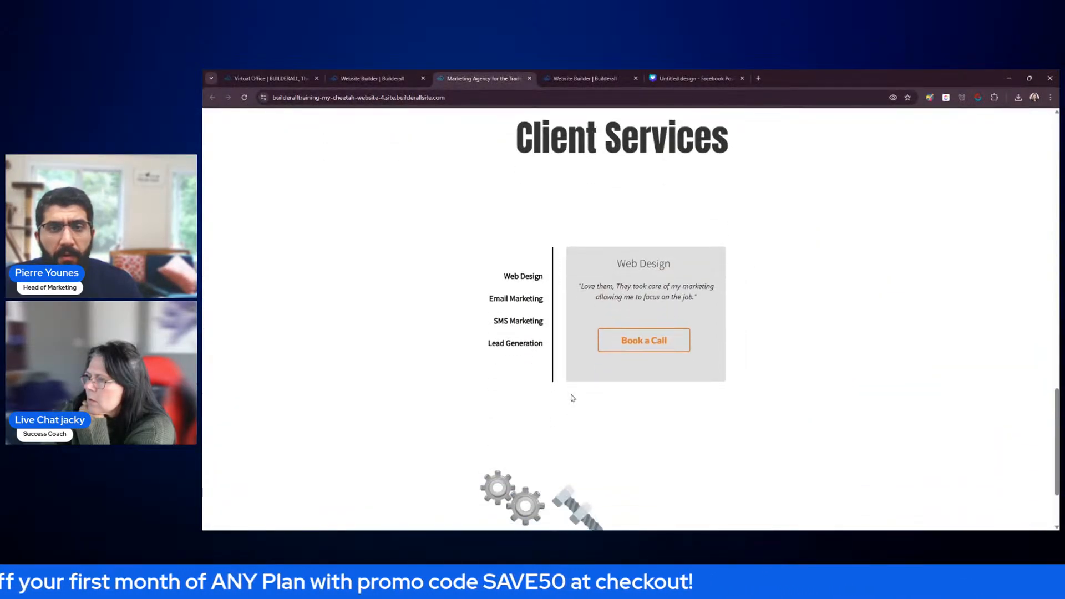
pyautogui.click(523, 298)
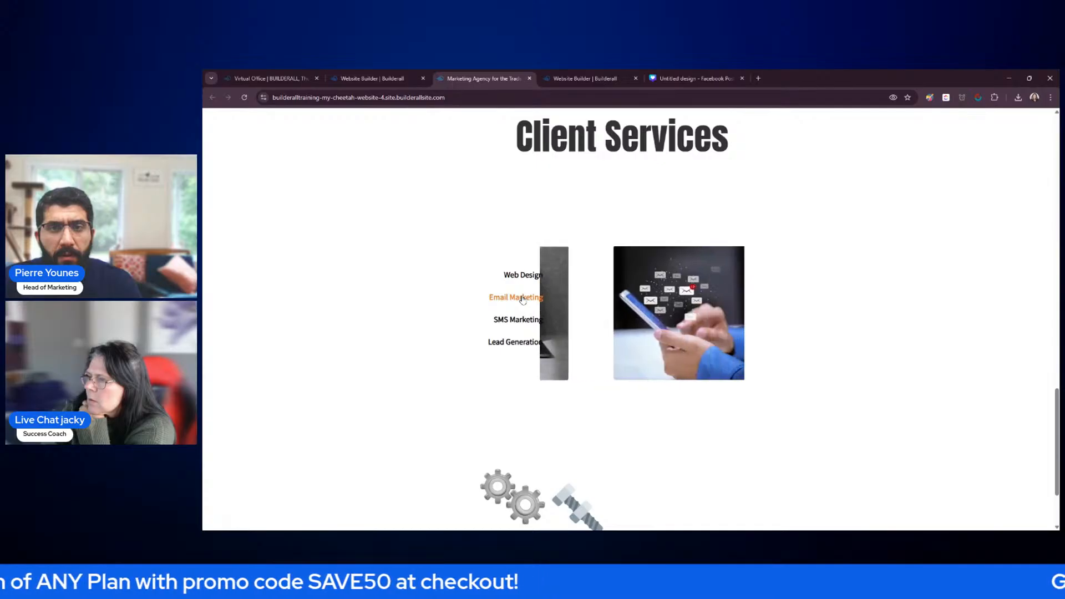
pyautogui.click(524, 276)
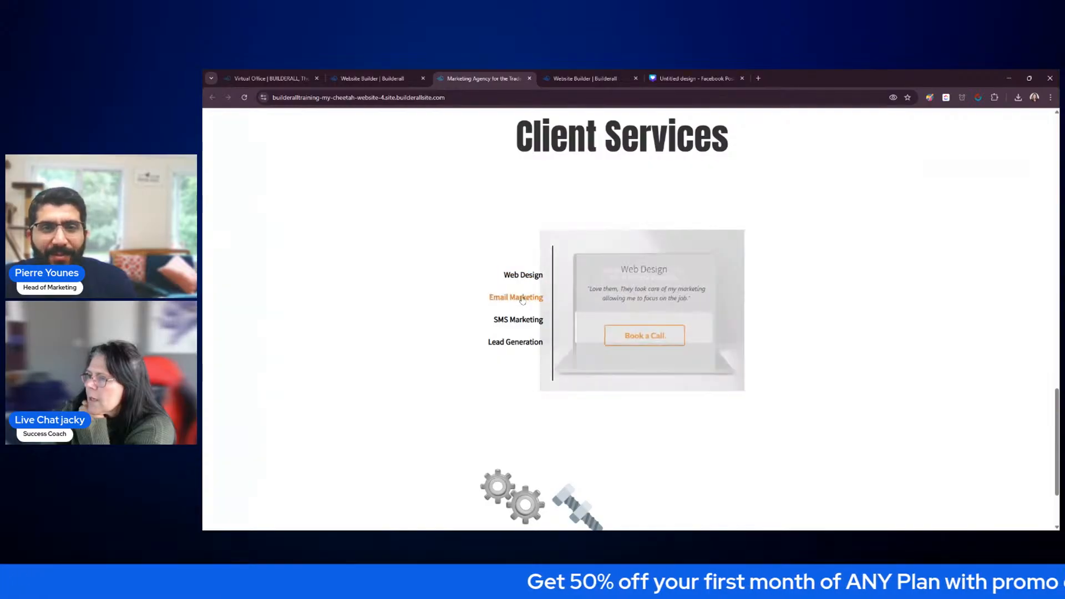
pyautogui.moveTo(581, 299)
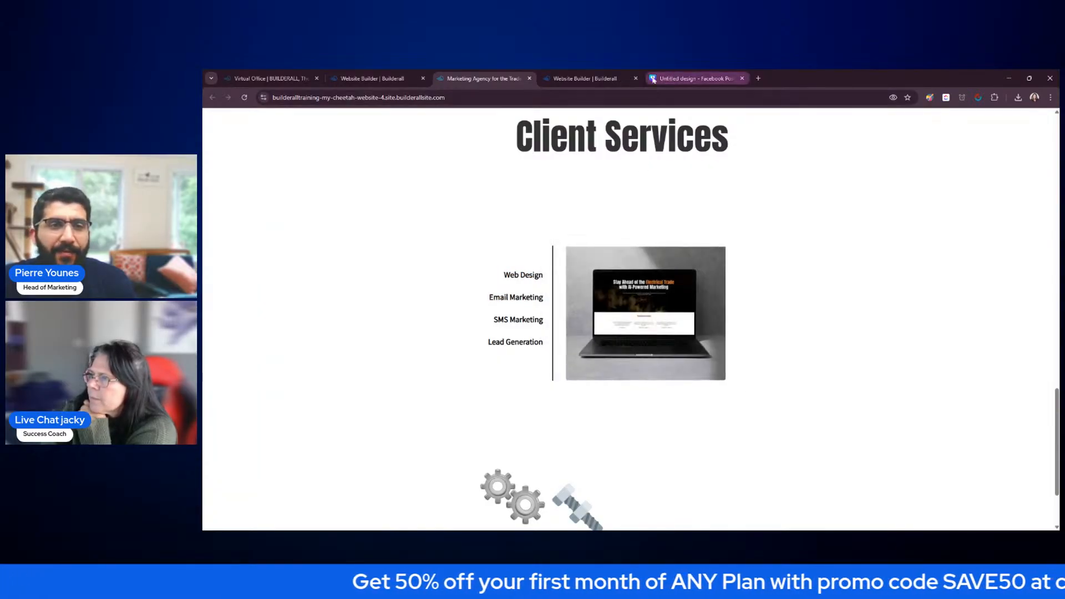
pyautogui.click(529, 79)
pyautogui.click(500, 78)
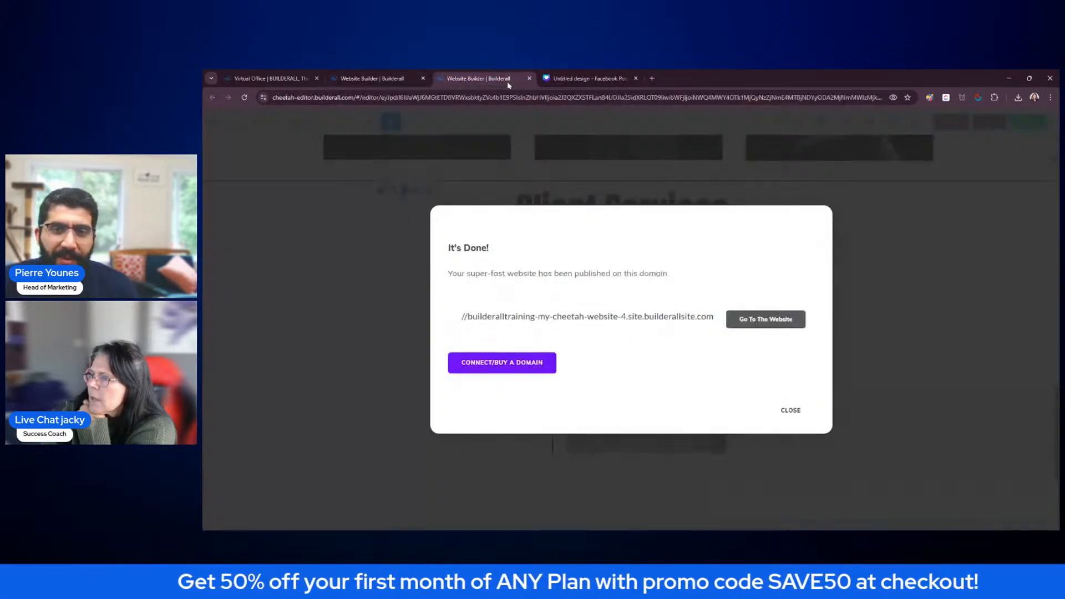
pyautogui.click(792, 410)
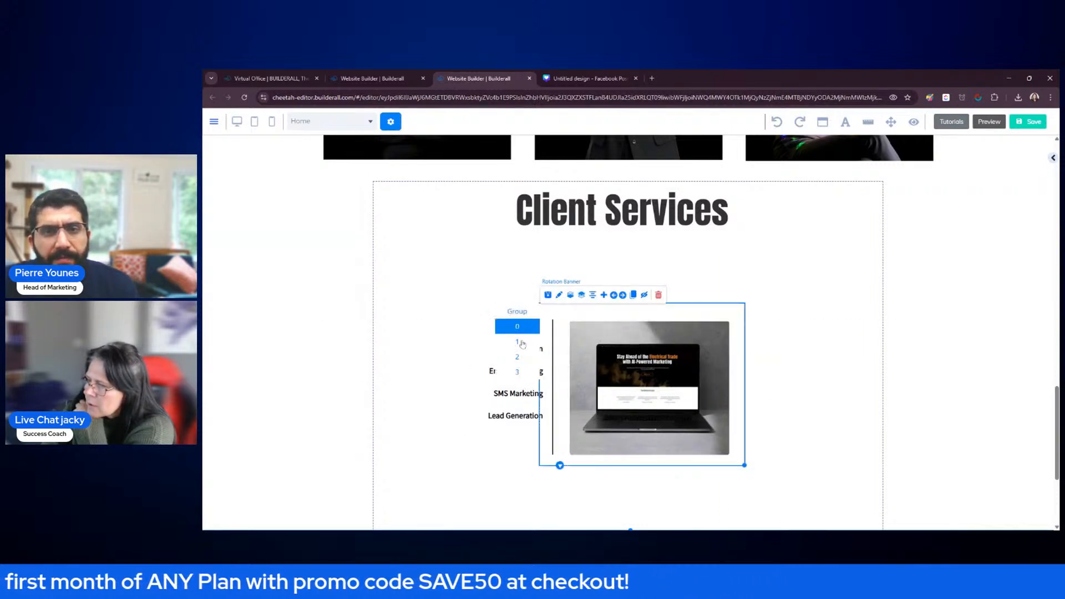
# Shift the vertical line left, clear of the slider's frame, and place the services menu directly against the line's left side
pyautogui.moveTo(494, 395); pyautogui.dragTo(373, 388)
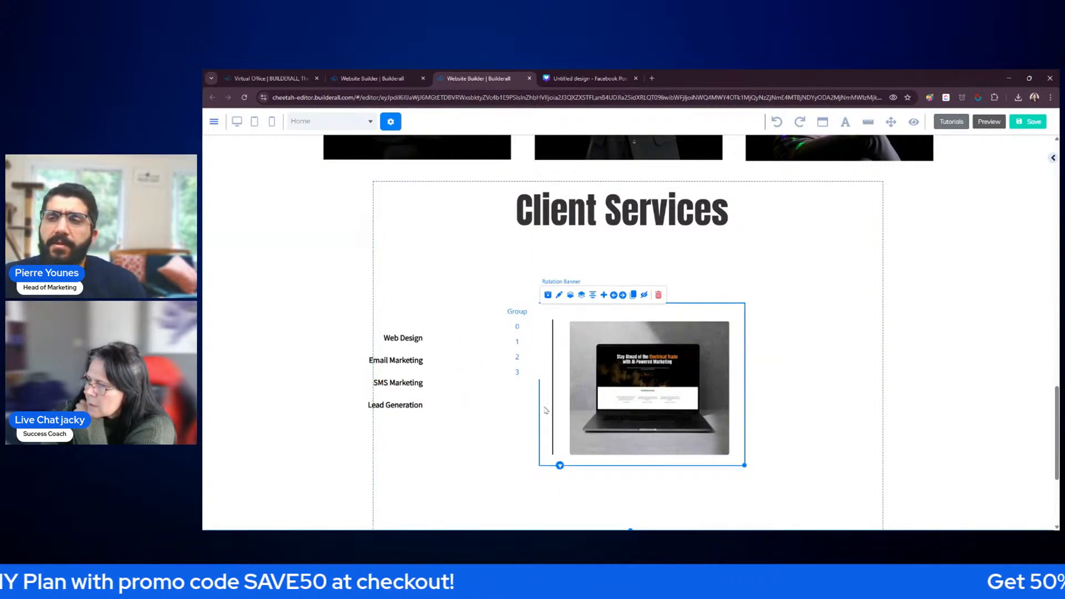
pyautogui.moveTo(552, 410); pyautogui.dragTo(534, 406)
pyautogui.click(411, 373)
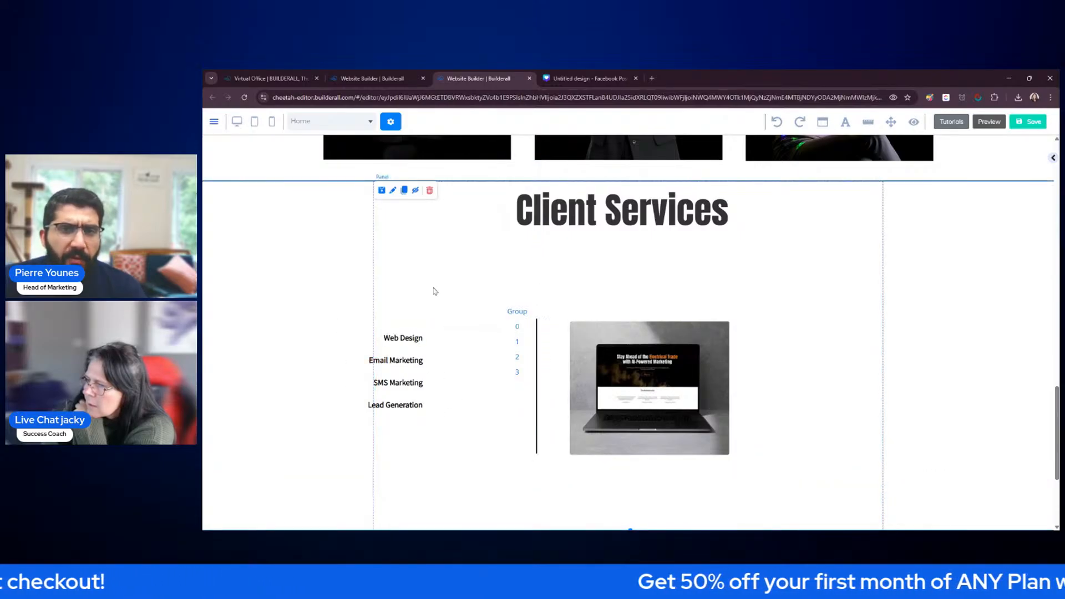
pyautogui.moveTo(401, 353); pyautogui.dragTo(510, 364)
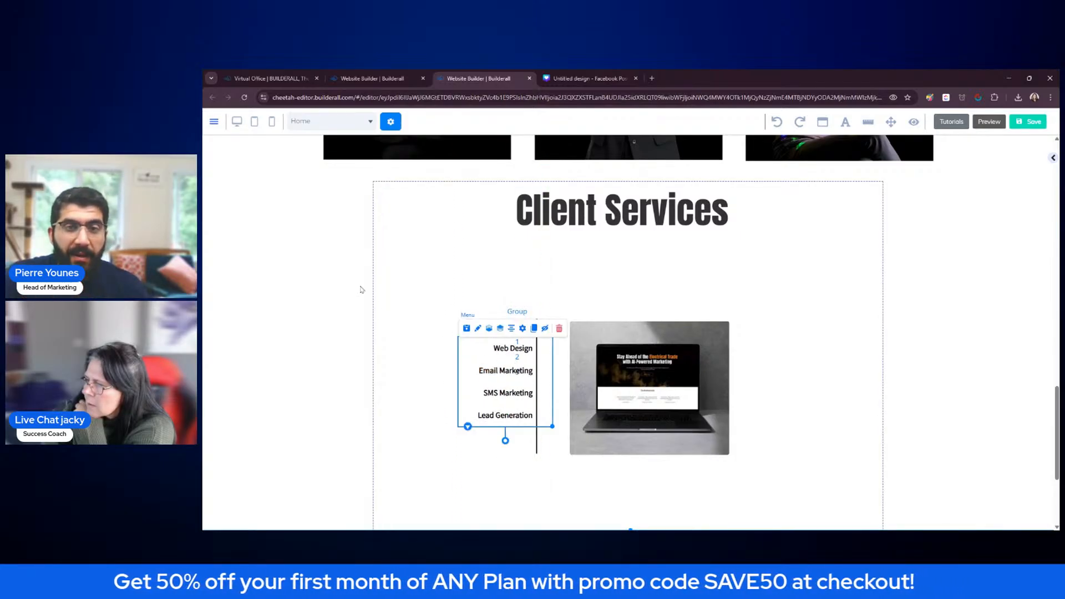
pyautogui.click(672, 355)
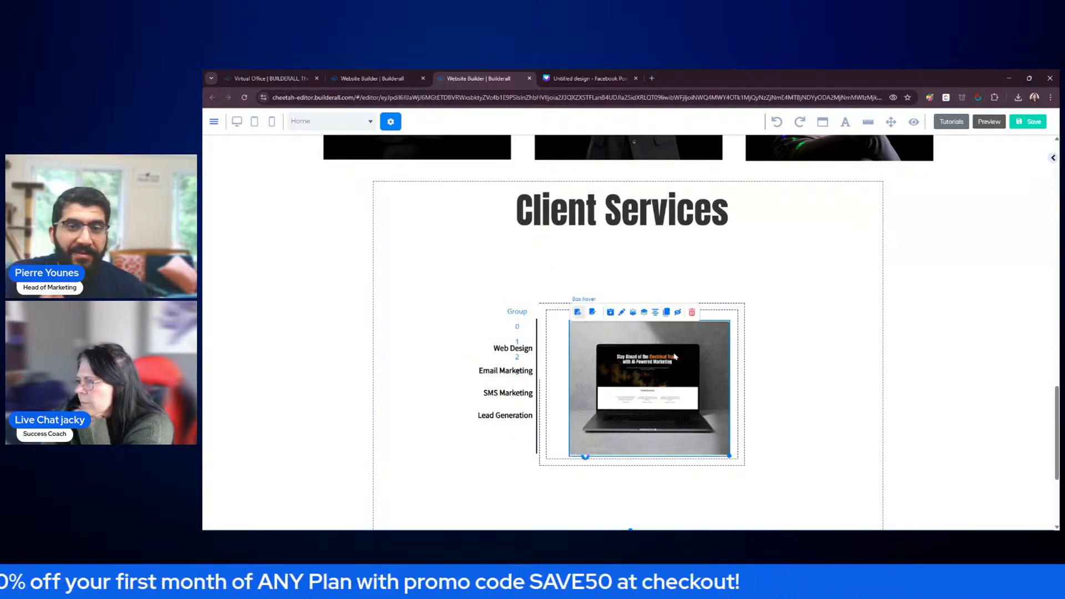
pyautogui.click(826, 356)
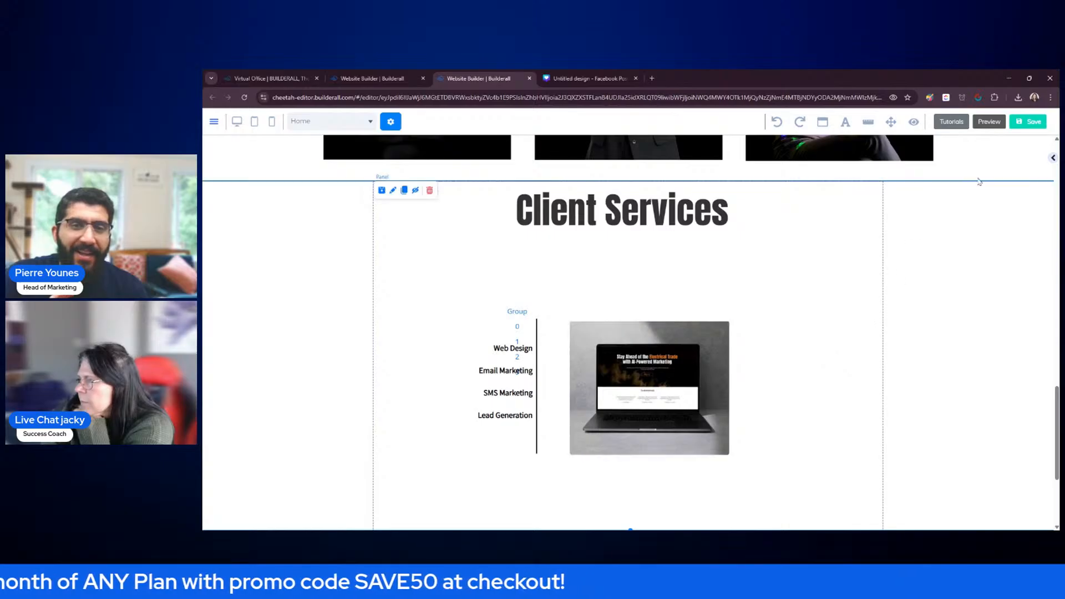
# Save and republish the website with the shifted line and menu, and view the Marketing Agency for the Trades site live
pyautogui.click(1017, 125)
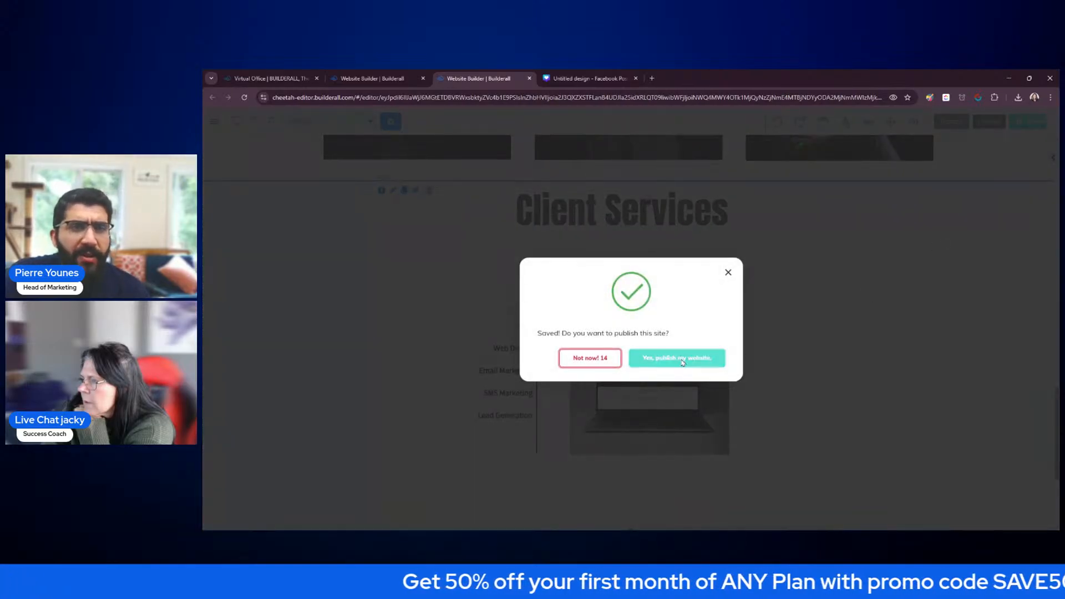
pyautogui.click(682, 360)
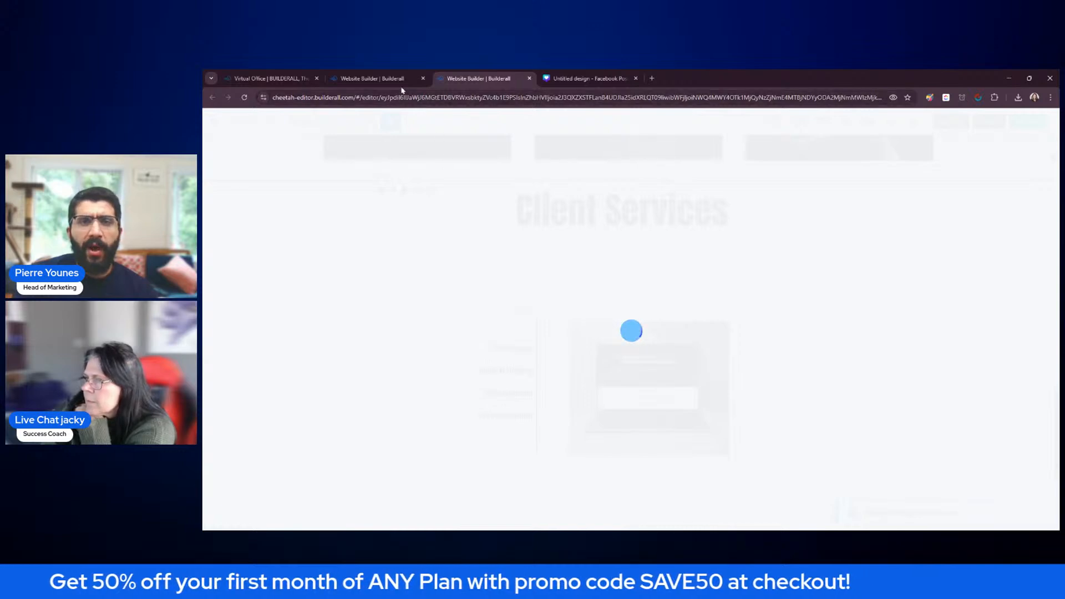
pyautogui.click(400, 81)
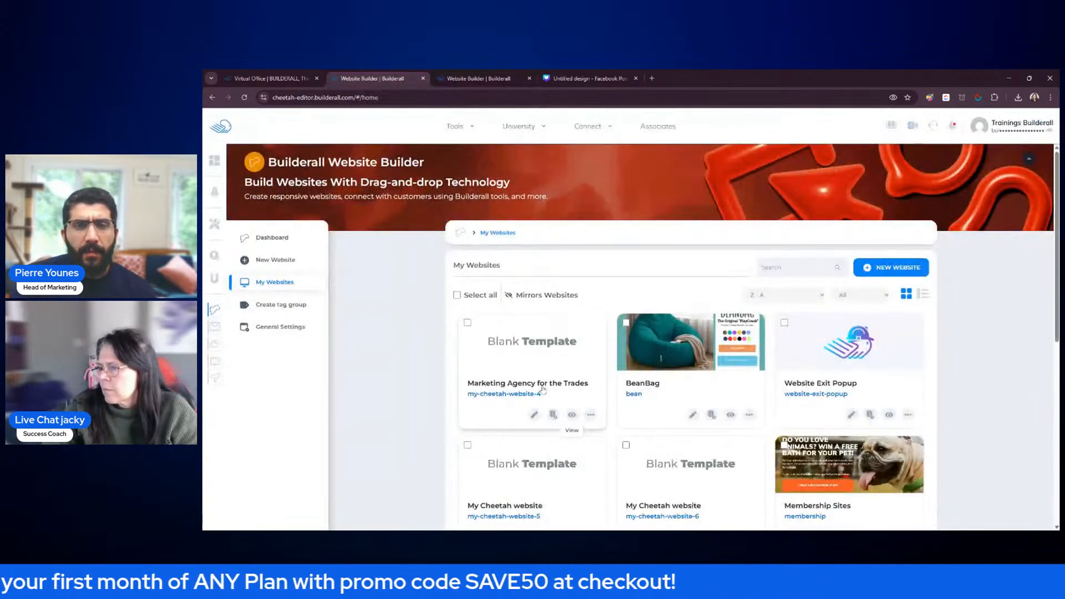
pyautogui.click(572, 414)
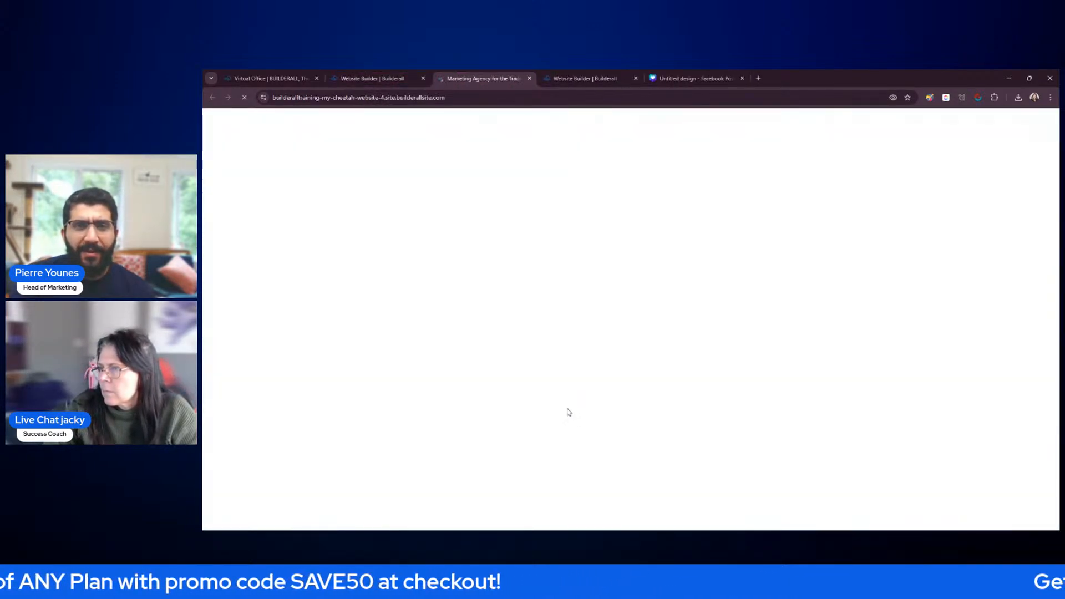
# Check on the live page that each Client Services menu link slides to its image beside the line, and view the hover card
pyautogui.scroll(-3, 562, 389)
pyautogui.scroll(-15, 562, 389)
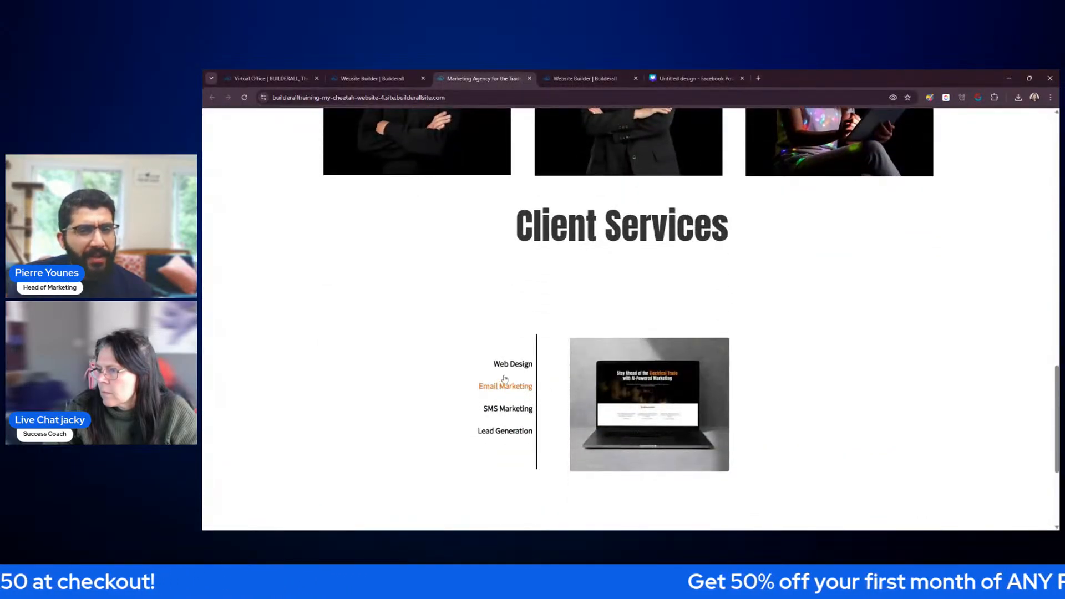
pyautogui.click(504, 385)
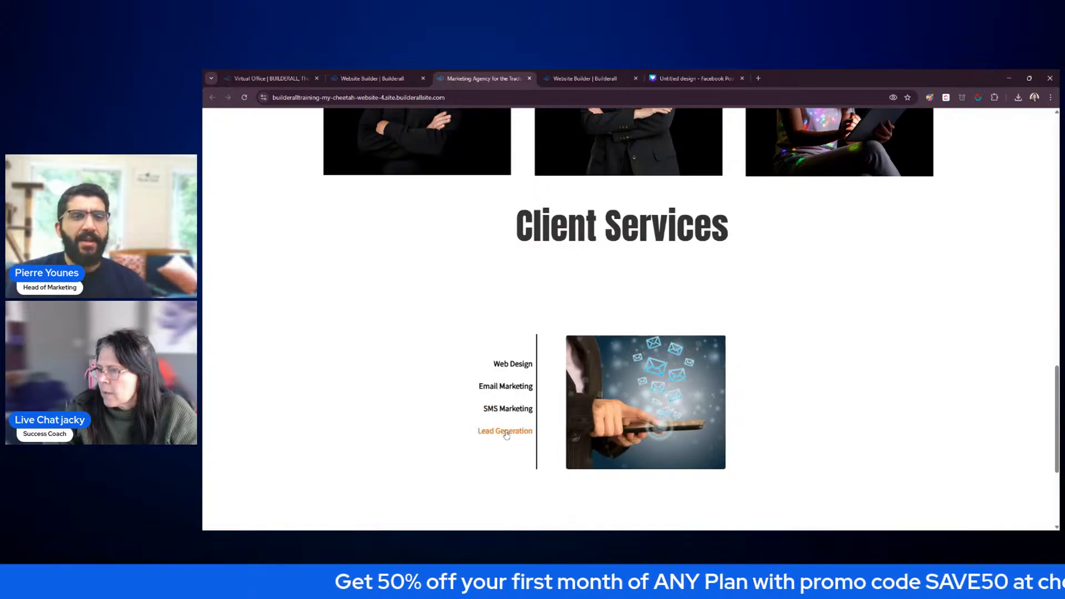
pyautogui.click(502, 410)
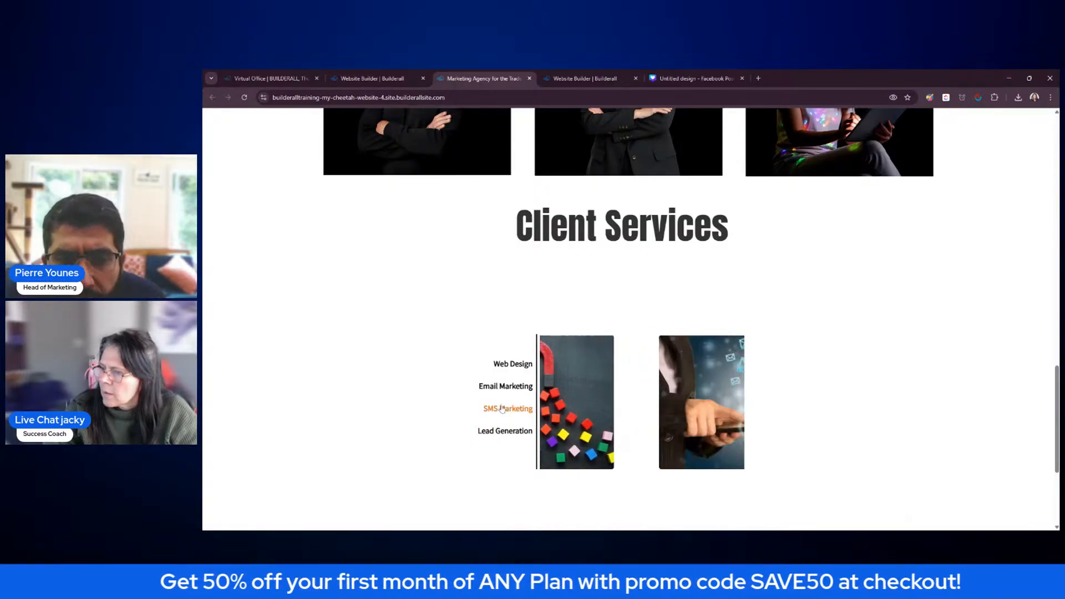
pyautogui.click(510, 369)
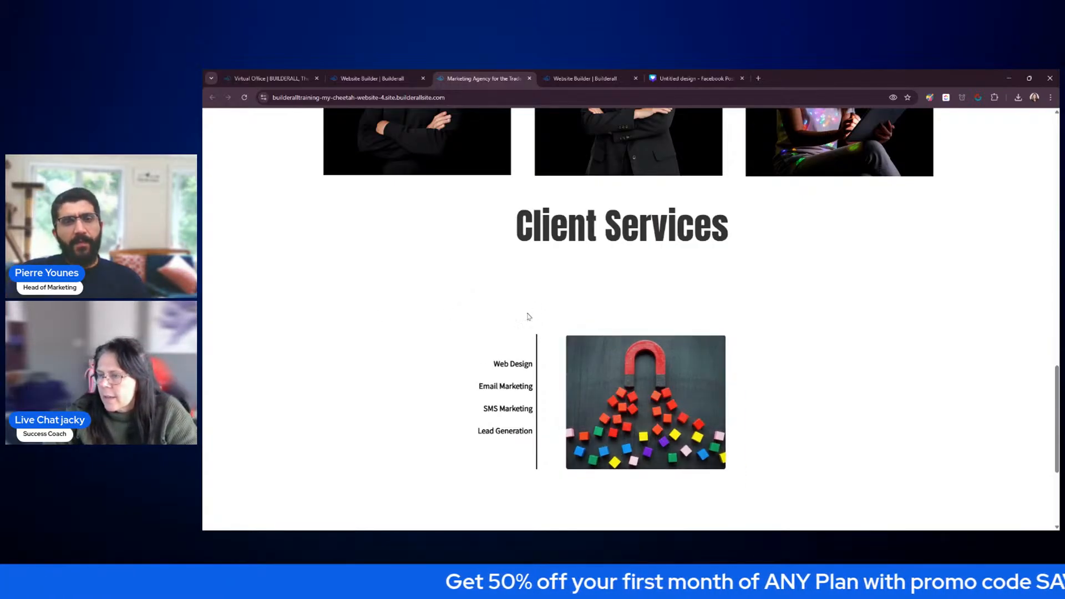
pyautogui.scroll(3, 526, 316)
pyautogui.scroll(-4, 506, 323)
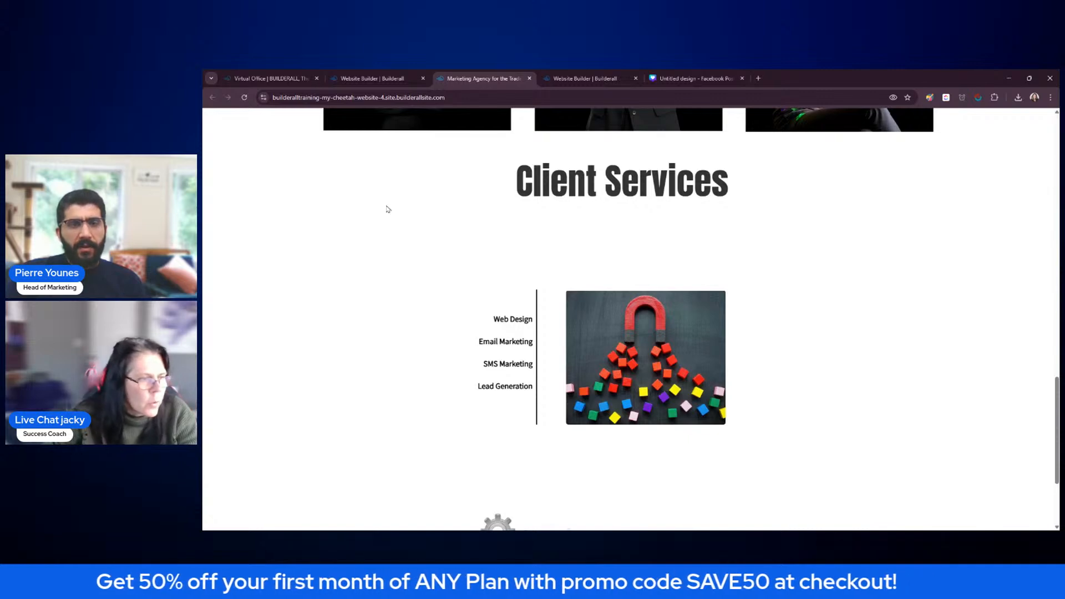
pyautogui.click(498, 345)
pyautogui.moveTo(612, 363)
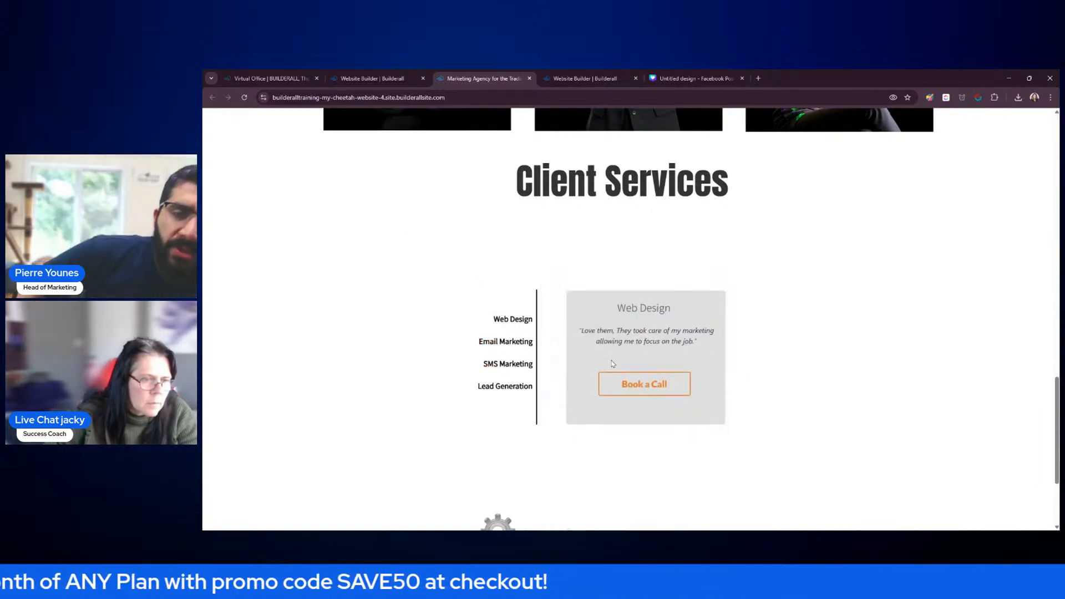